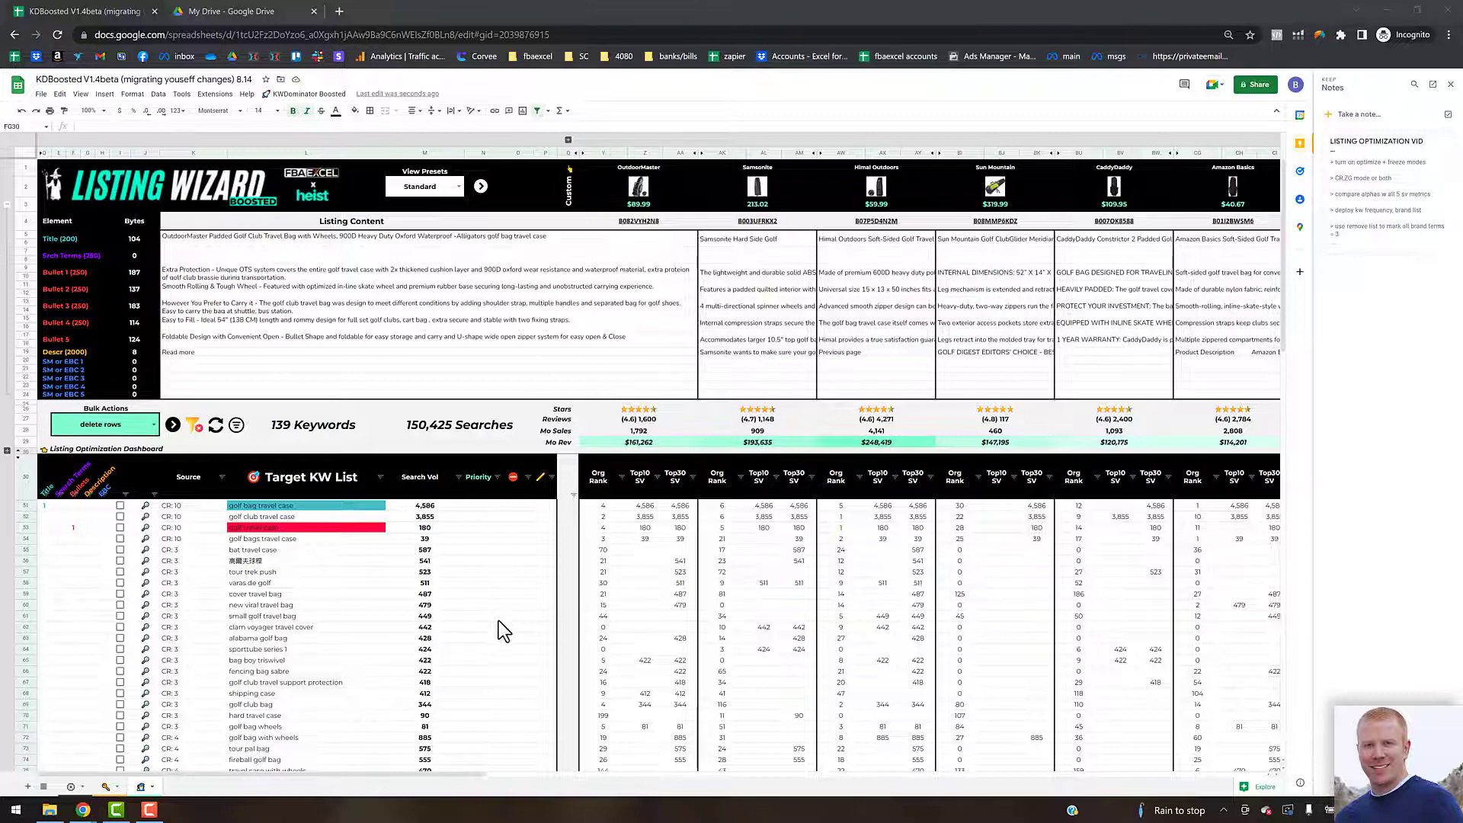
click(330, 99)
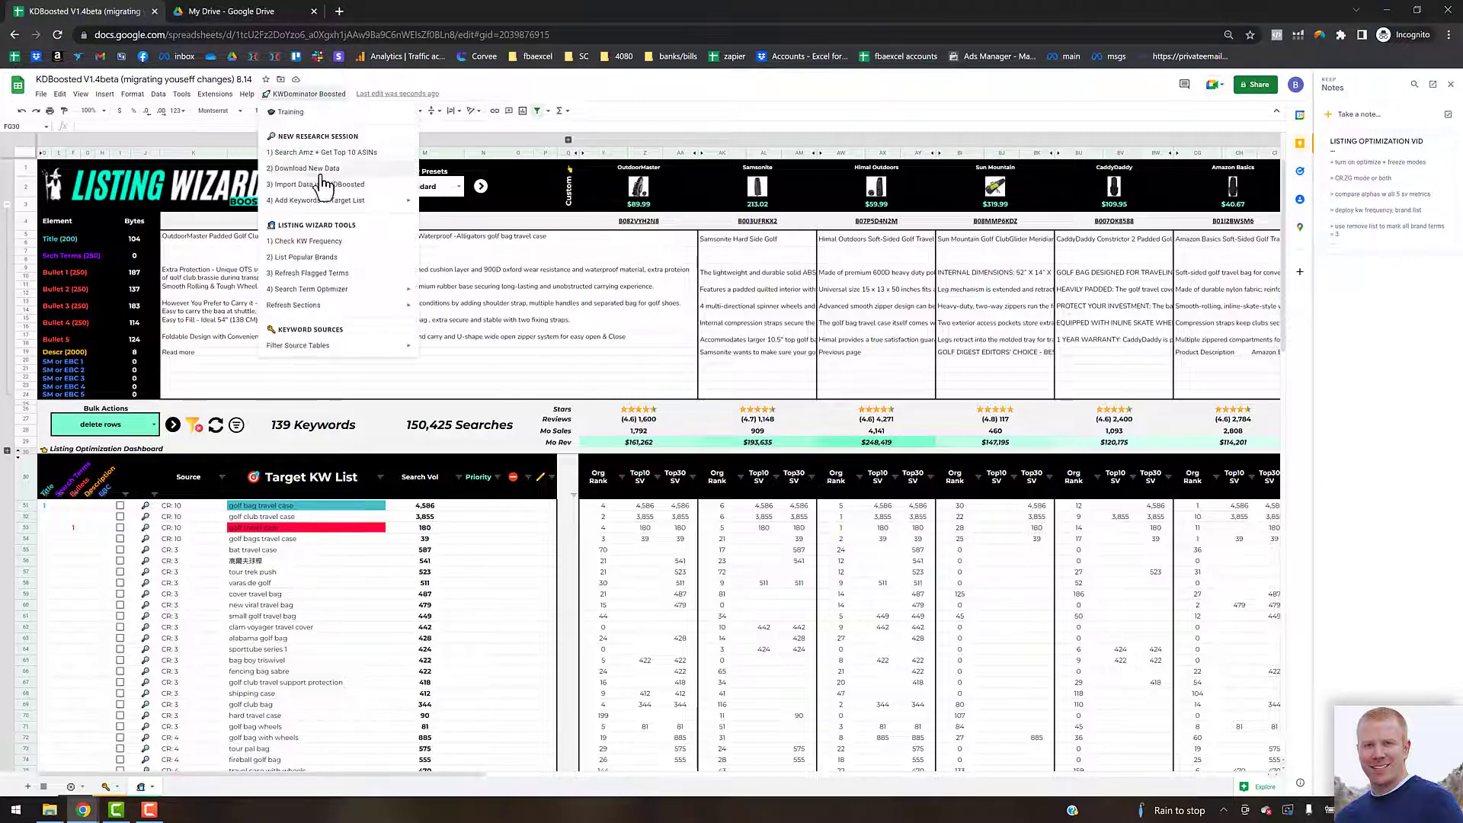
mouse_move(325, 206)
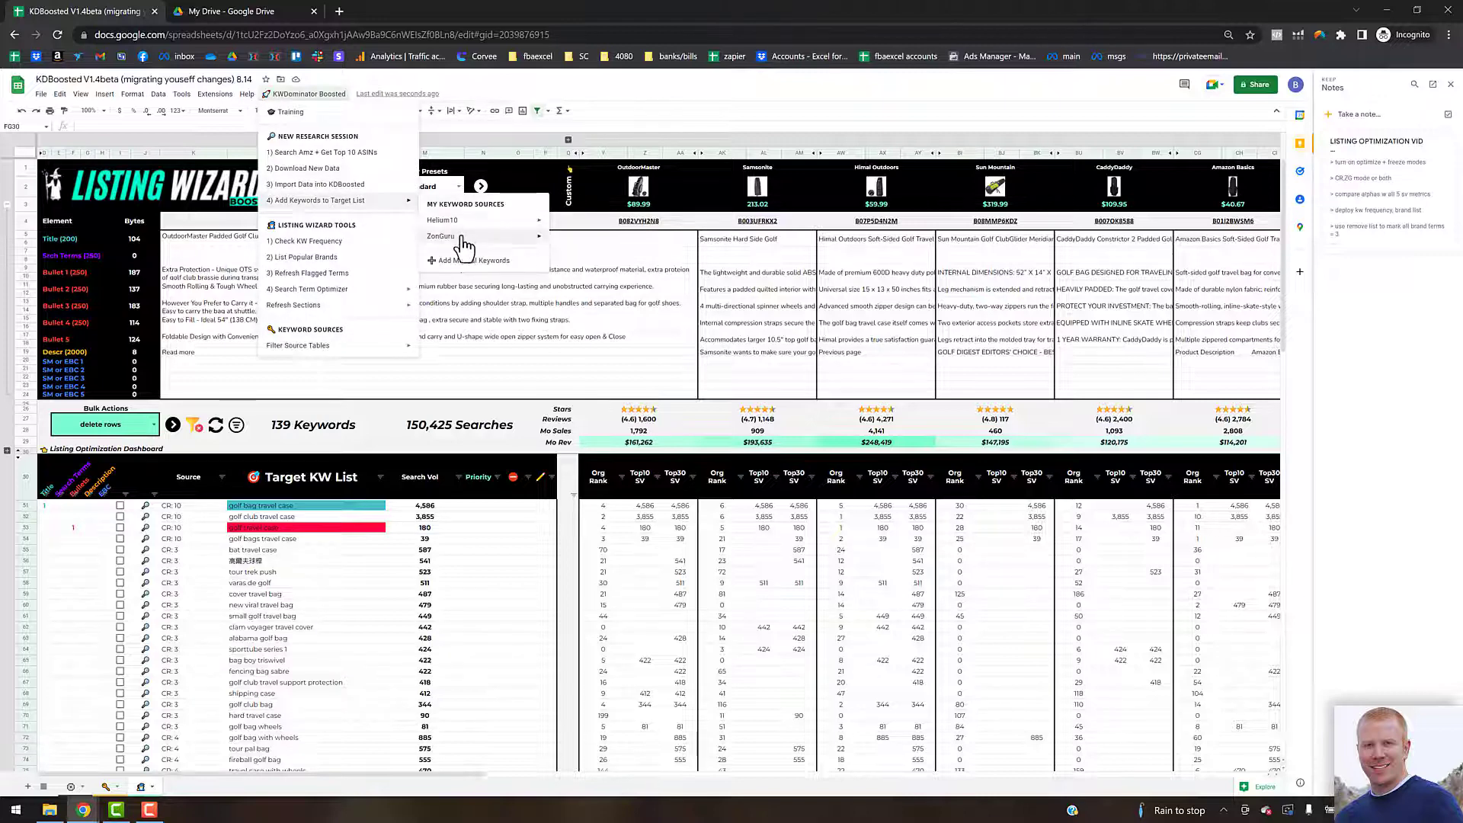
mouse_move(457, 222)
click(492, 587)
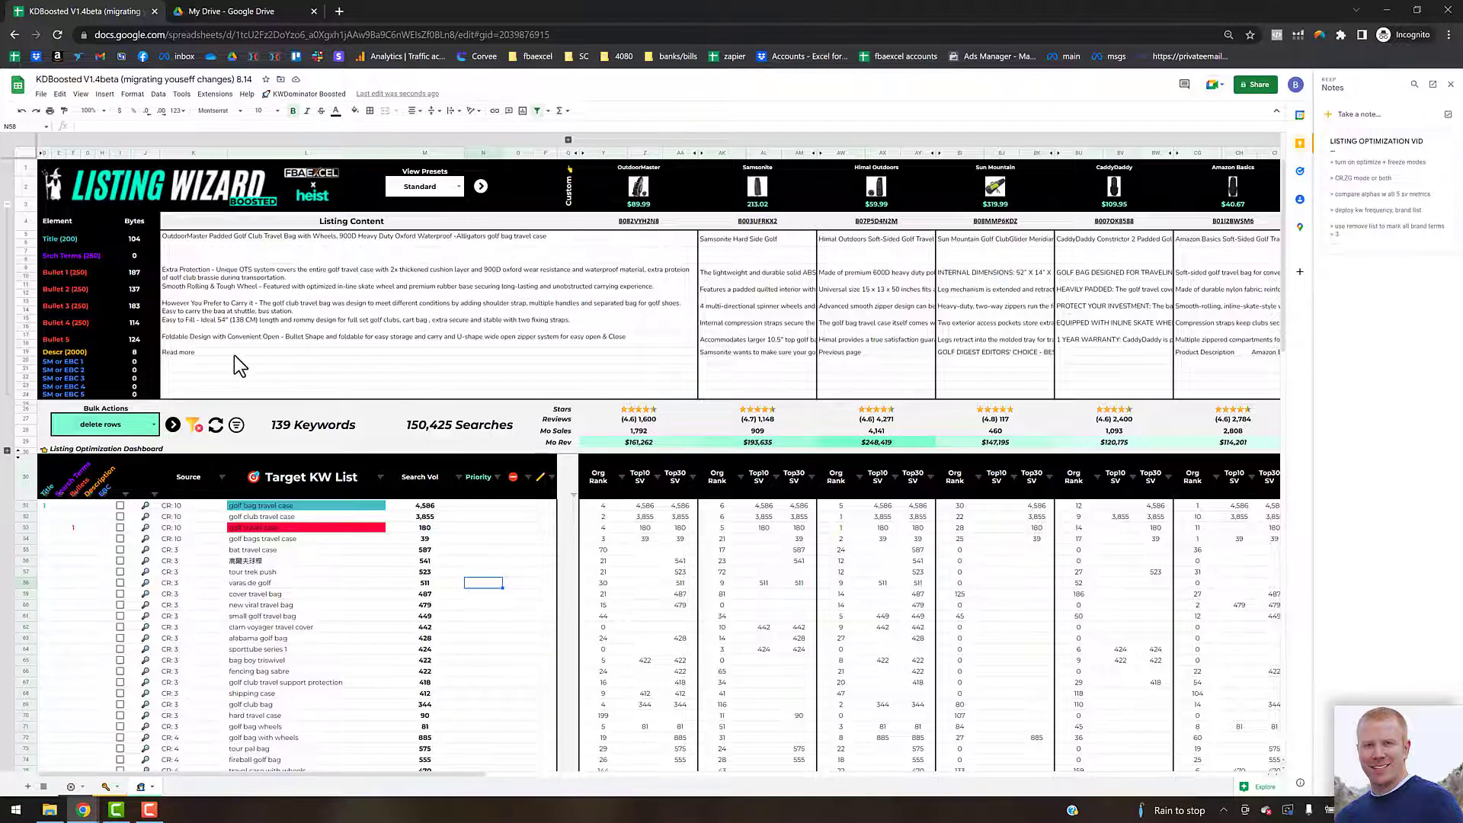
Step: Expand and read the listing optimization notes on keyword sources and priority settings
click(214, 247)
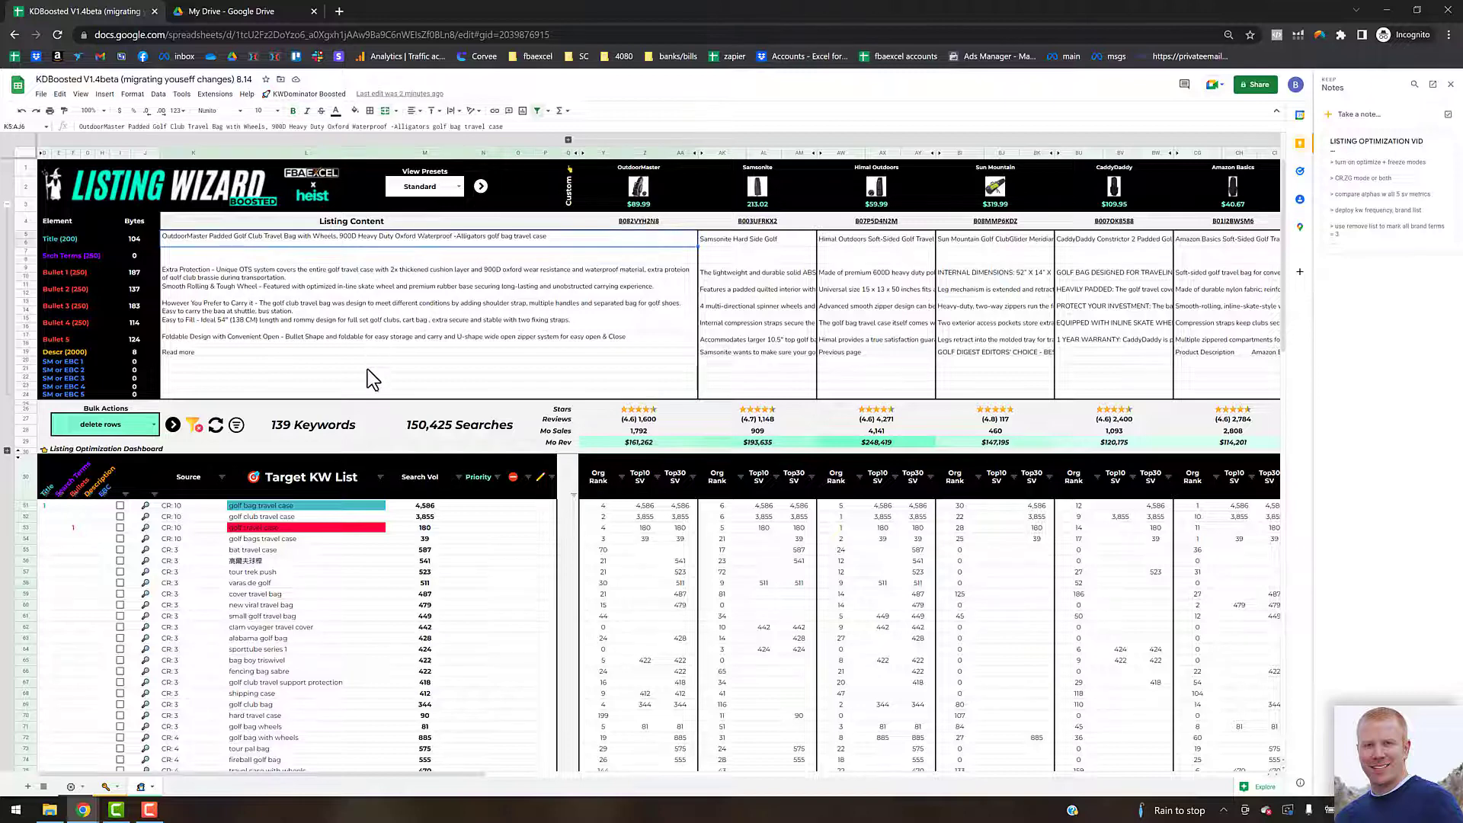
click(494, 538)
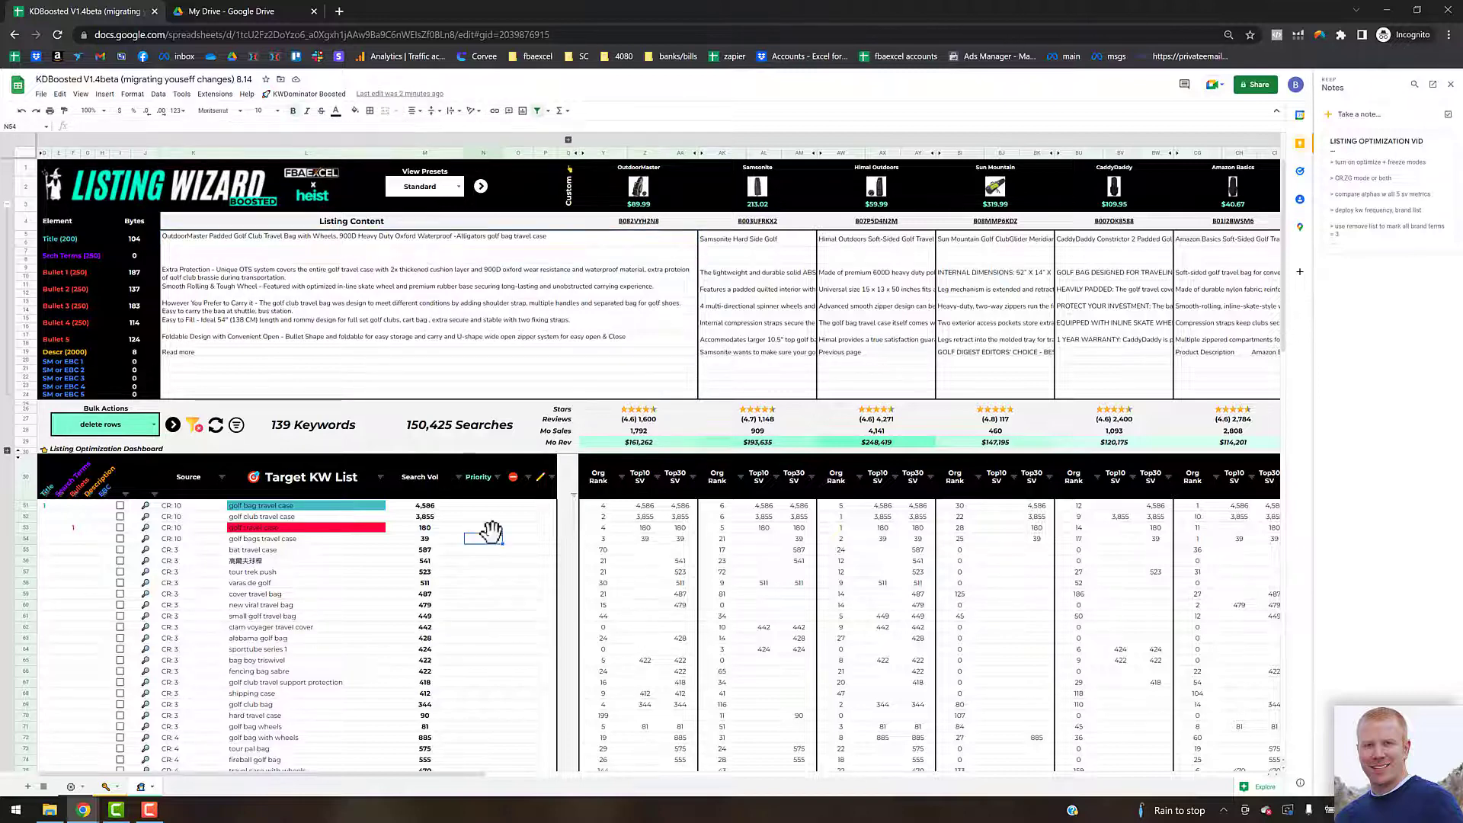
click(484, 506)
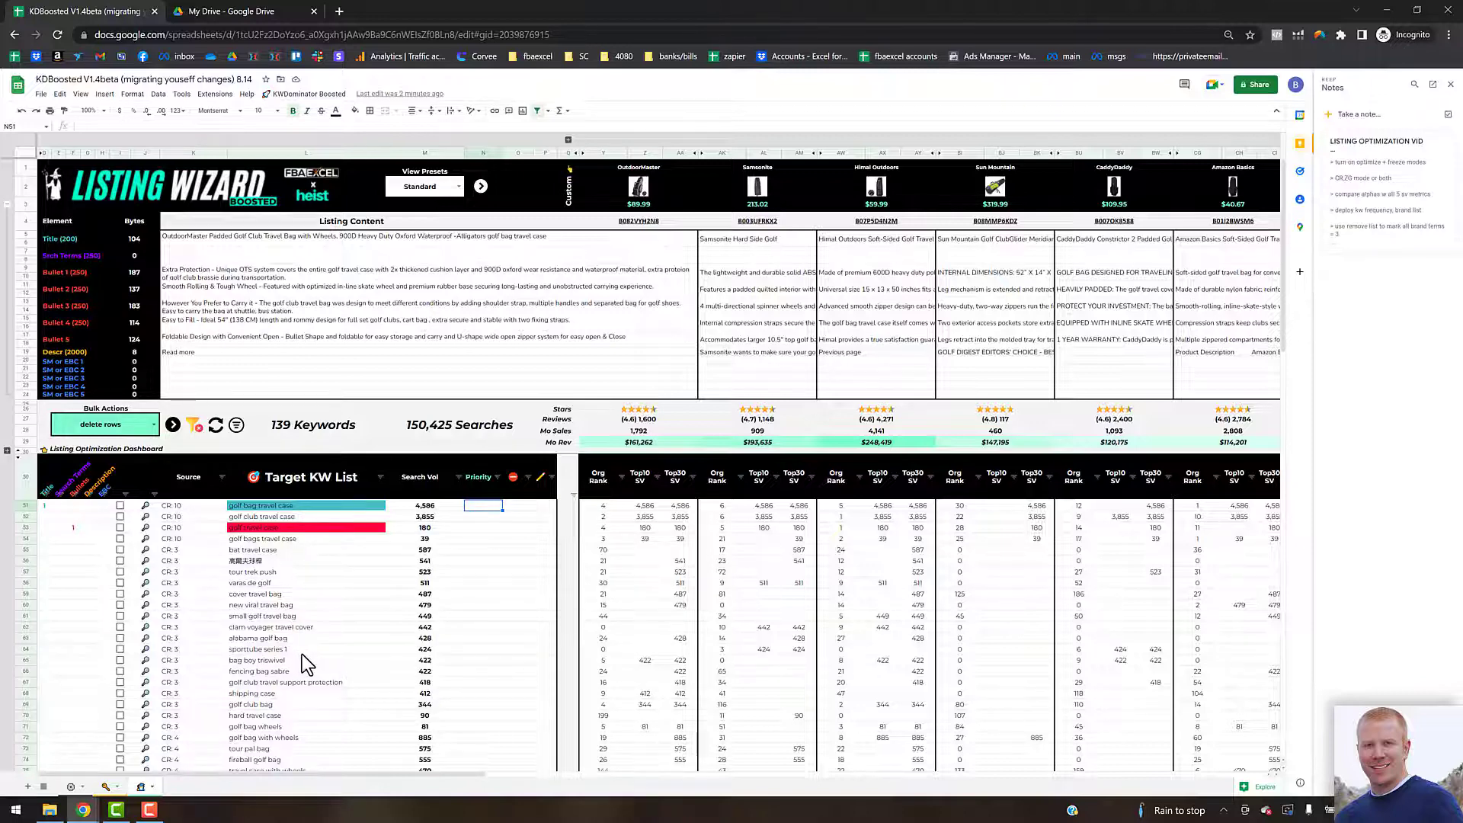
click(1372, 192)
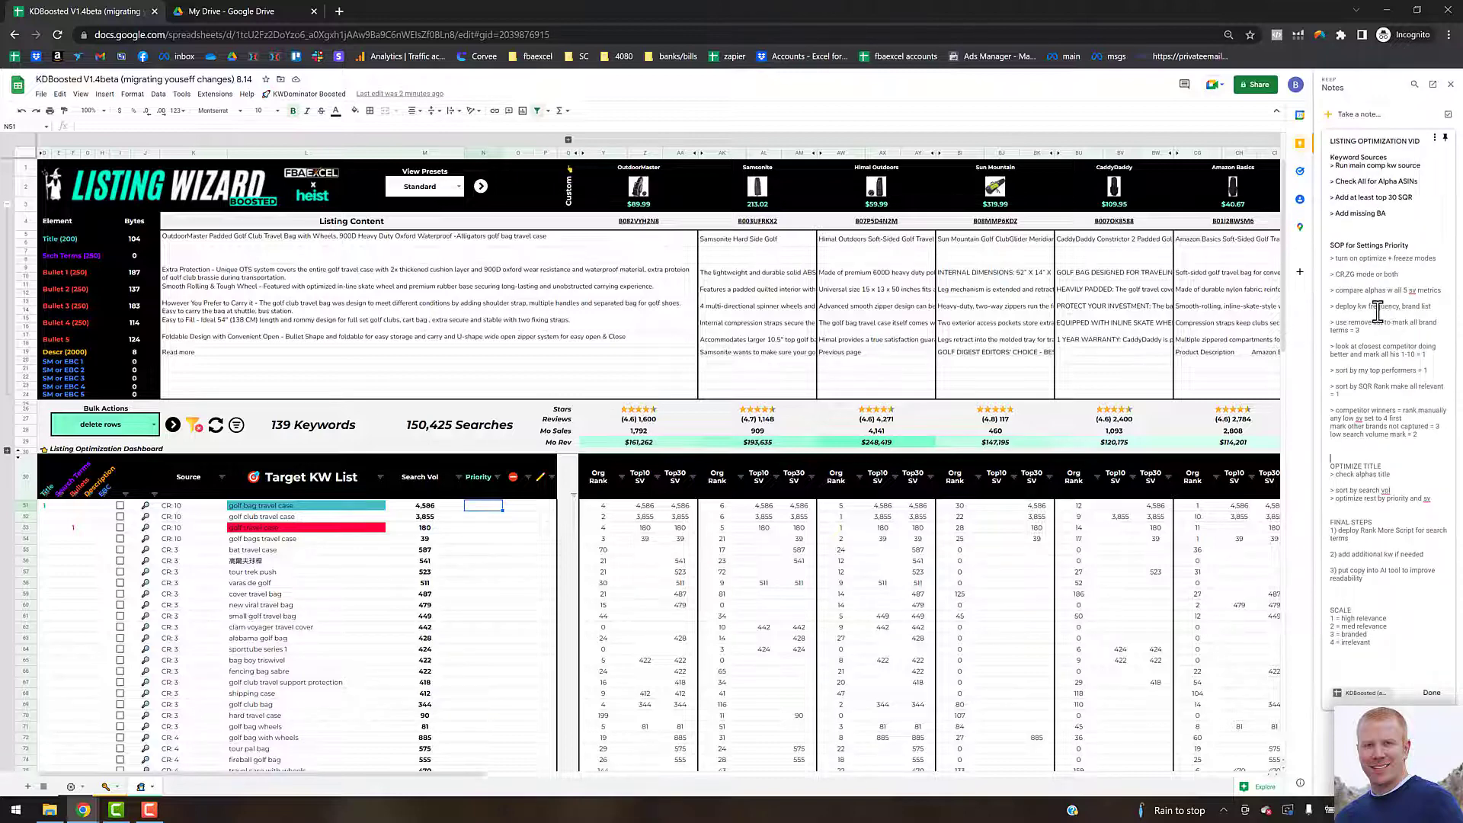
drag(1390, 216, 1333, 175)
click(1364, 285)
Step: Scroll through the Target KW List examining the source column of each keyword row
click(174, 575)
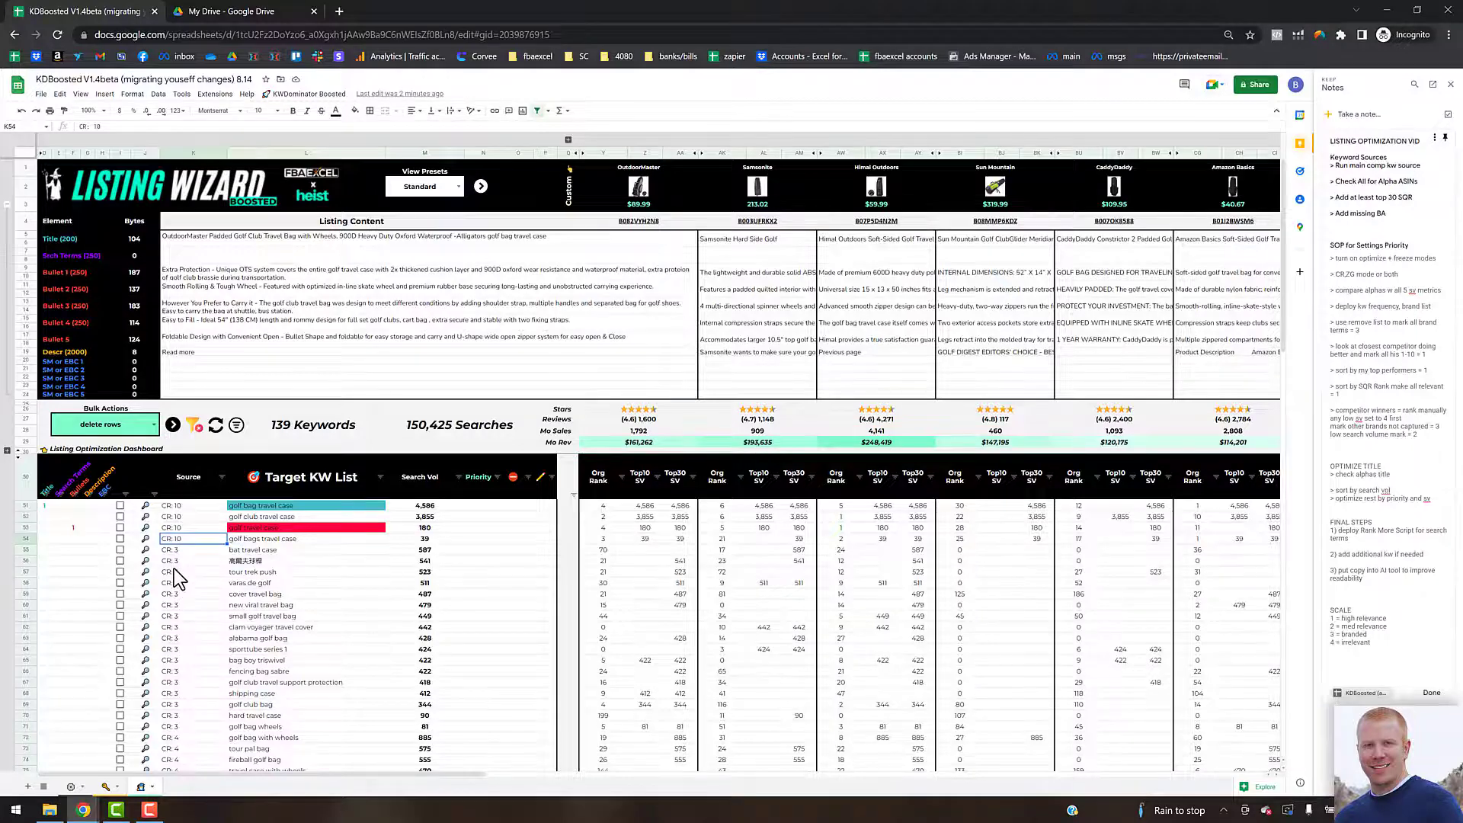
scroll(173, 568, down, 3)
scroll(174, 569, down, 3)
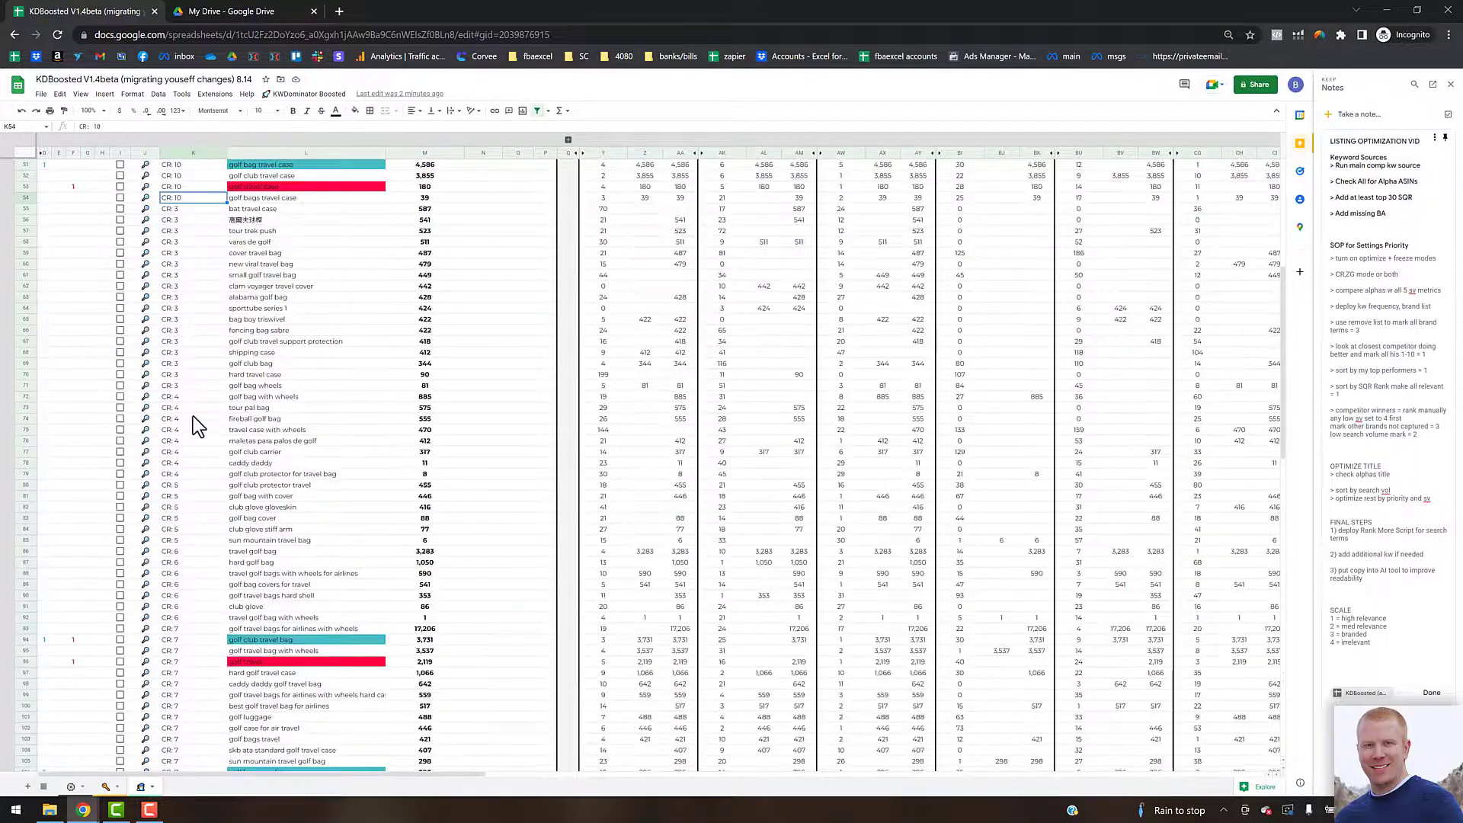
click(187, 320)
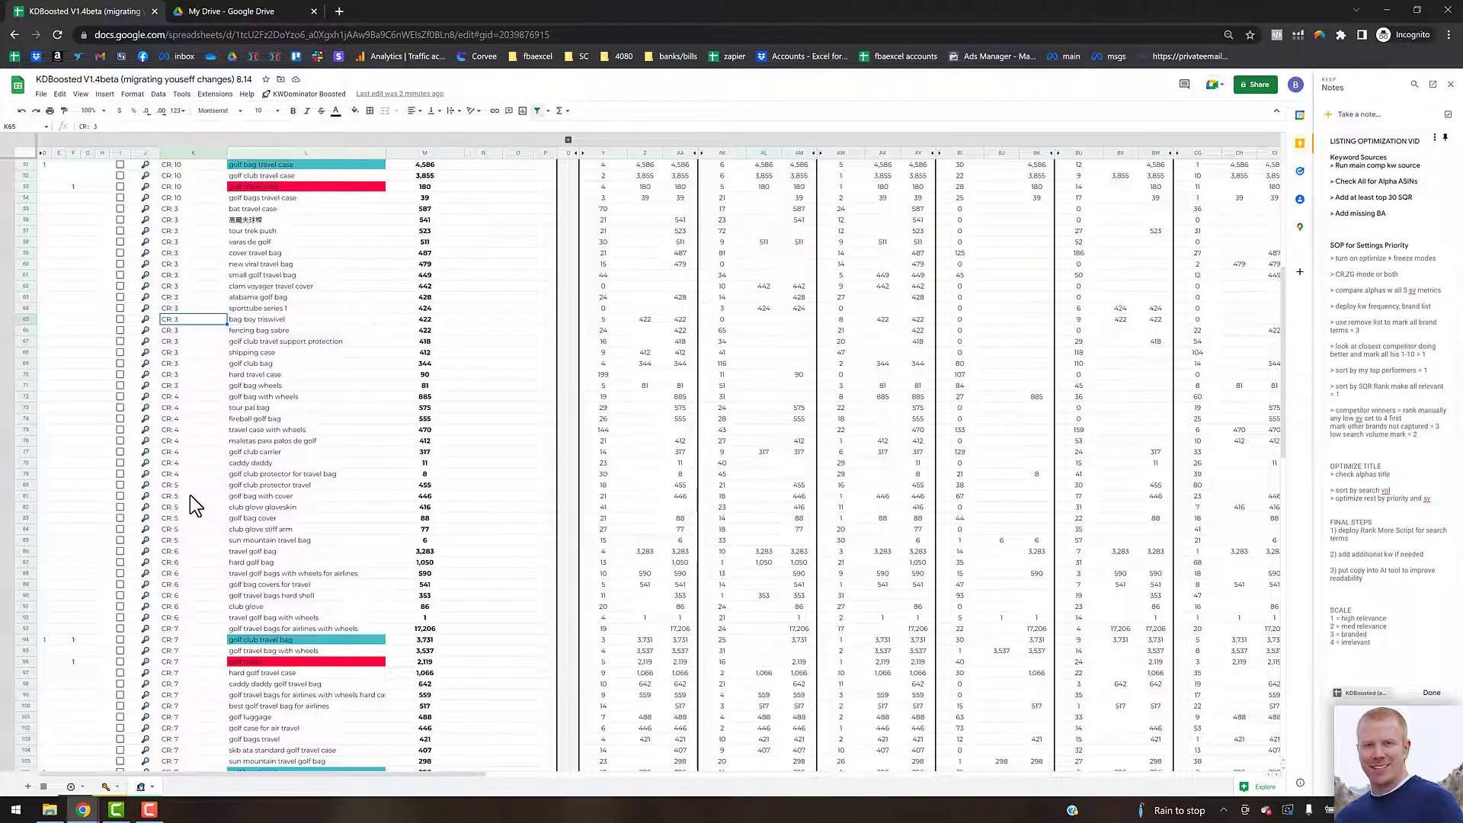
scroll(197, 480, down, 10)
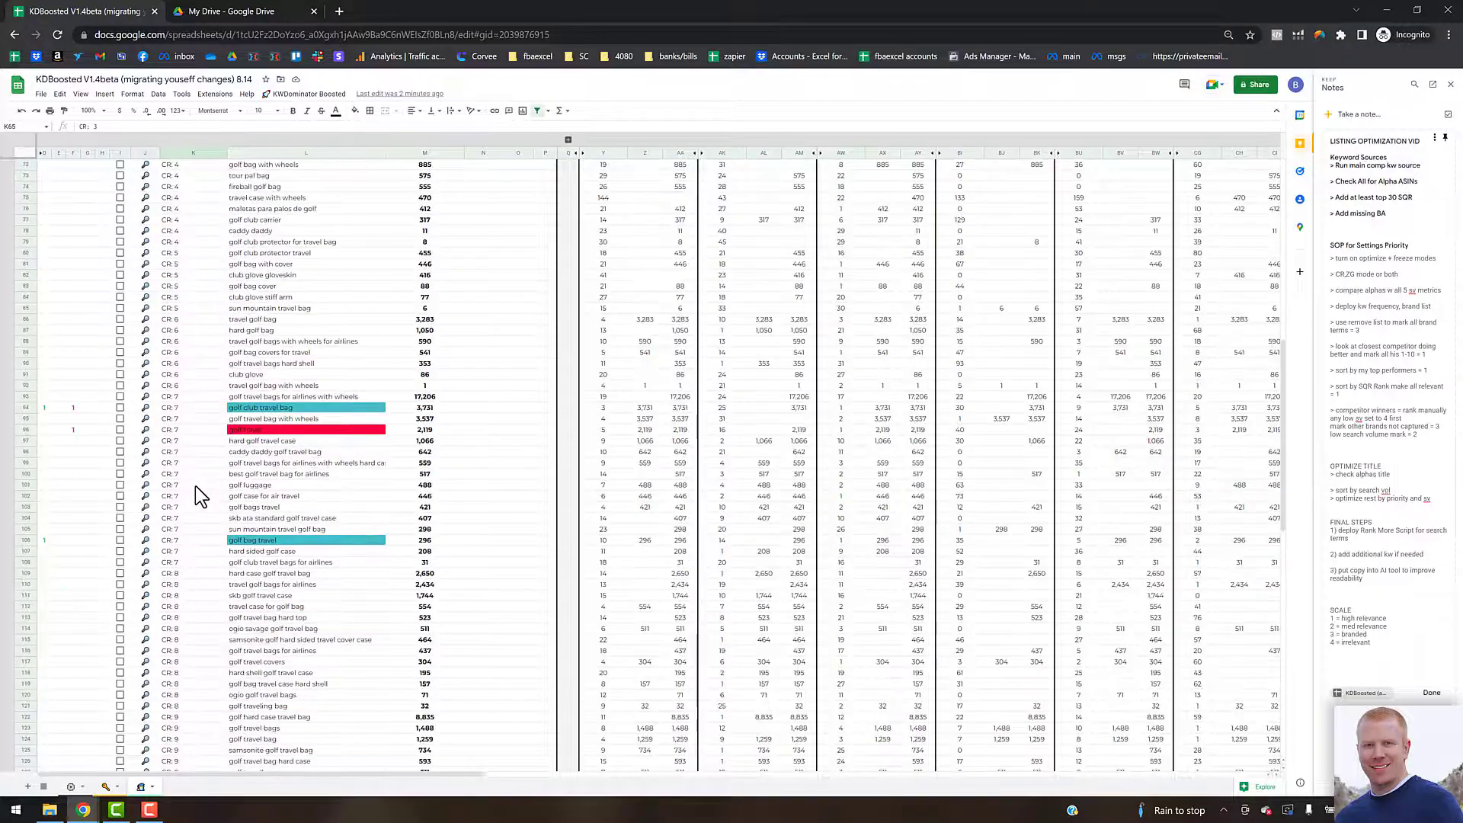
scroll(195, 486, down, 3)
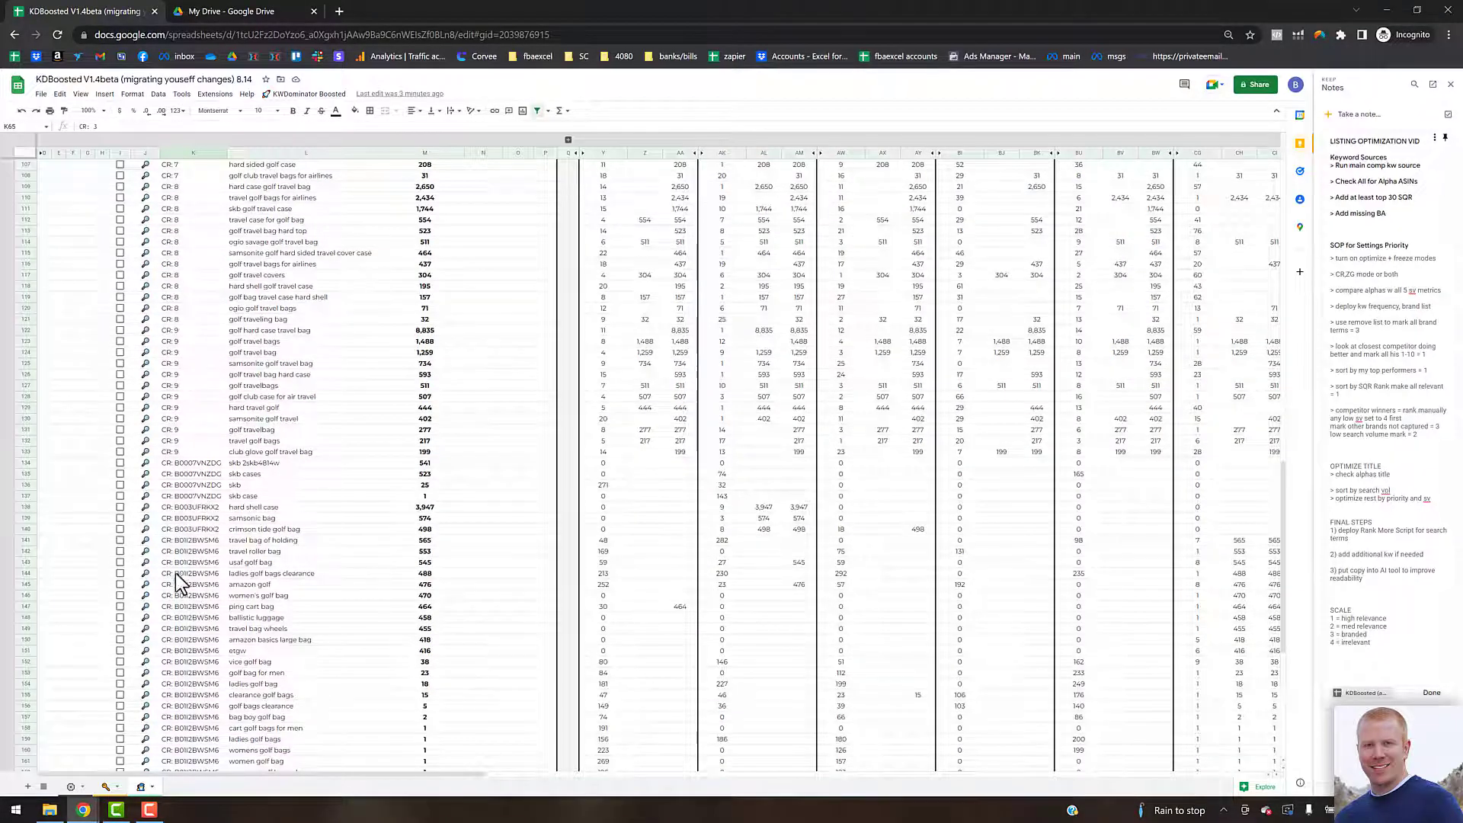
scroll(180, 497, up, 2)
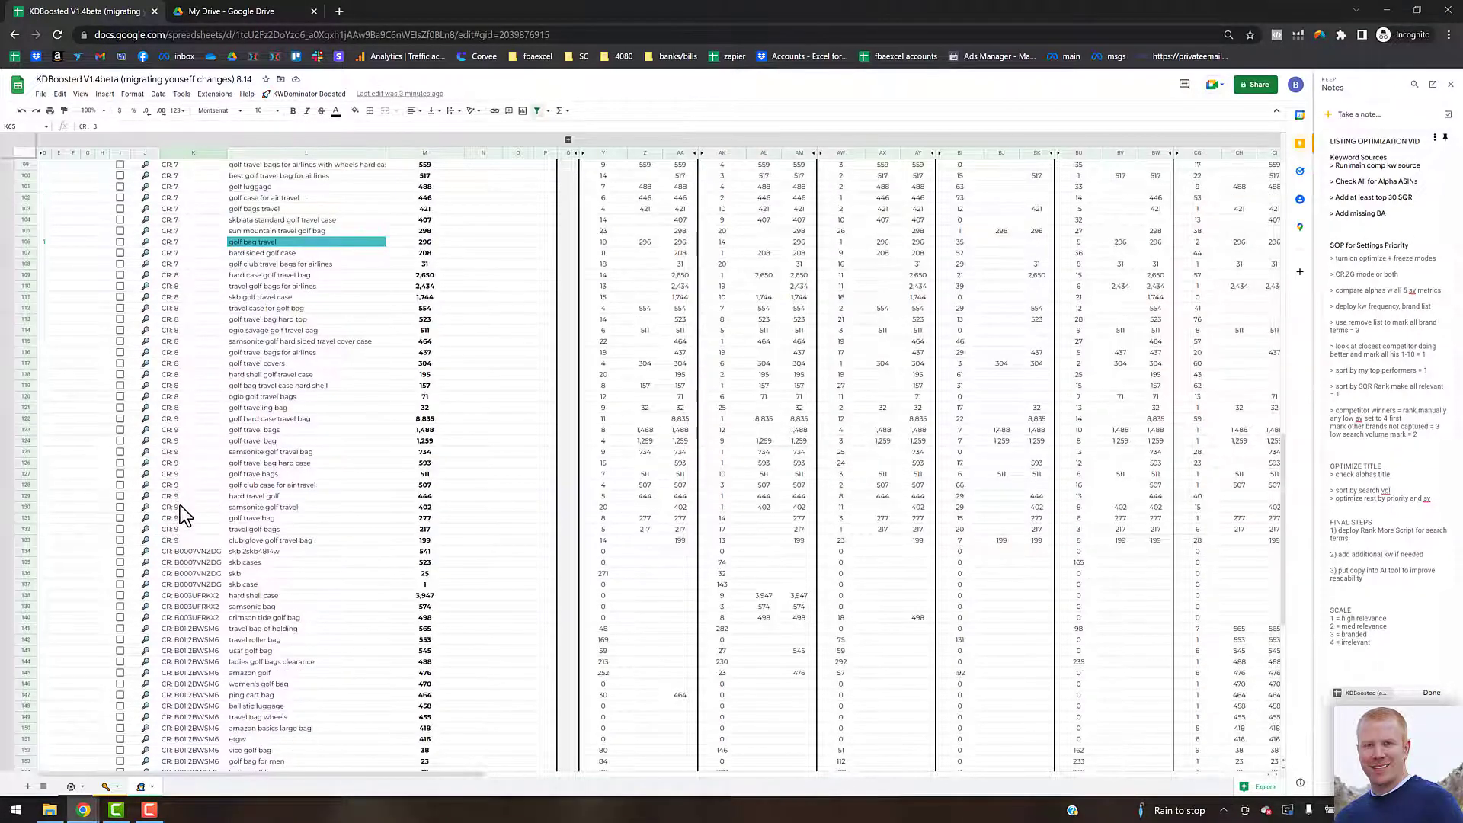
click(188, 506)
scroll(190, 588, down, 3)
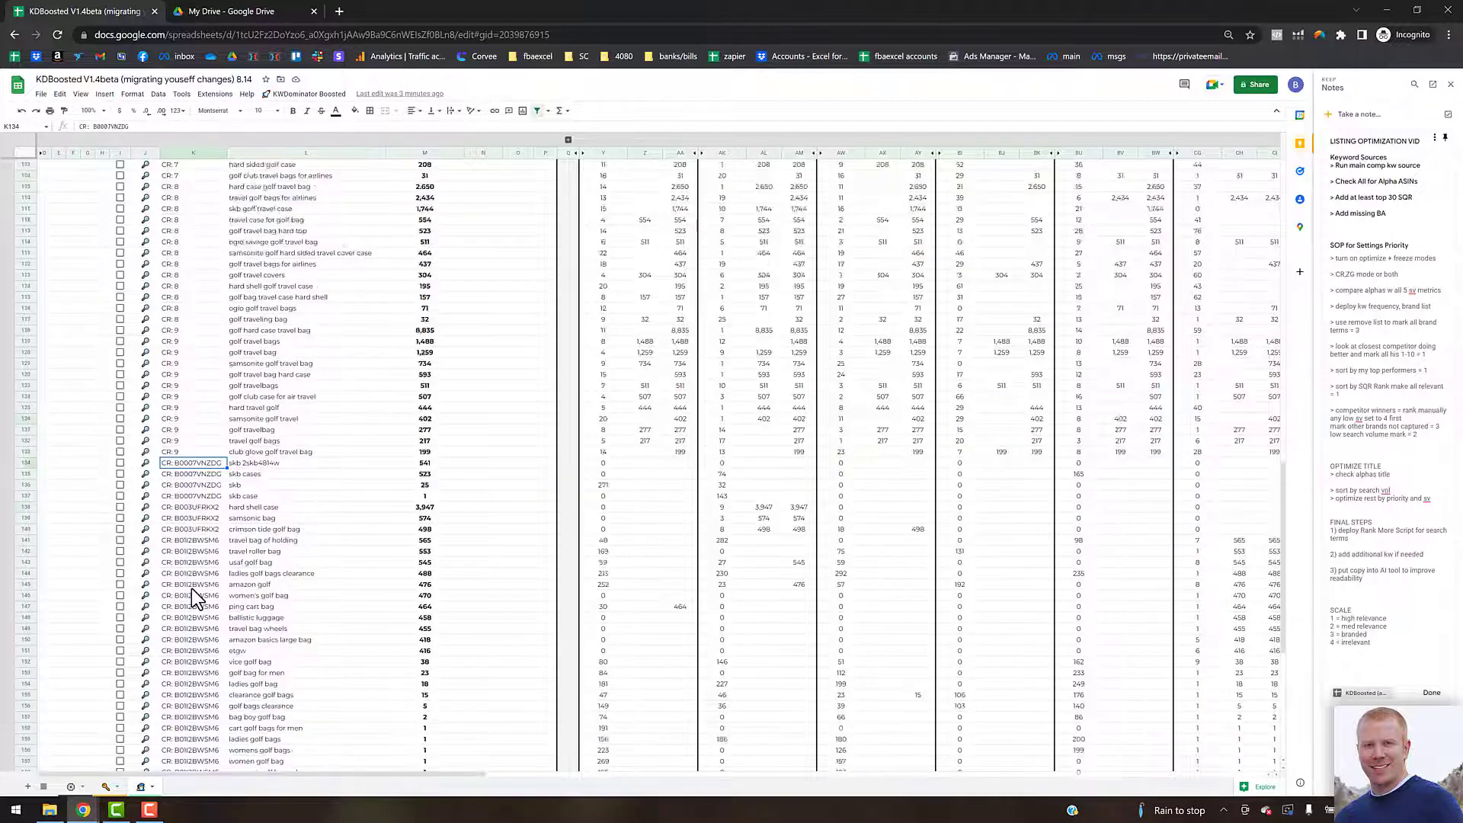
scroll(190, 588, down, 3)
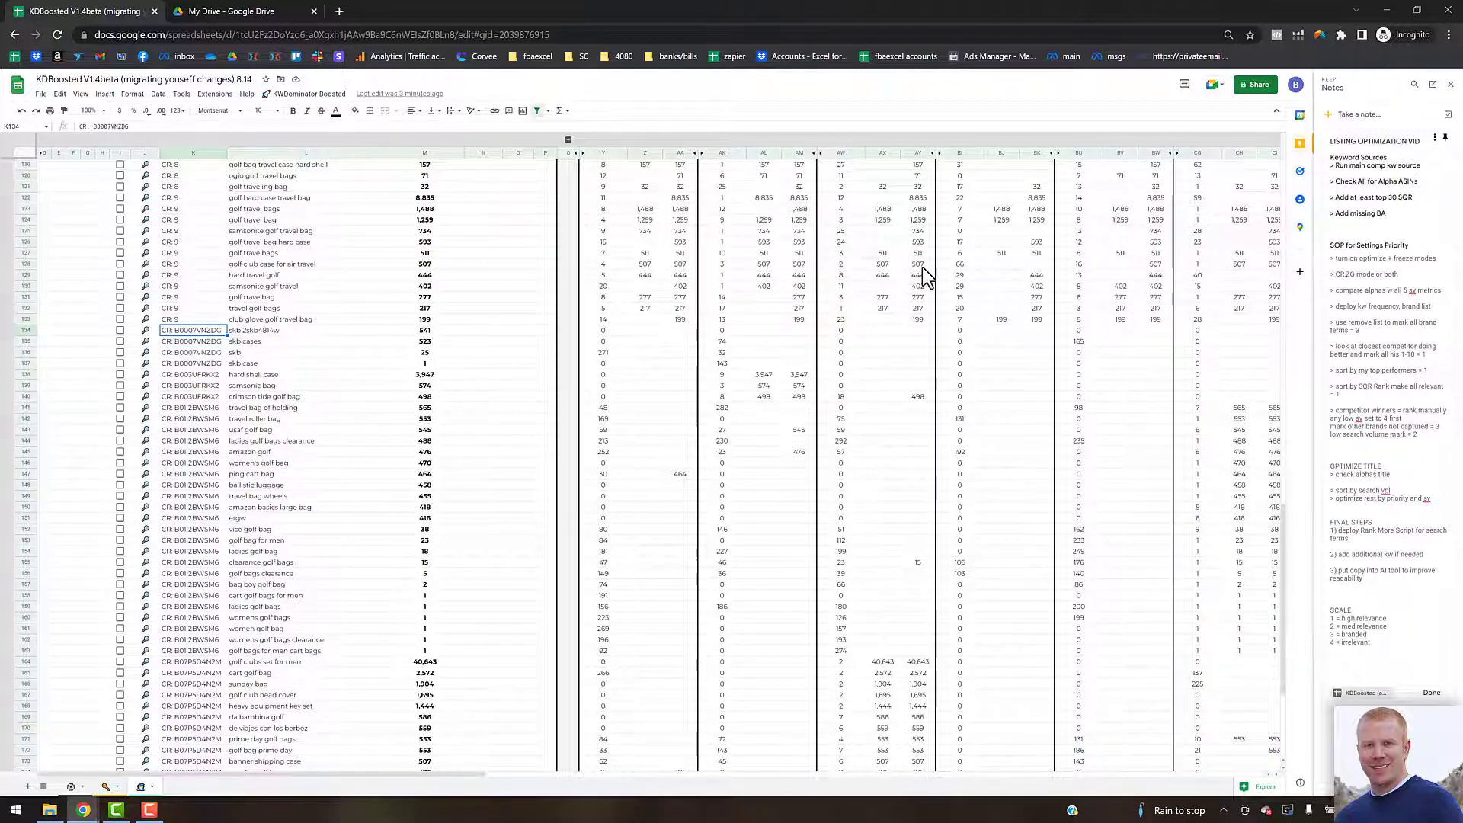
drag(1421, 182, 1348, 182)
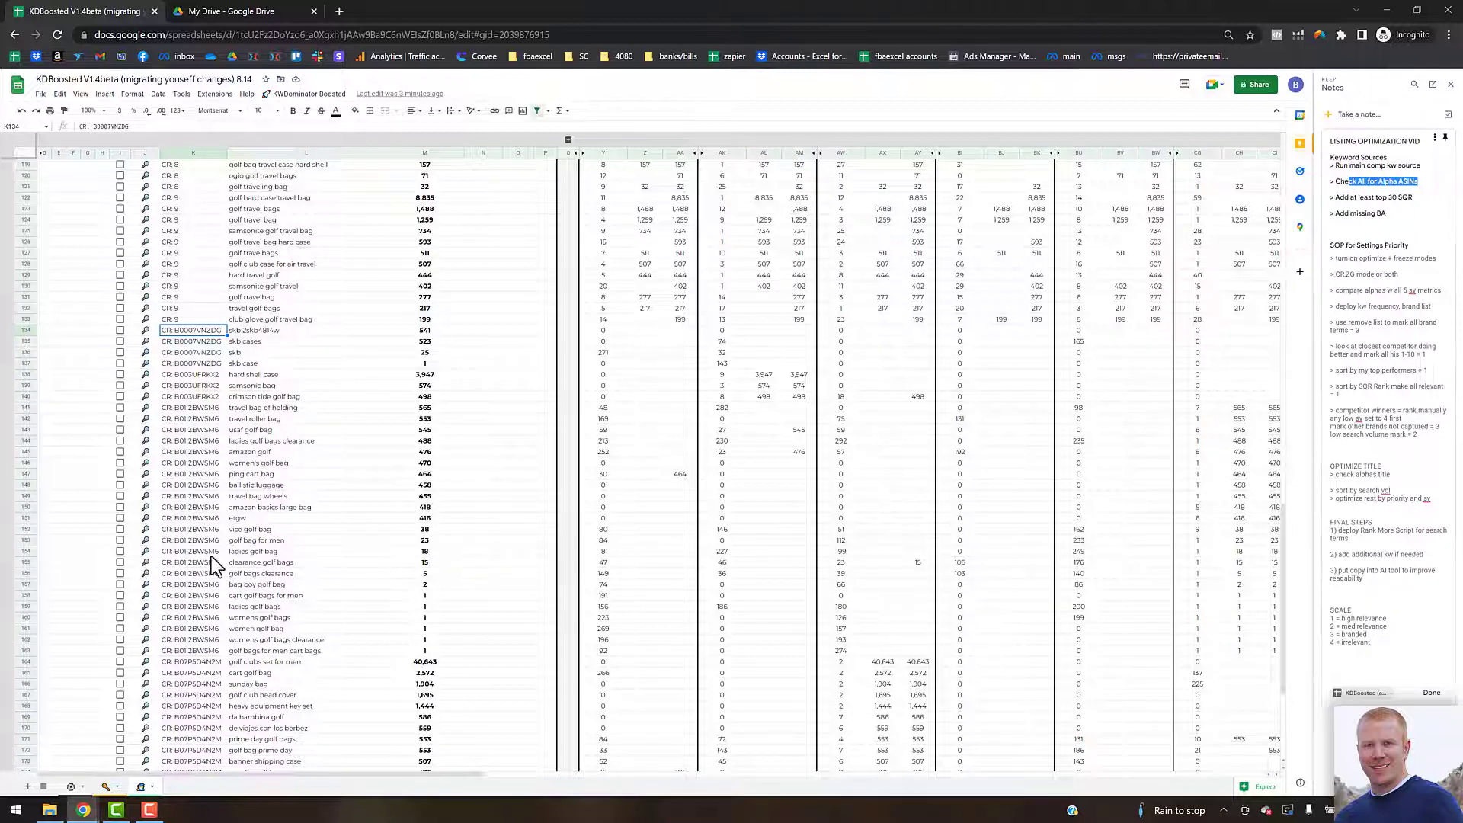
Step: Switch to the keyword source sheet and expand the Cerebro section
click(104, 787)
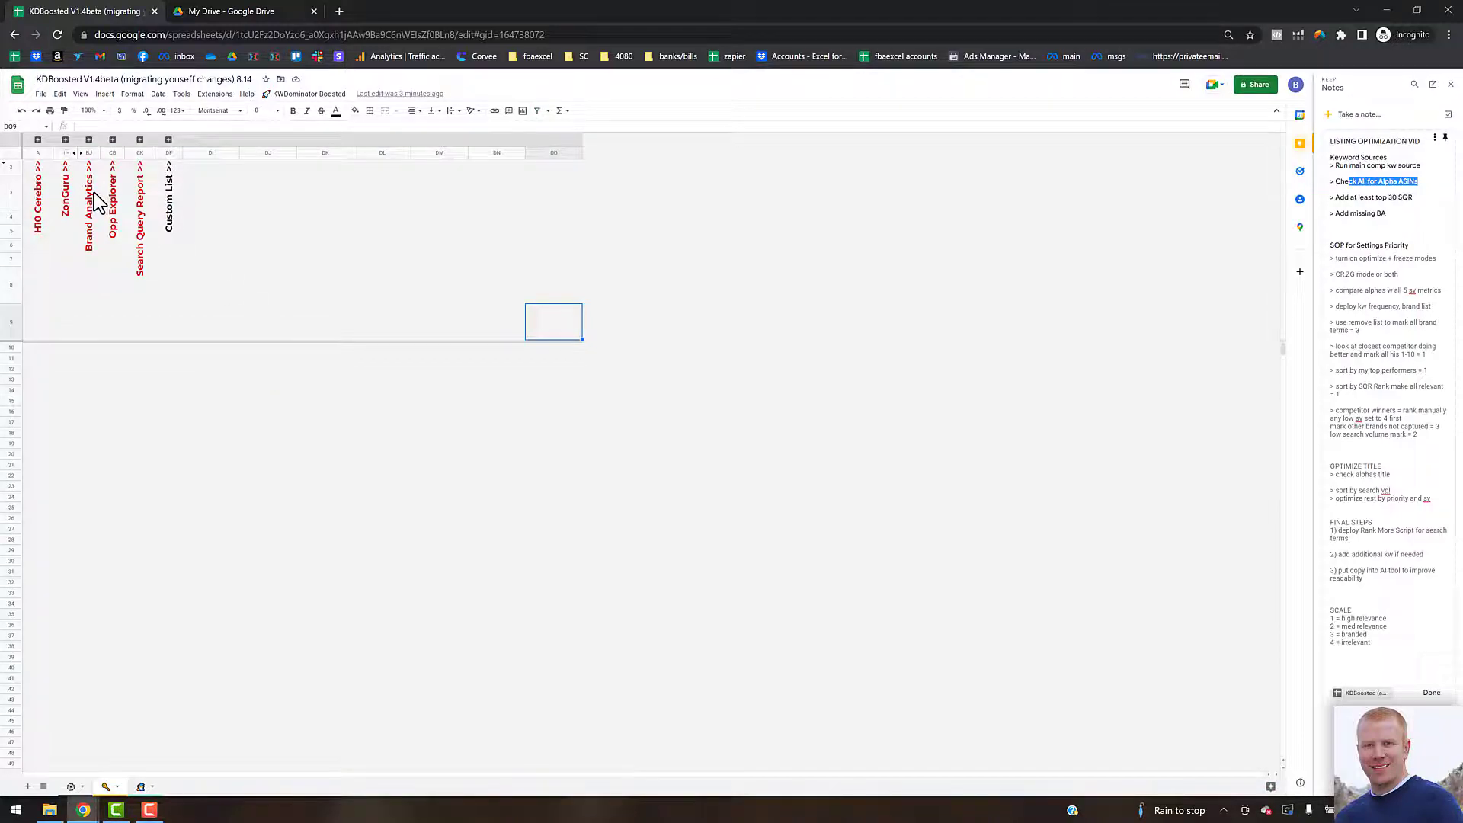
click(719, 411)
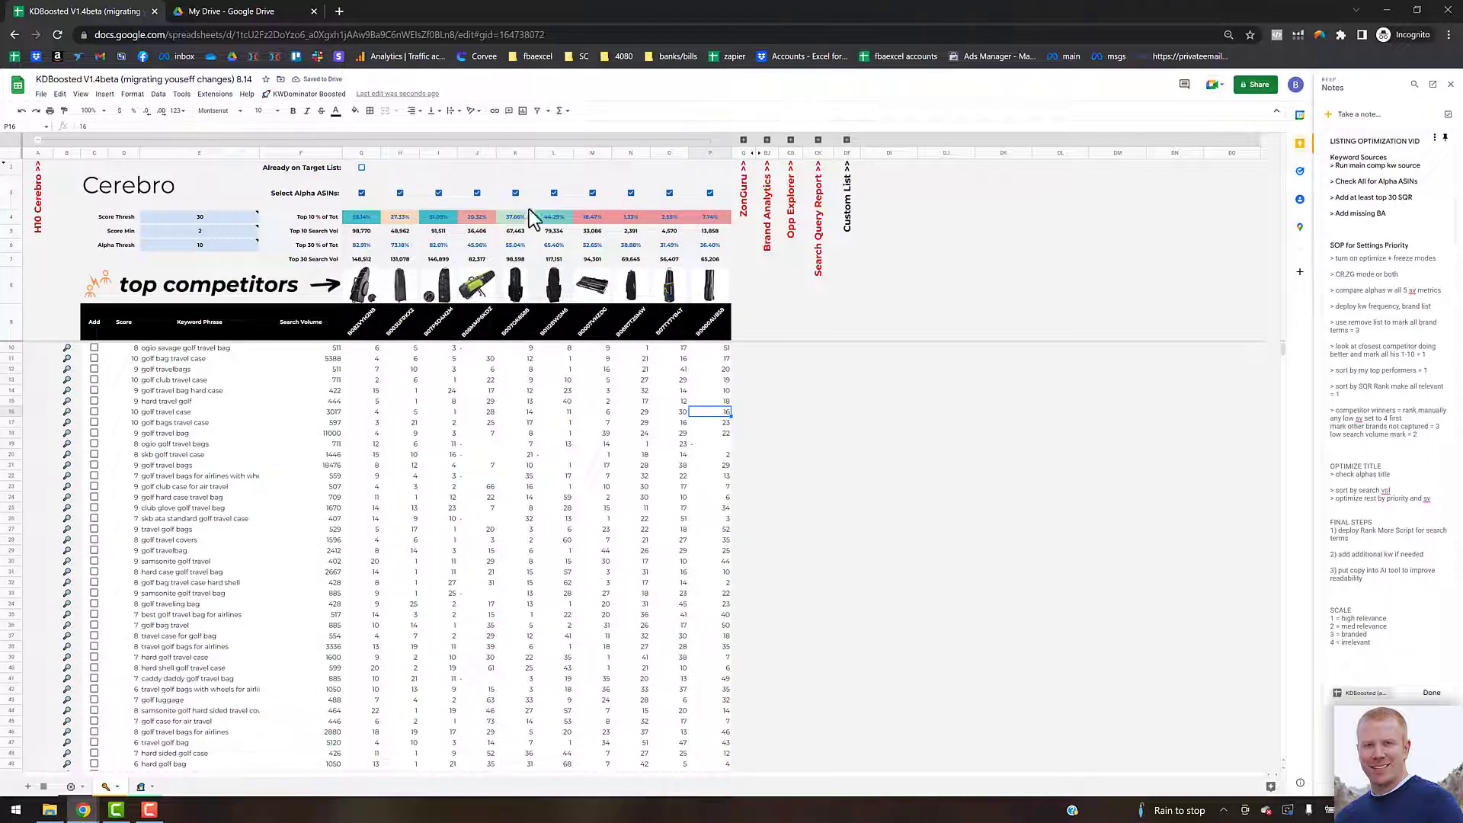
Step: Set the Cerebro Score Min threshold to 3
click(199, 245)
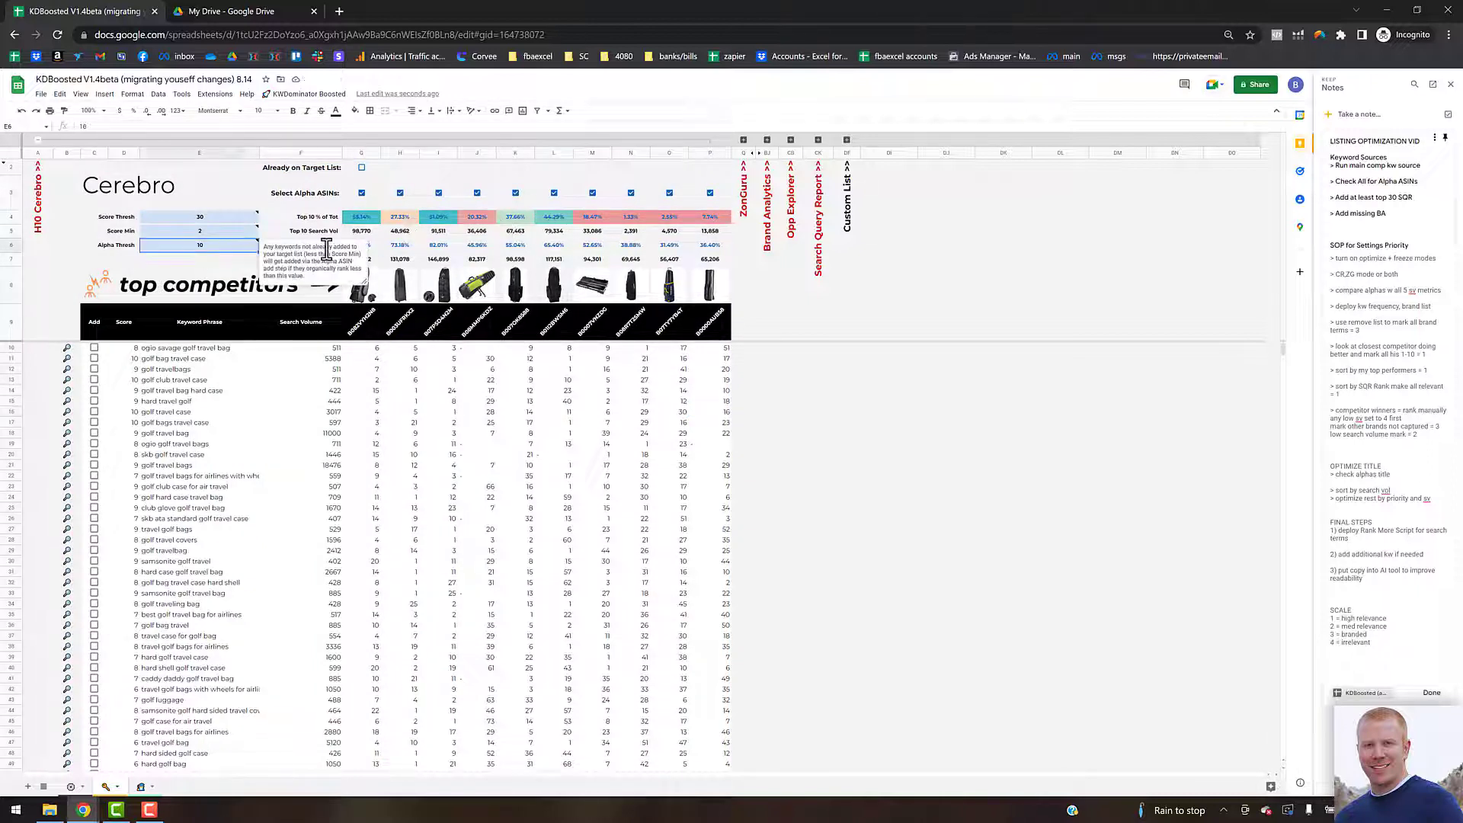
click(202, 232)
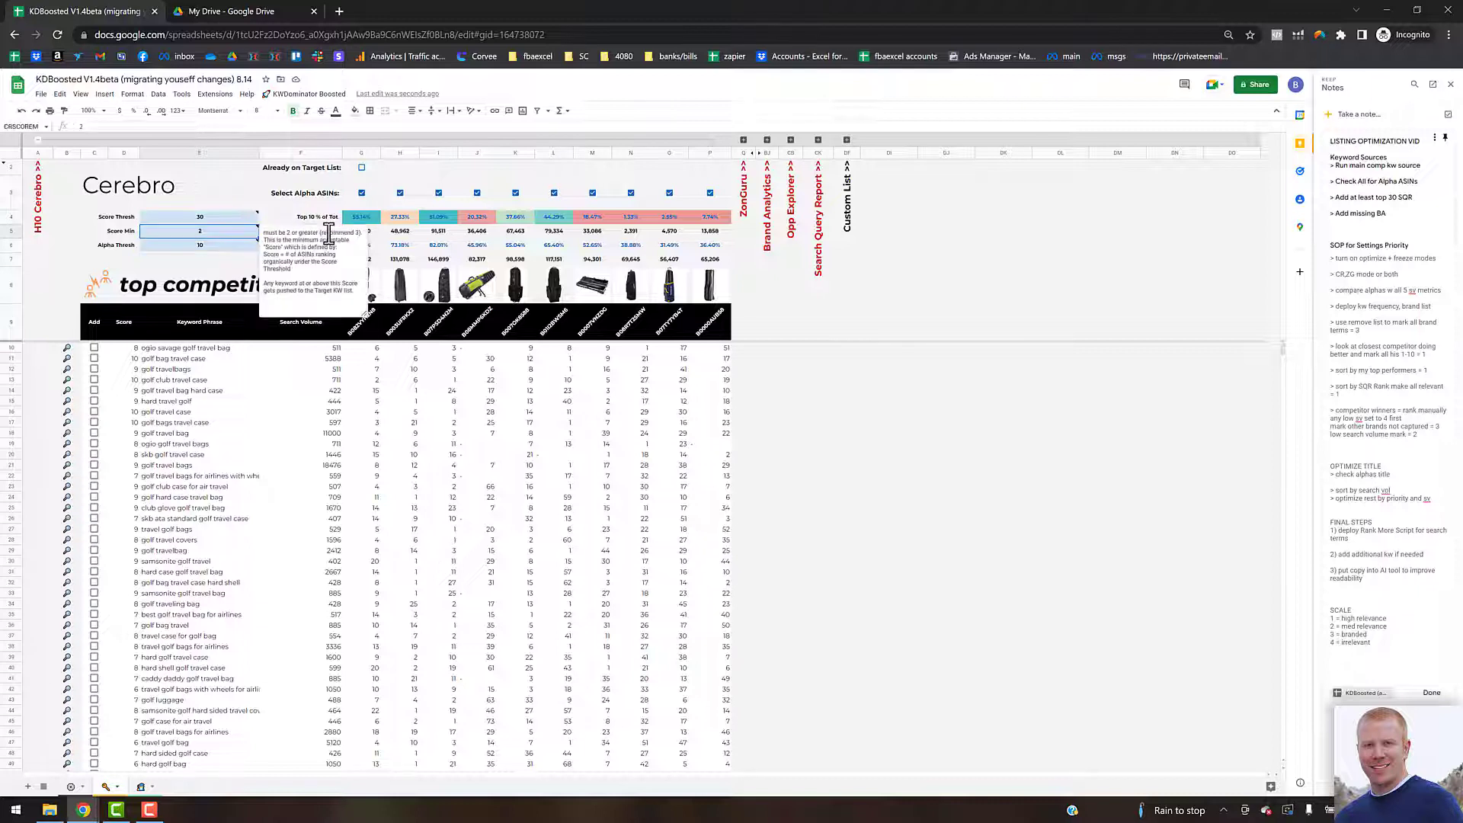
text(3)
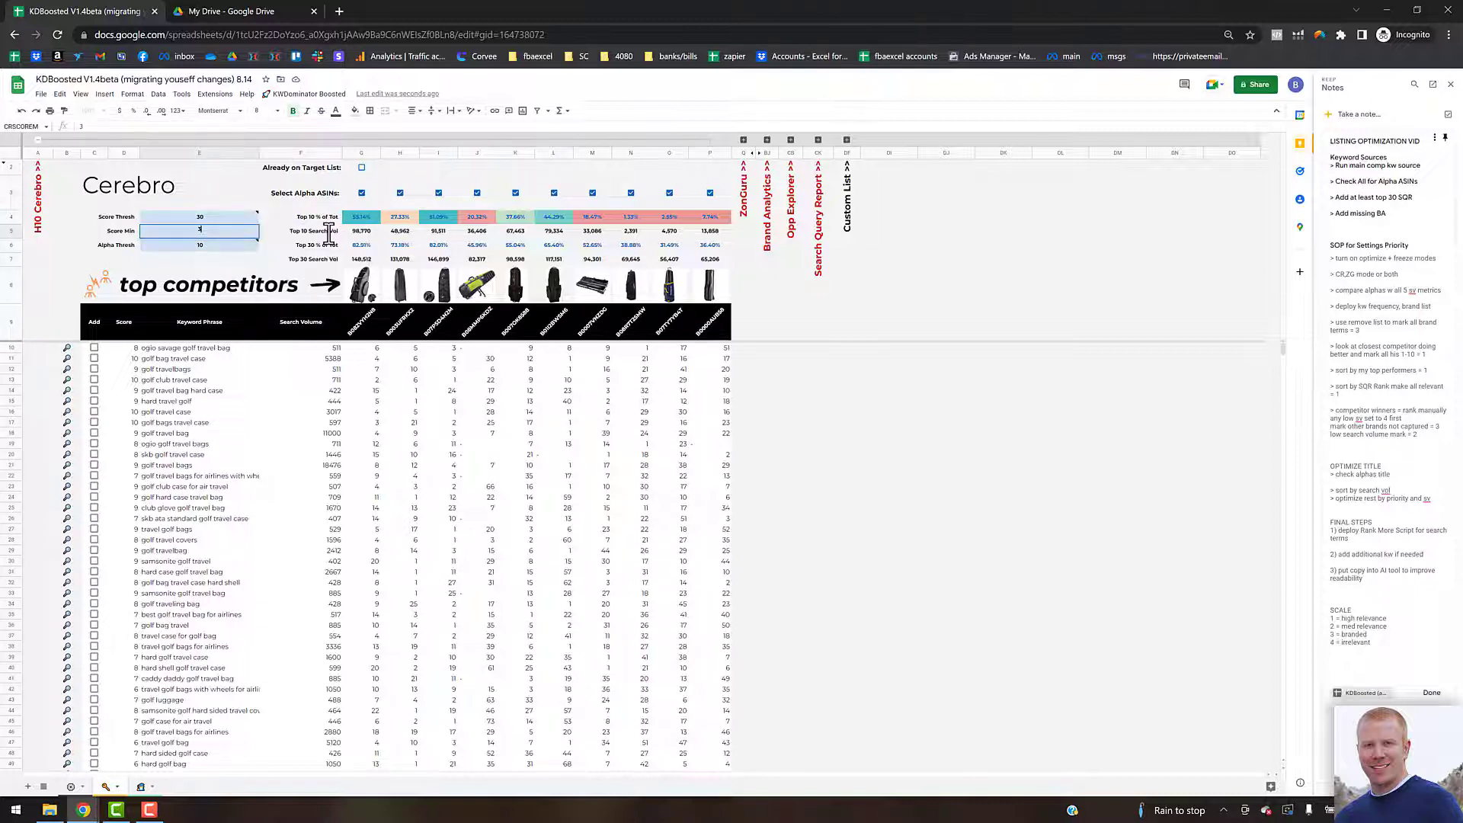
click(235, 259)
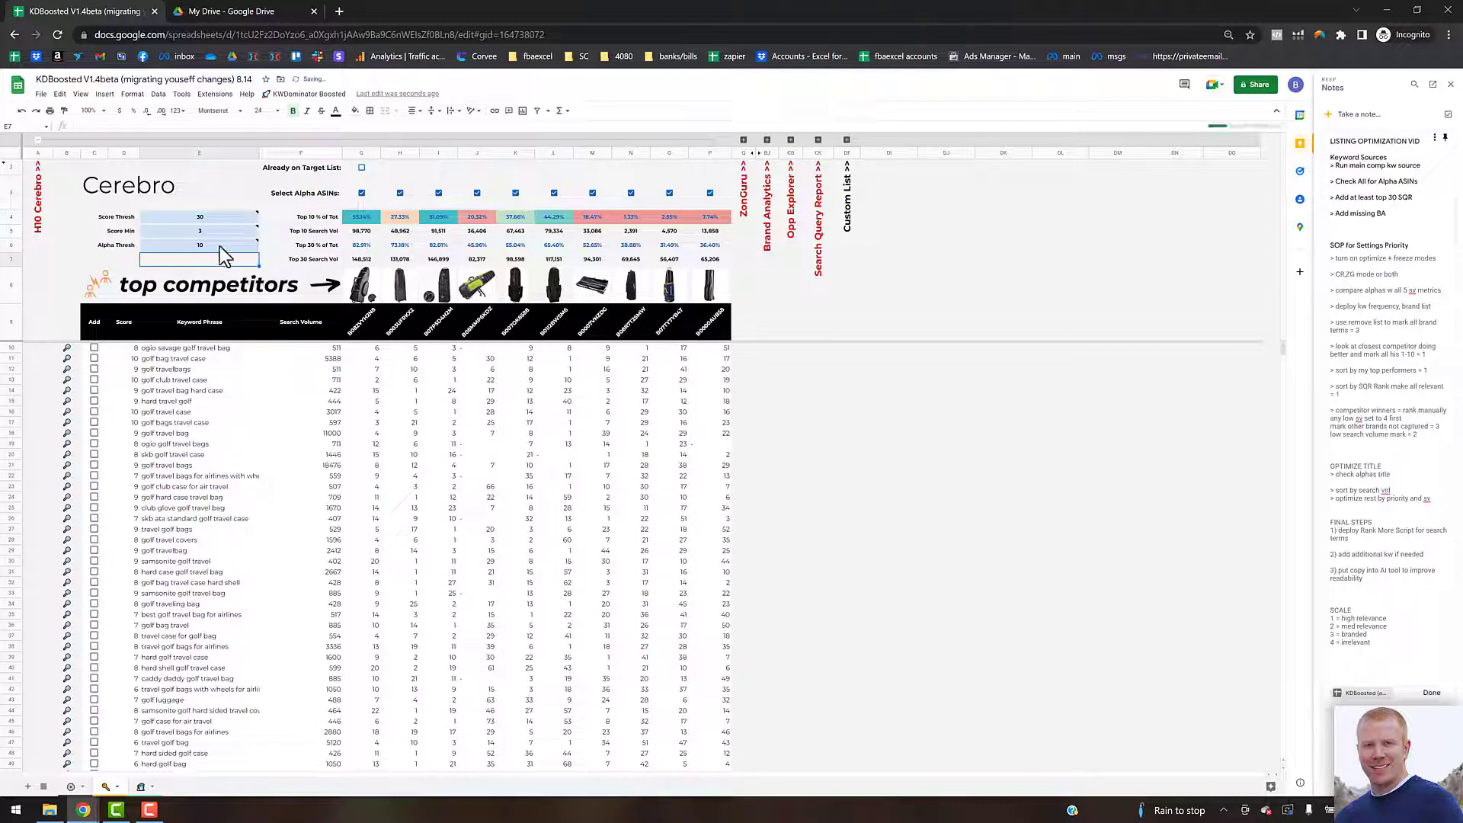
mouse_move(207, 232)
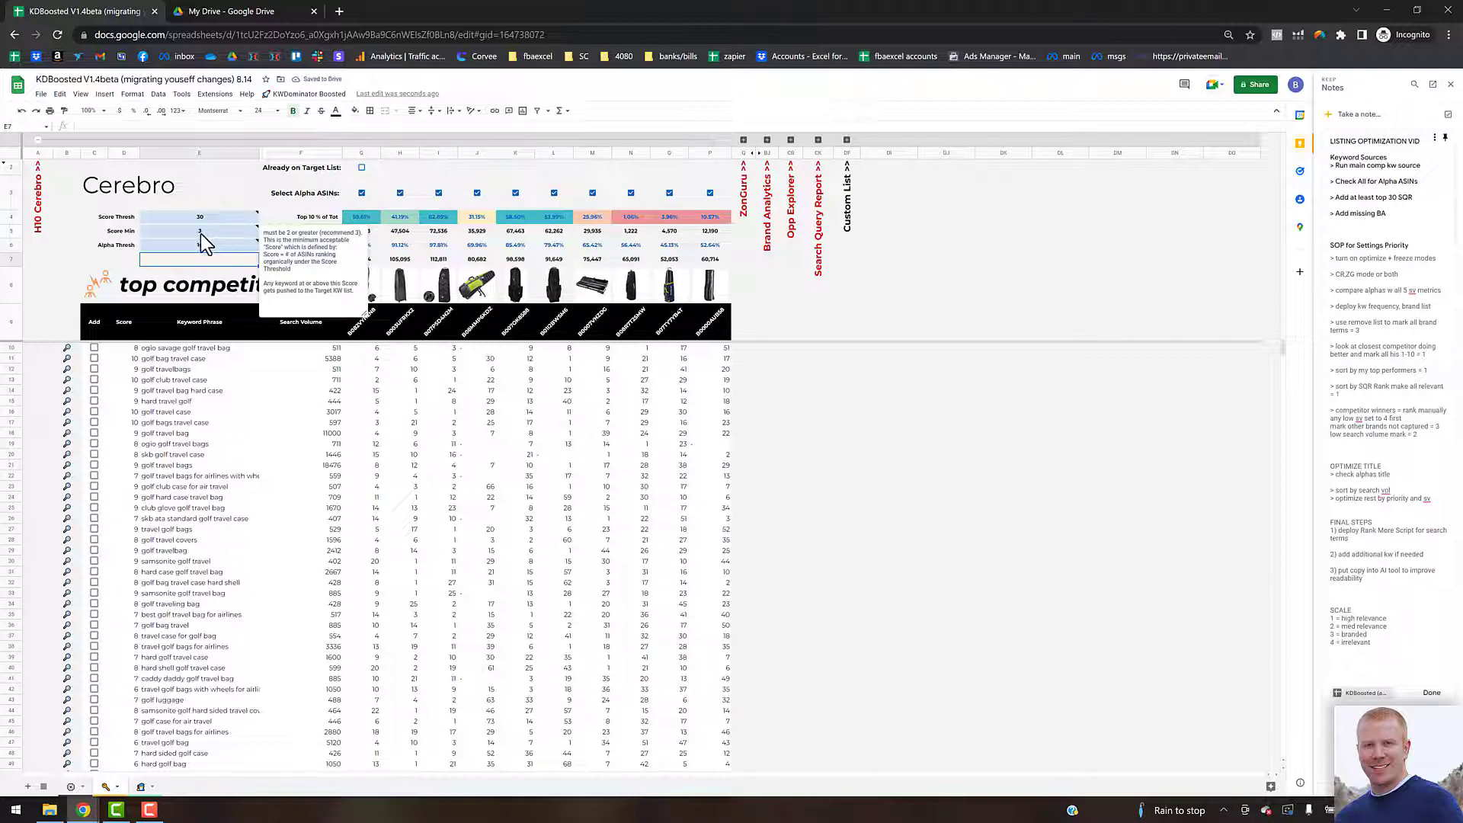
click(217, 245)
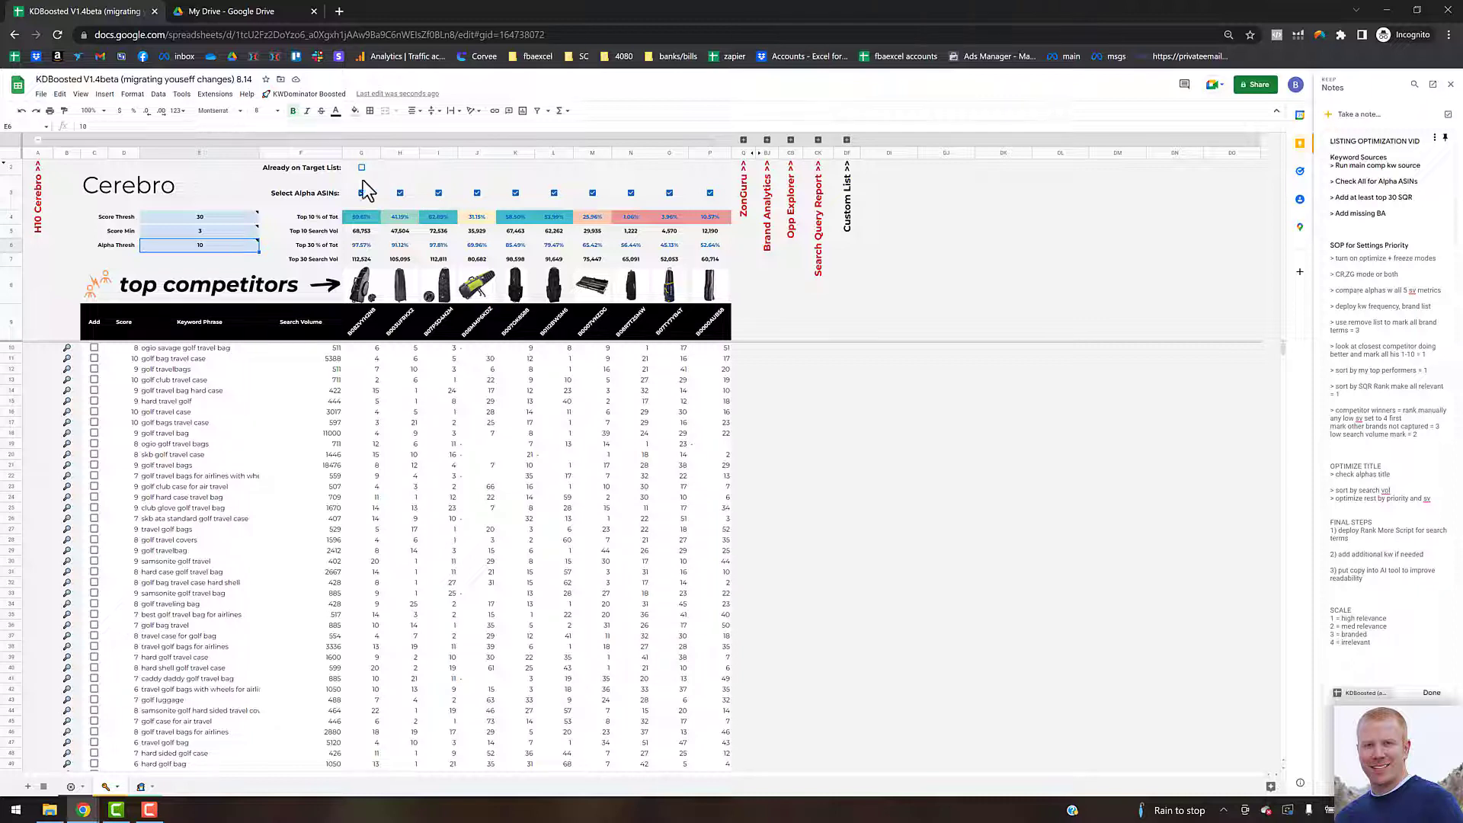
click(308, 100)
mouse_move(343, 203)
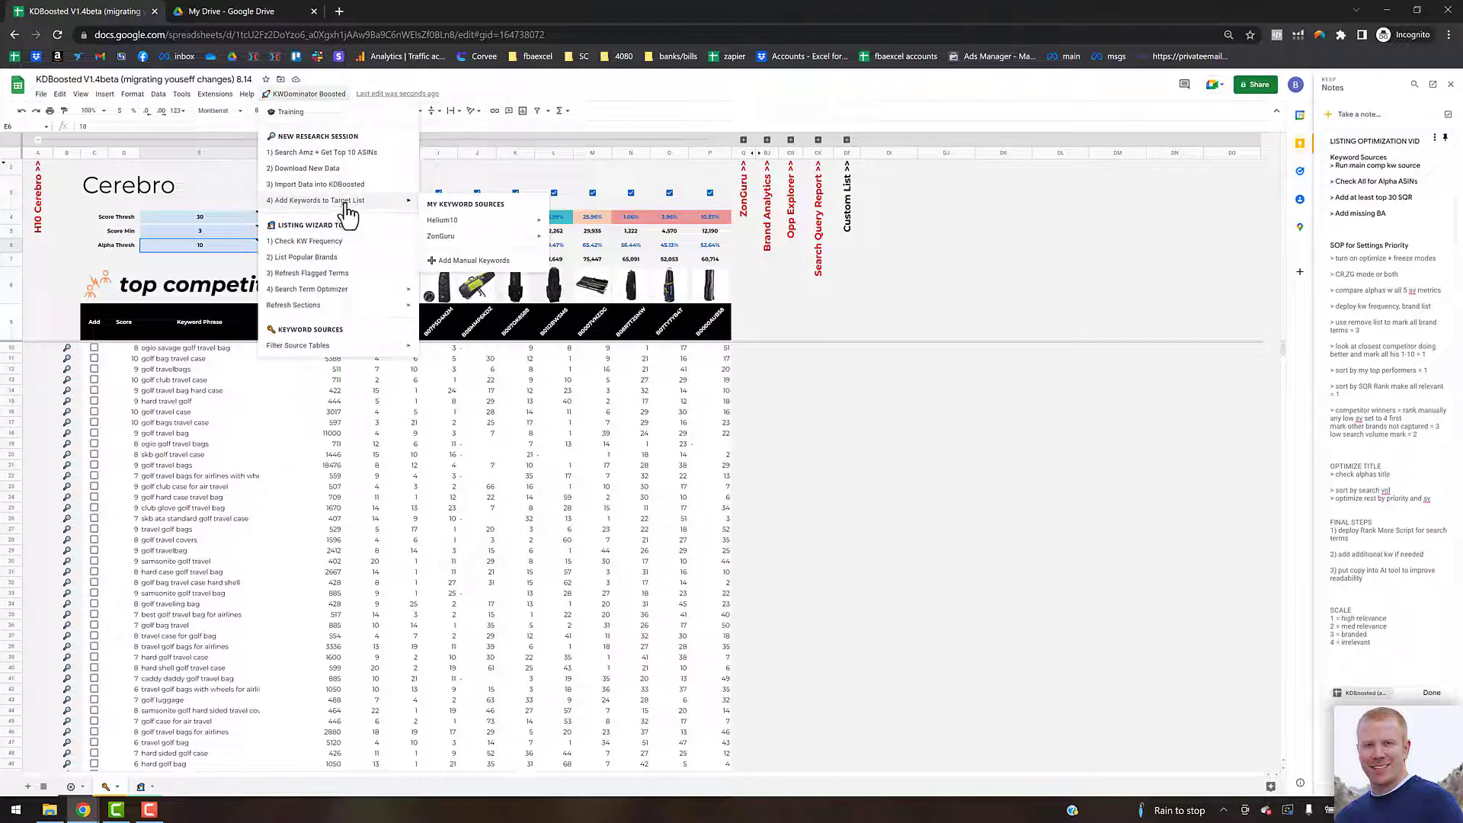
mouse_move(457, 221)
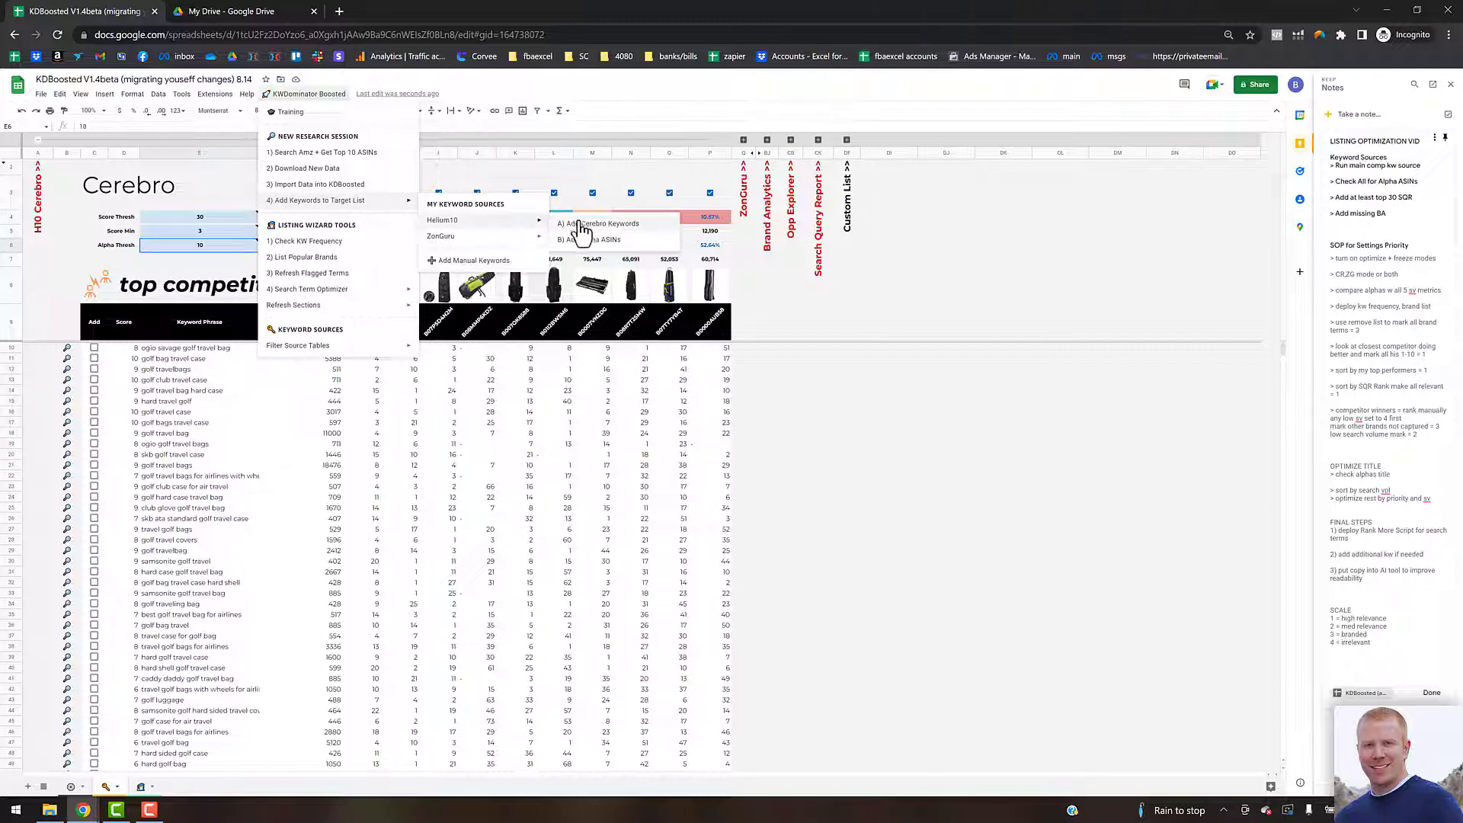
click(839, 468)
Step: Set the Cerebro Score Min threshold to 2
click(215, 230)
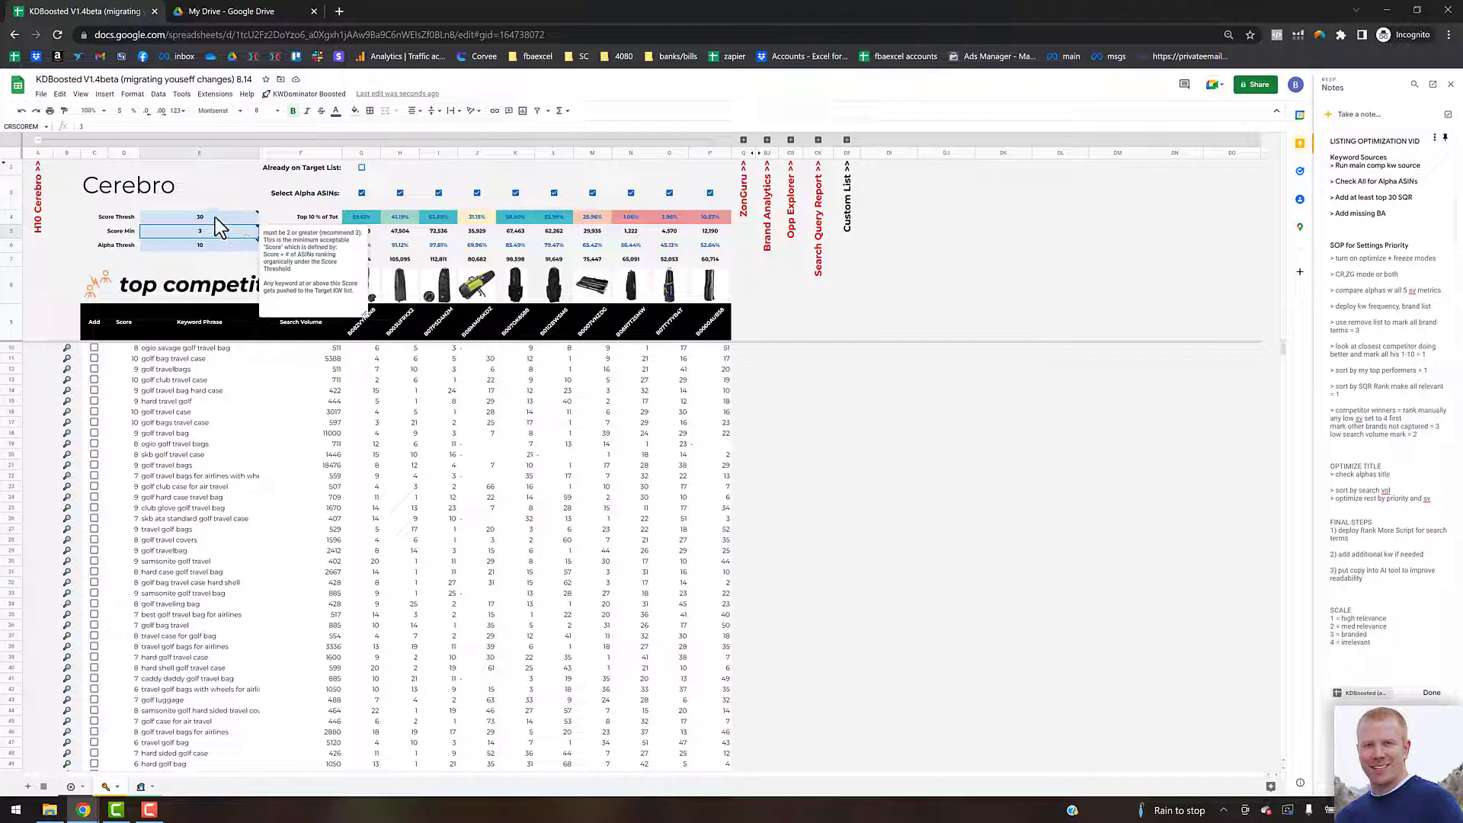
mouse_move(216, 221)
text(2)
key(Return)
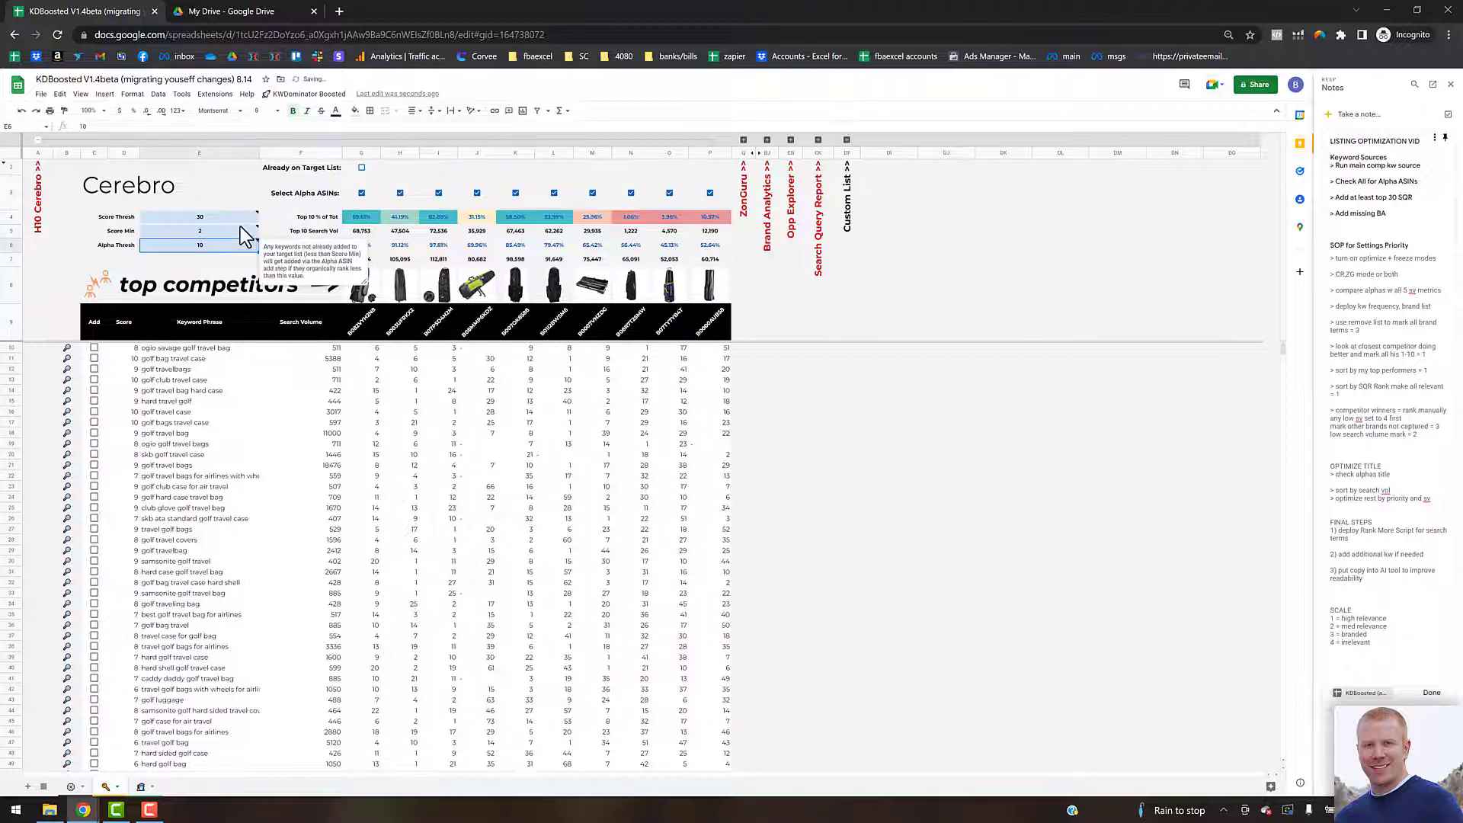
Step: Add the Helium10 Cerebro keywords to the target list, appending them to the existing wizard list
click(309, 94)
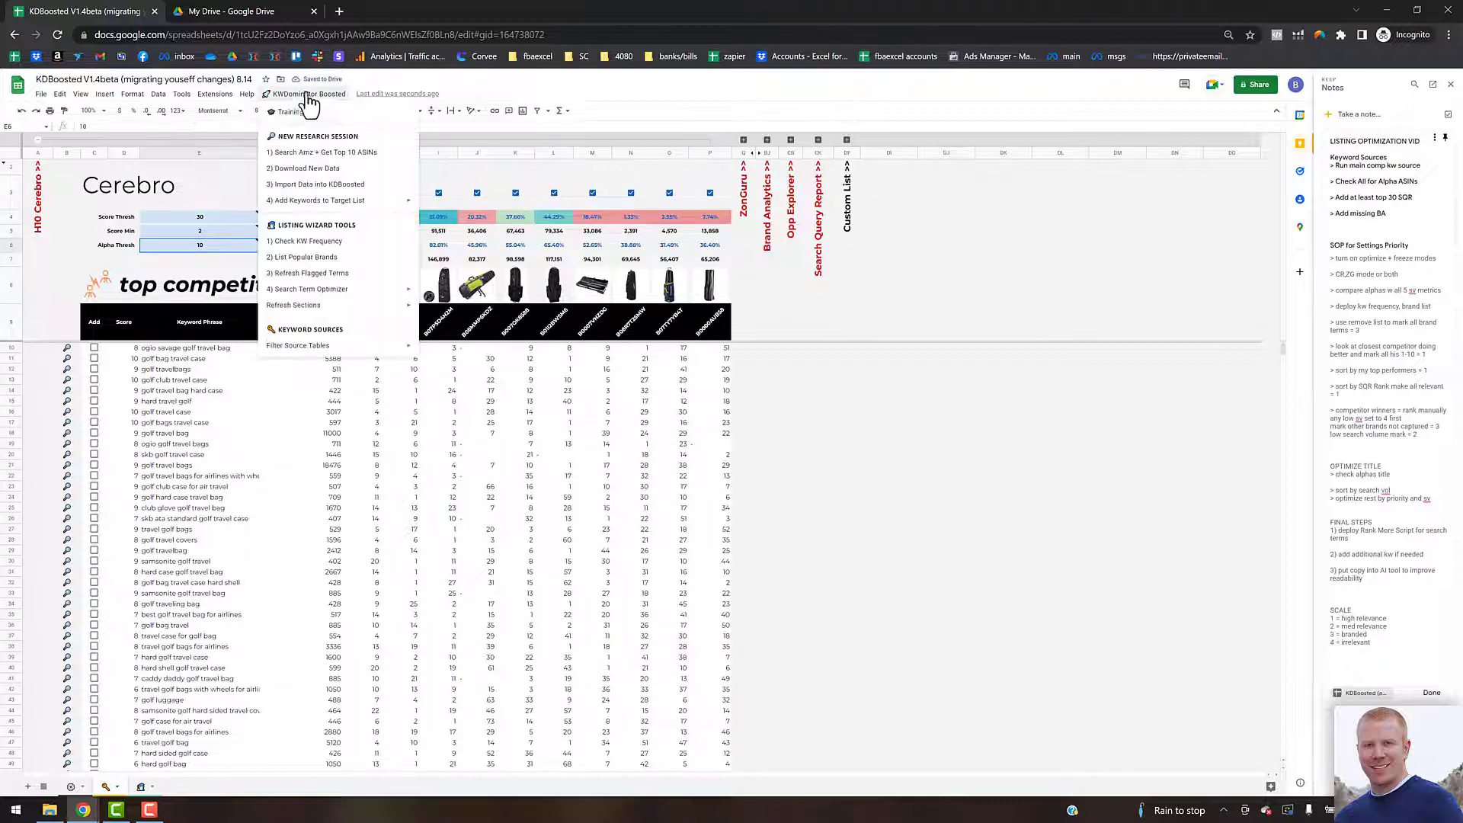
mouse_move(392, 201)
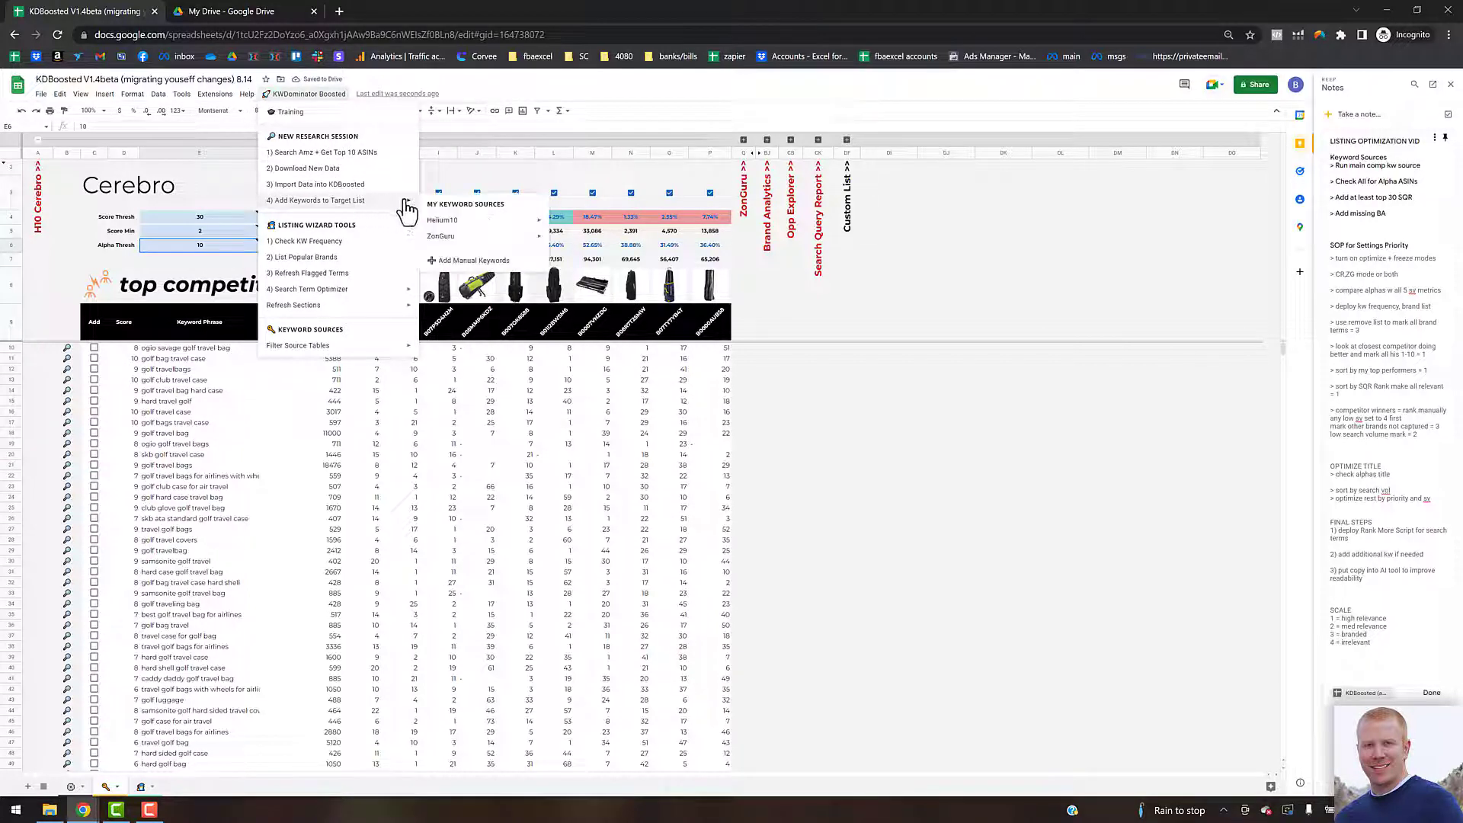
mouse_move(463, 221)
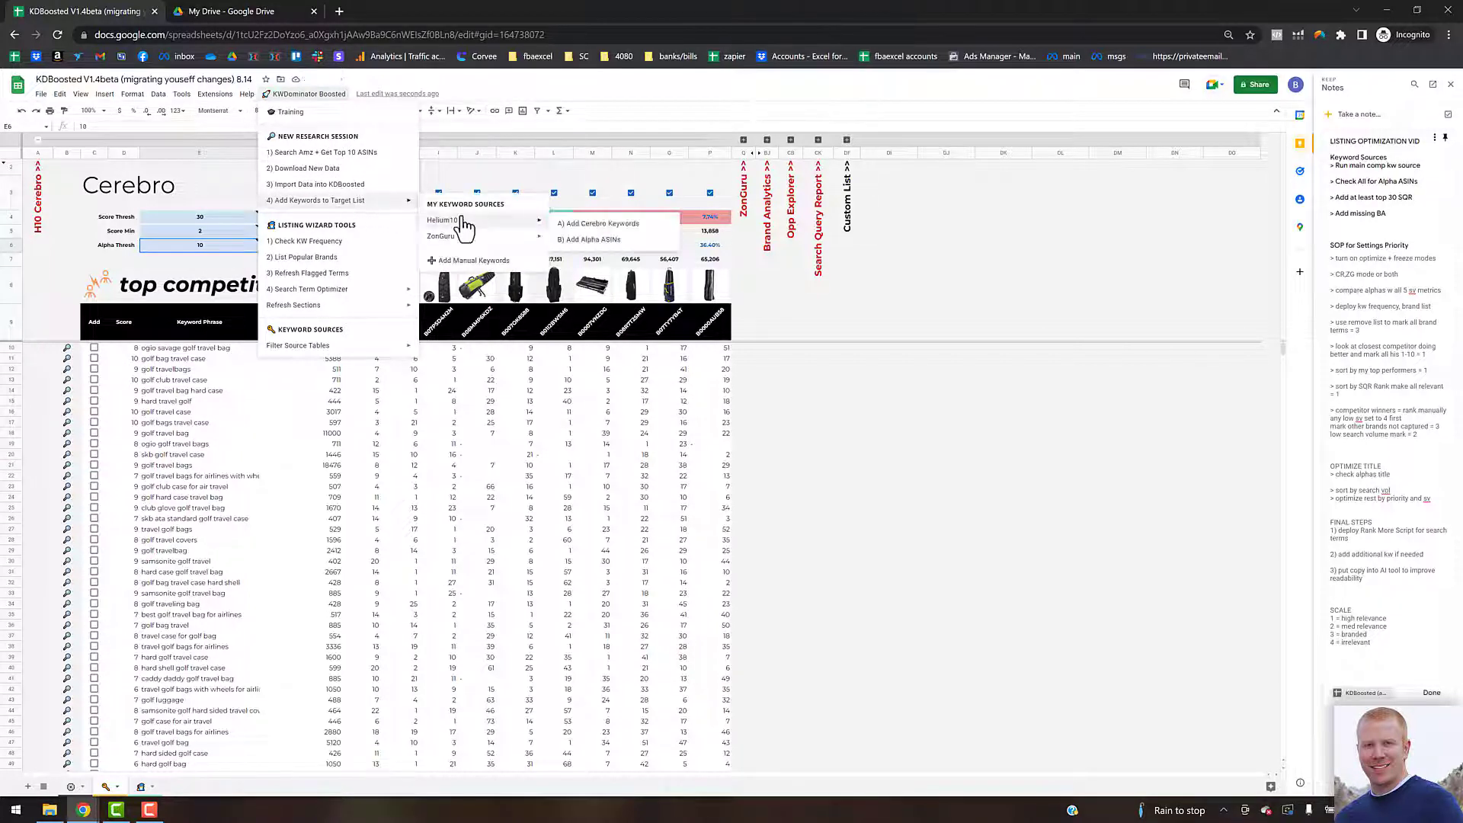
click(585, 239)
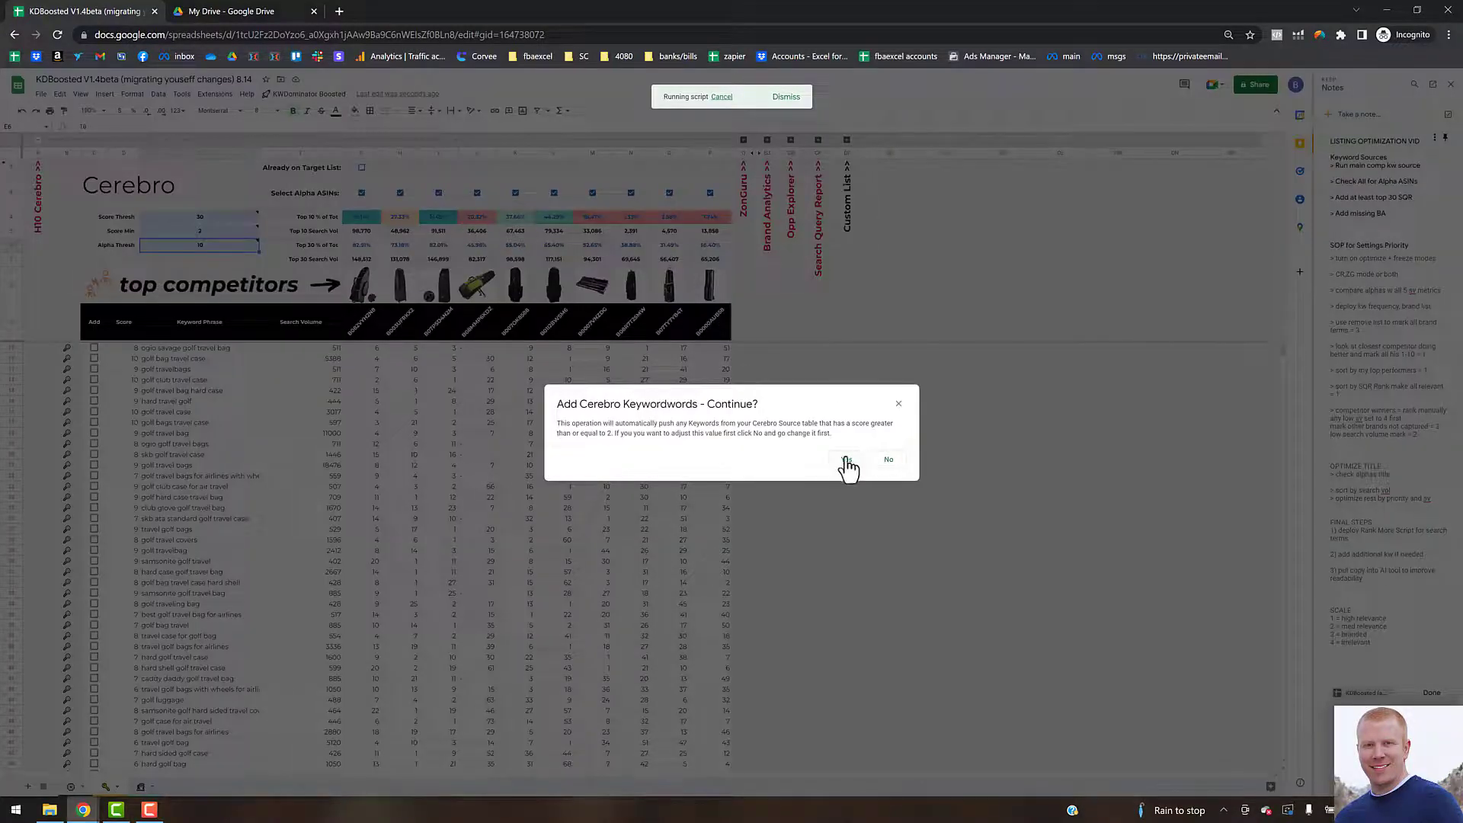
click(846, 458)
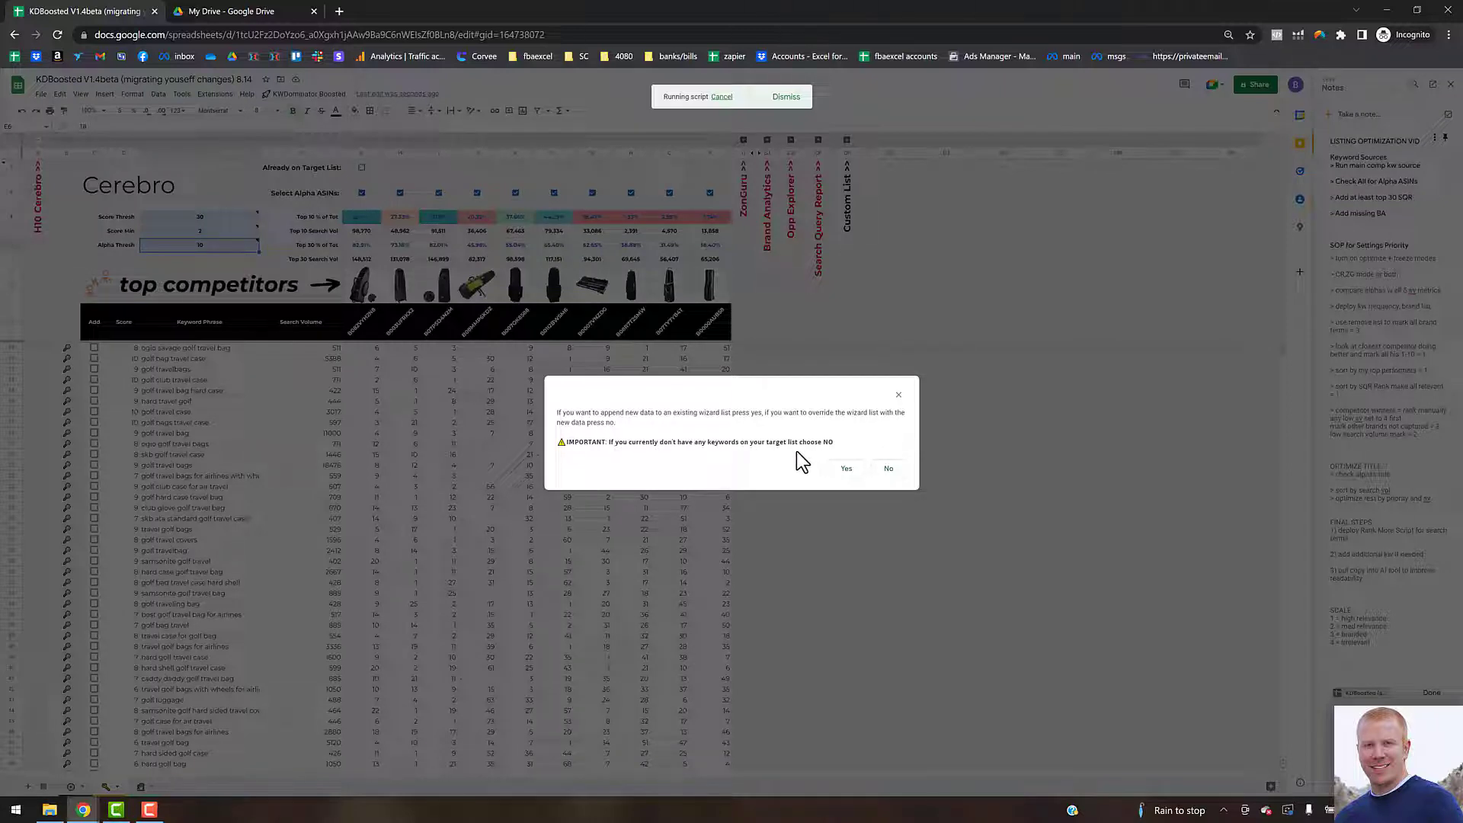
click(846, 471)
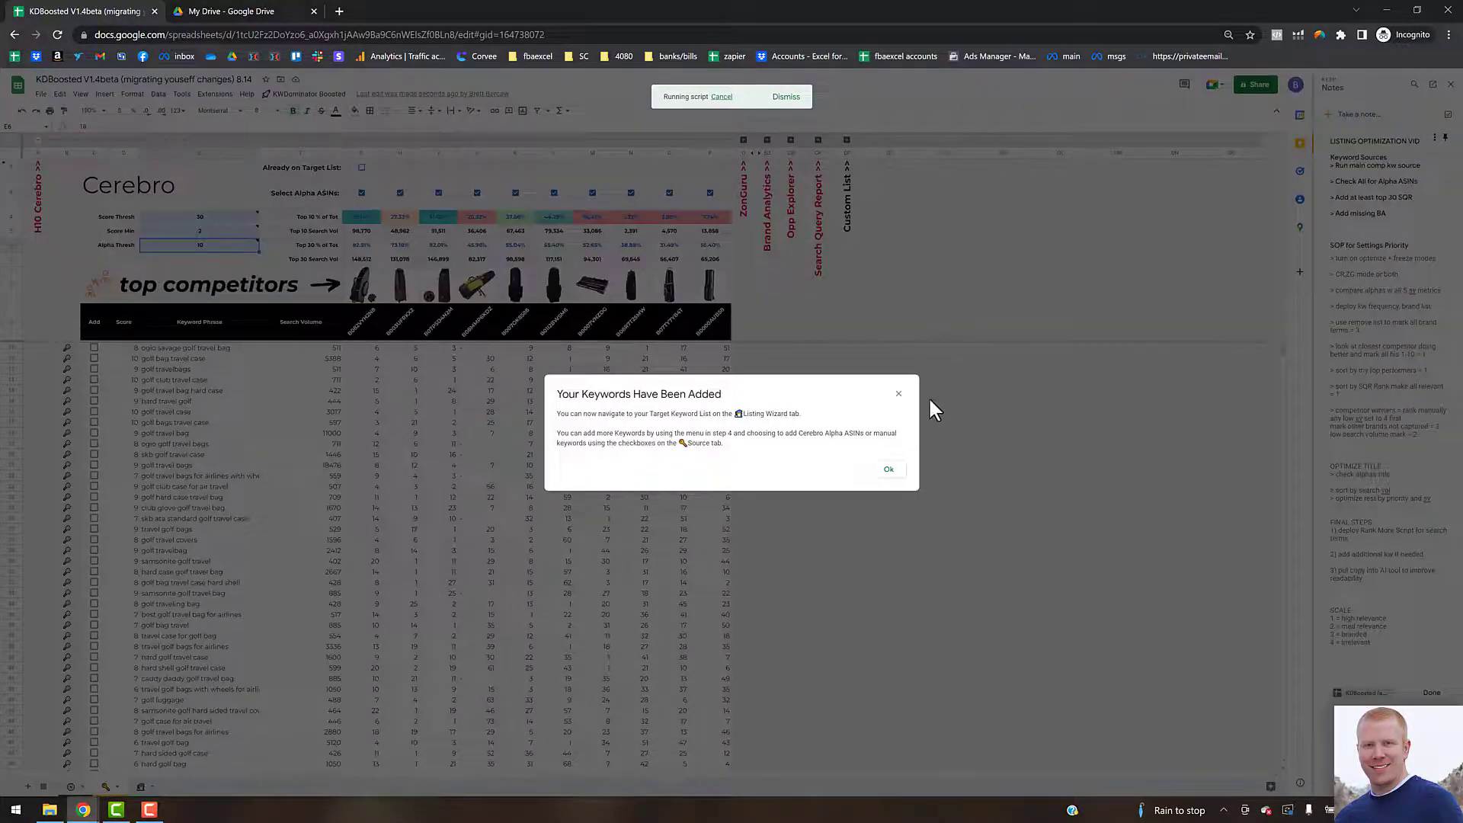
click(888, 471)
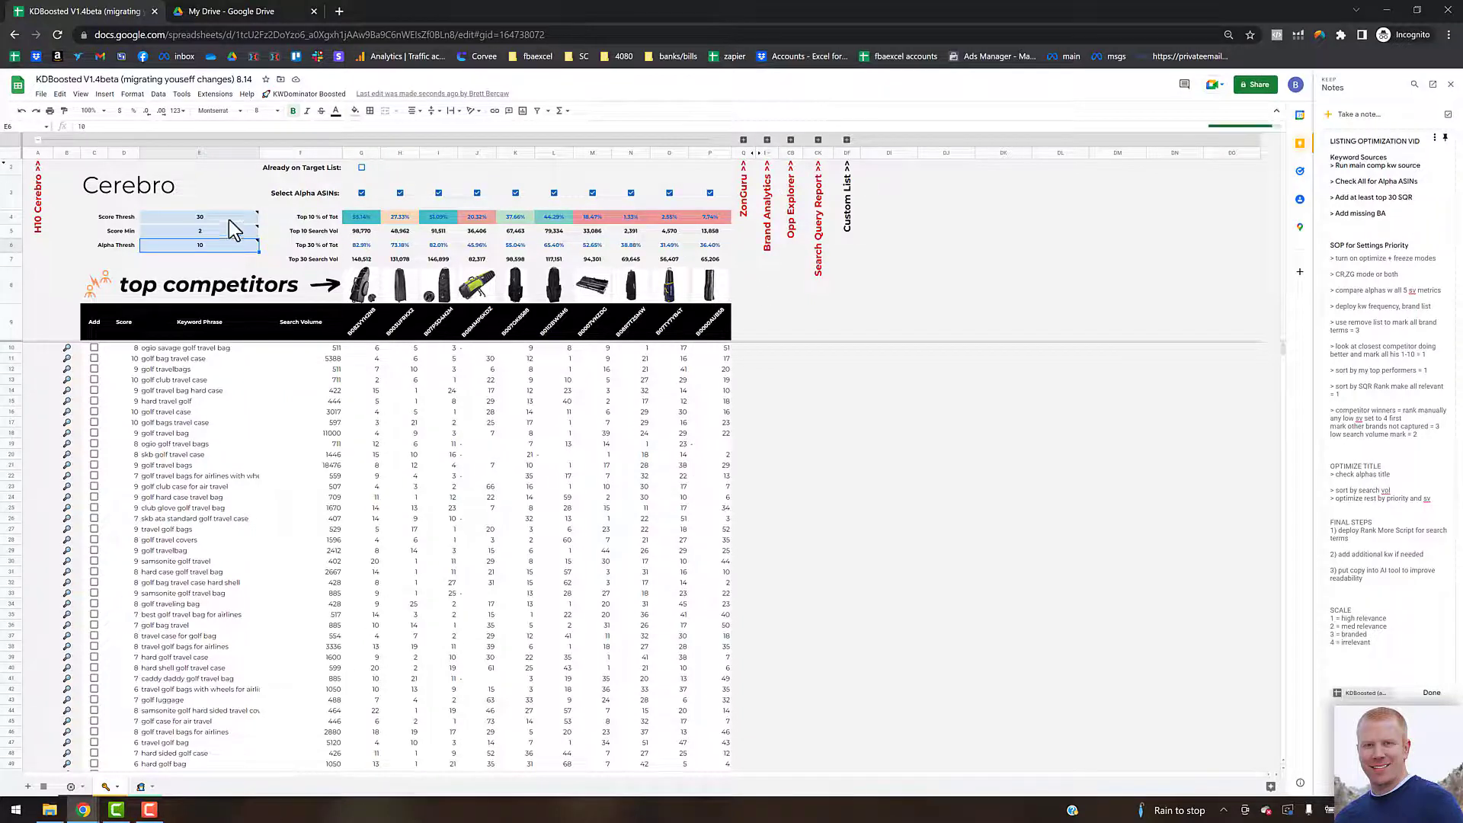
Step: Collapse the Cerebro section and uncheck all the Add boxes in the Search Query Report table
click(37, 139)
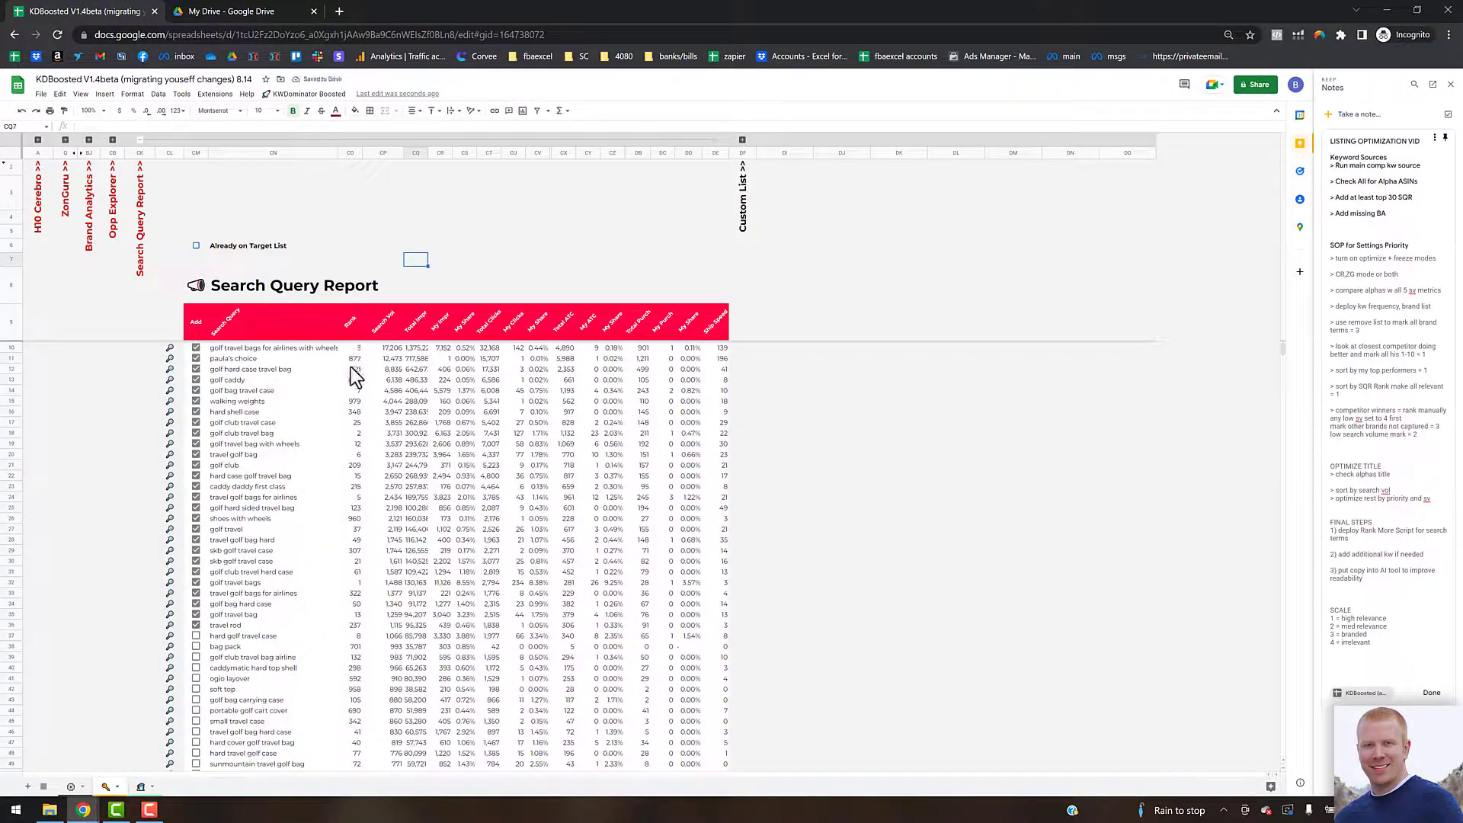
click(199, 637)
drag(209, 630, 205, 350)
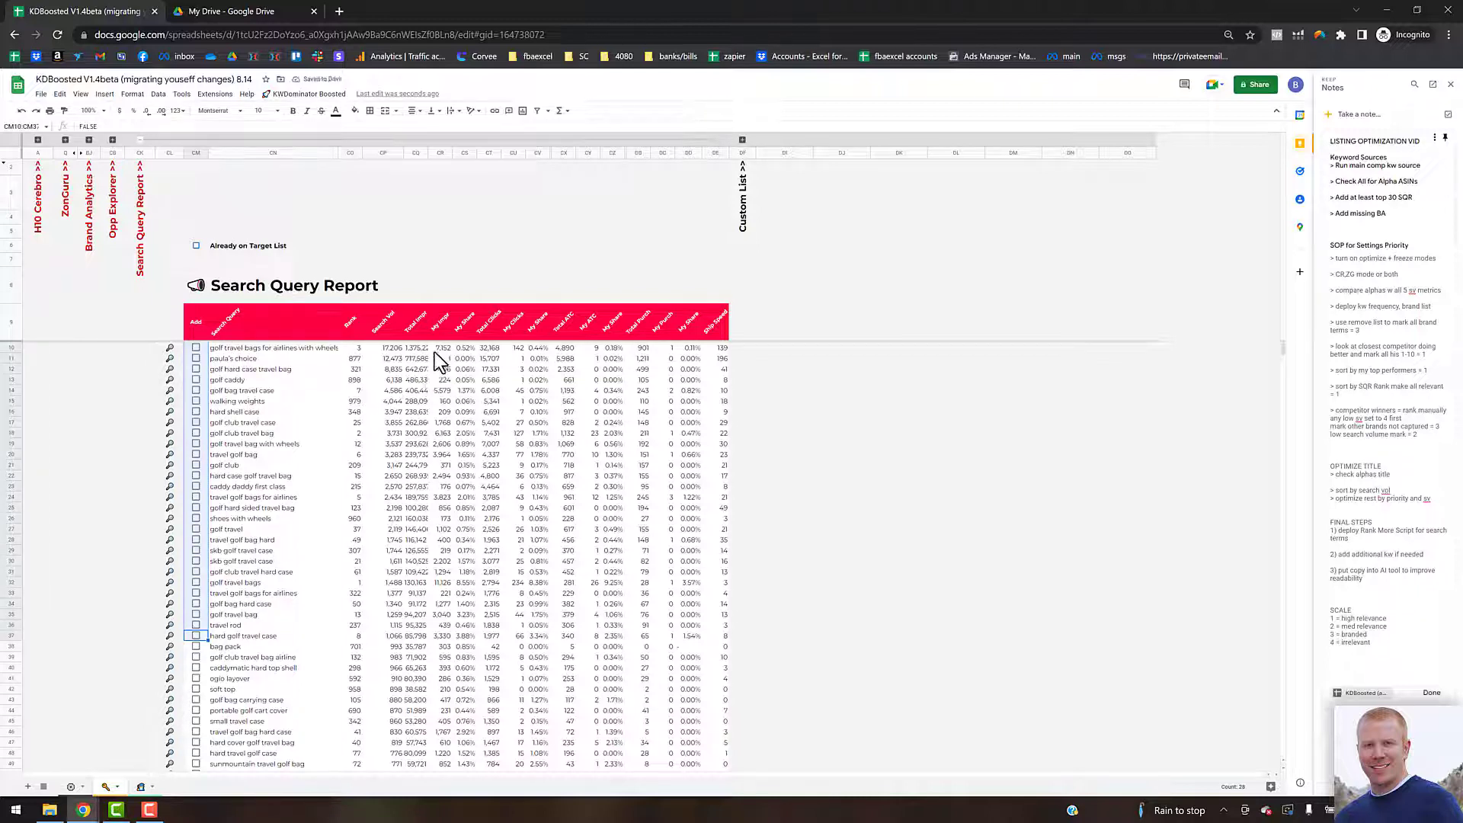
Step: Enable filters on the Search Query Report source table and sort it by Rank ascending
click(306, 93)
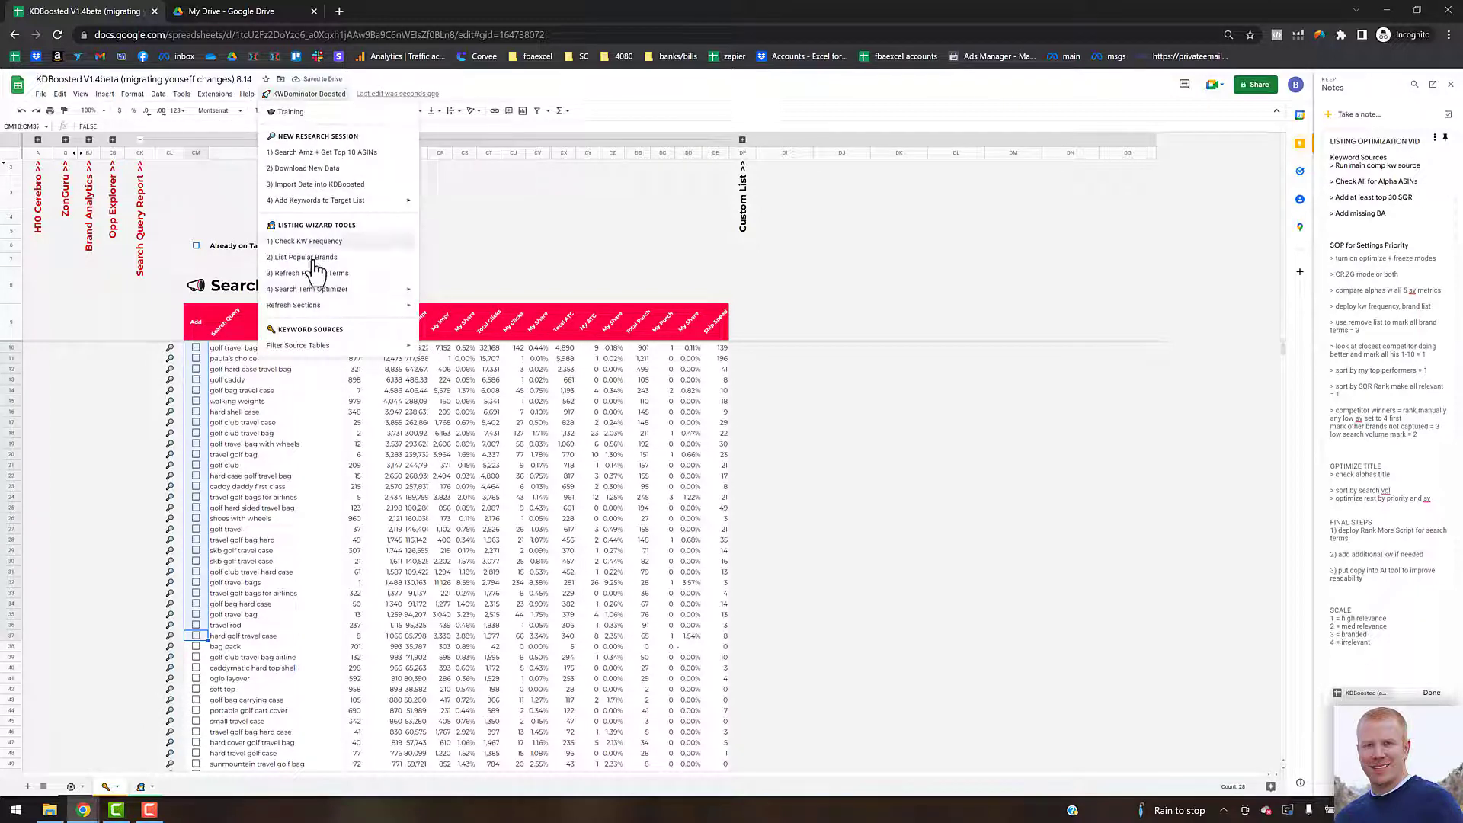
mouse_move(322, 349)
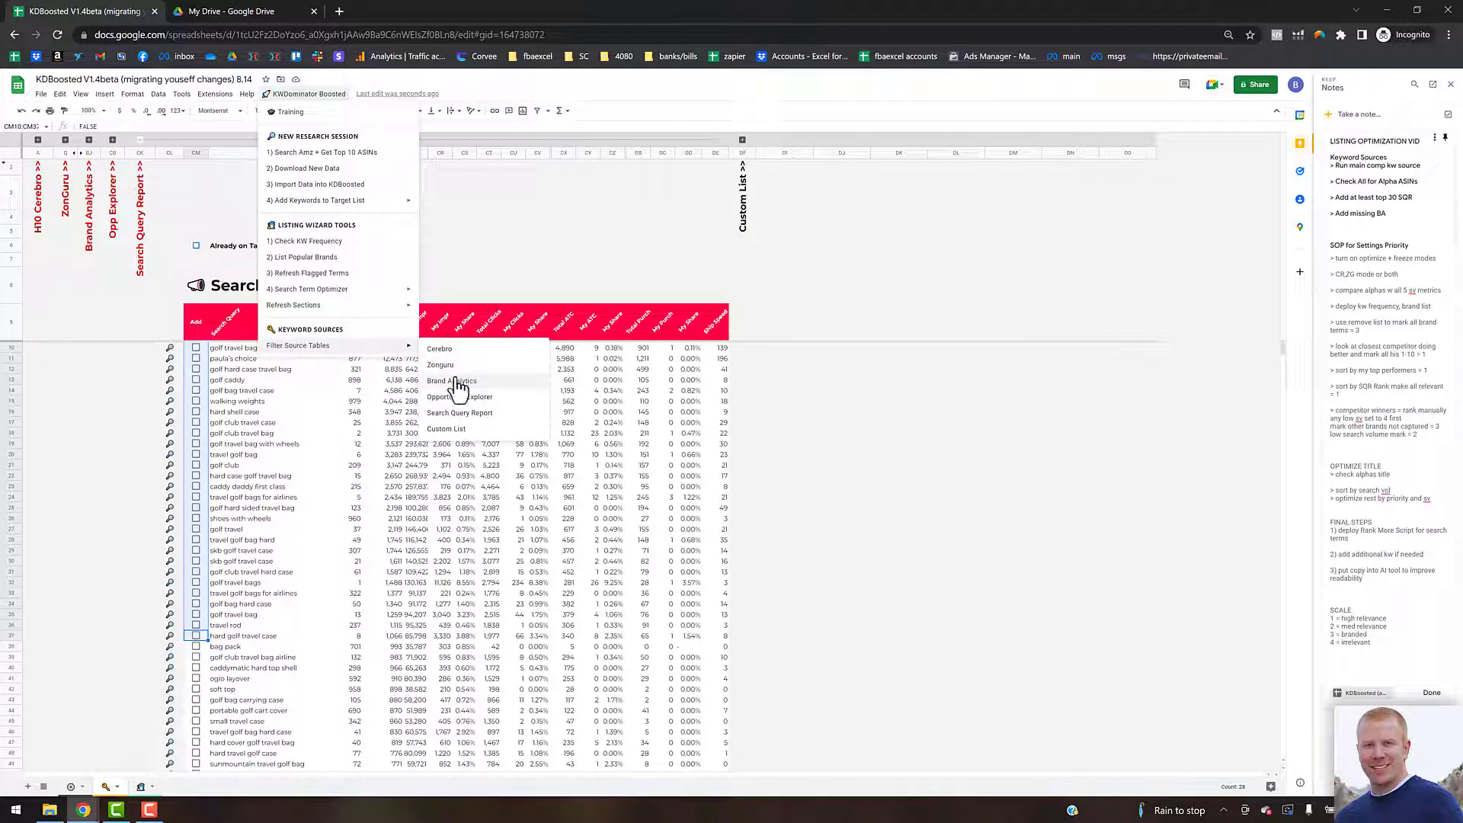
click(460, 413)
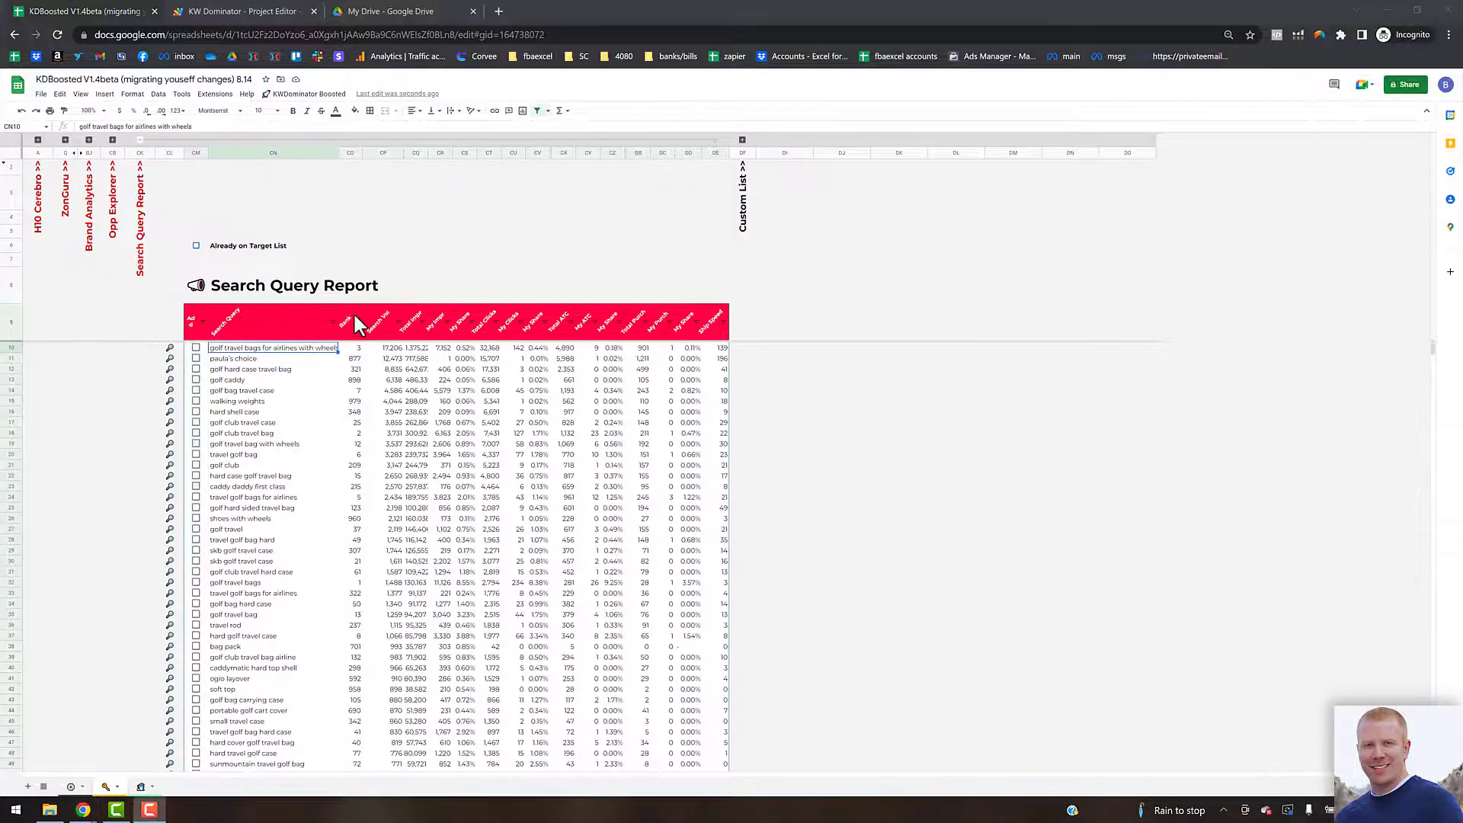
click(358, 326)
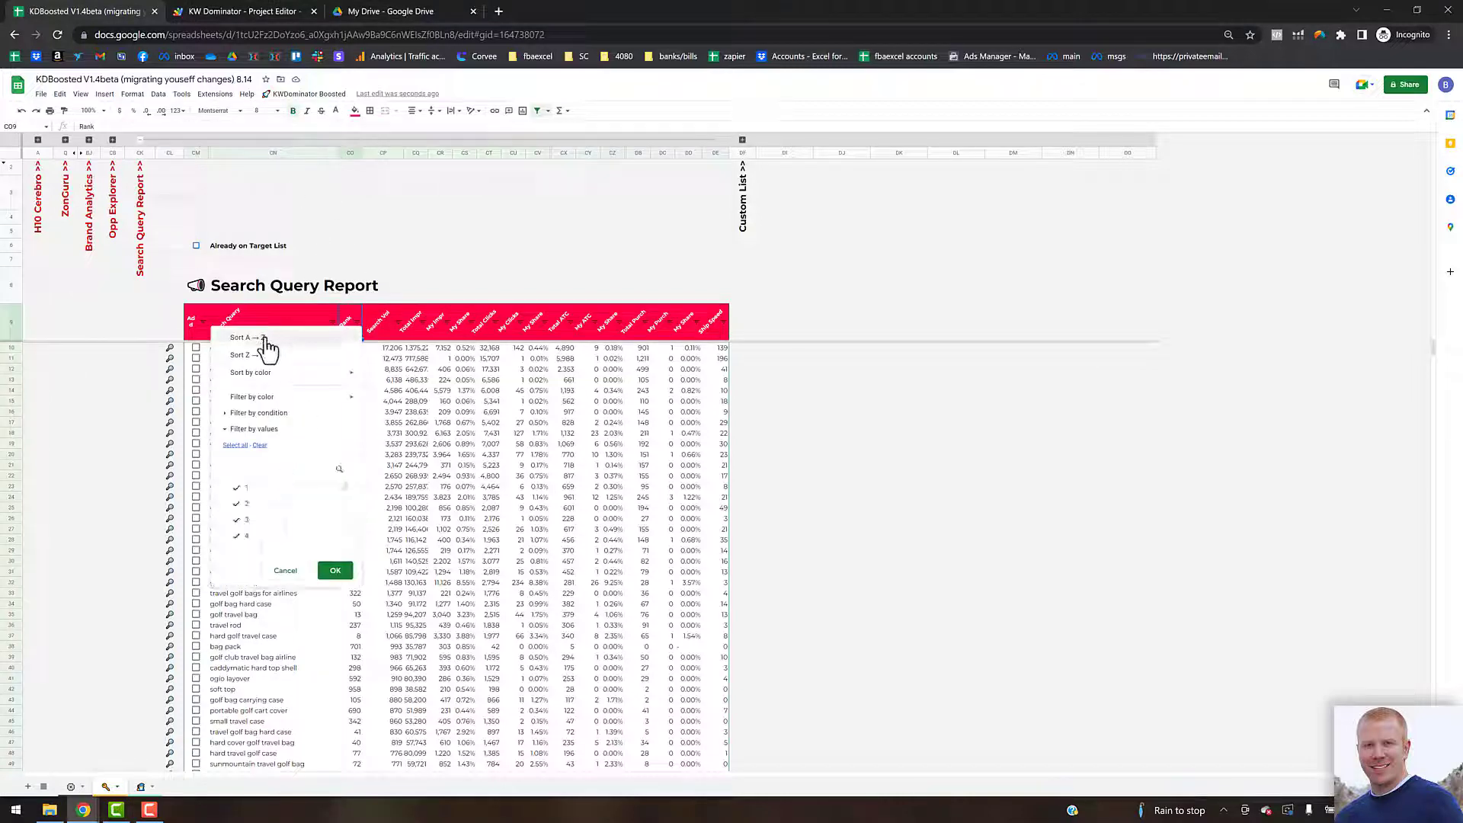
click(343, 340)
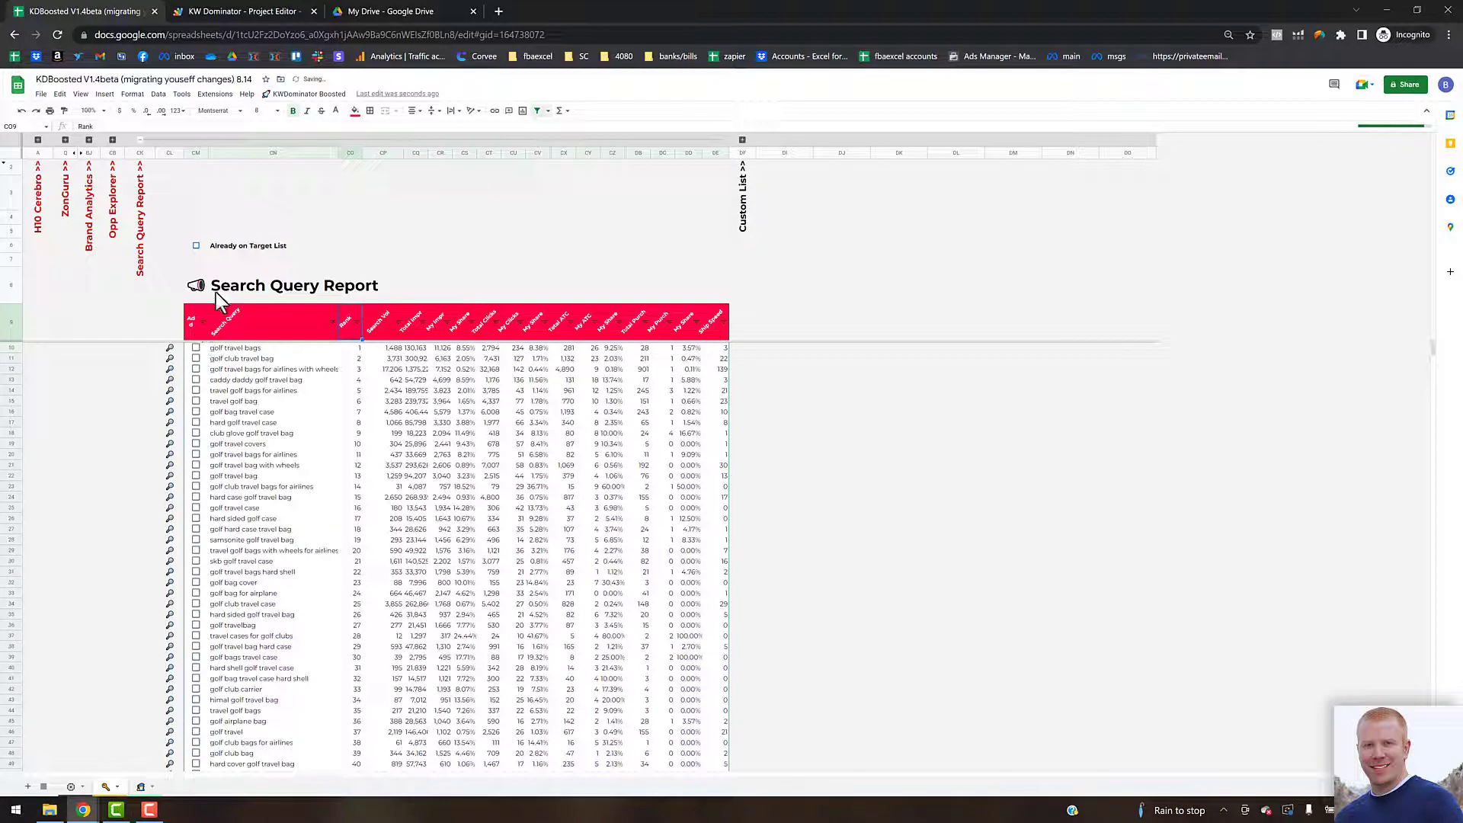
Step: Highlight keywords already on the target list and tick several unlisted Search Query Report keywords to add
click(196, 246)
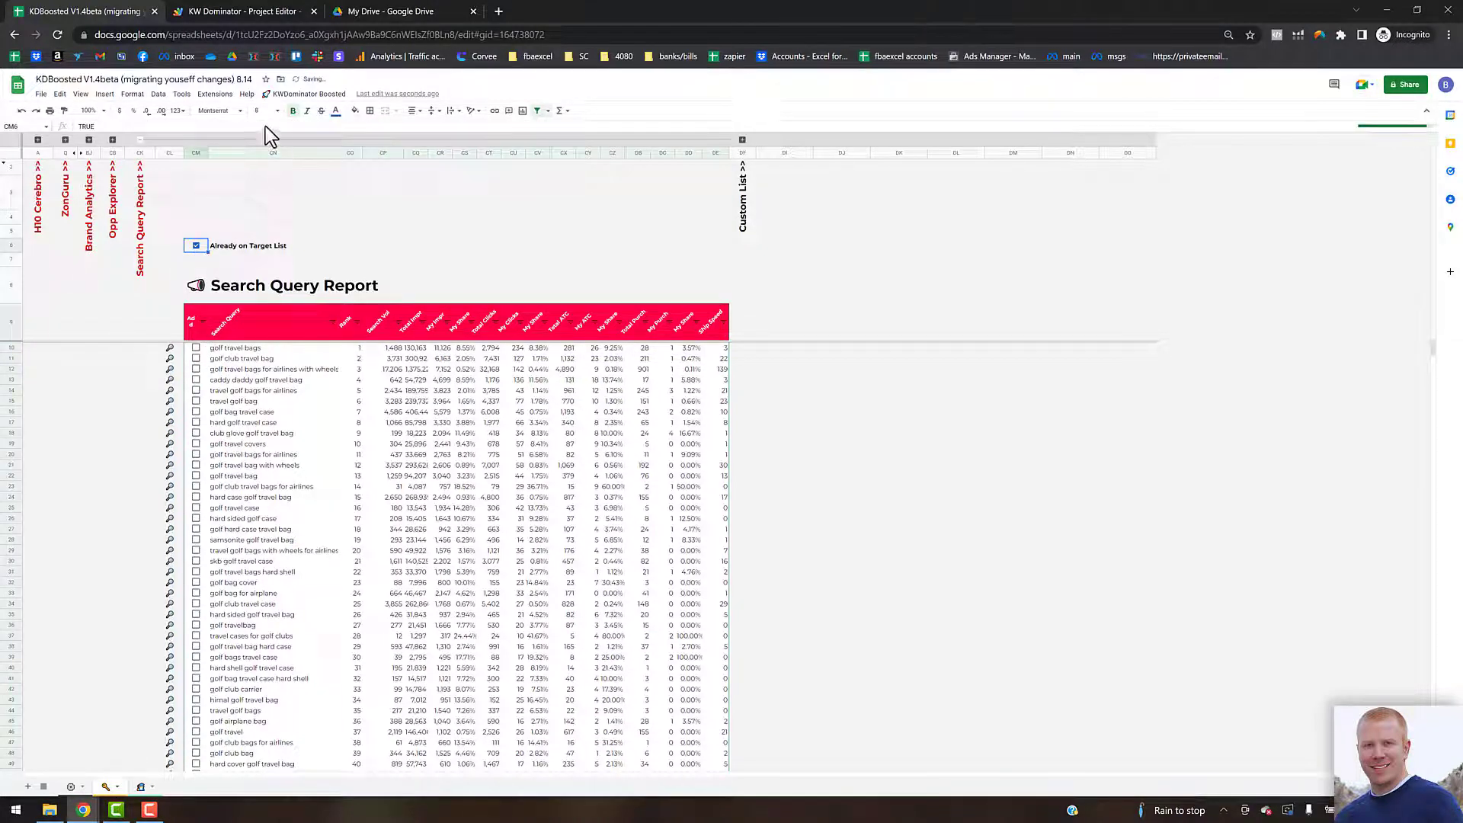
click(196, 593)
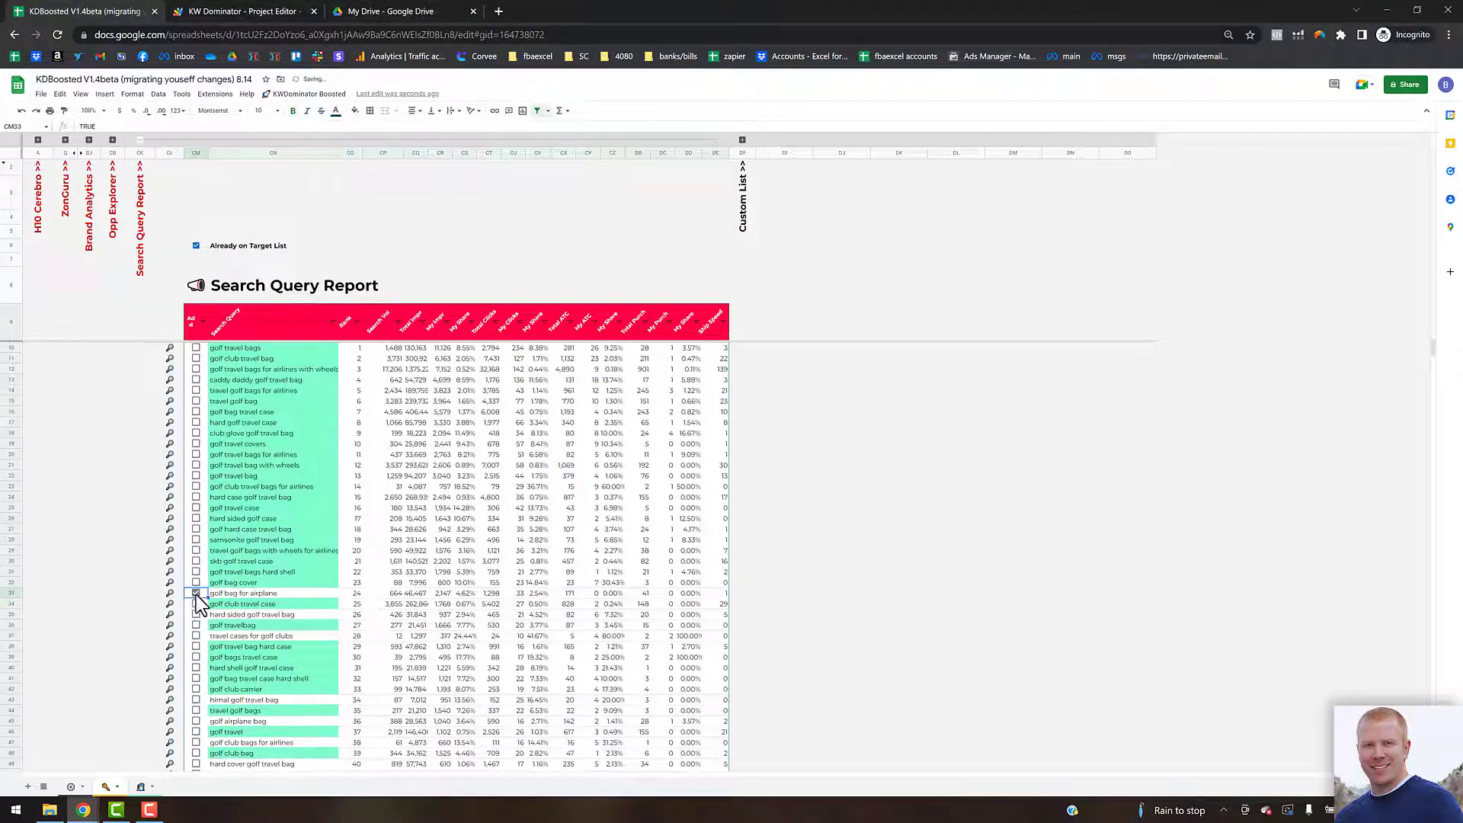
click(196, 615)
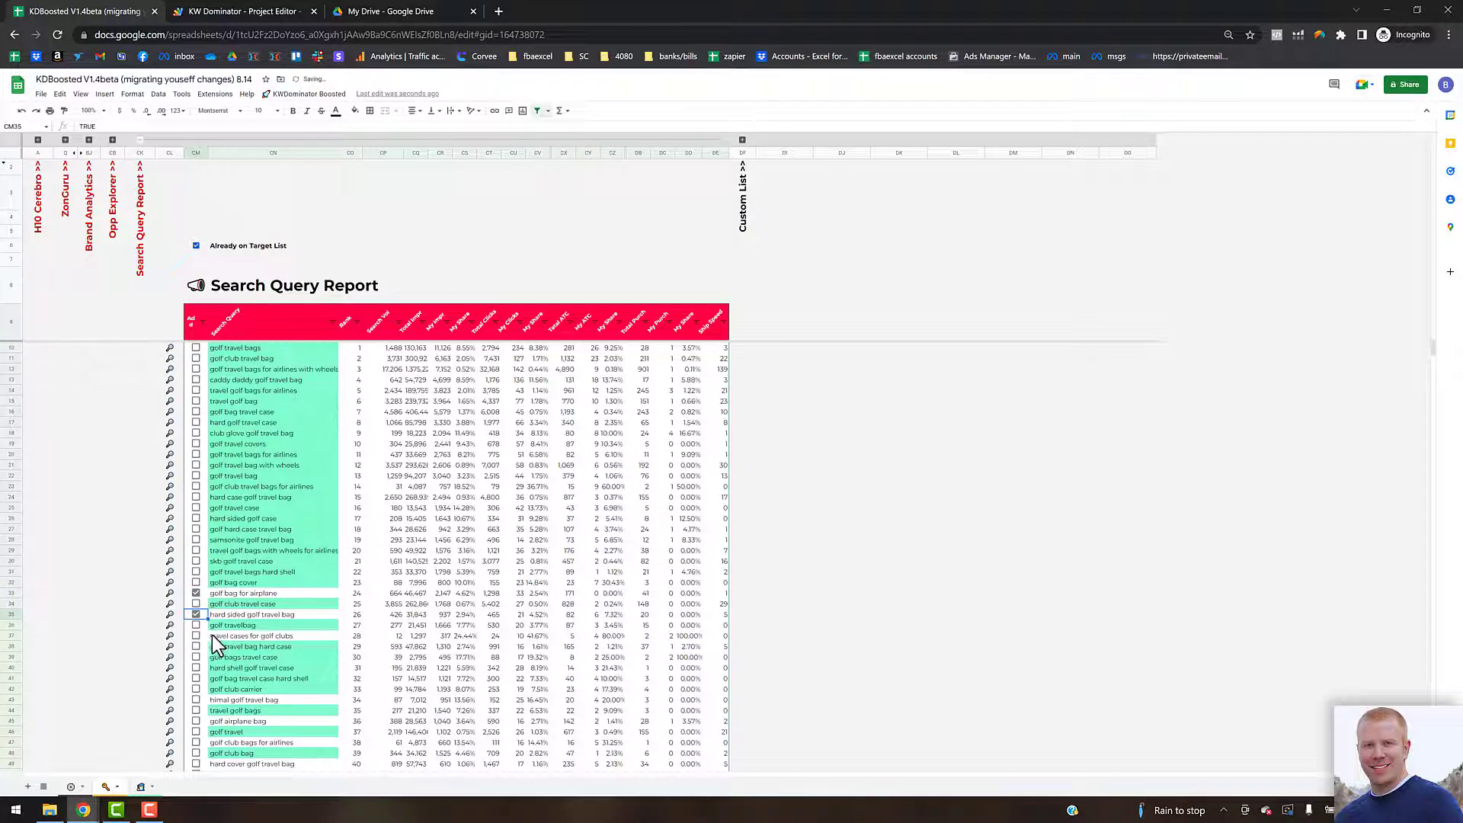
click(197, 636)
scroll(227, 673, down, 2)
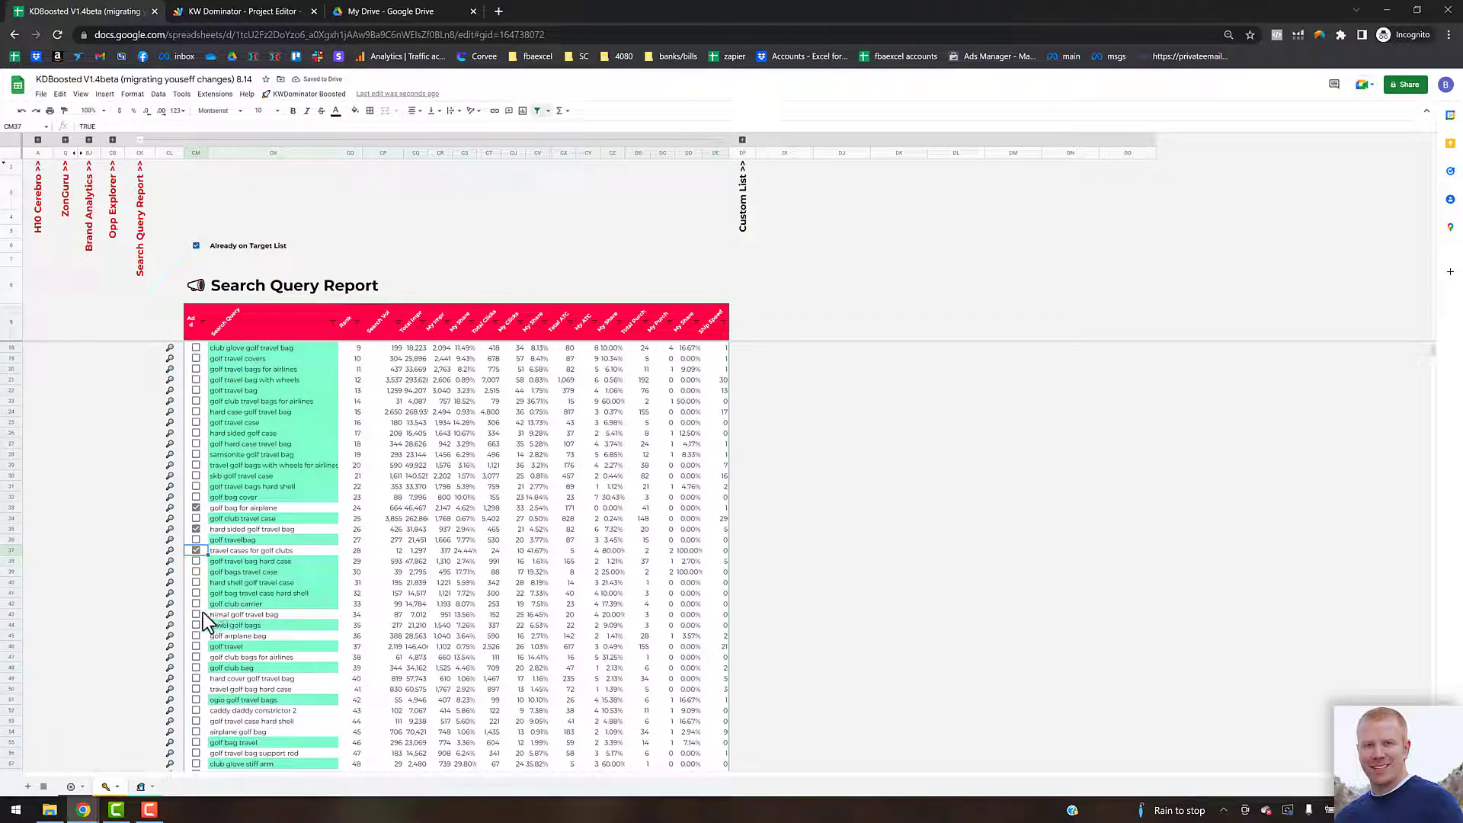
click(196, 614)
click(197, 637)
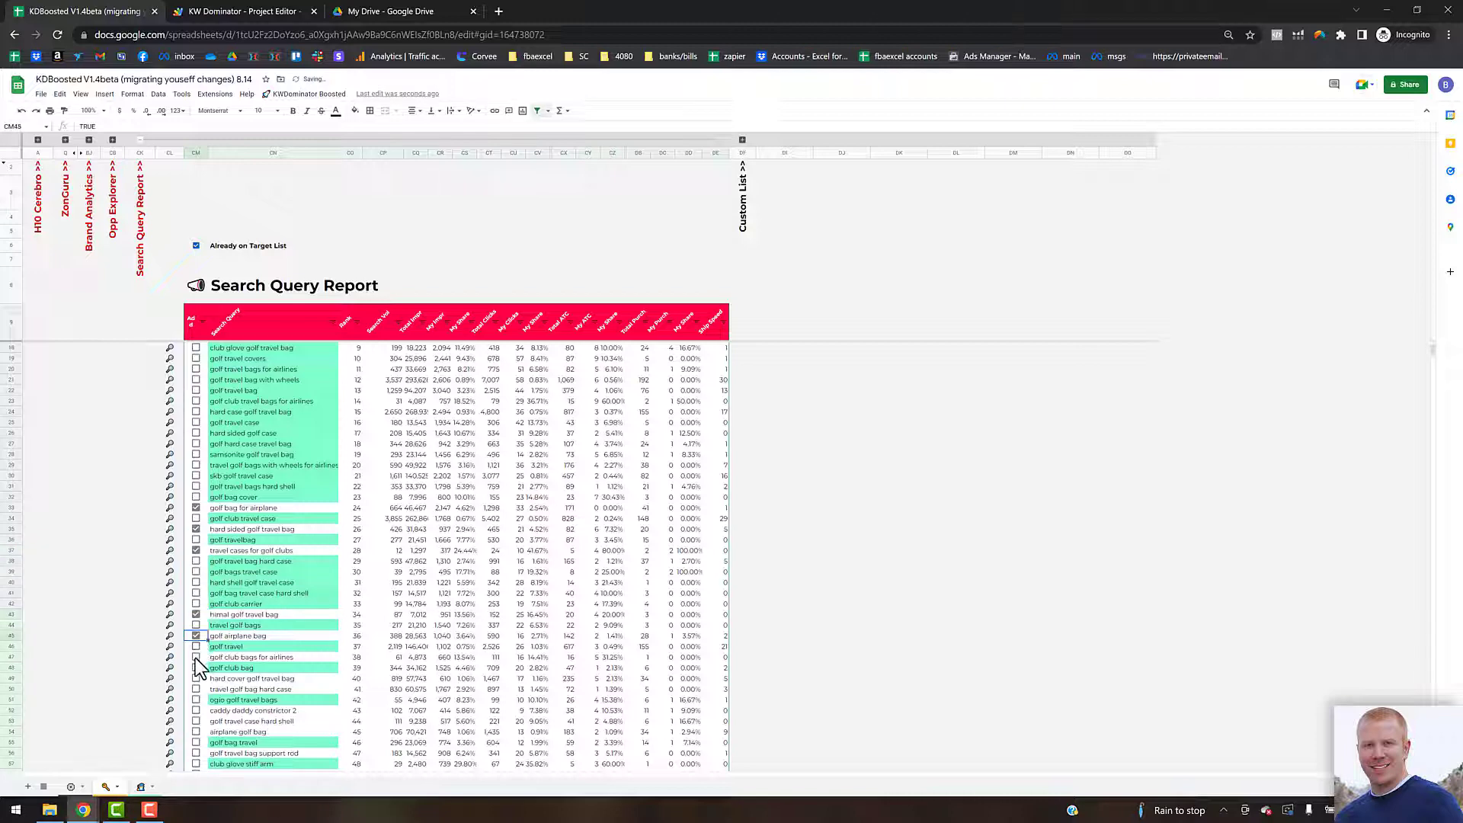
click(196, 656)
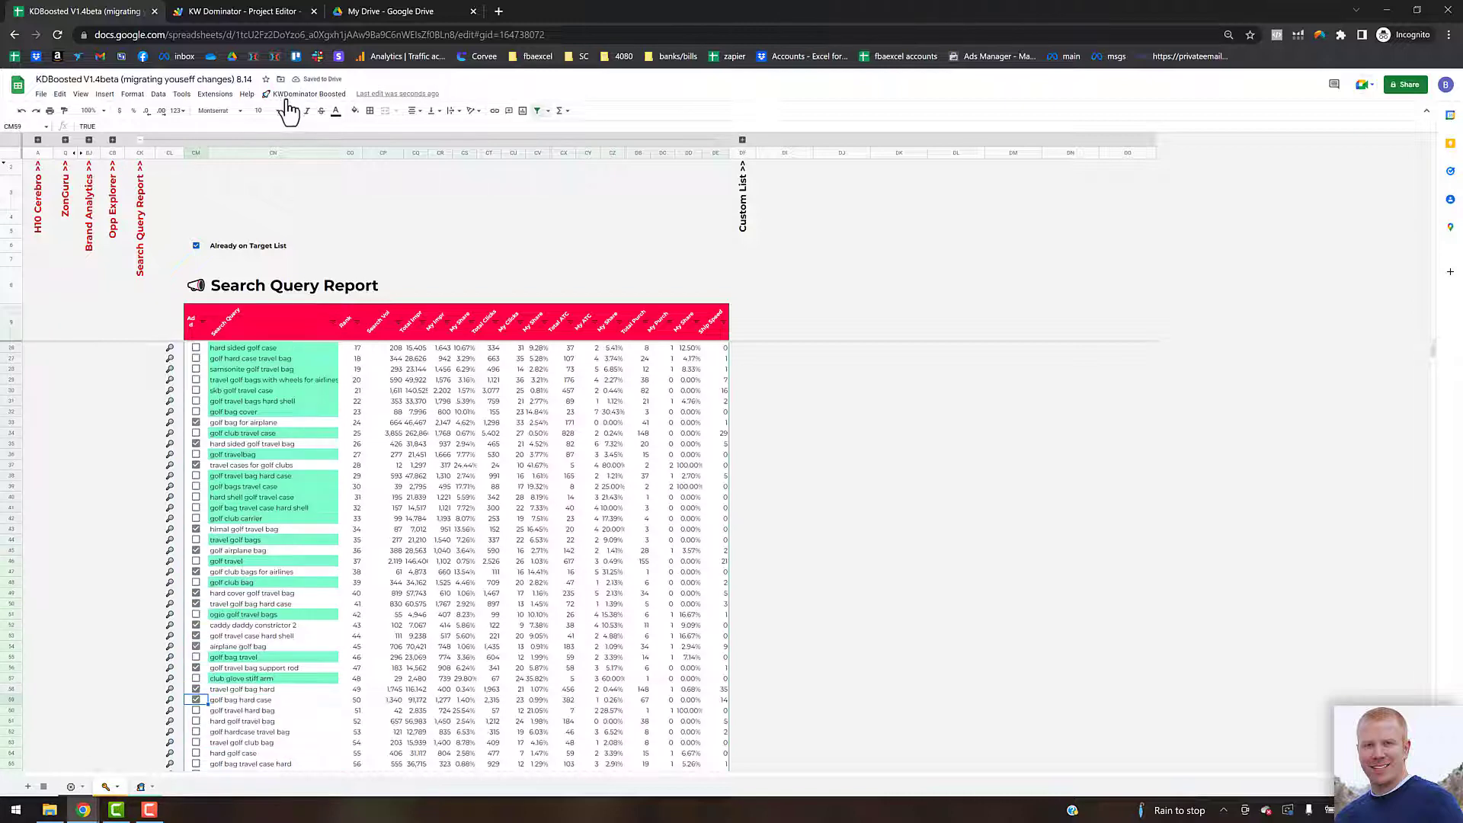
Step: Add the ticked Search Query Report keywords to the target list using Add Manual Keywords
click(305, 94)
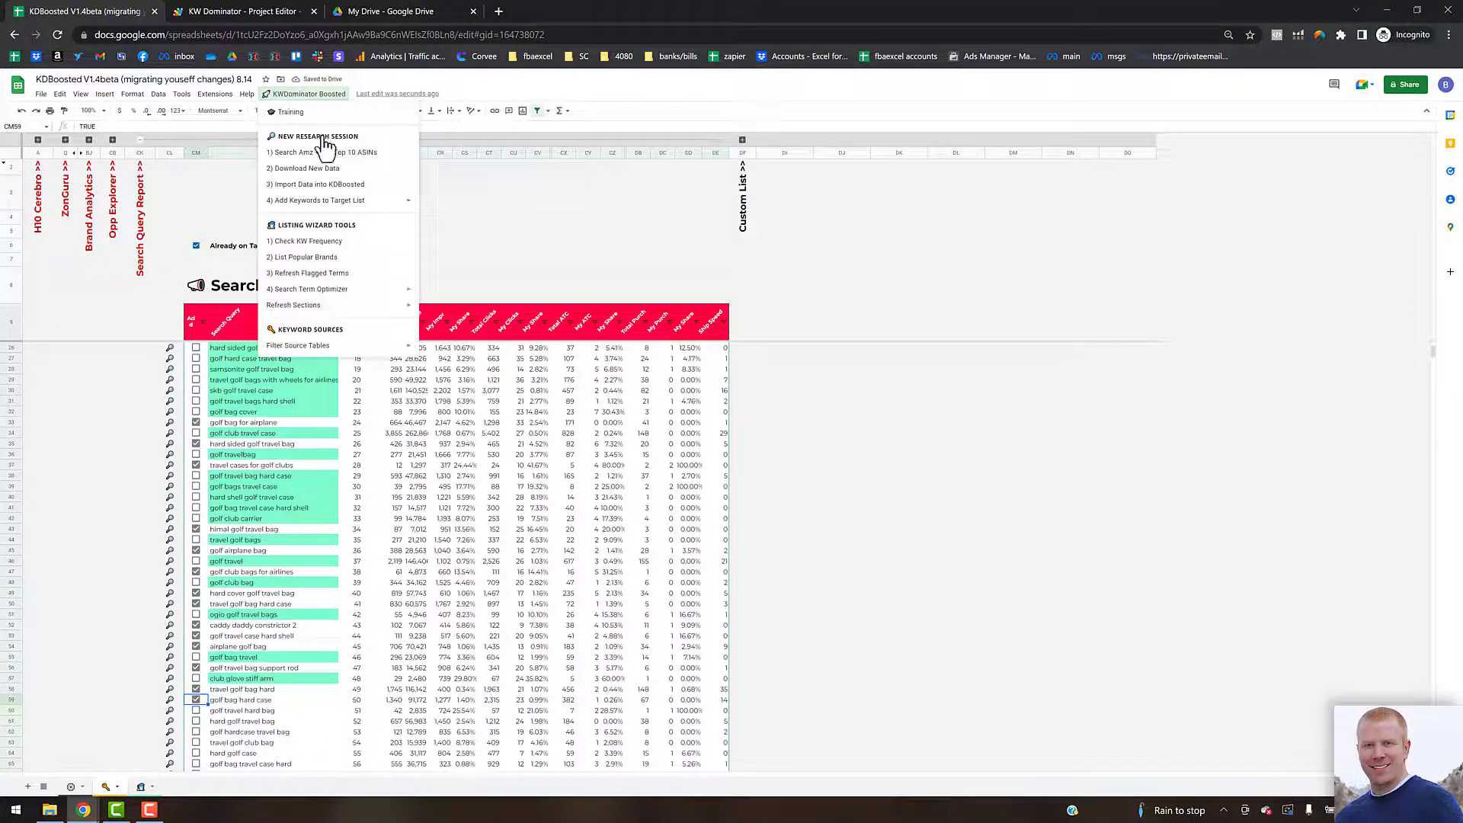
mouse_move(326, 204)
click(457, 256)
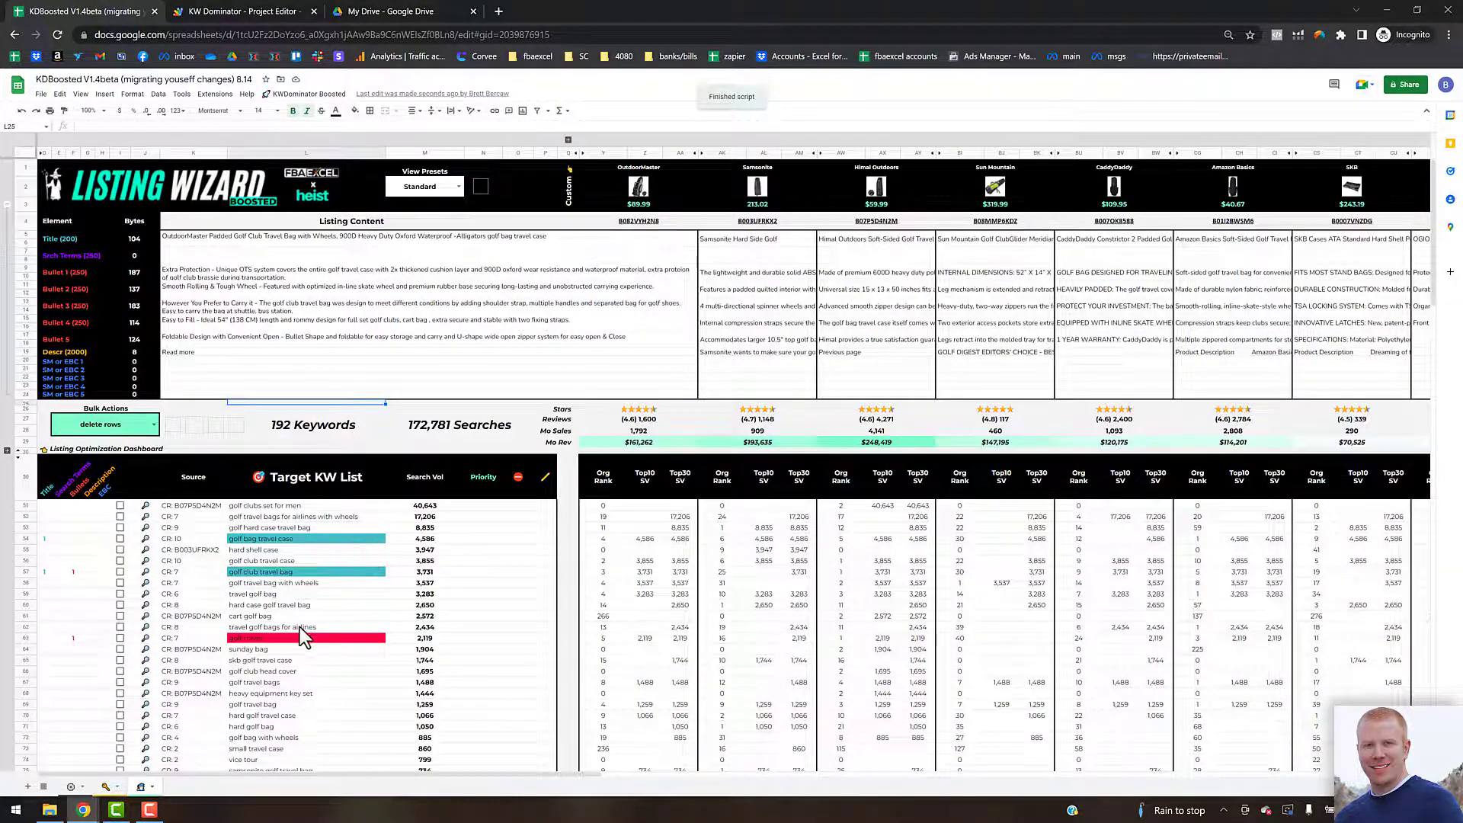
scroll(289, 629, down, 5)
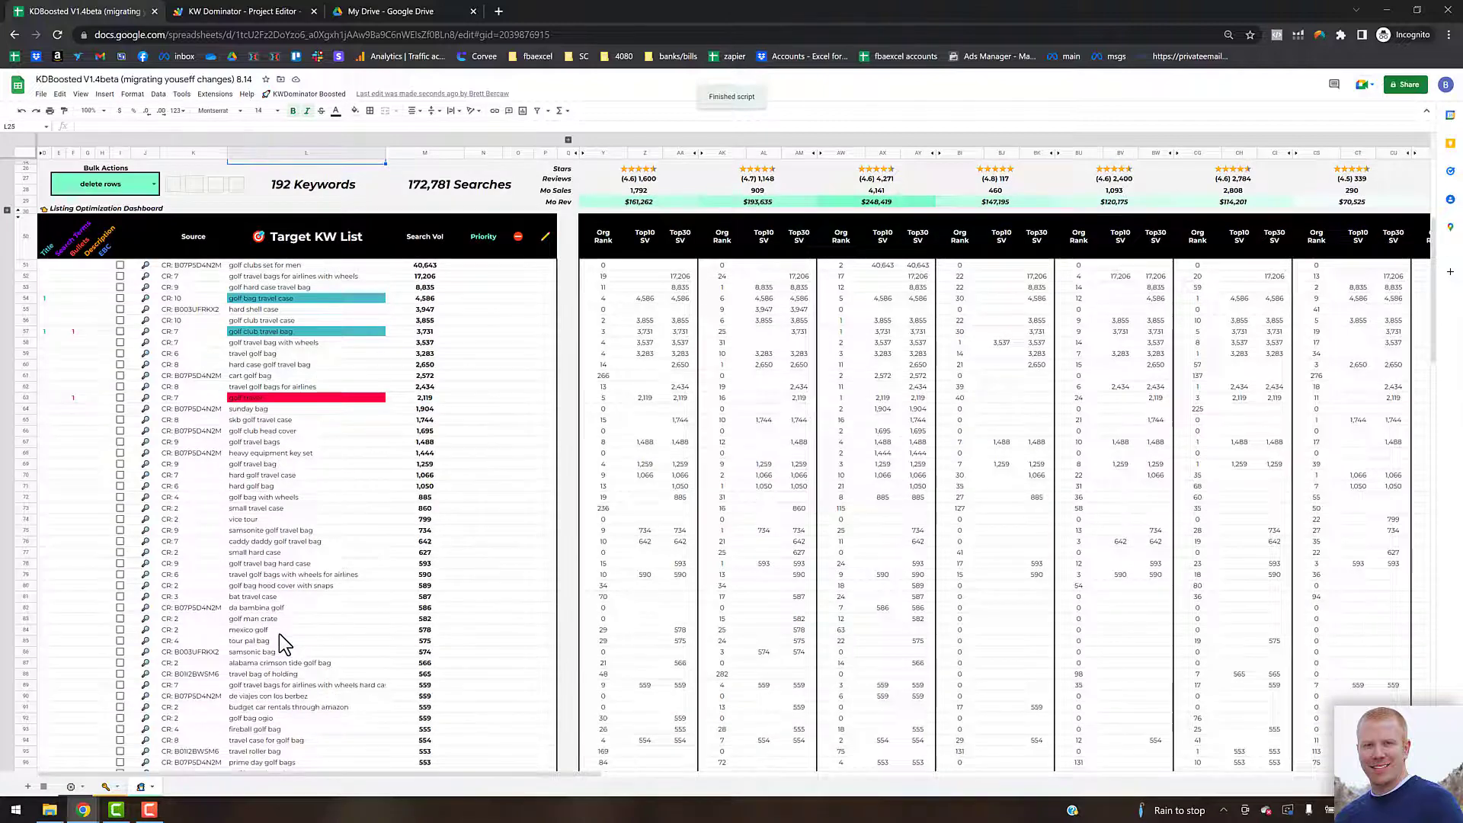
scroll(278, 633, down, 20)
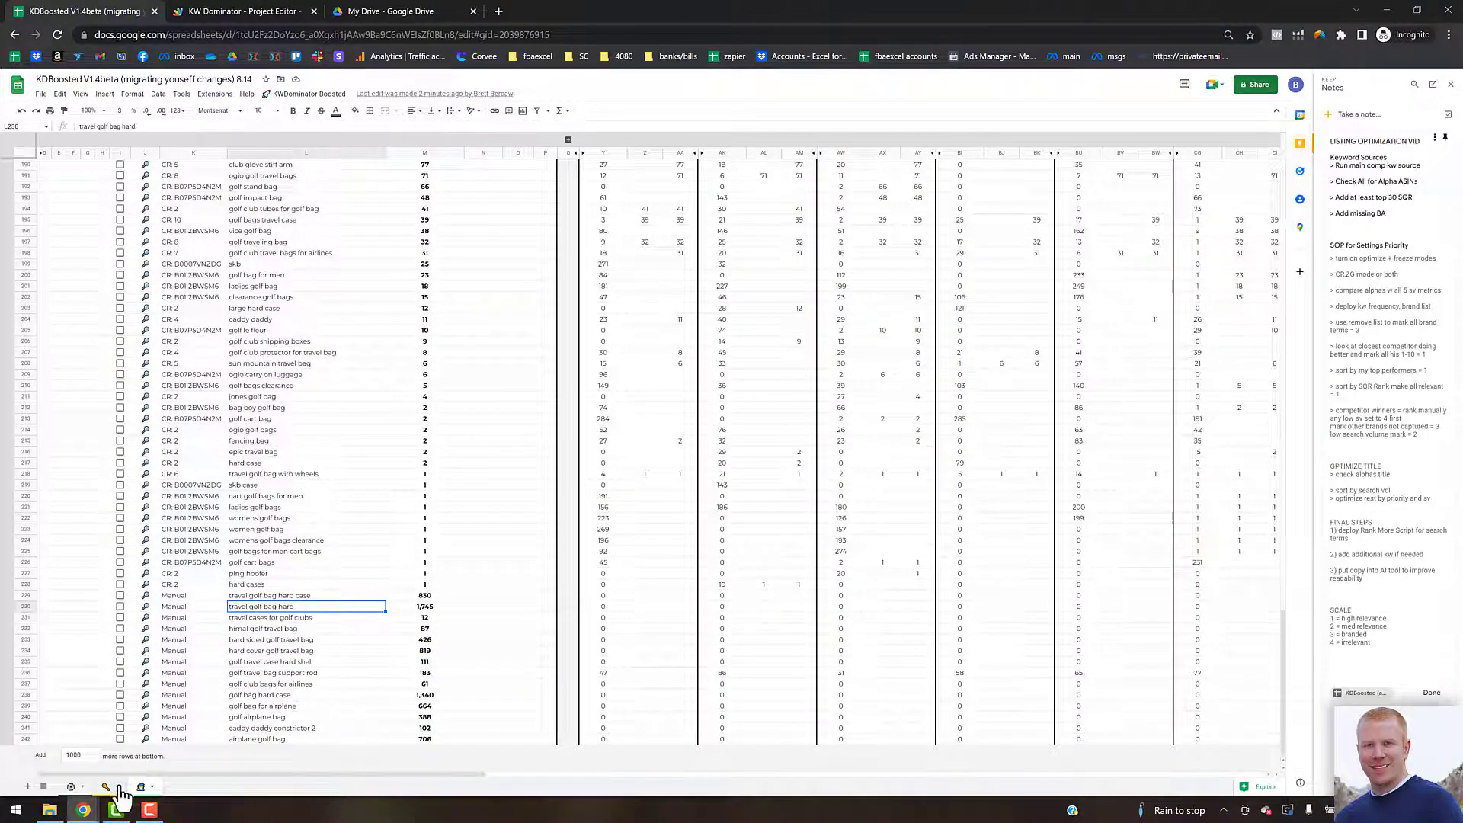
Step: Open the Brand Analytics section of the keyword sources and tick the travel golf case keyword
click(107, 788)
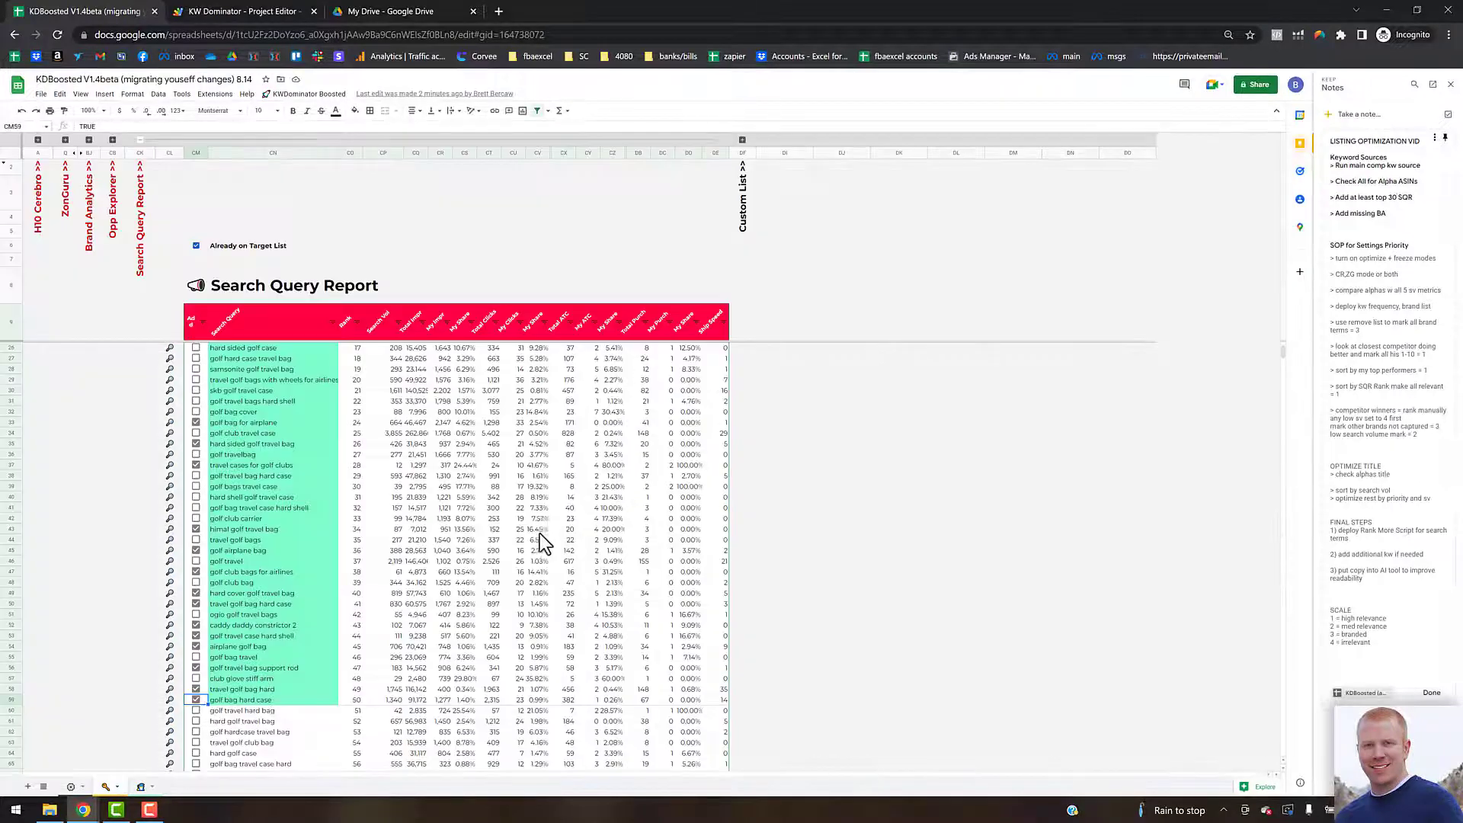
click(140, 140)
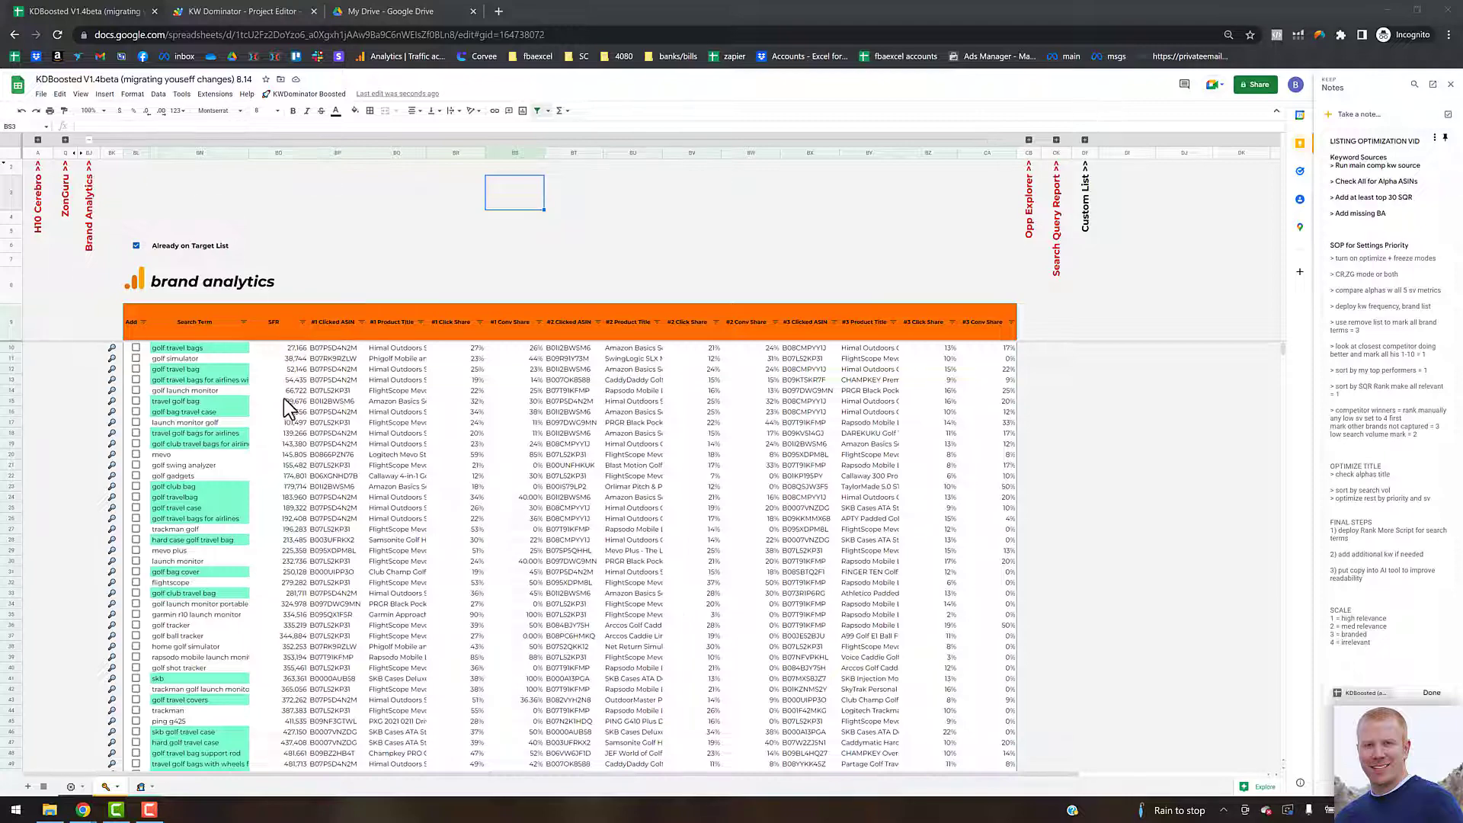
scroll(285, 415, down, 10)
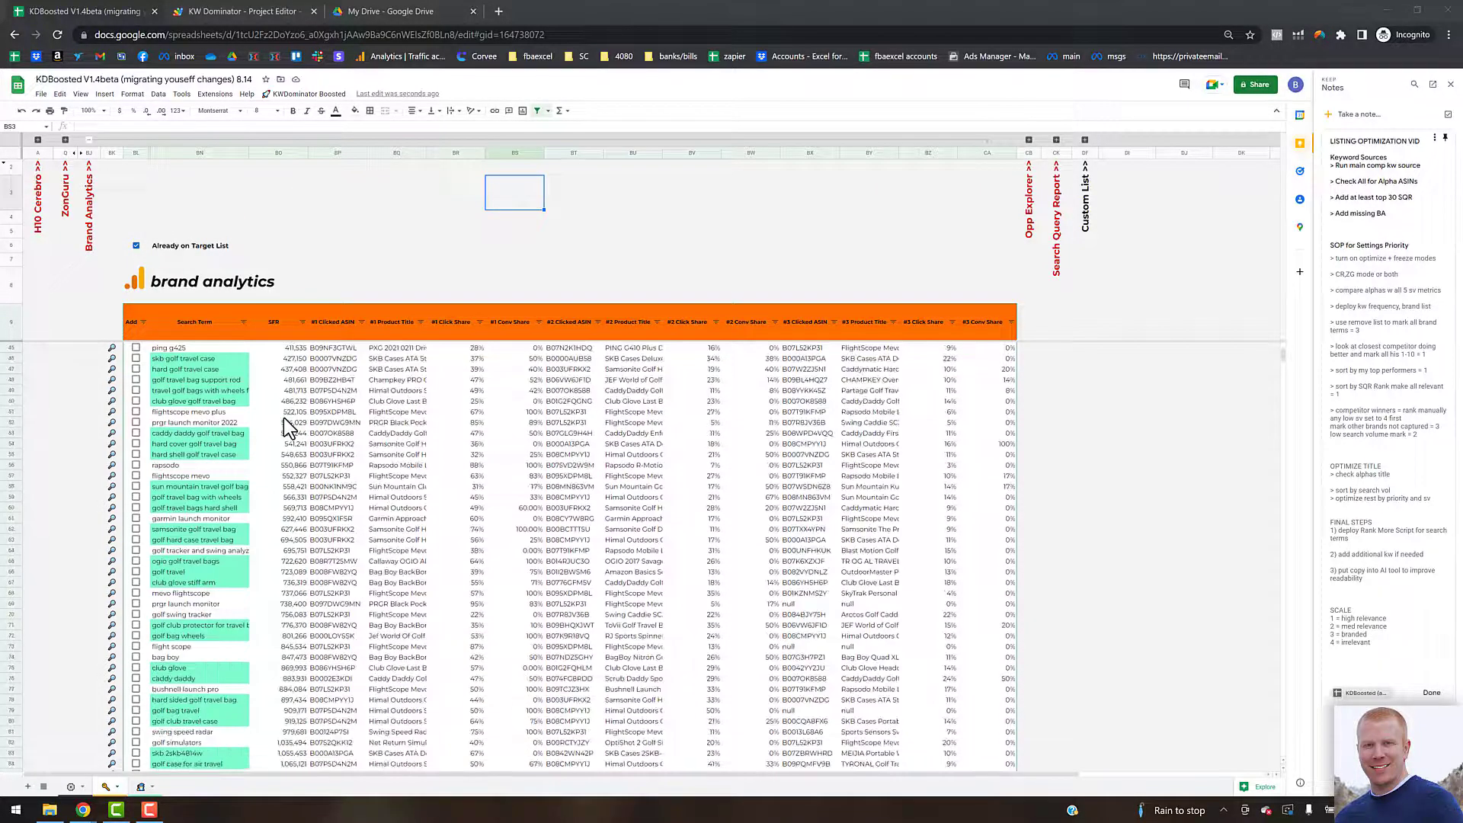
scroll(288, 428, down, 3)
scroll(258, 491, down, 3)
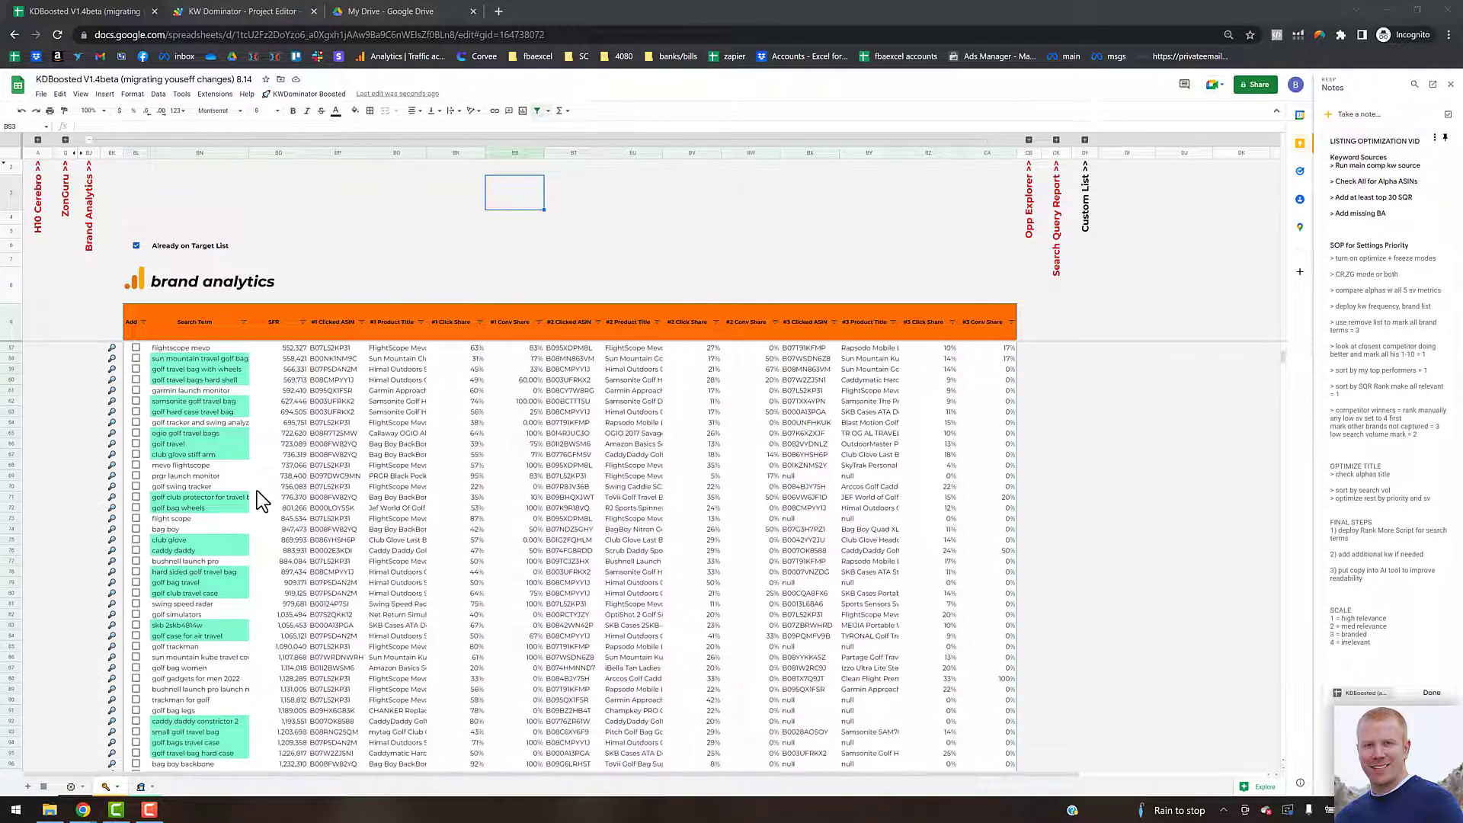
scroll(257, 492, down, 3)
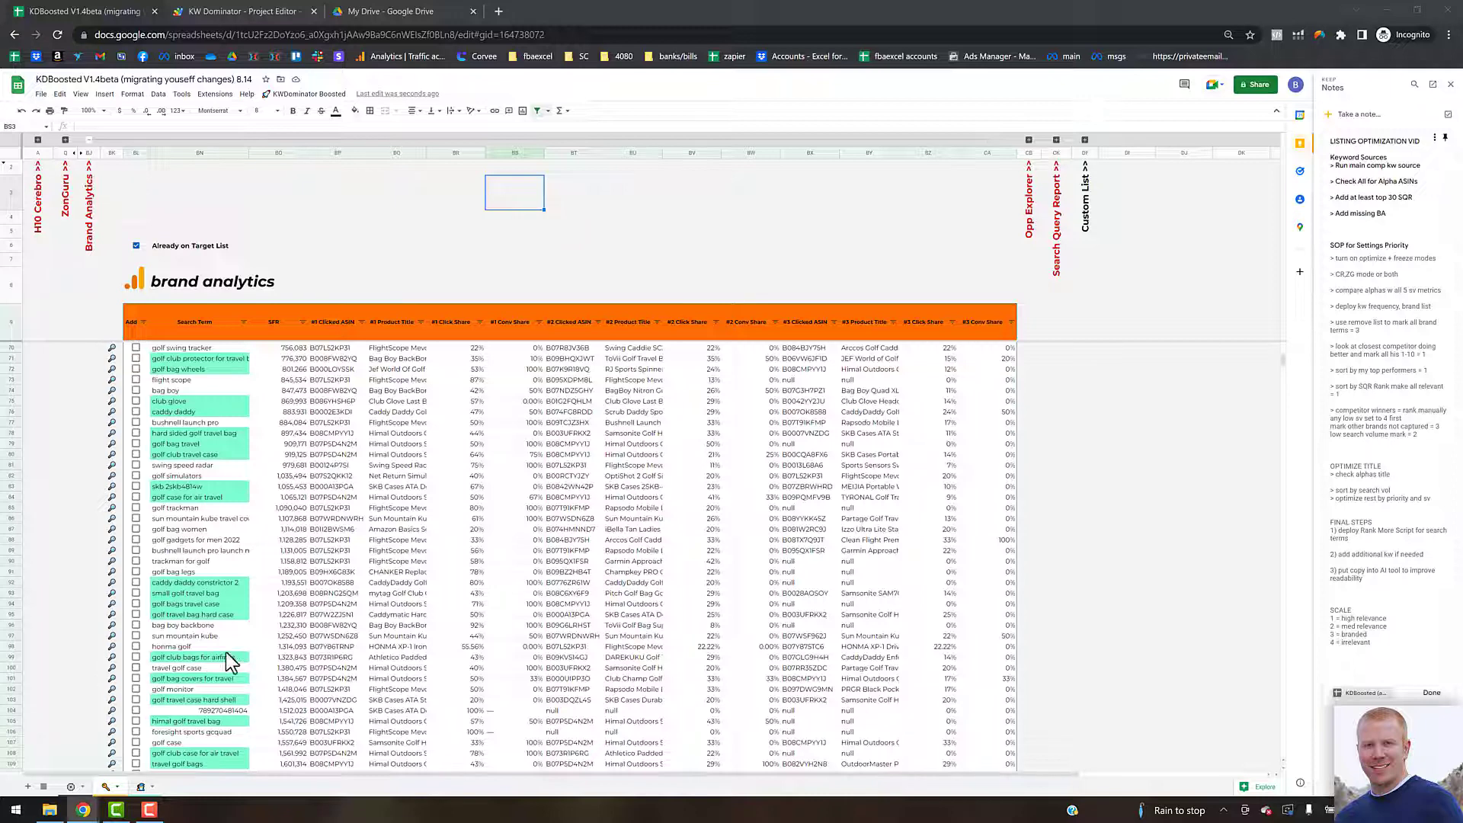
click(135, 668)
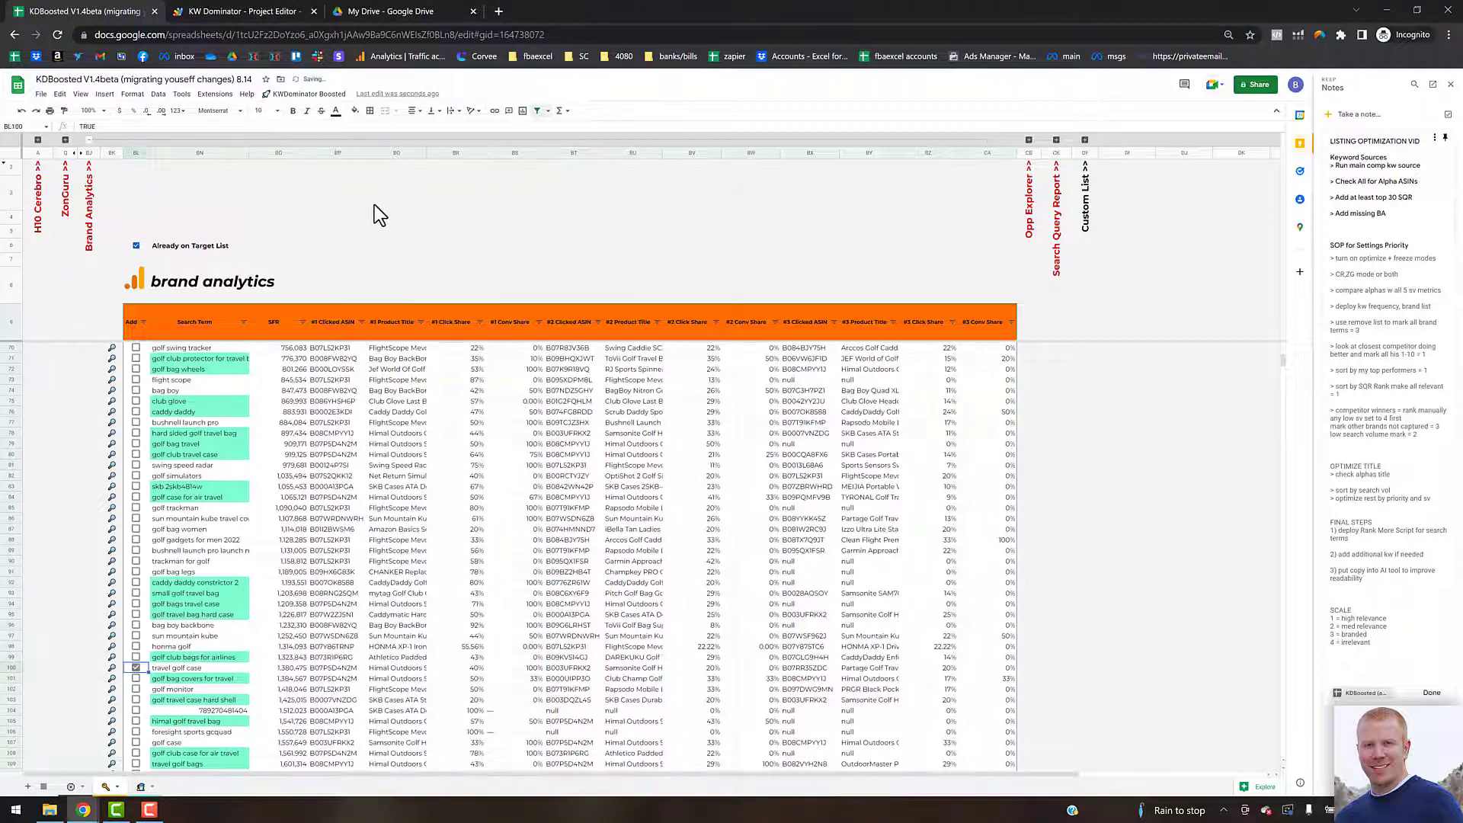
Step: Add the ticked Brand Analytics keyword to the target list using Add Manual Keywords
click(305, 93)
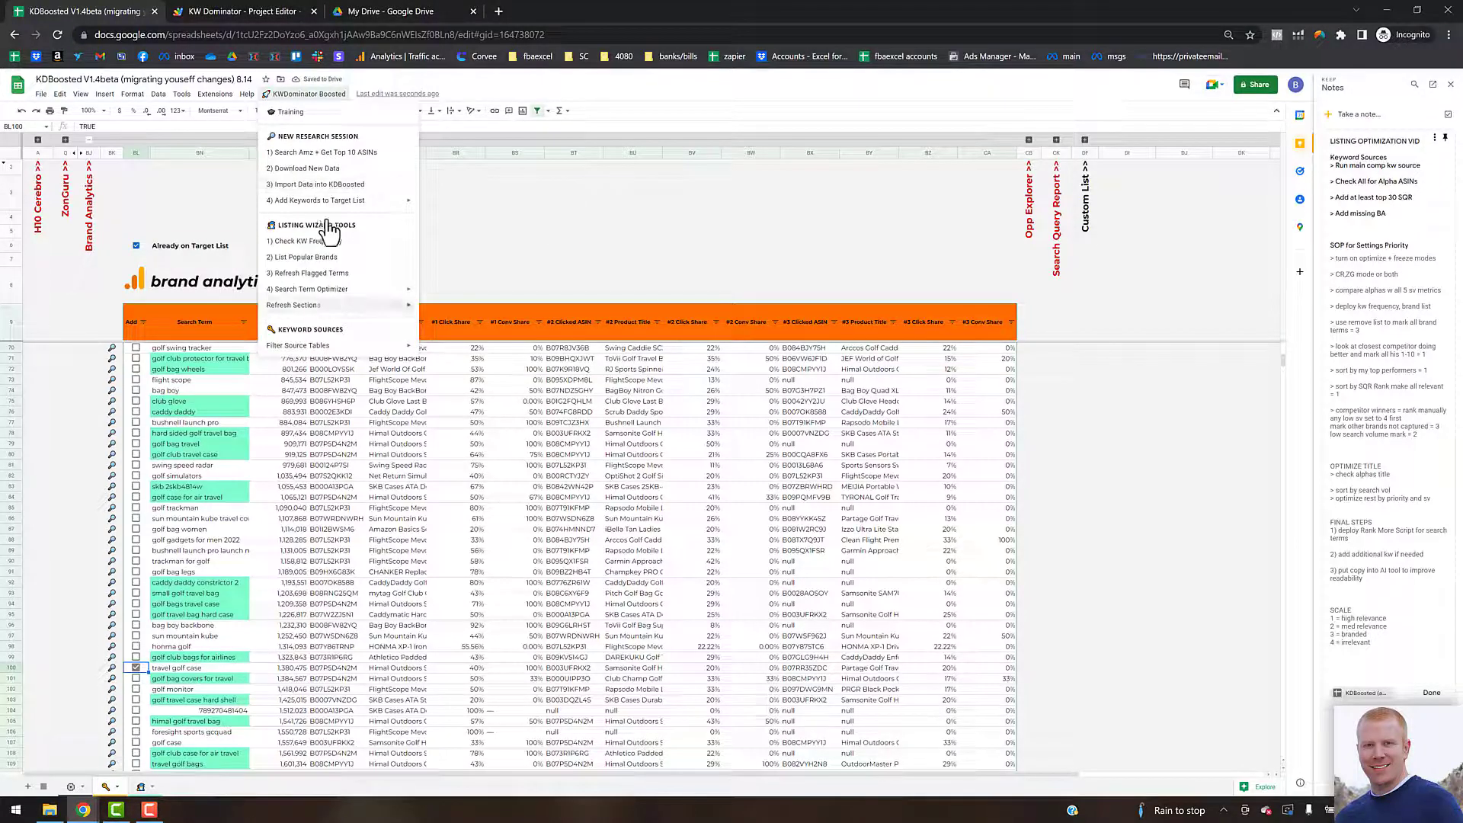
mouse_move(373, 201)
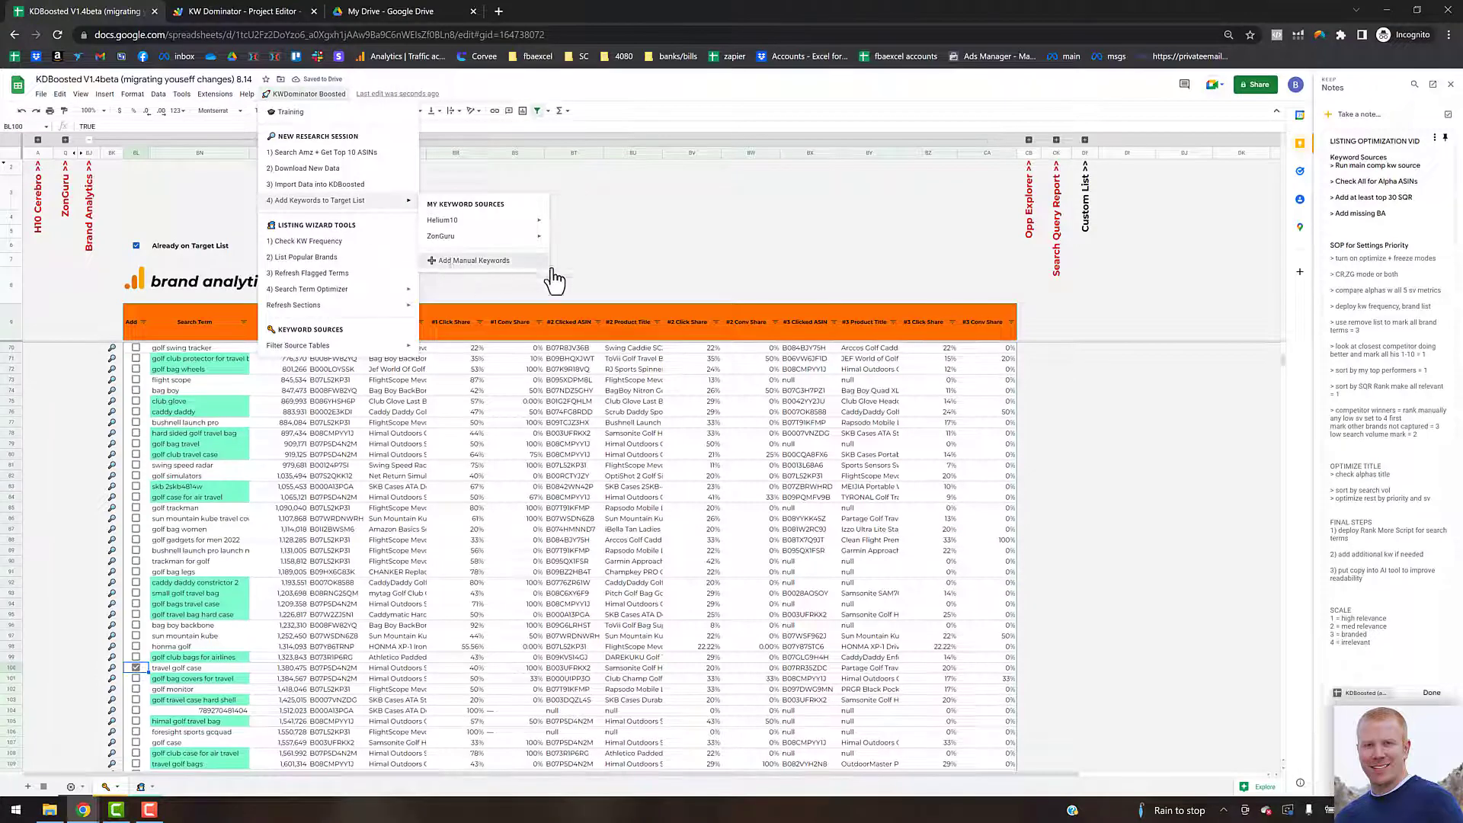
click(473, 261)
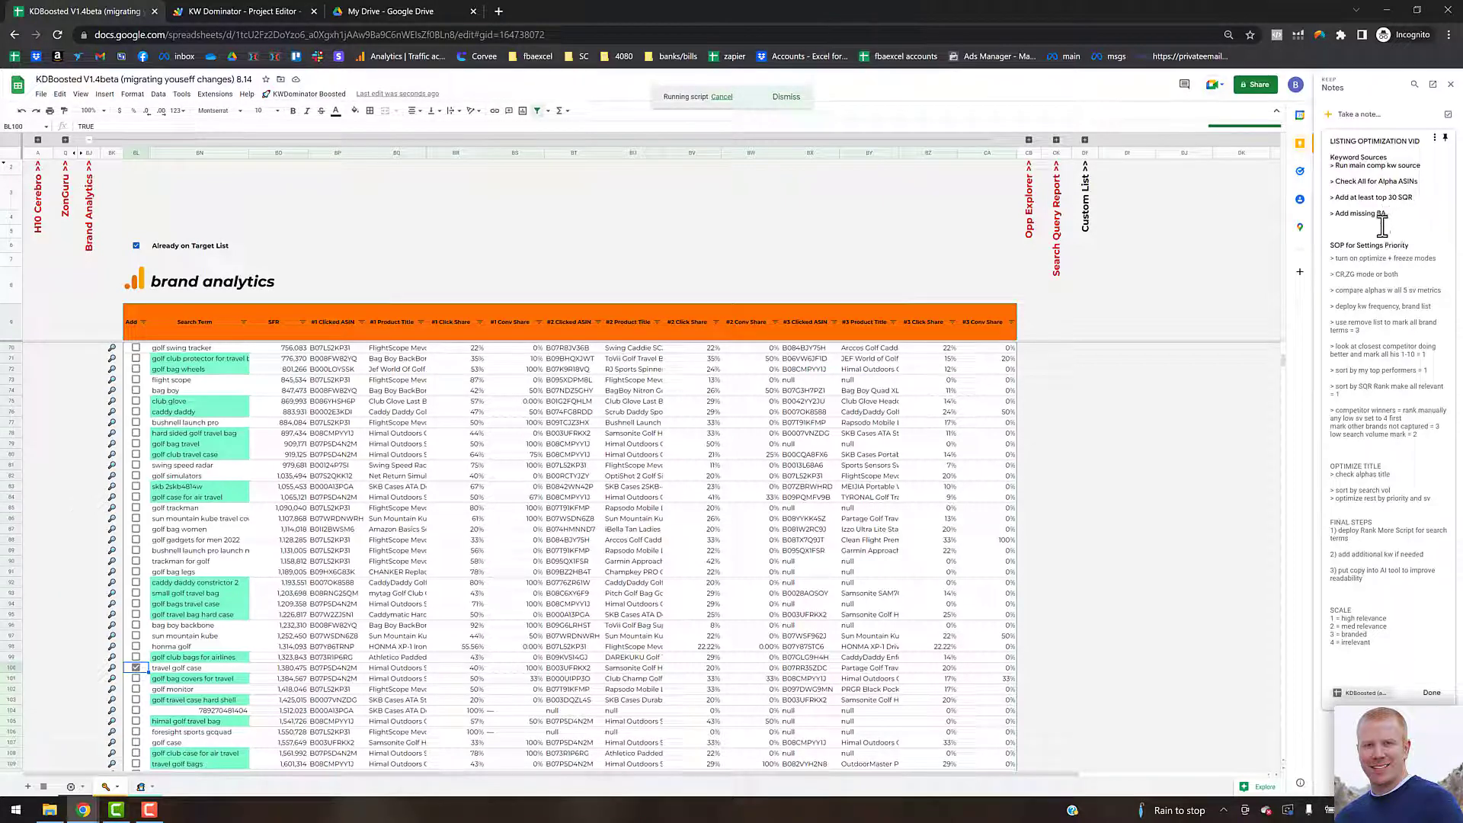
click(141, 788)
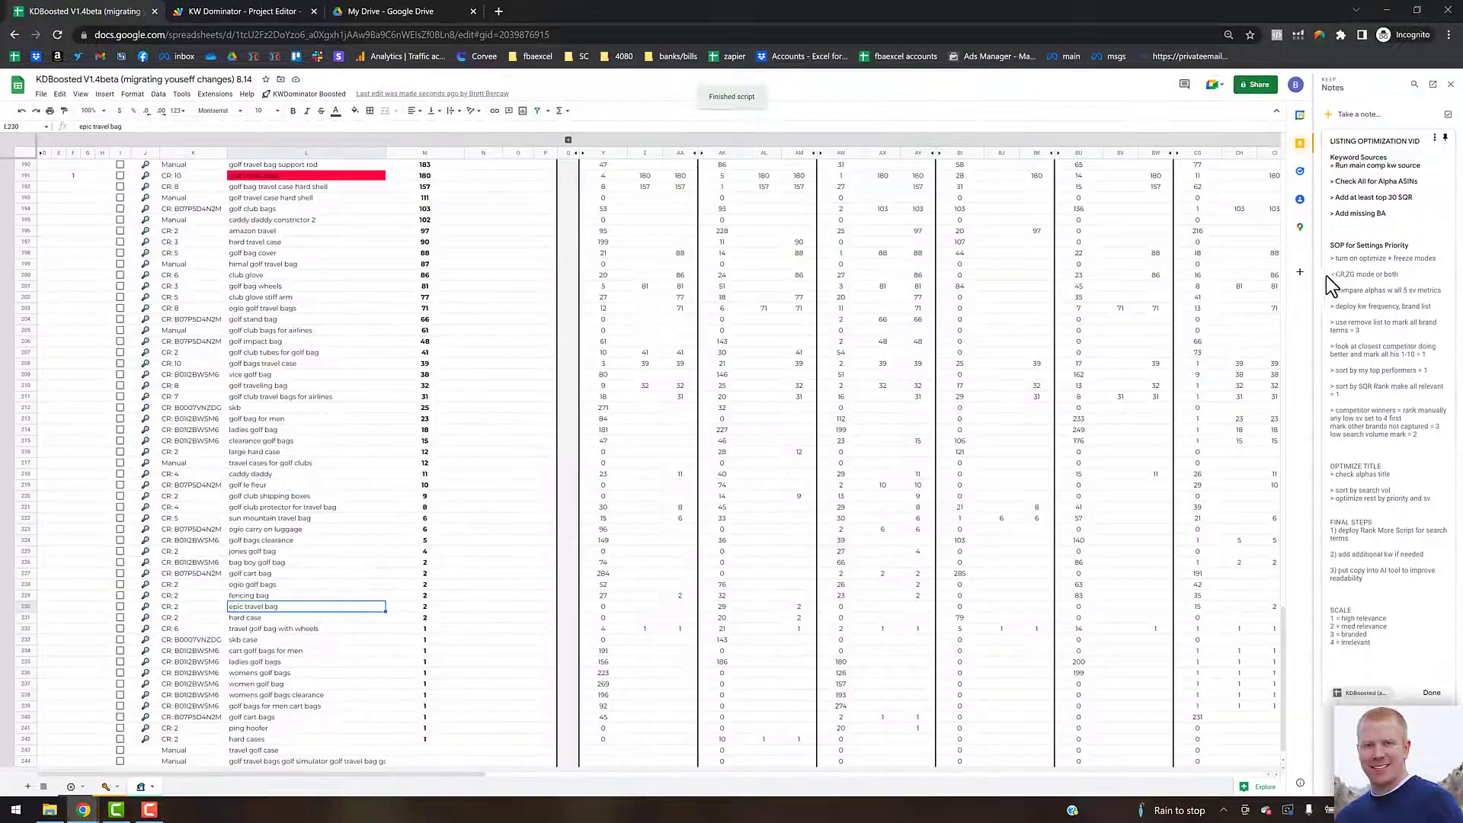
scroll(462, 396, up, 5)
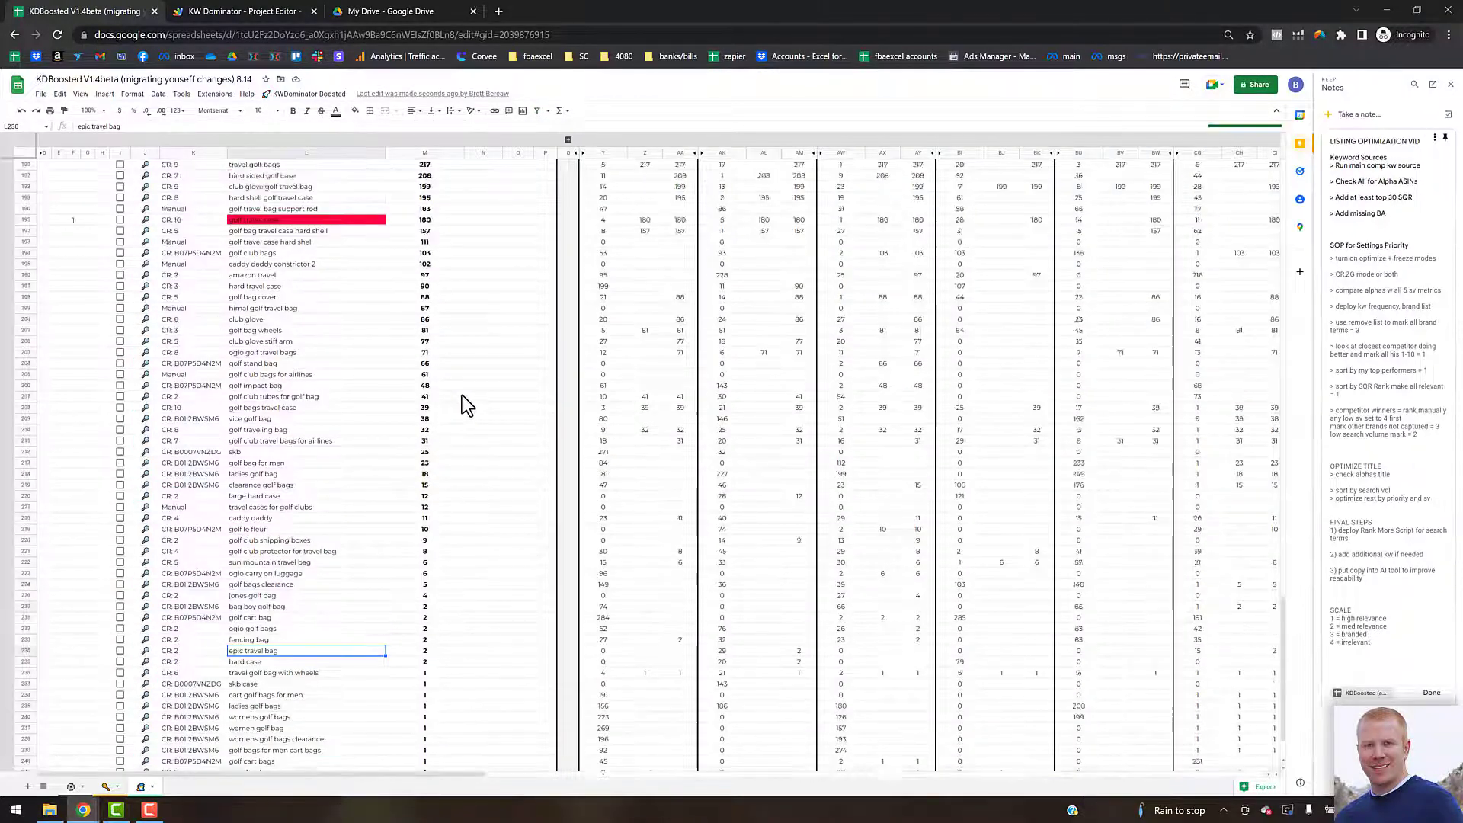
scroll(462, 395, up, 20)
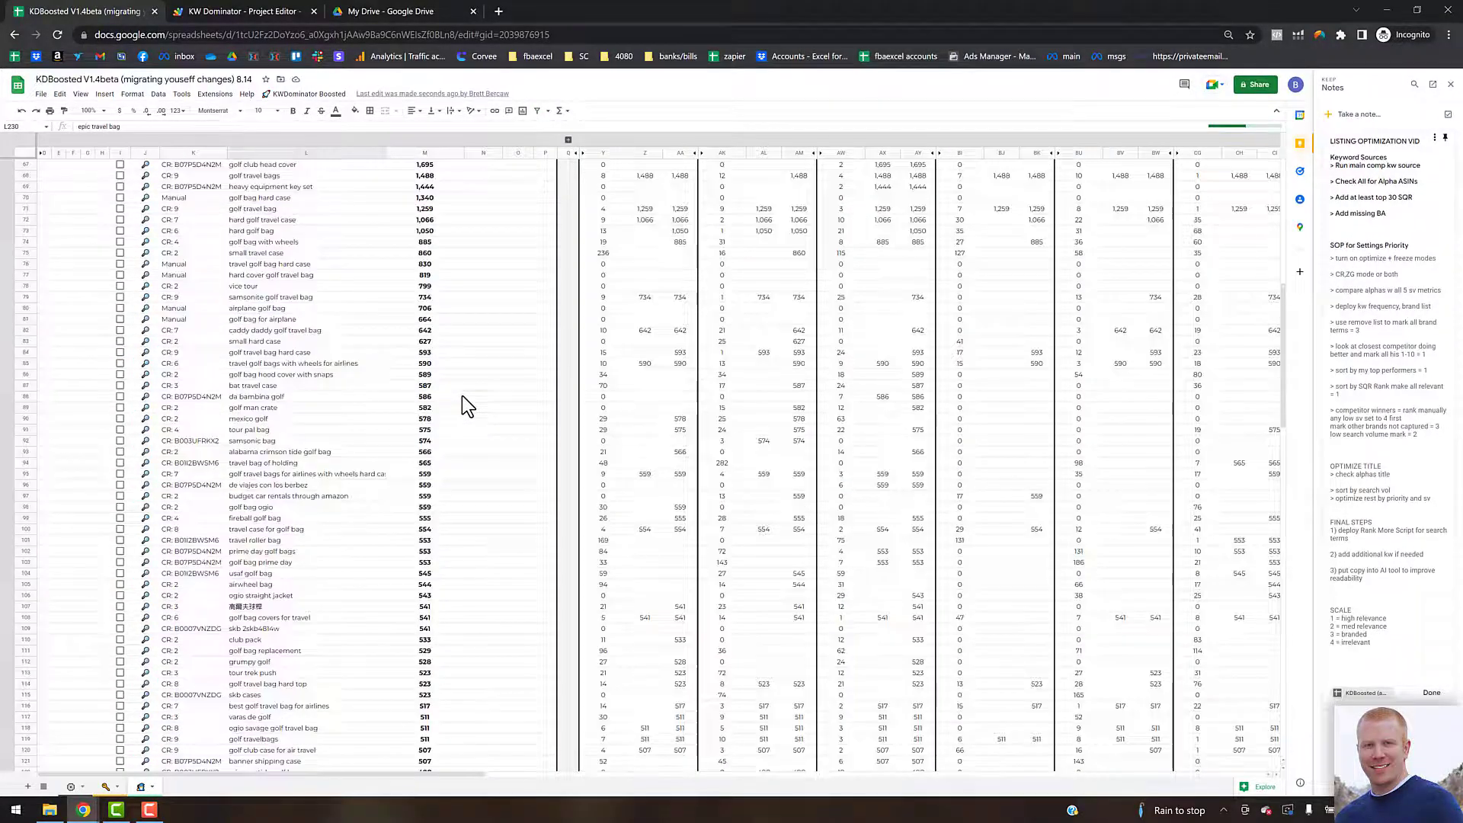
scroll(462, 394, up, 5)
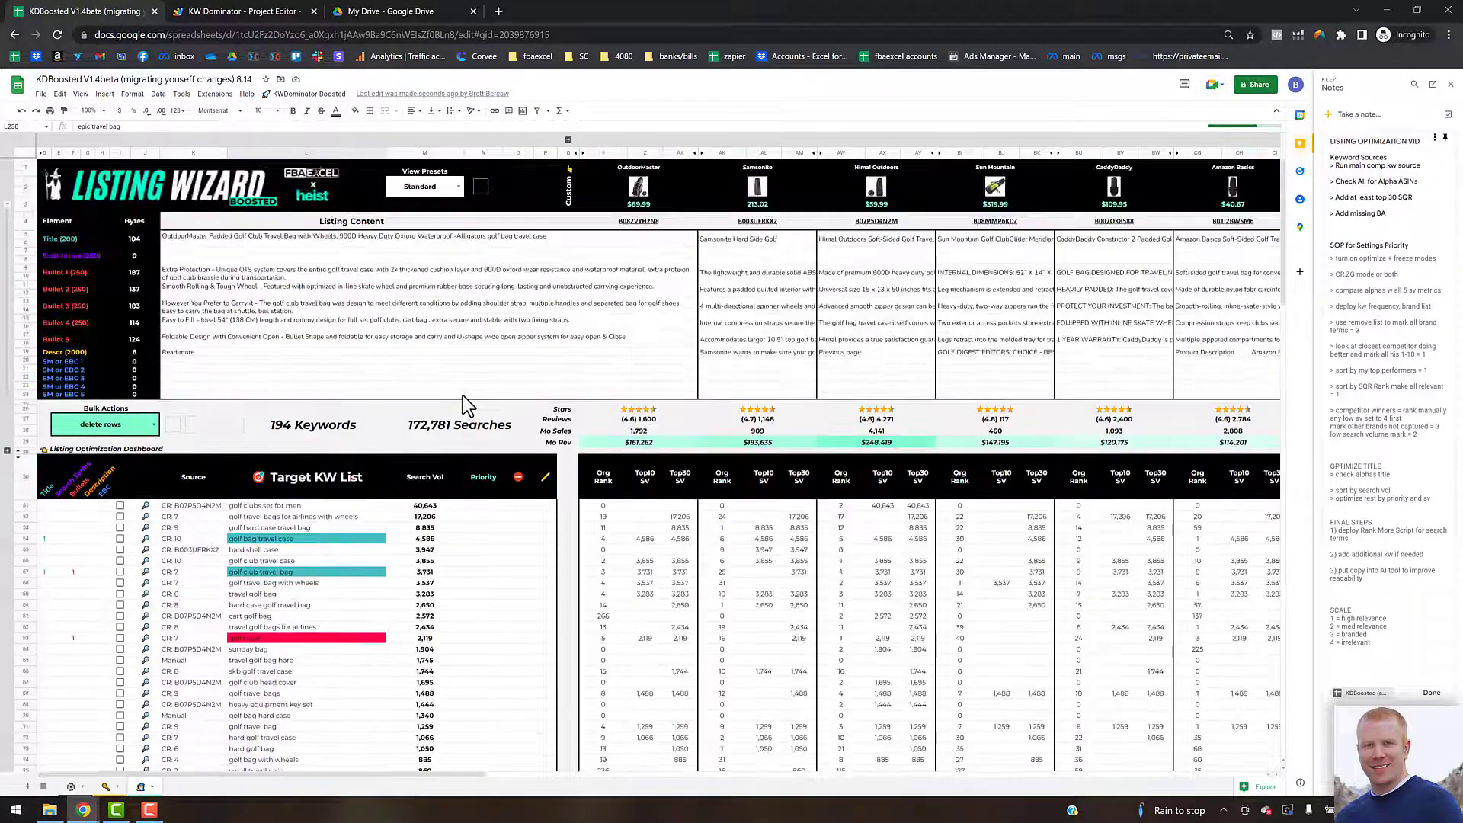
Step: Switch the Listing Wizard view preset to Optimize Listing and apply it
click(486, 509)
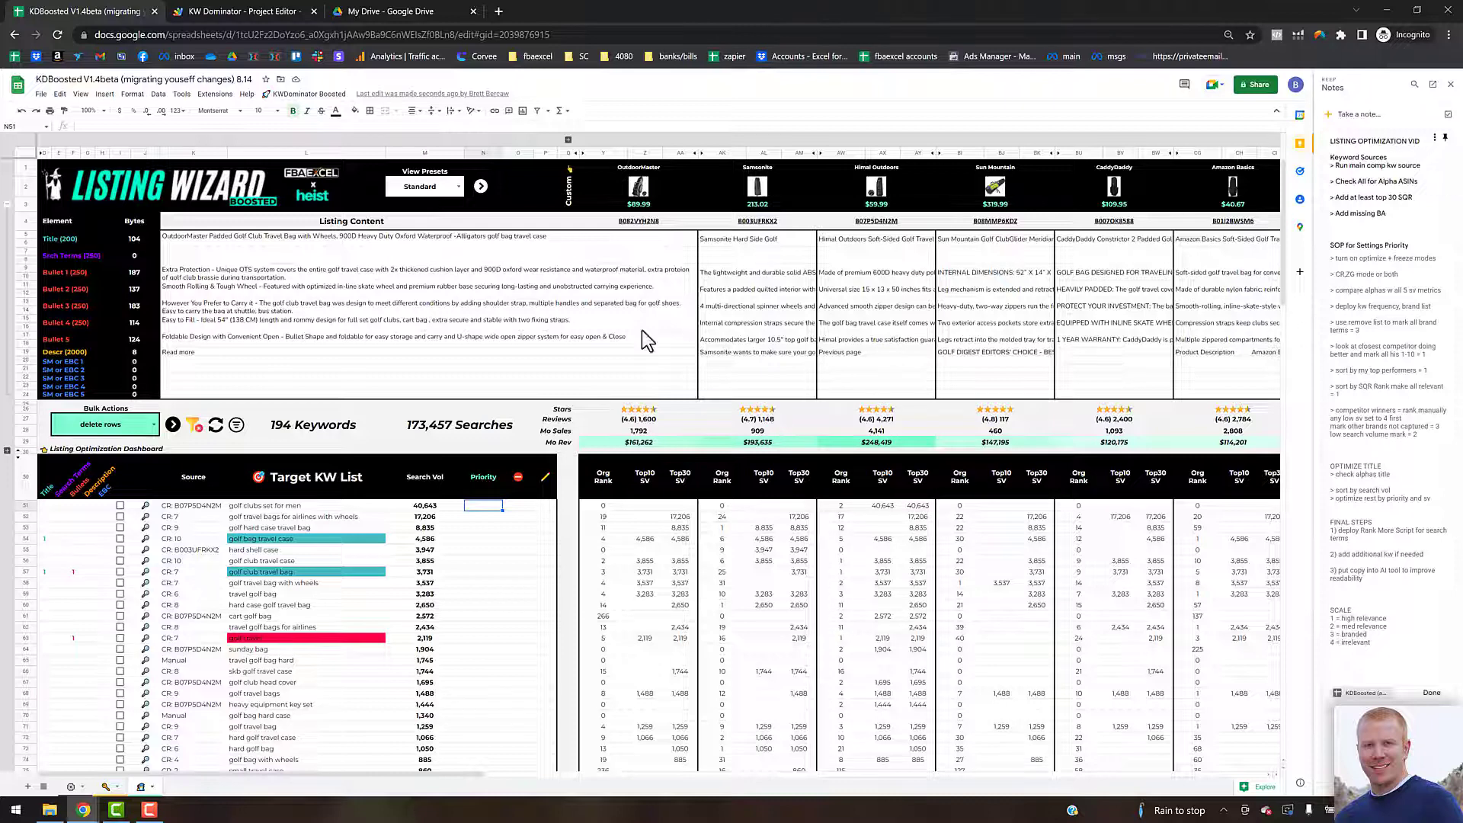
click(458, 188)
click(526, 196)
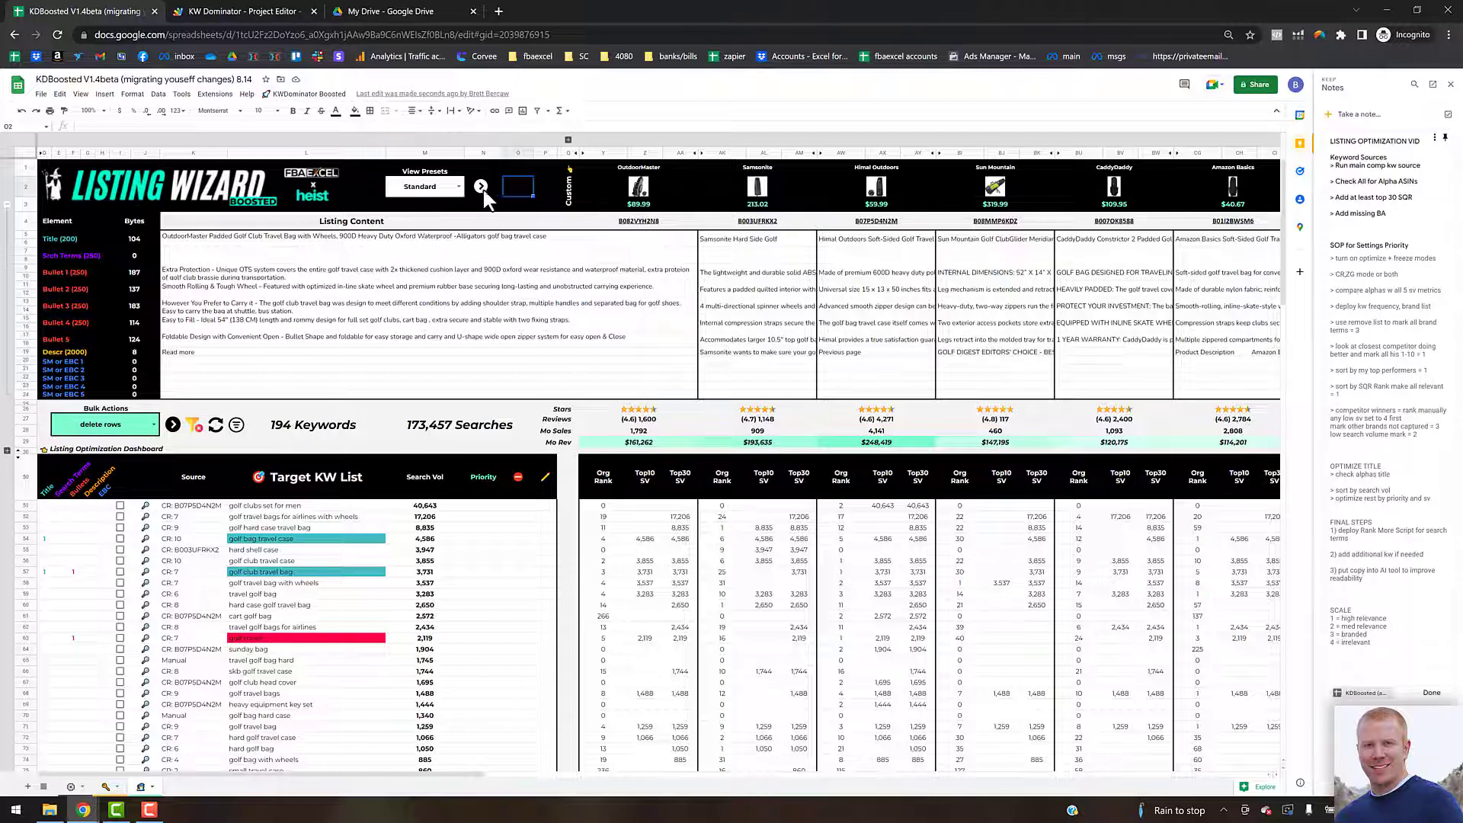
click(459, 186)
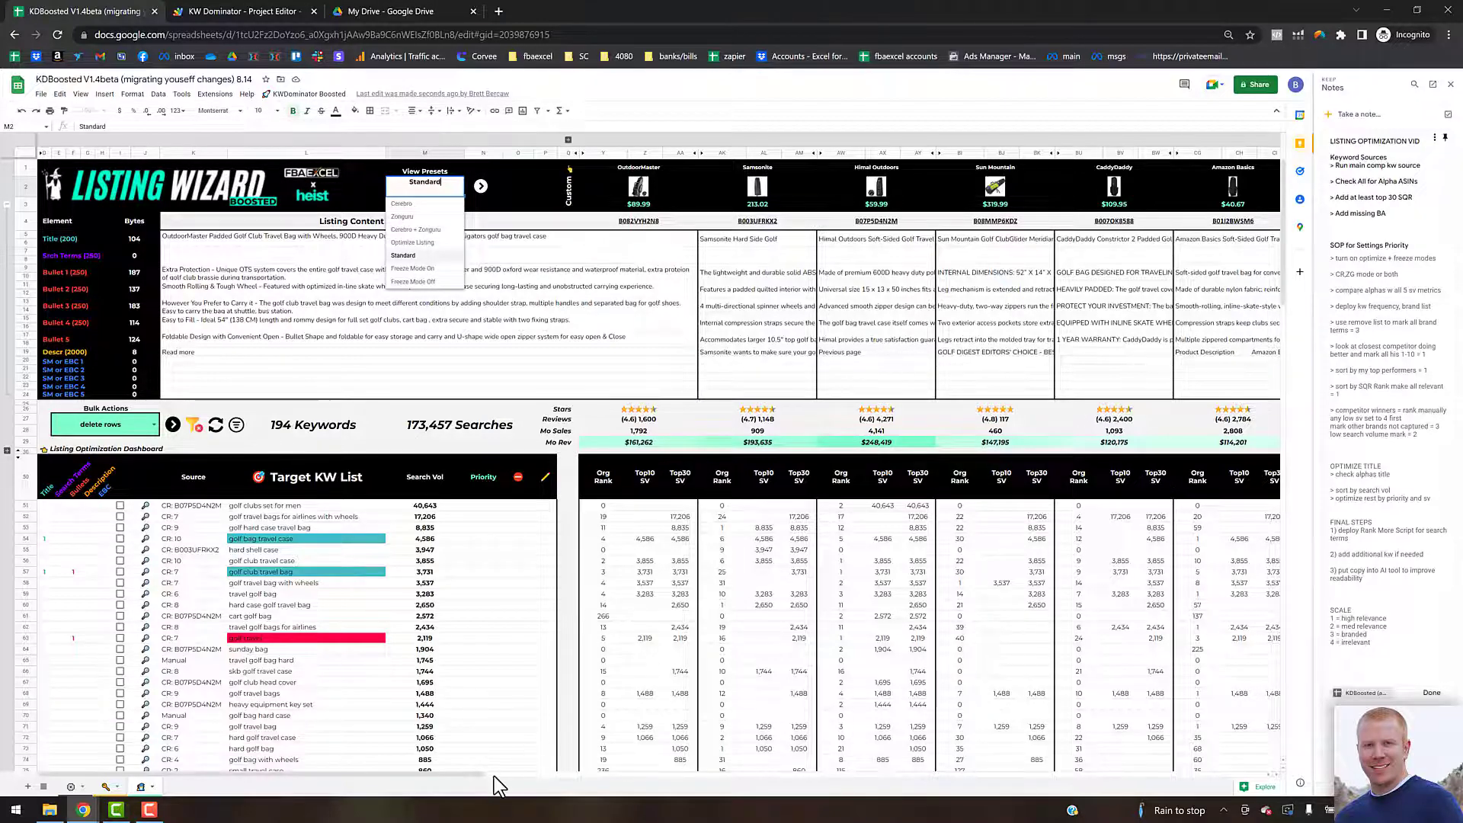
drag(496, 774, 106, 773)
click(401, 242)
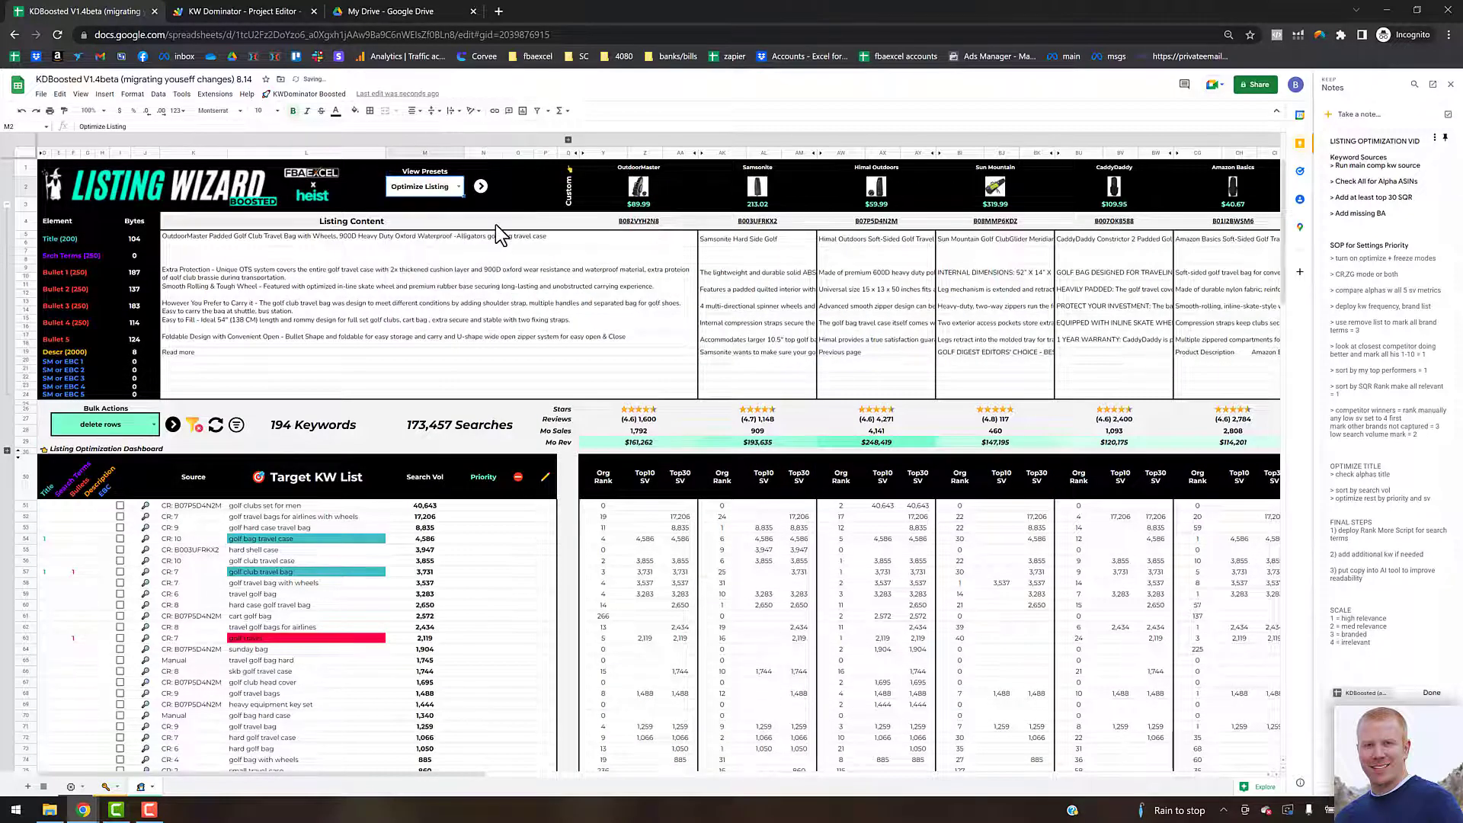
click(481, 186)
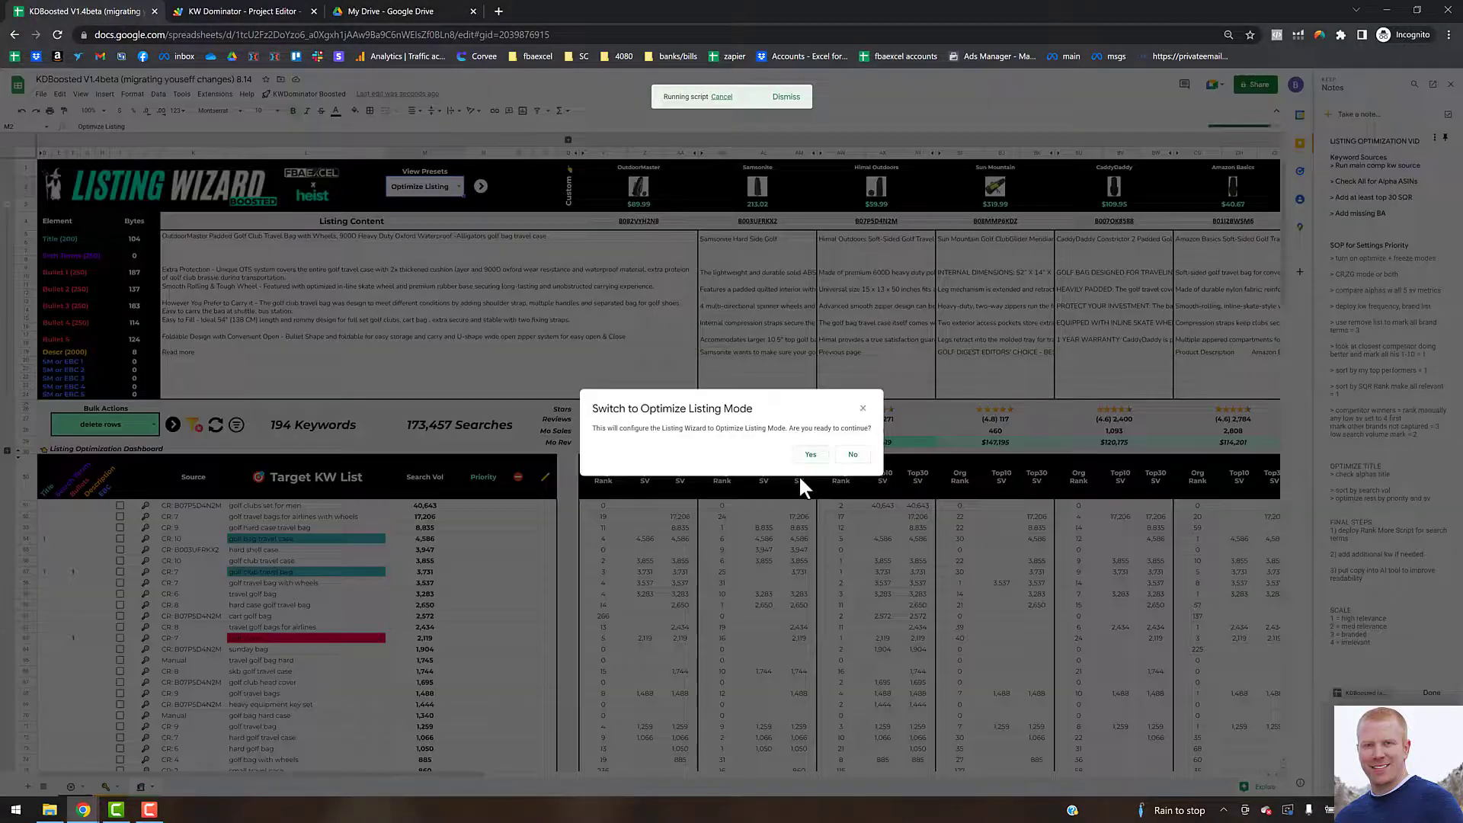
click(809, 454)
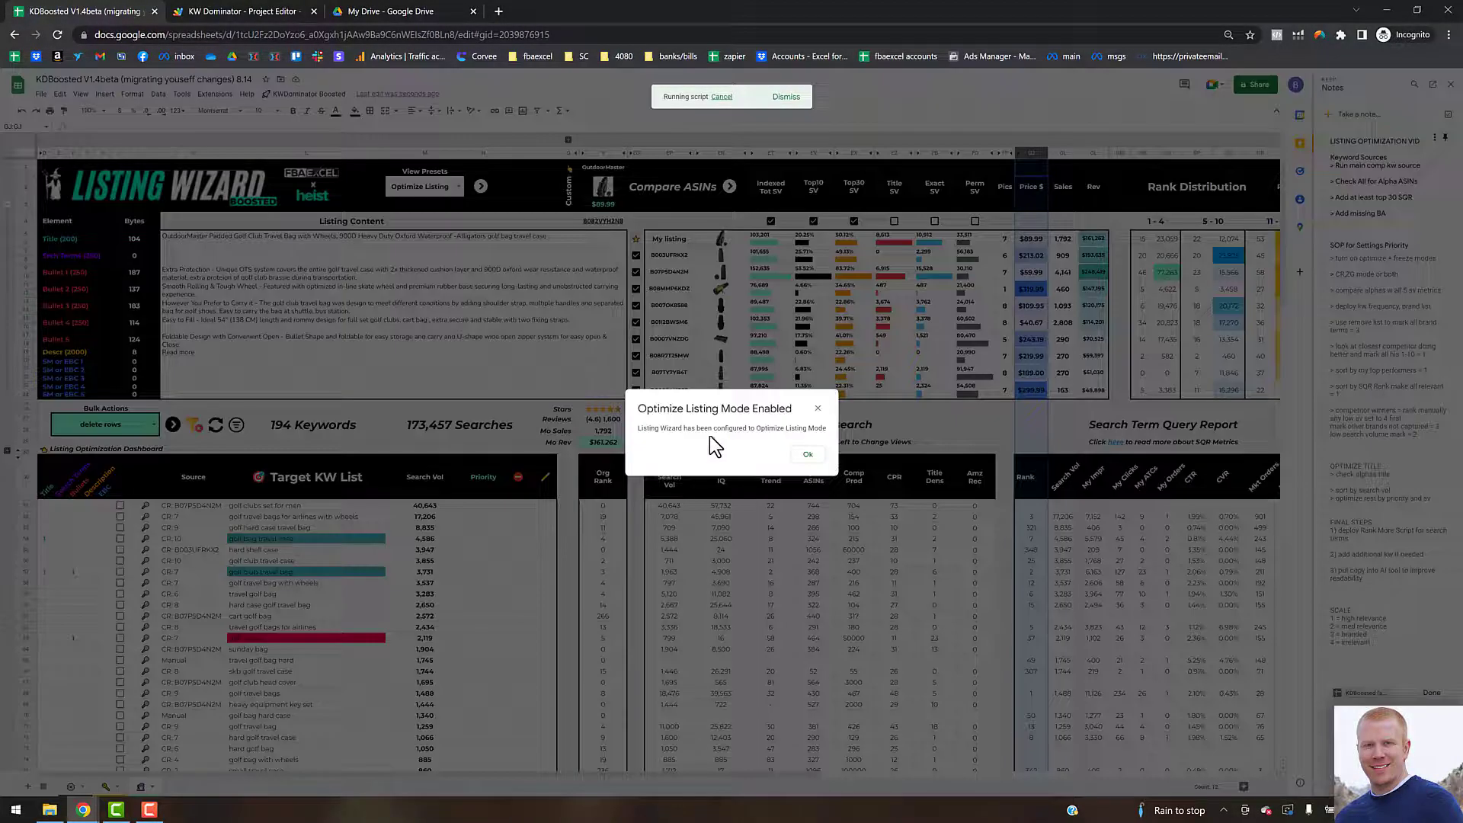
Step: Dismiss the mode notice, then switch the view preset to Freeze Mode On and apply it
click(808, 457)
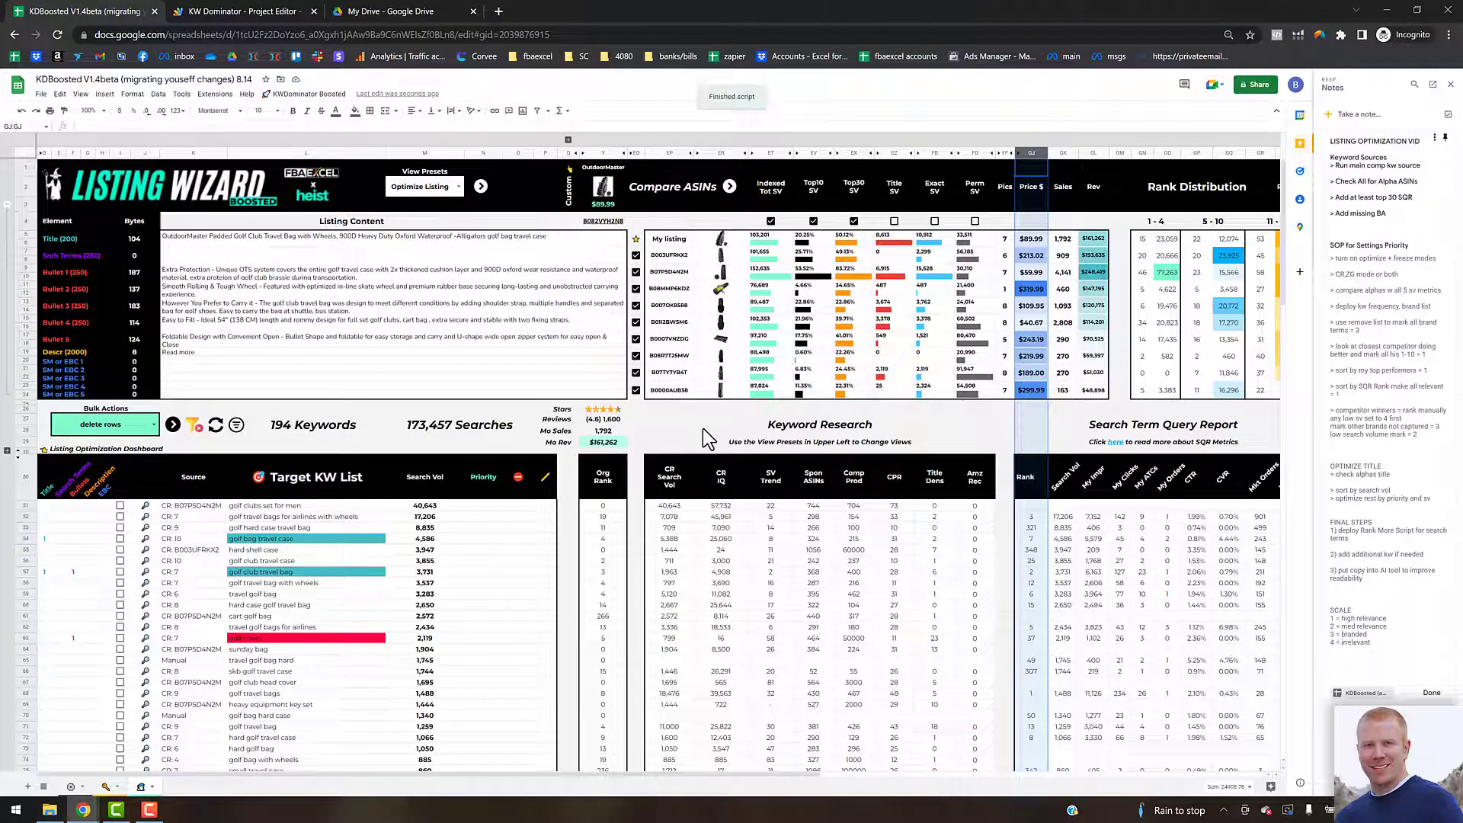
click(454, 187)
click(421, 271)
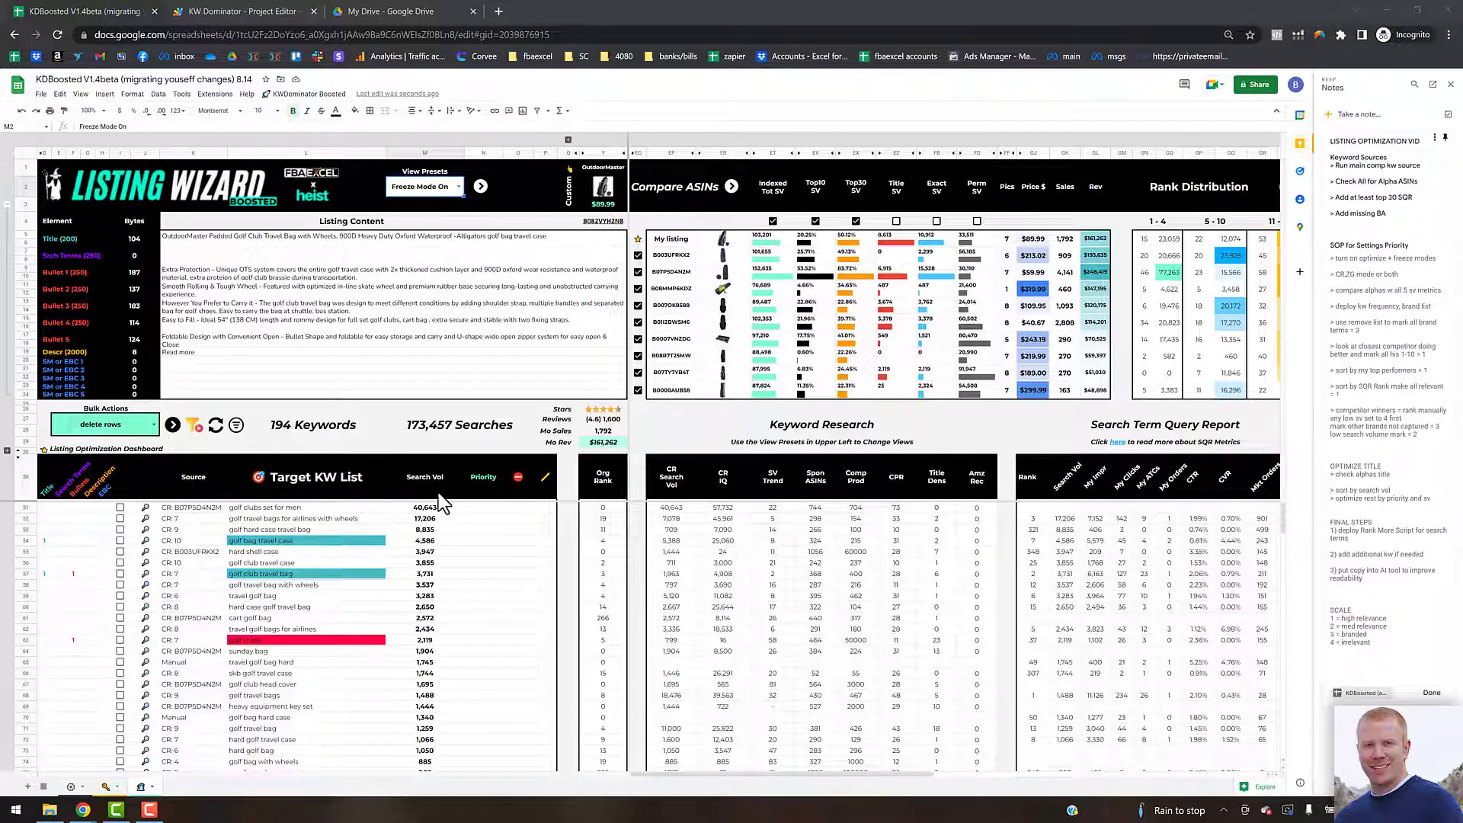
click(195, 426)
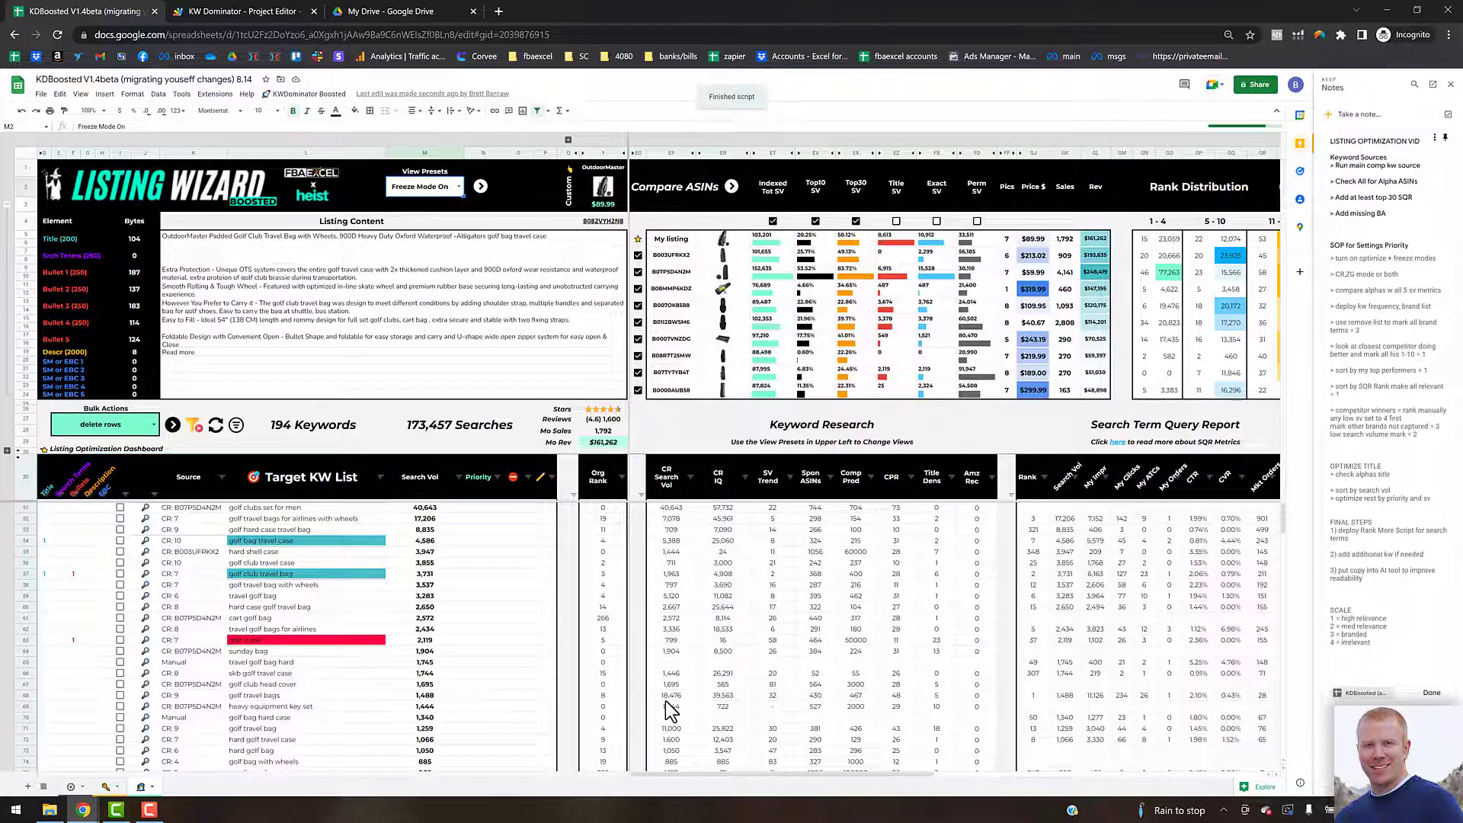
drag(701, 775, 1036, 775)
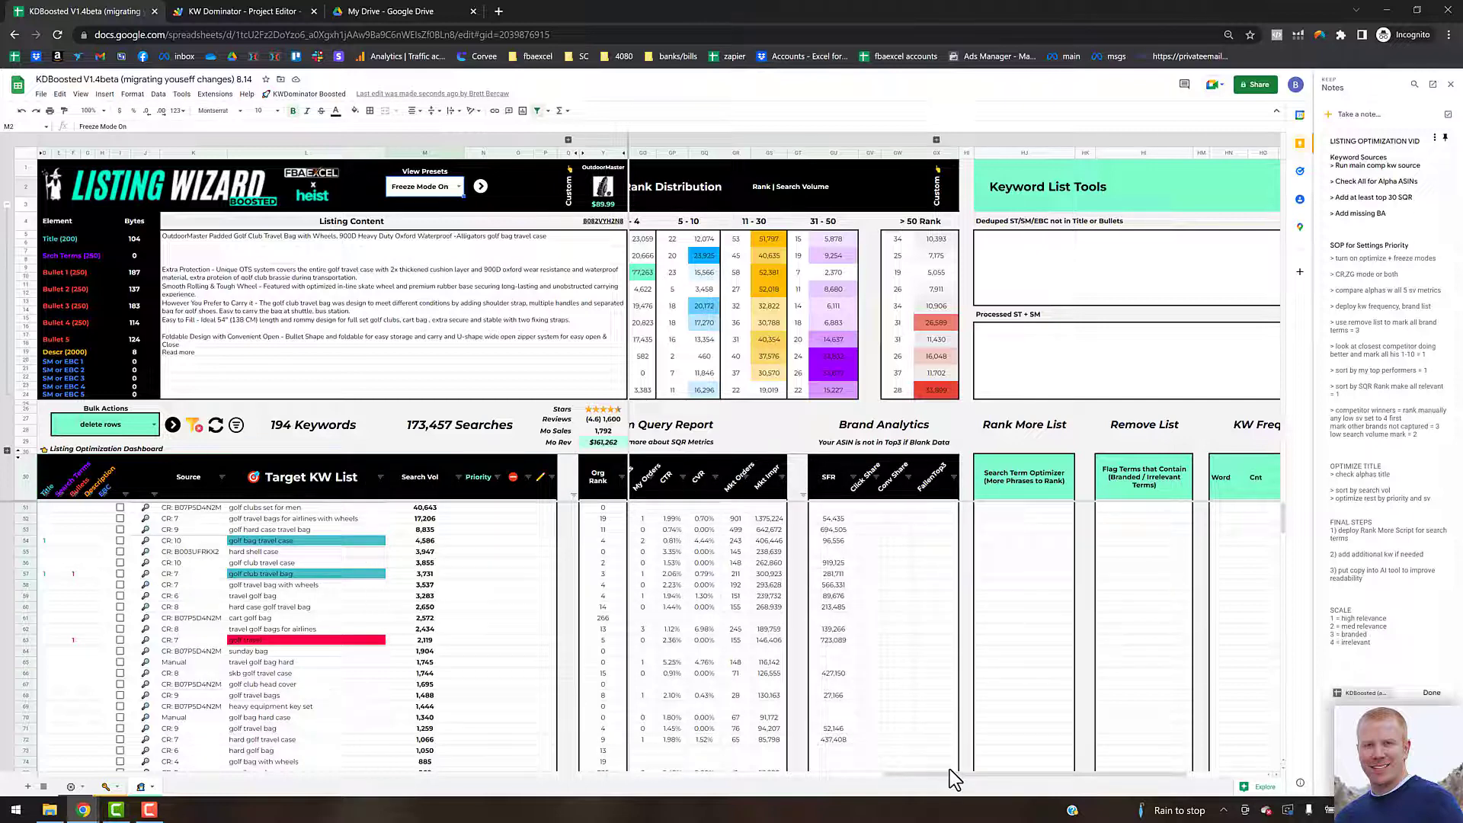
scroll(676, 785, left, 10)
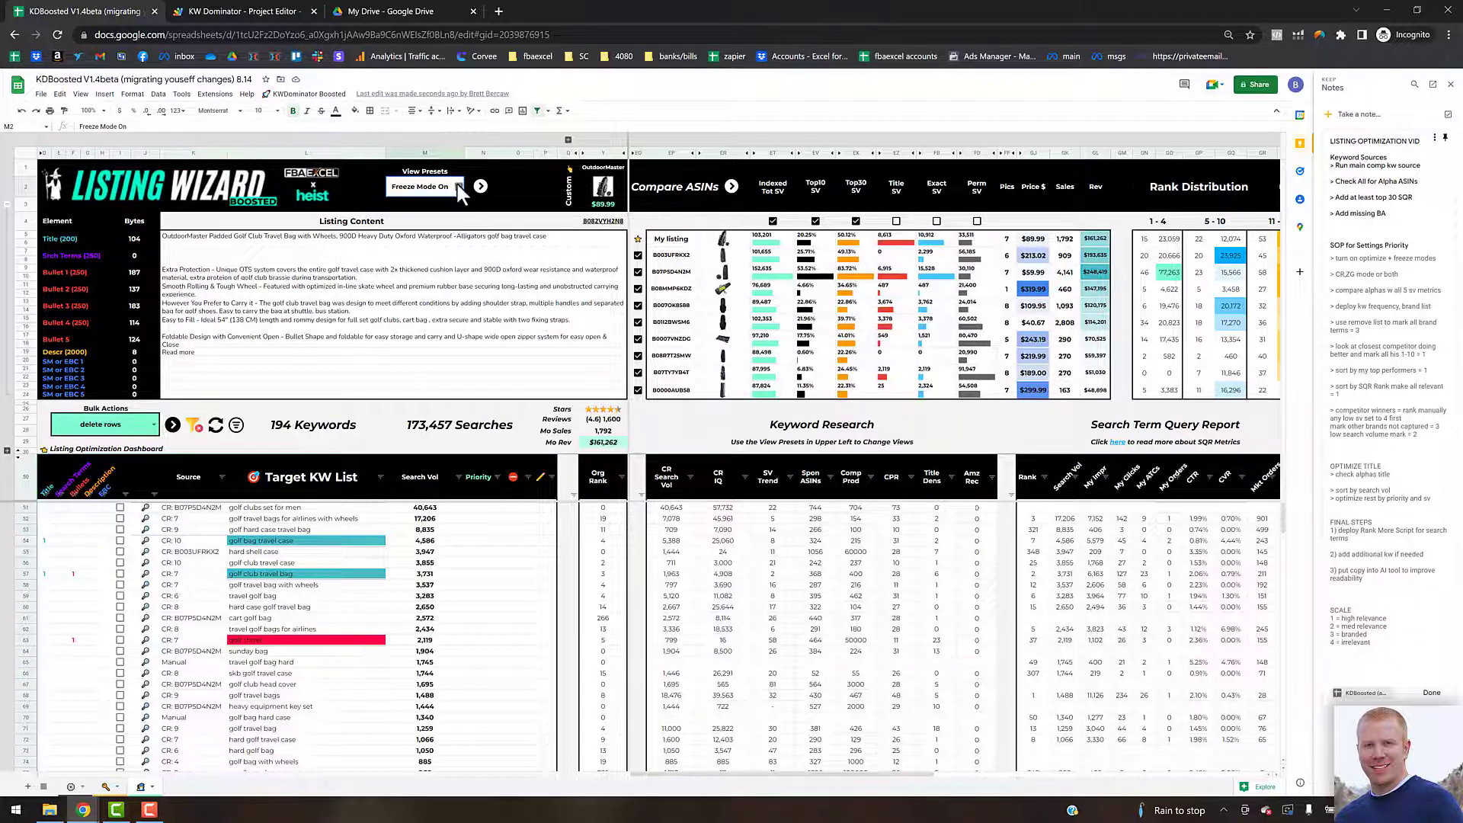
click(459, 187)
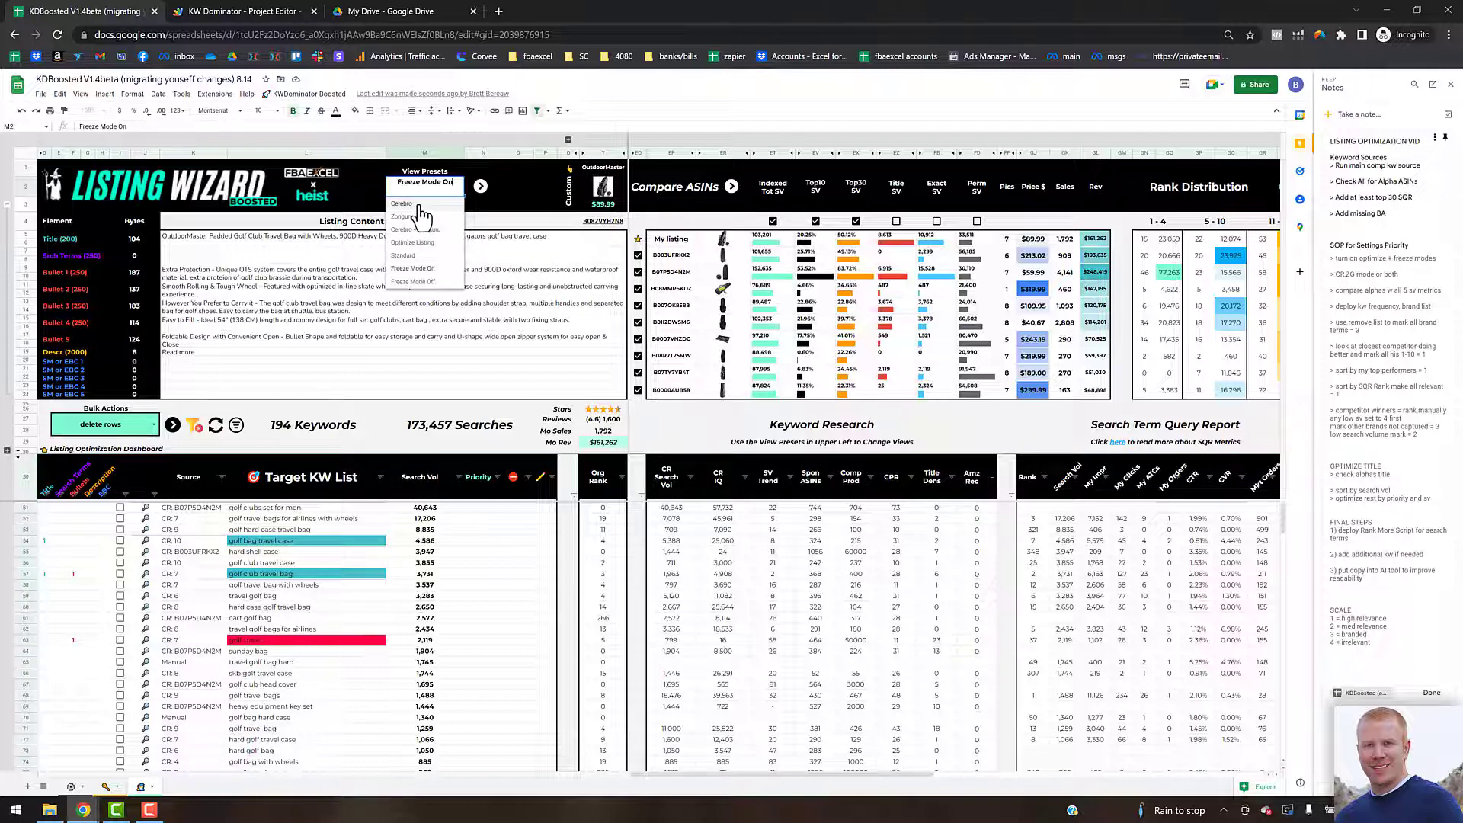
click(532, 187)
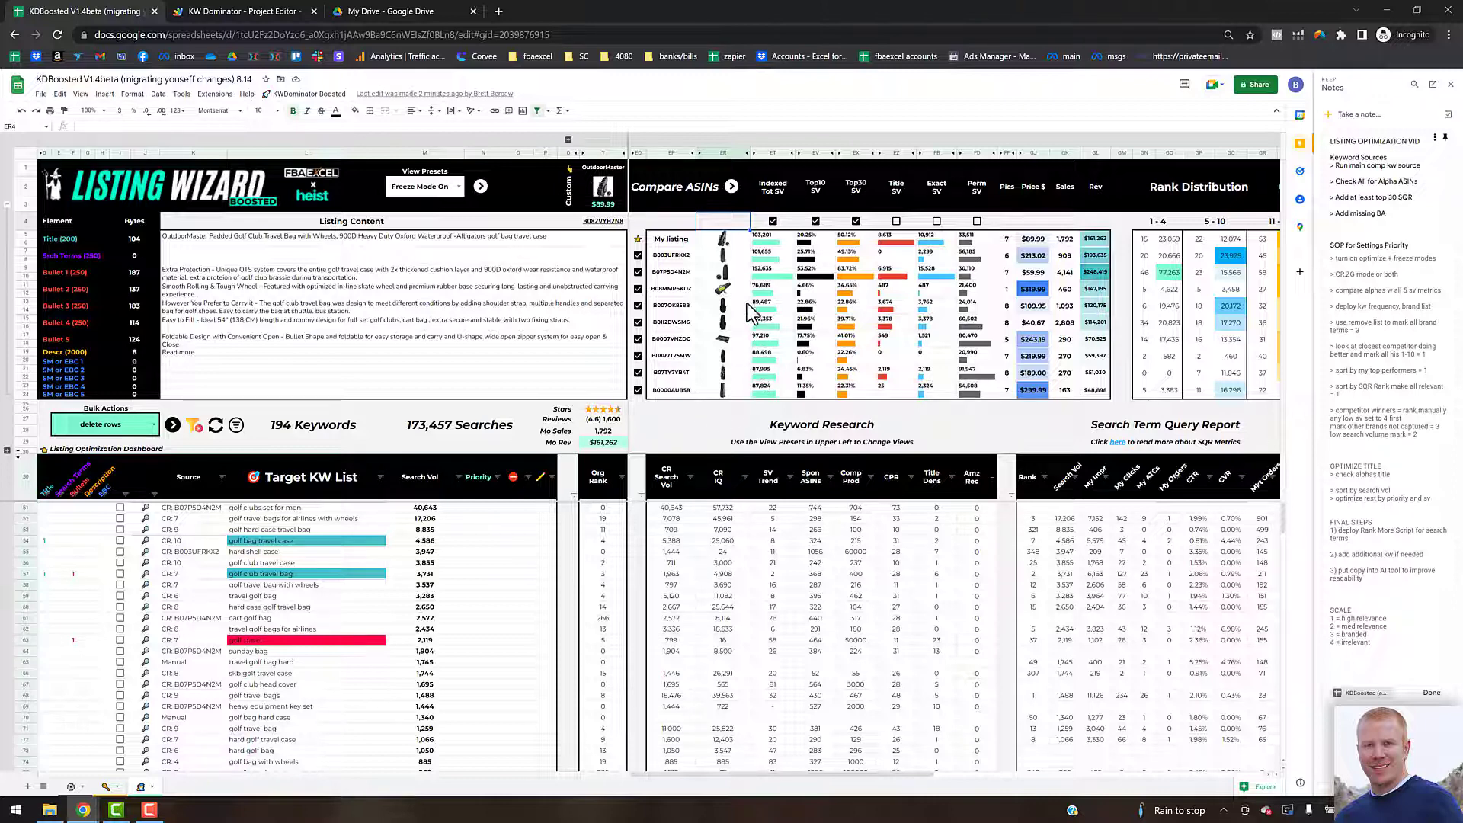
Step: Untick every competitor ASIN in Compare ASINs except B07PSD4N2M
mouse_move(745, 307)
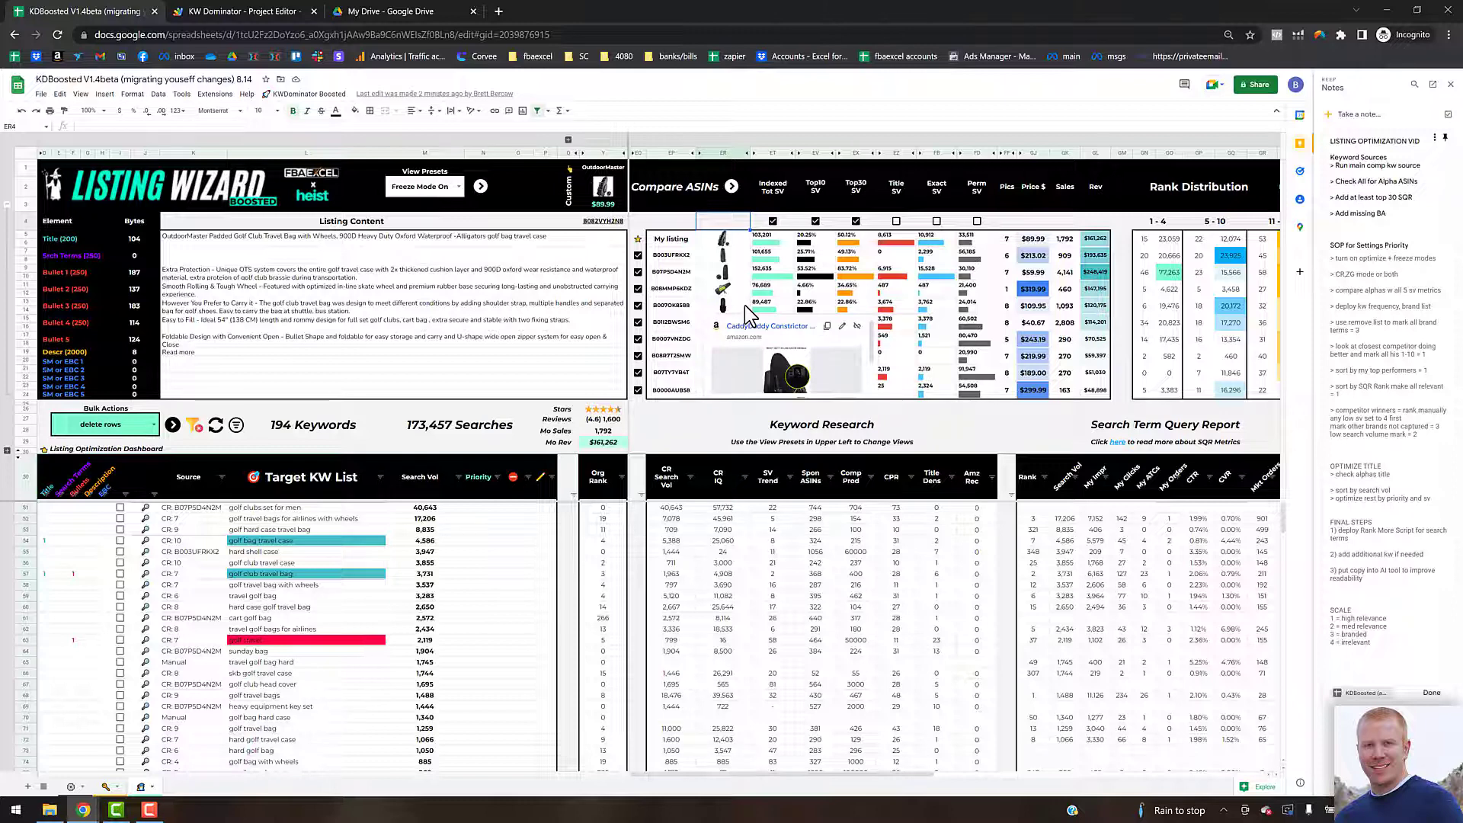
click(688, 421)
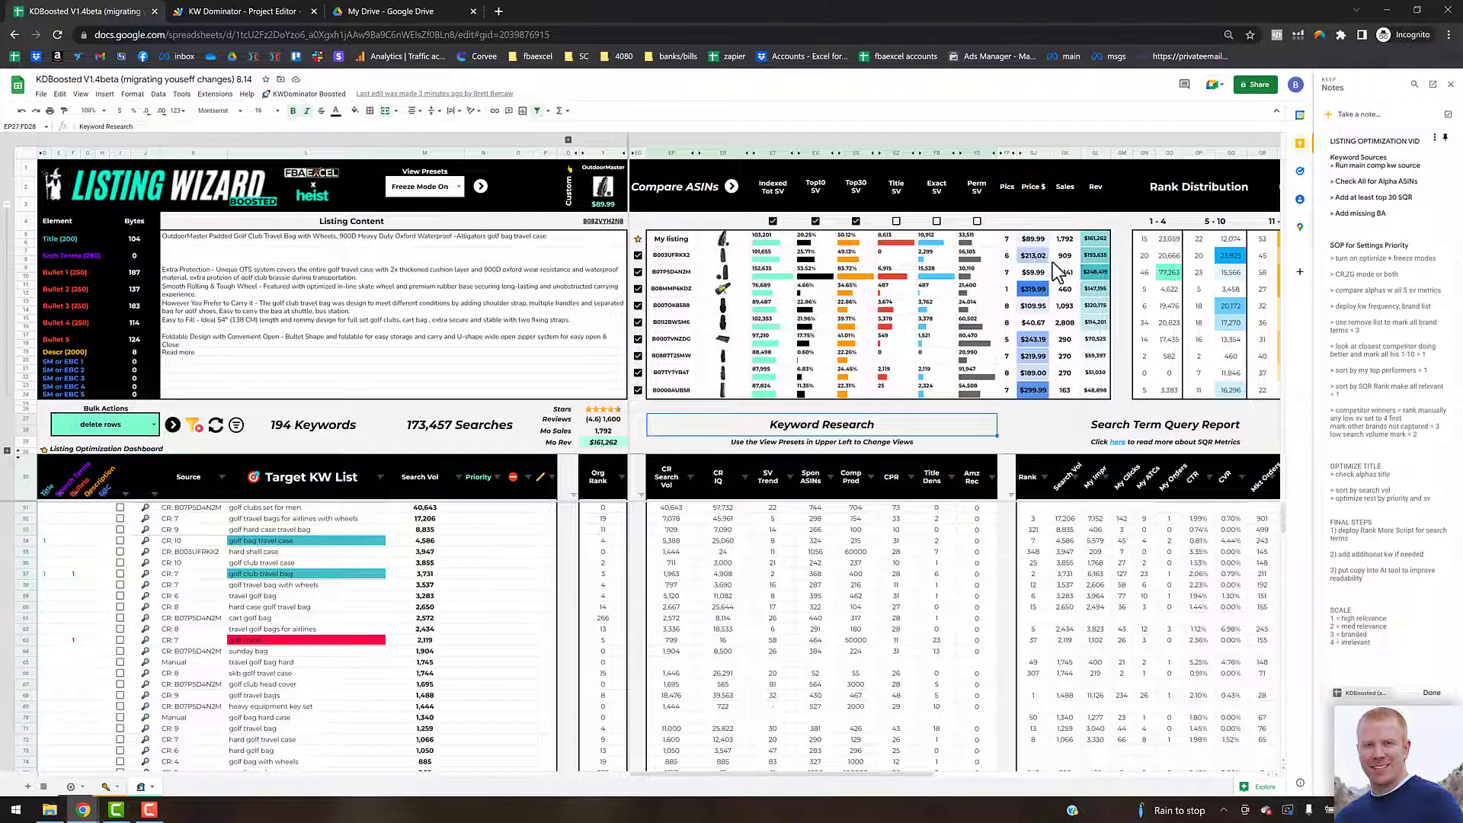
click(1097, 279)
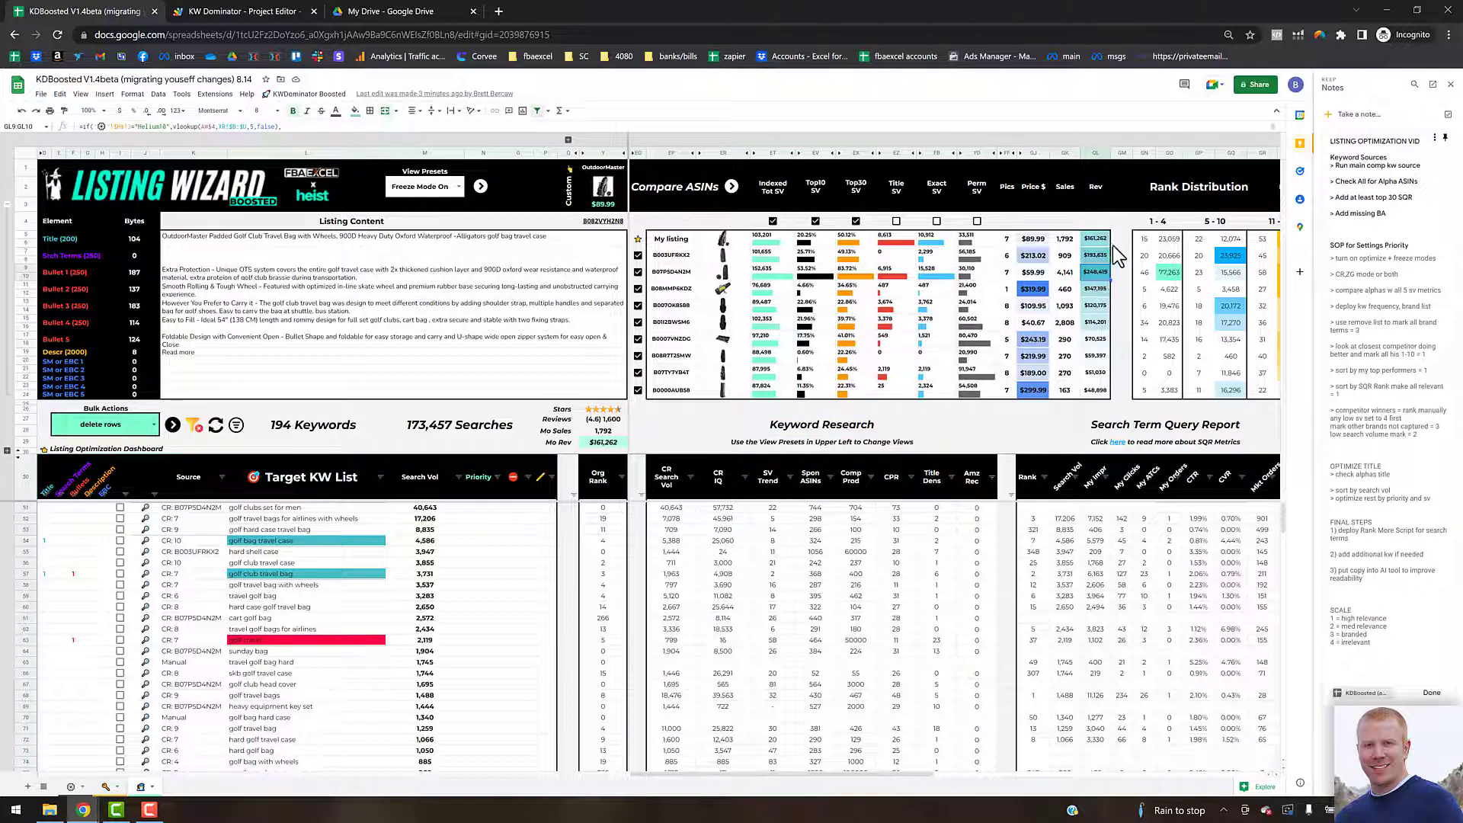
click(1097, 240)
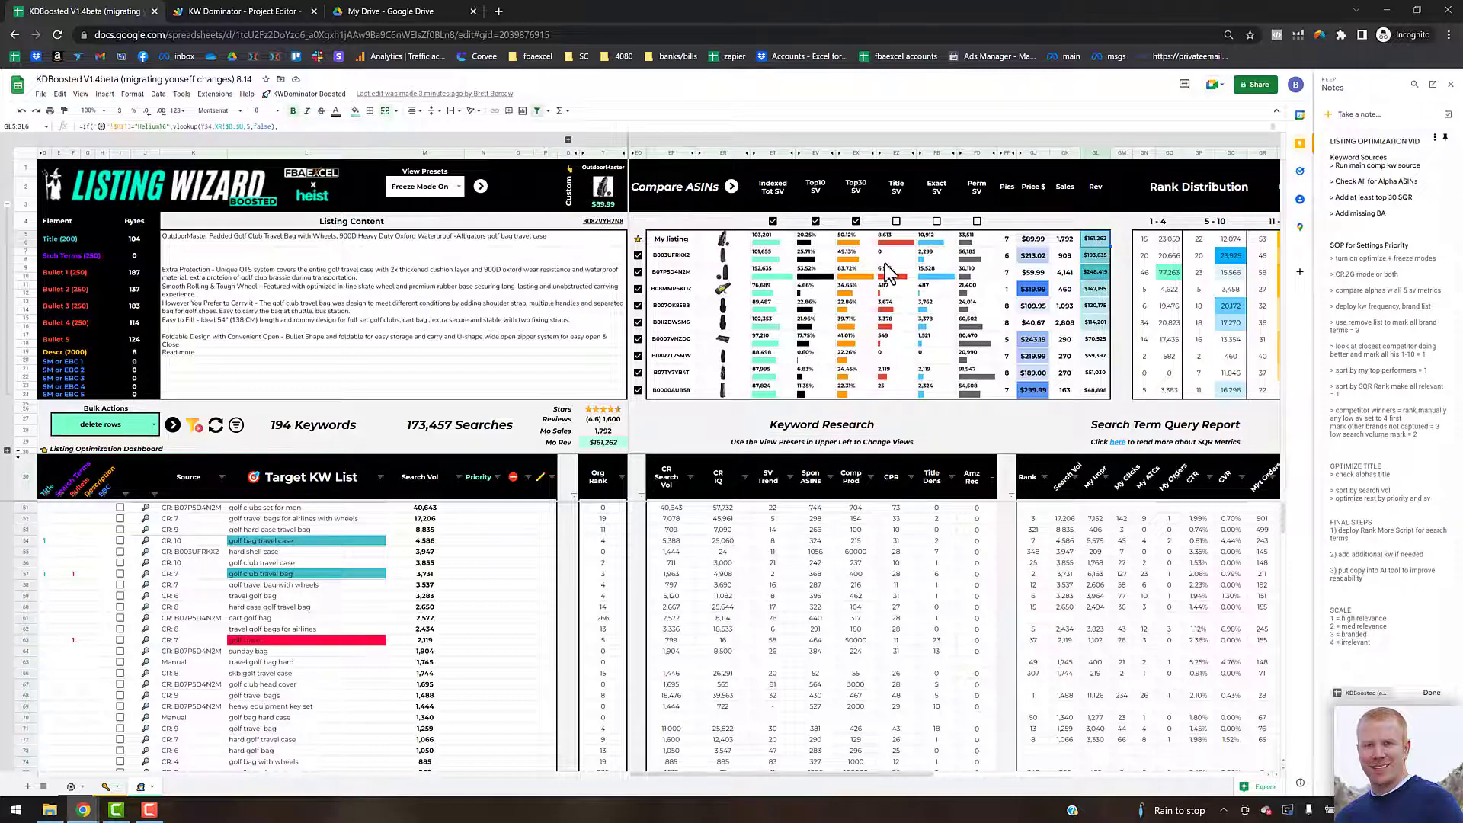
click(638, 256)
click(638, 289)
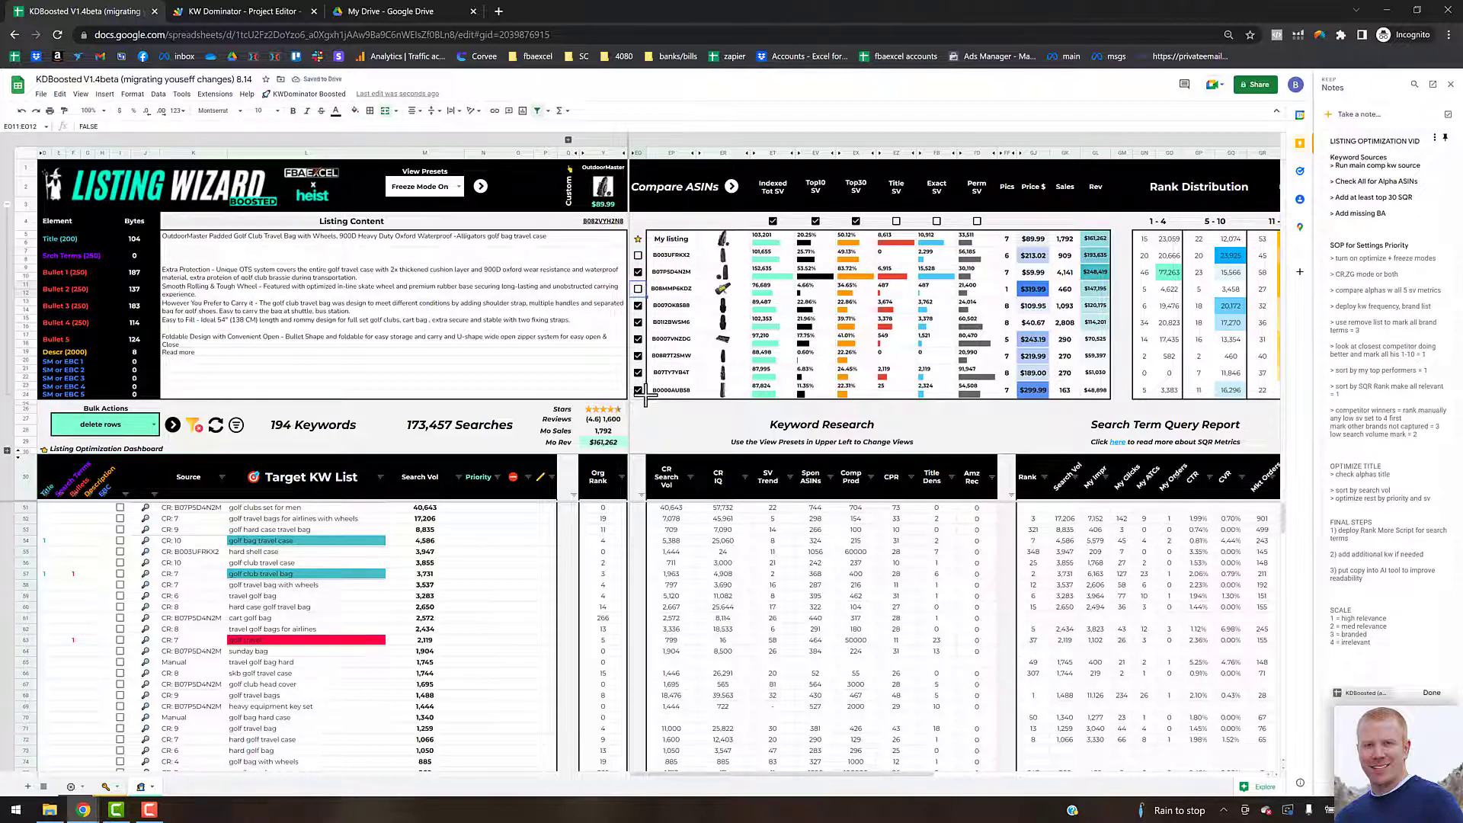
drag(646, 297, 668, 375)
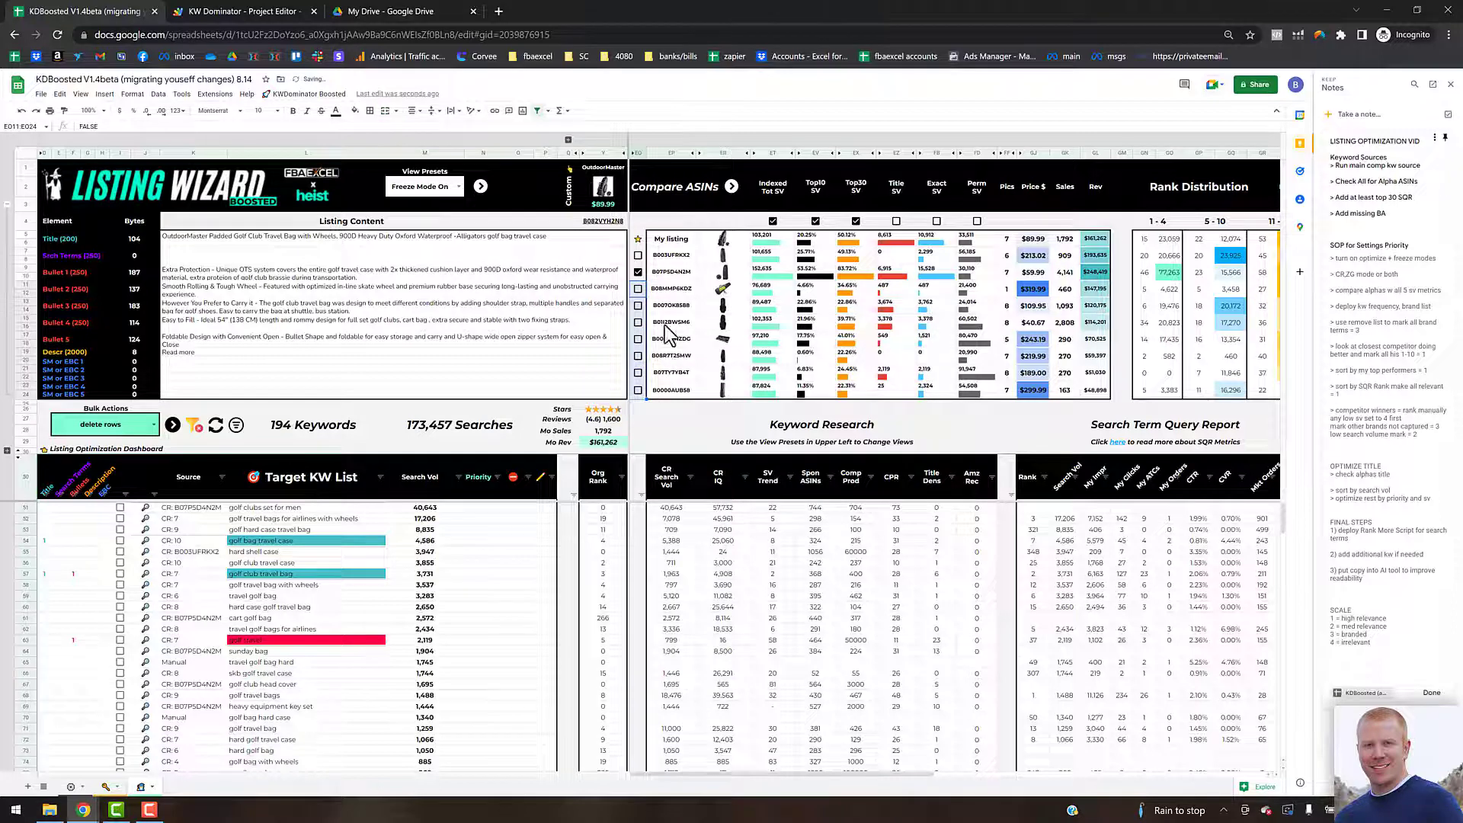
Step: Tick the Title SV, Exact SV and Perm SV options and run Compare ASINs against the selected competitor
click(658, 421)
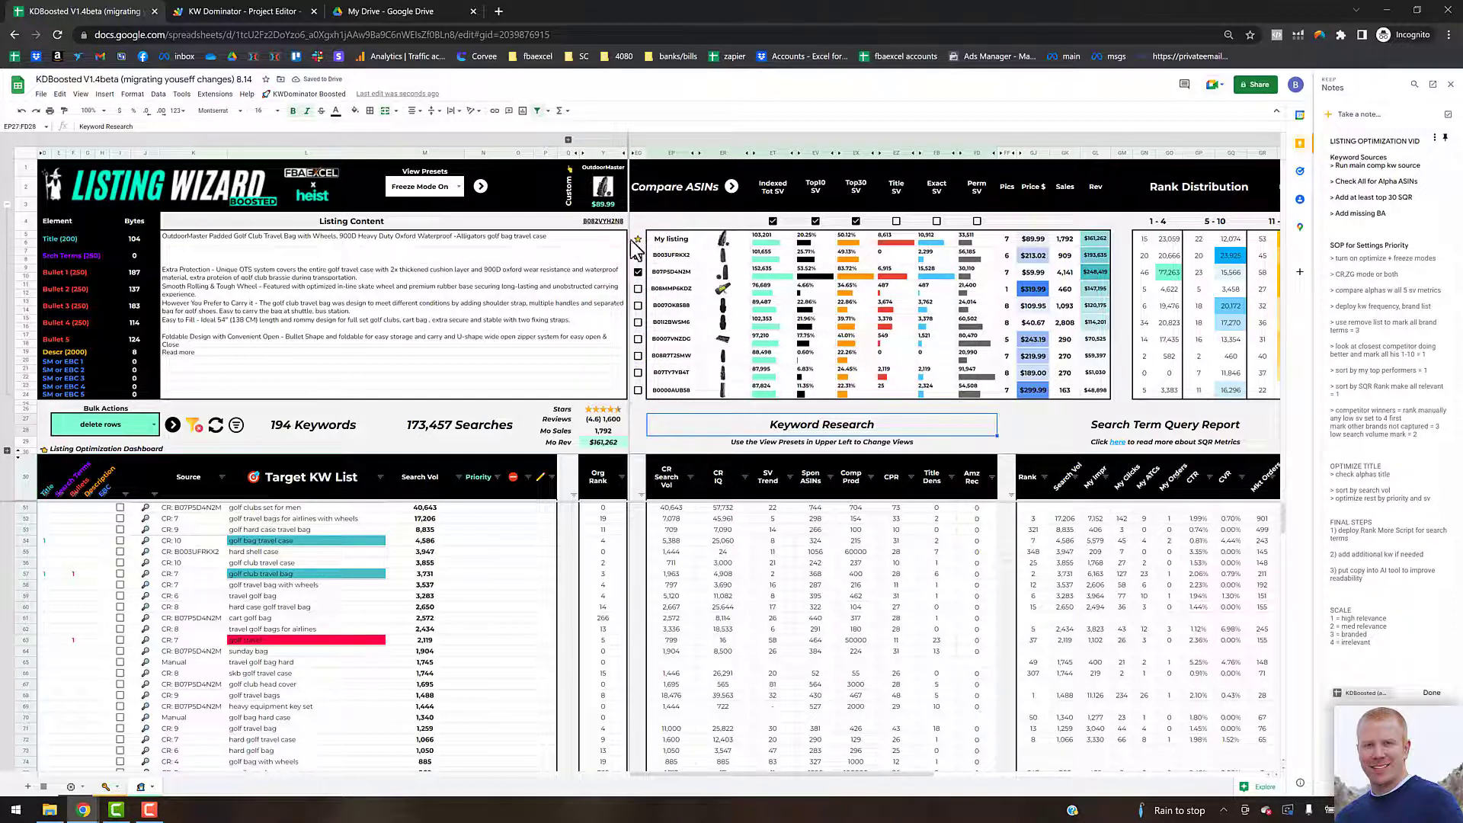
click(602, 154)
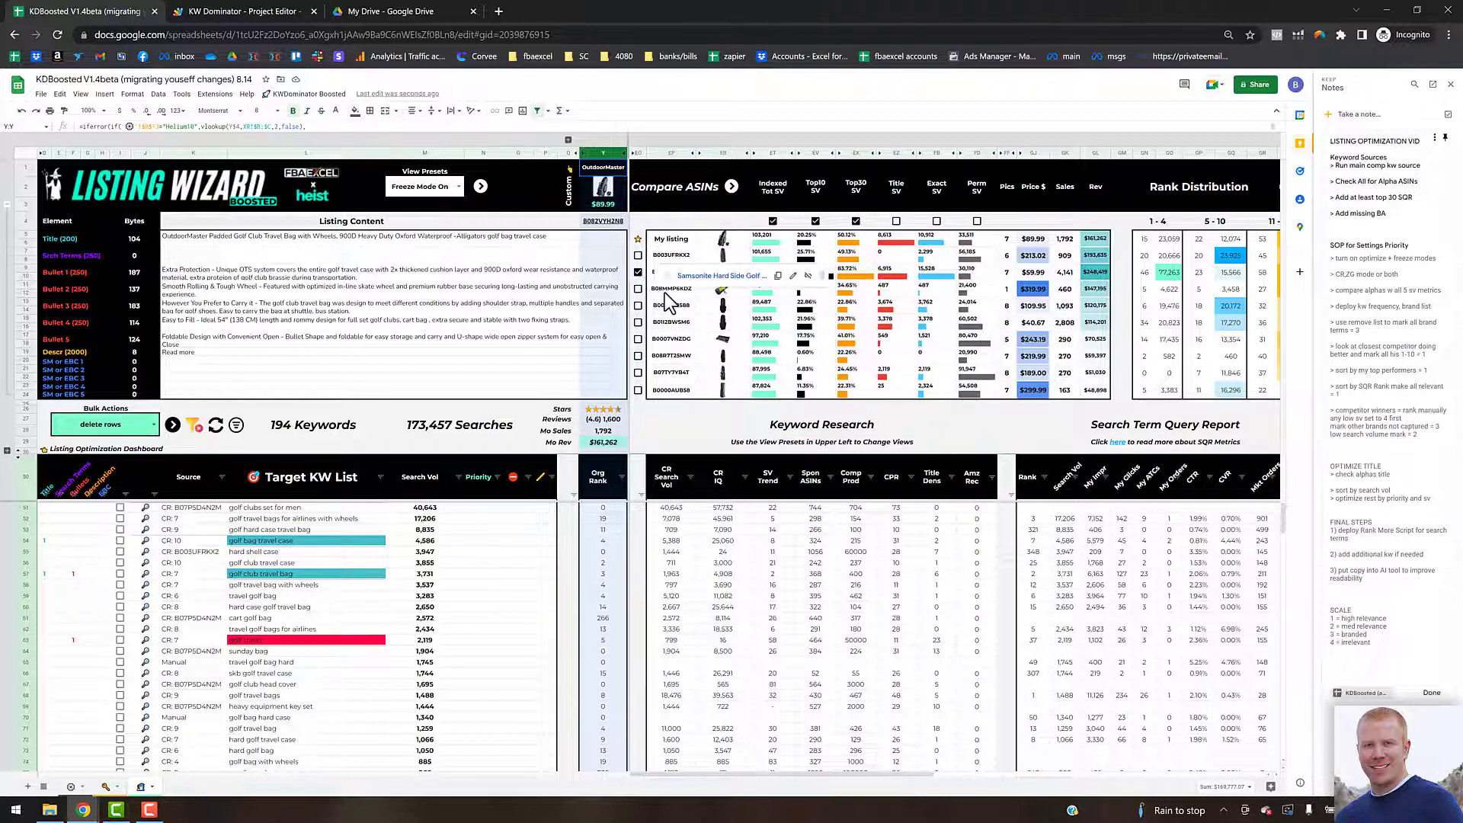
click(683, 411)
click(897, 221)
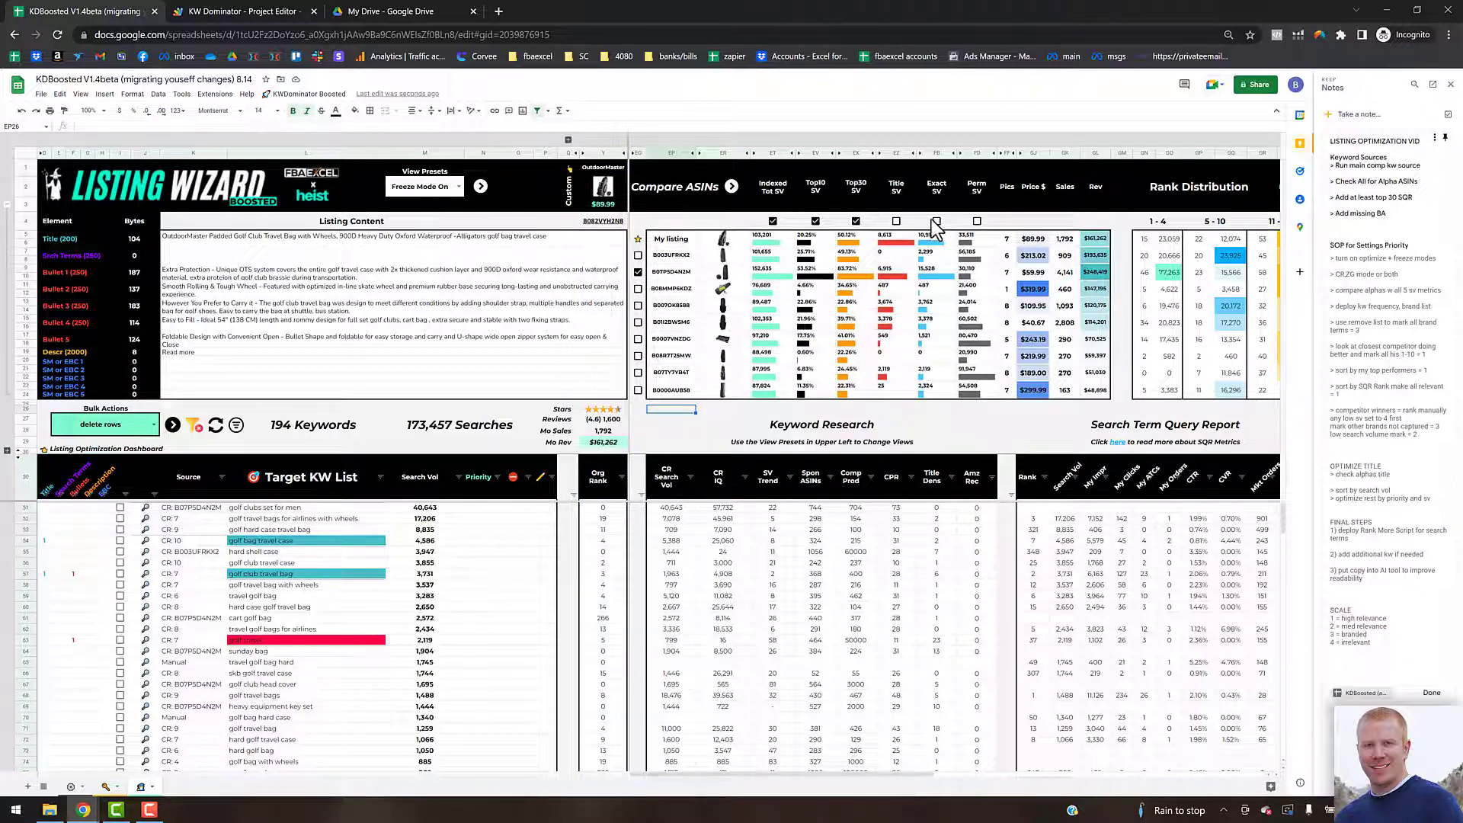
click(936, 221)
click(977, 221)
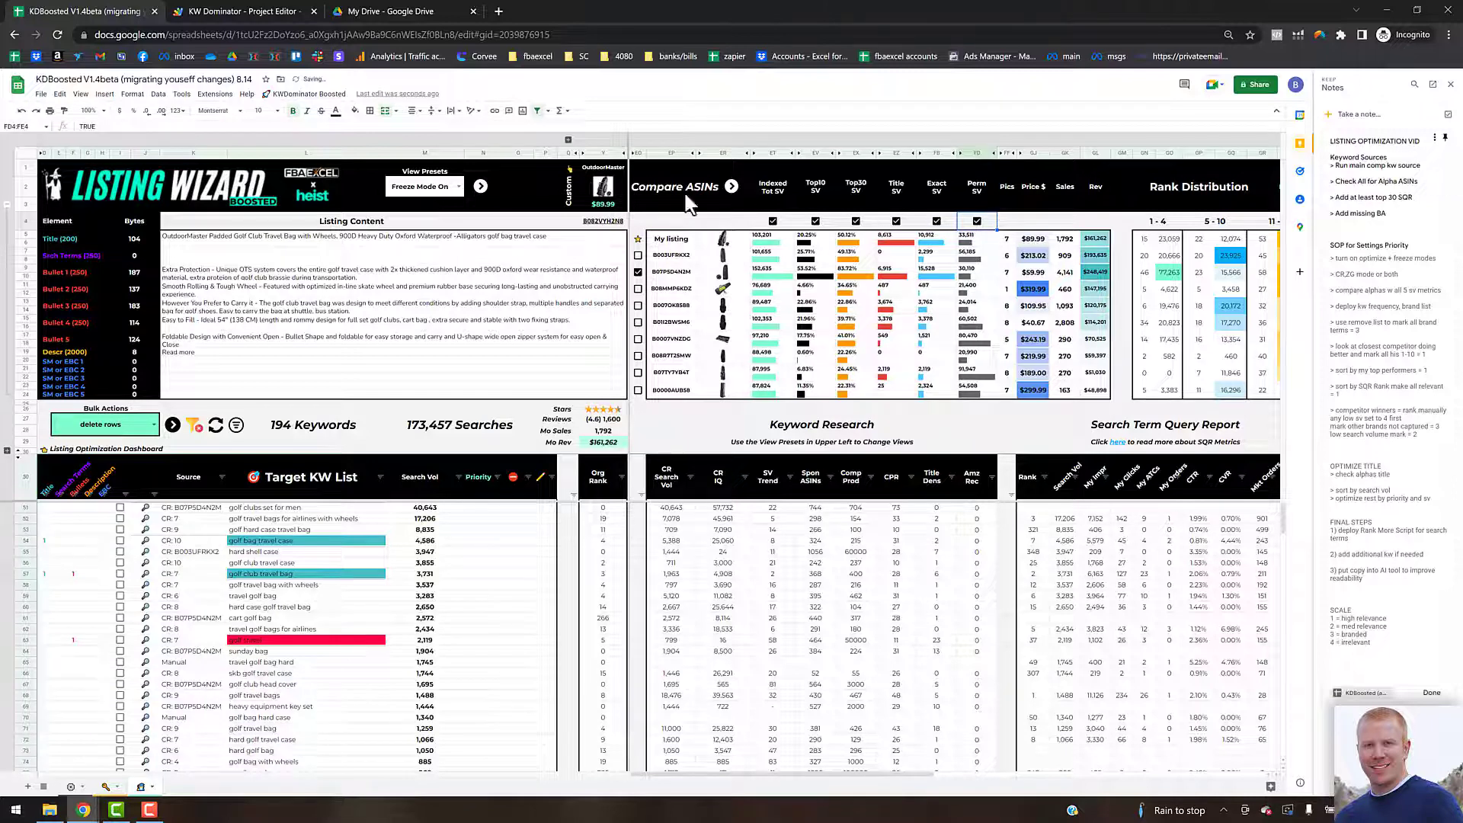
click(342, 95)
click(731, 184)
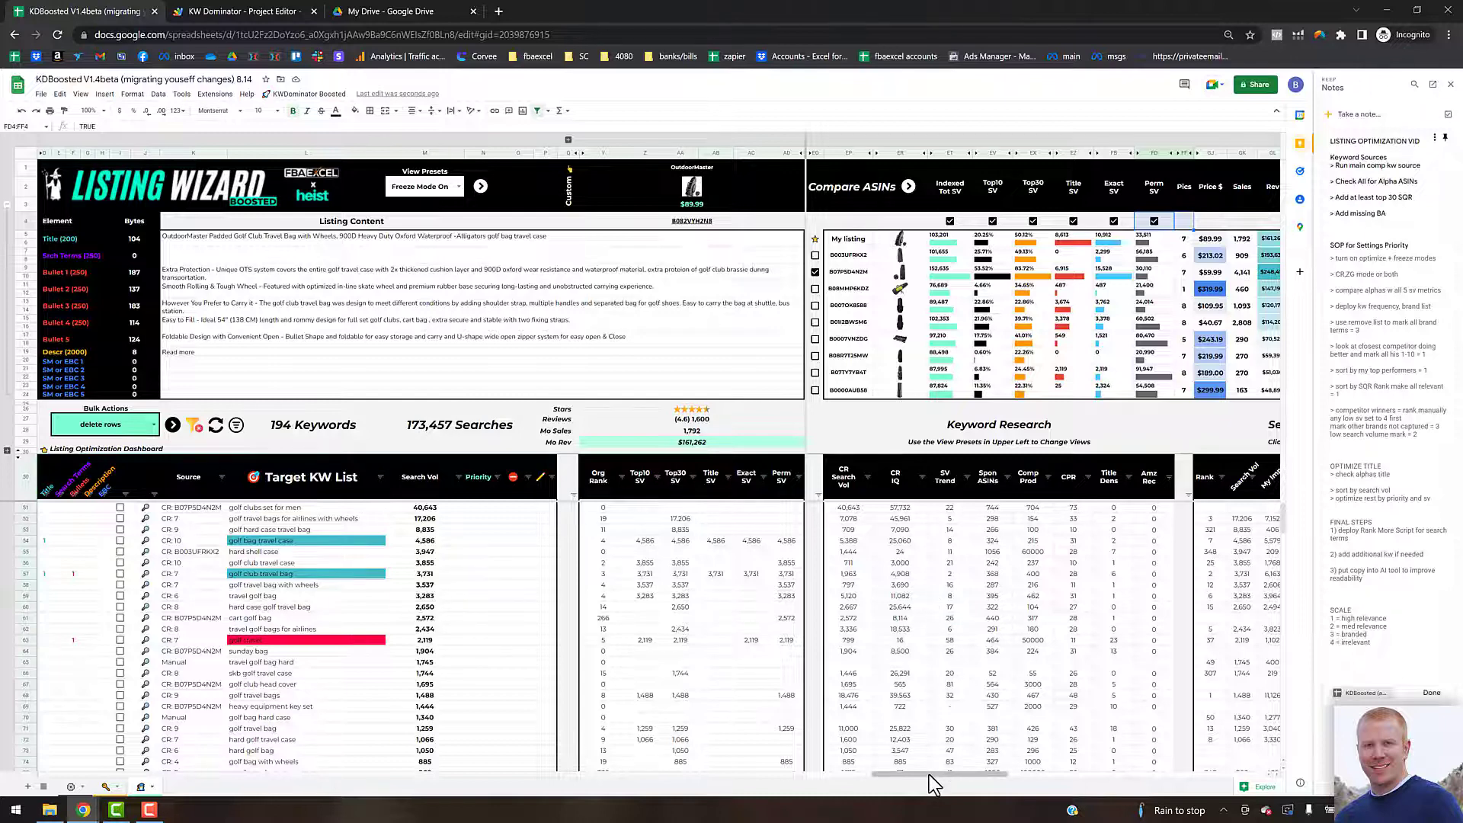
drag(929, 774, 766, 774)
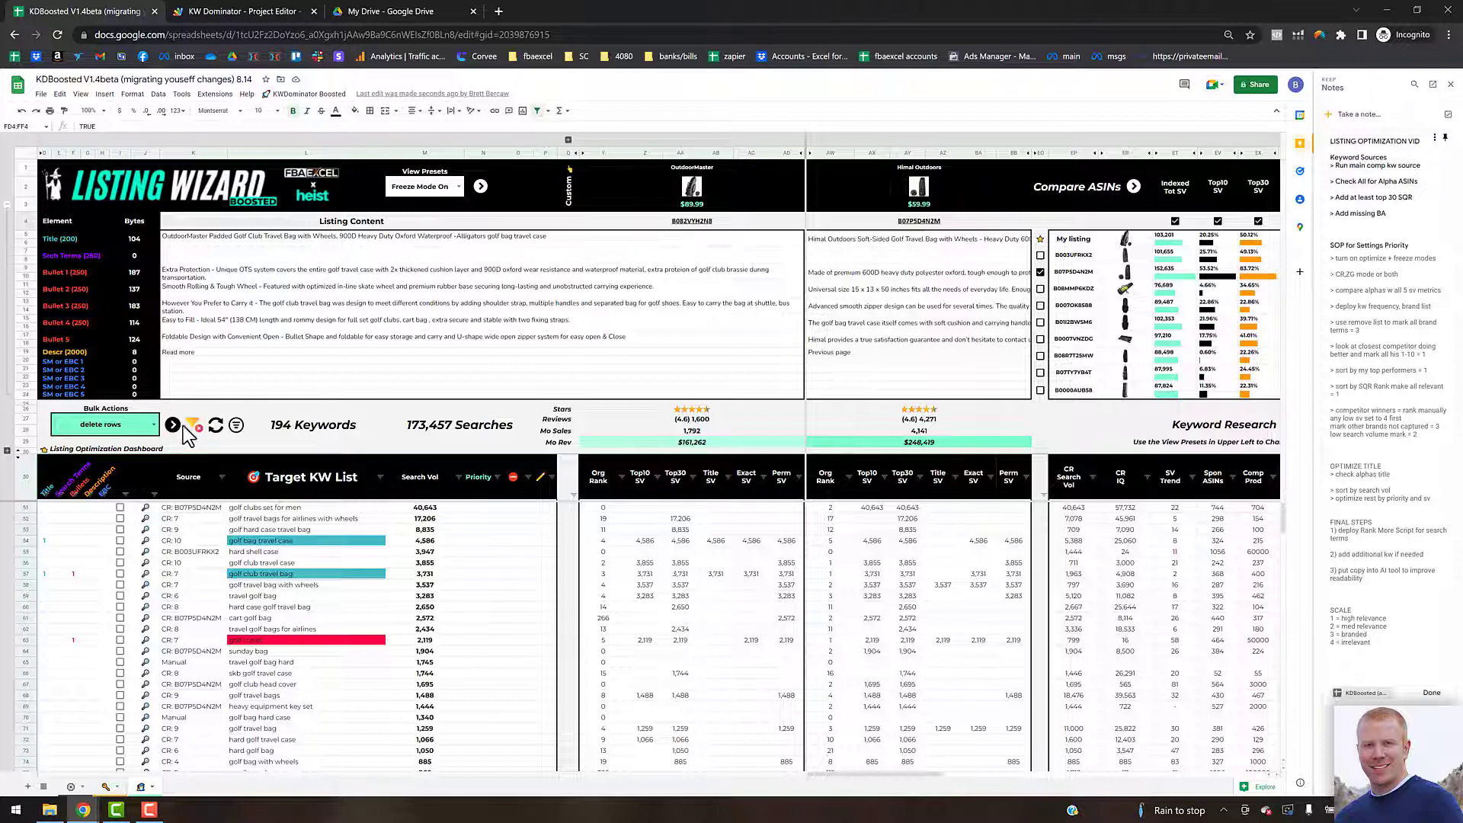
click(1055, 428)
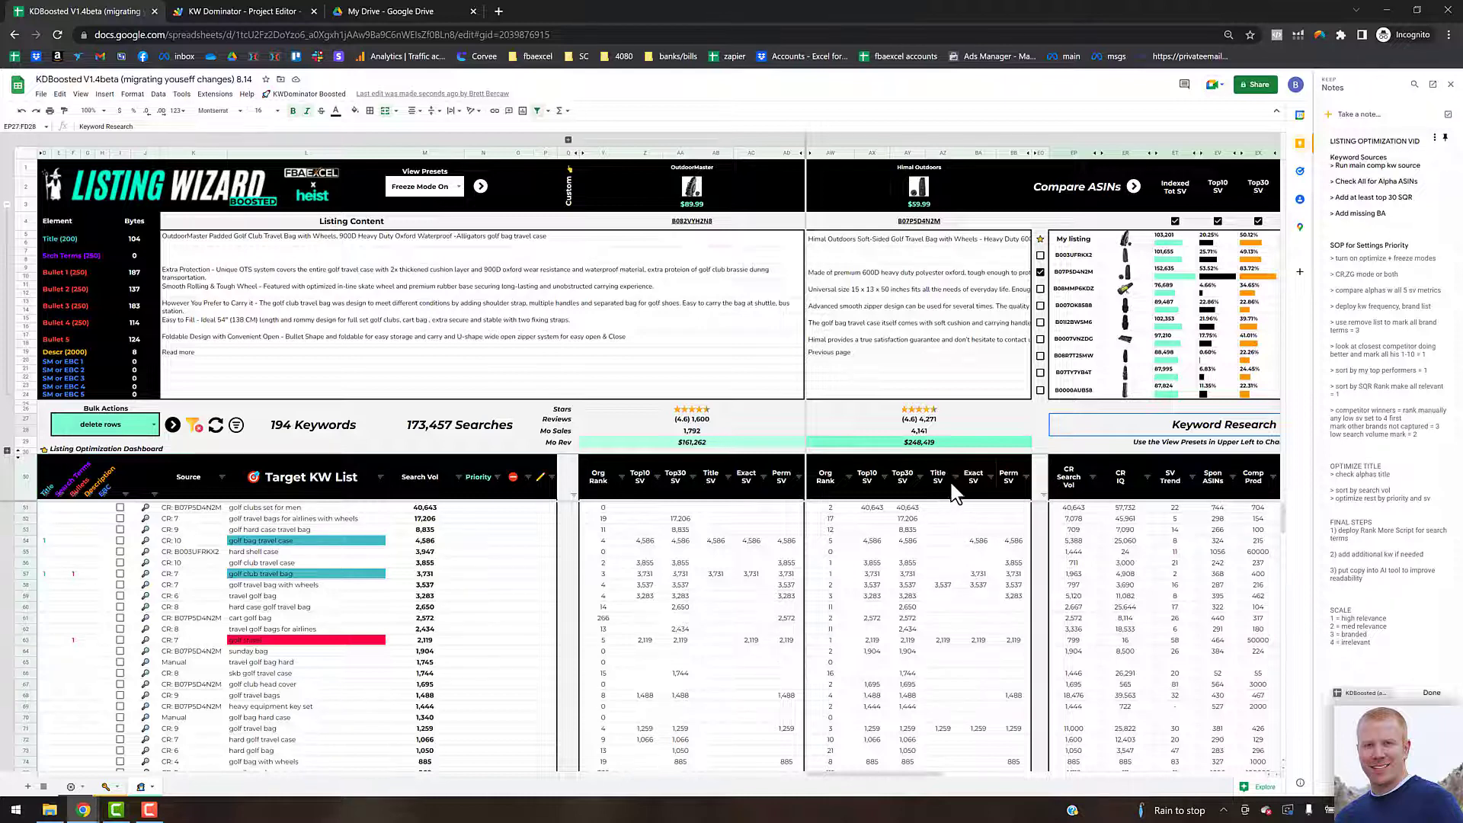
mouse_move(954, 476)
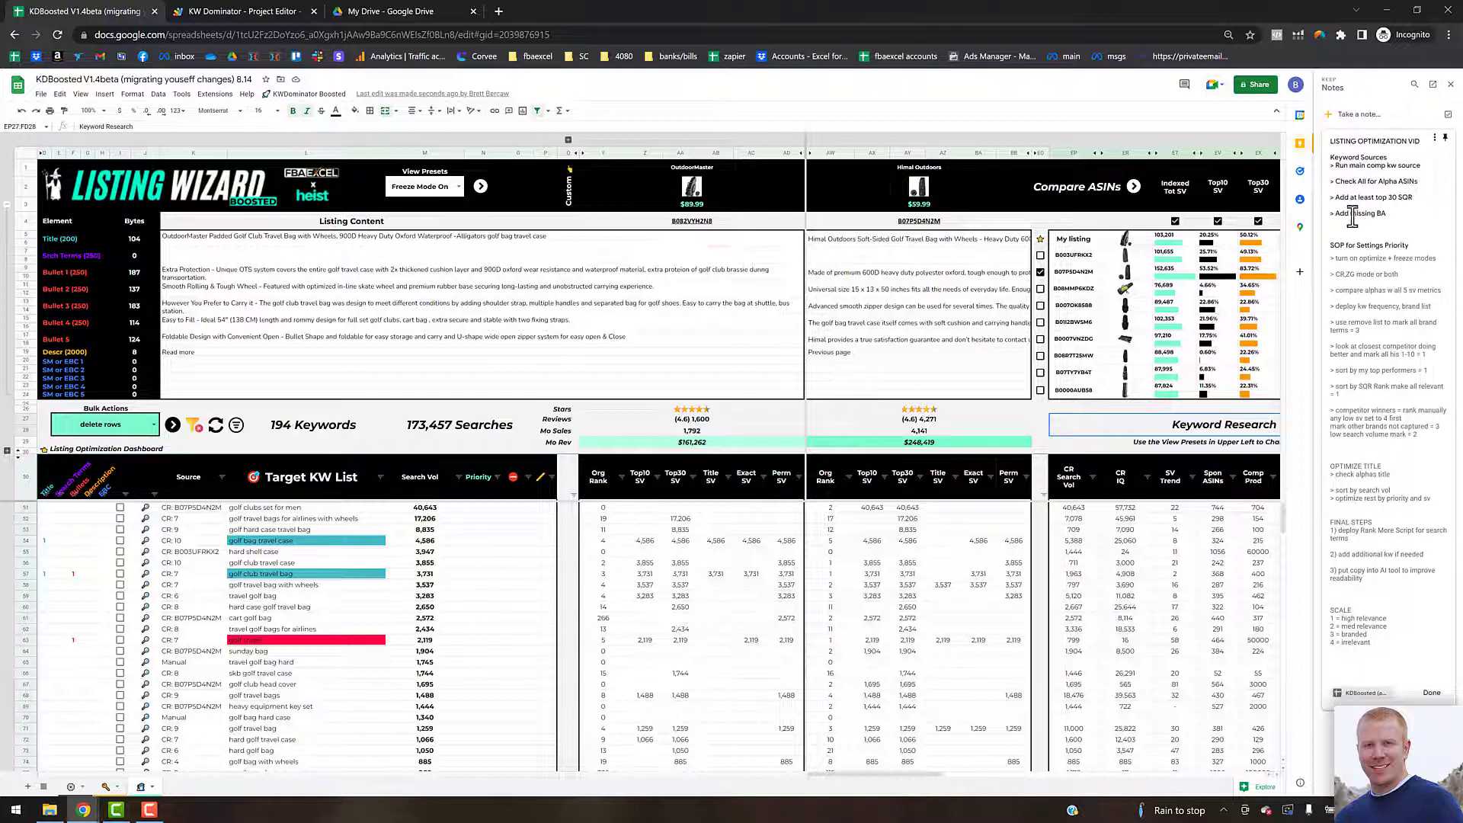
click(1346, 308)
Step: Run Check KW Frequency from the KWDominator Boosted tools to fill the keyword word-frequency table
drag(936, 773, 1268, 779)
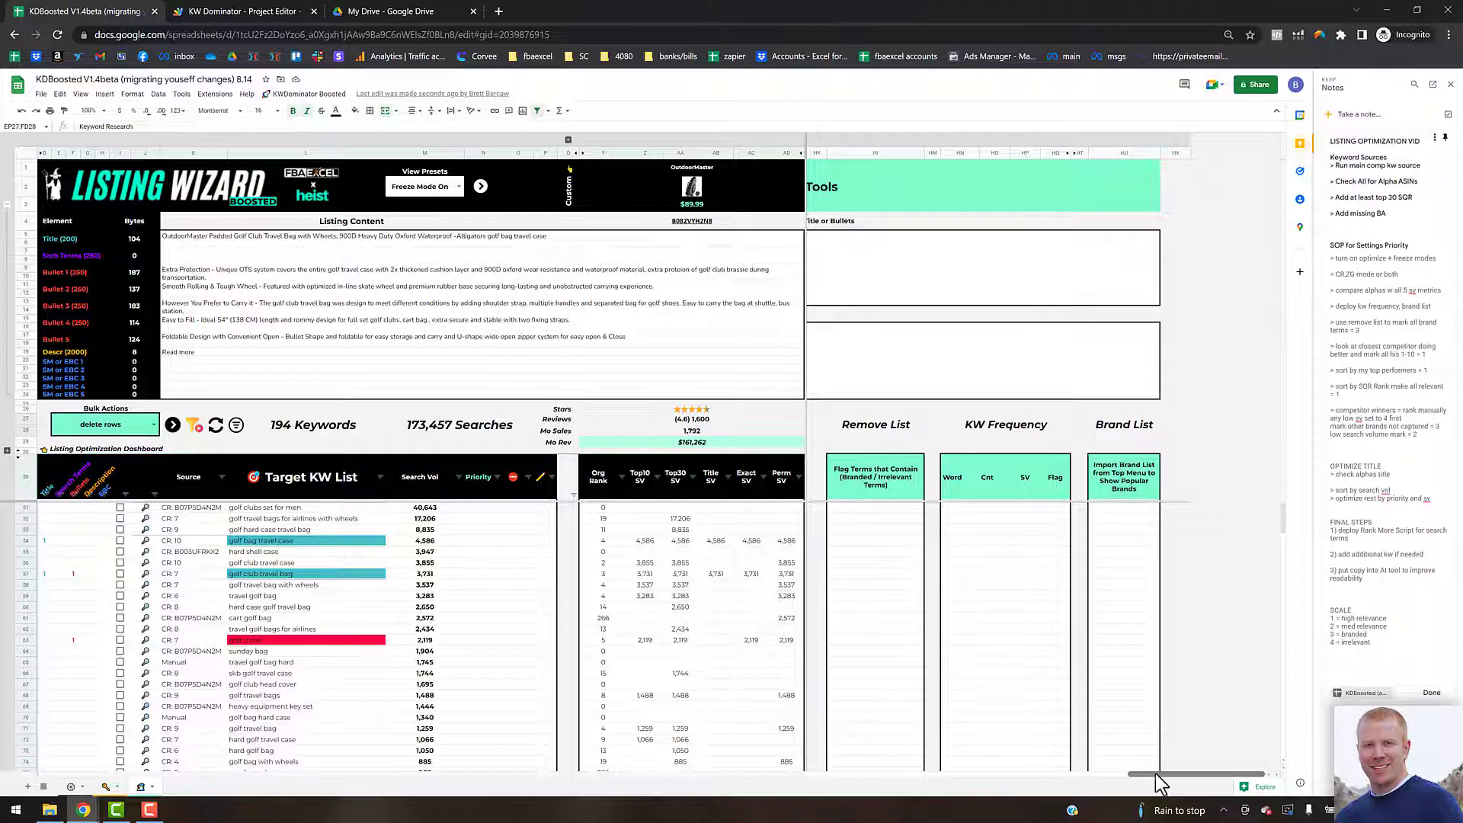
drag(1156, 775, 1154, 775)
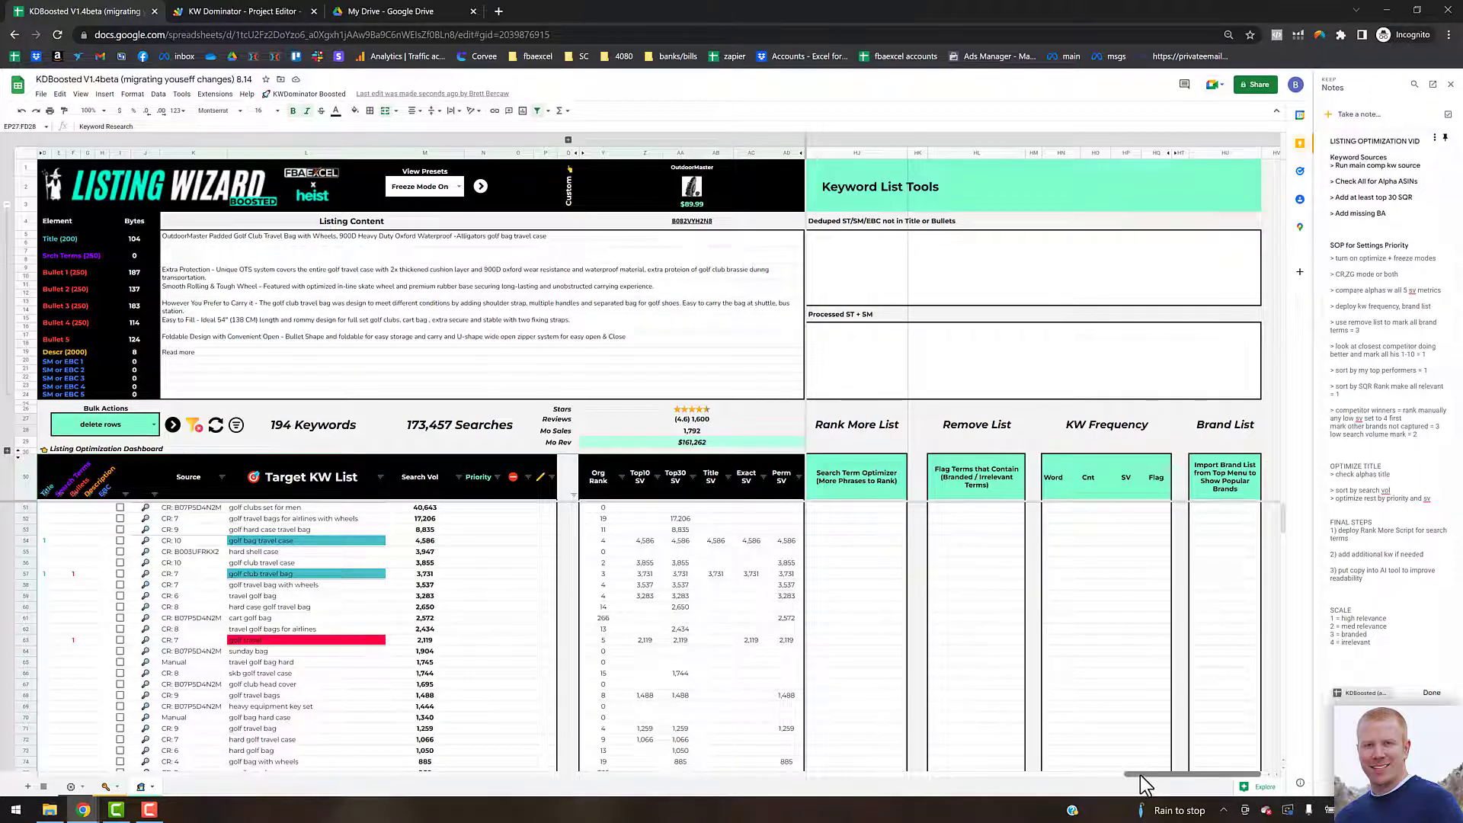
drag(1143, 783, 1151, 785)
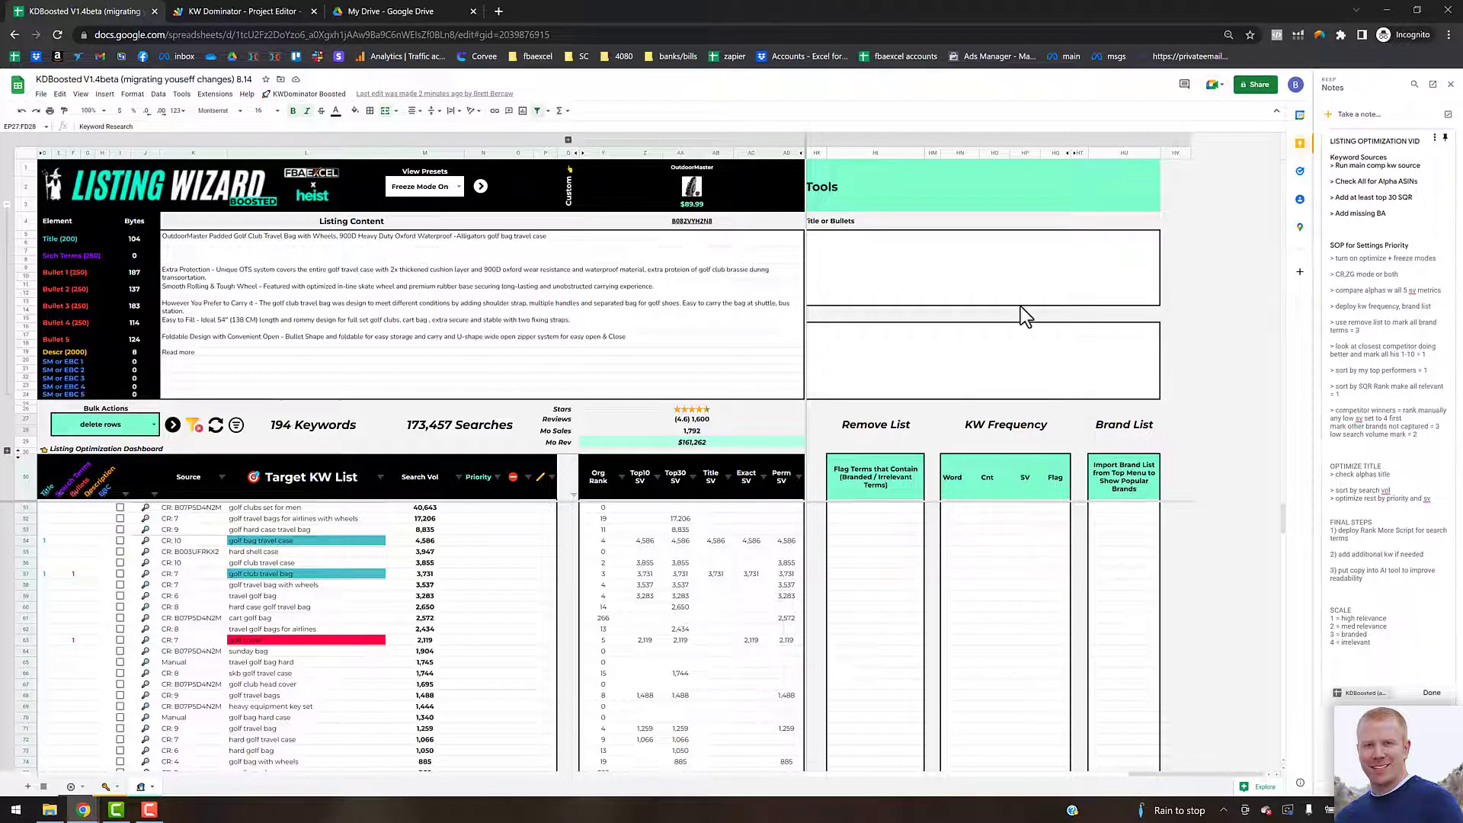
click(306, 93)
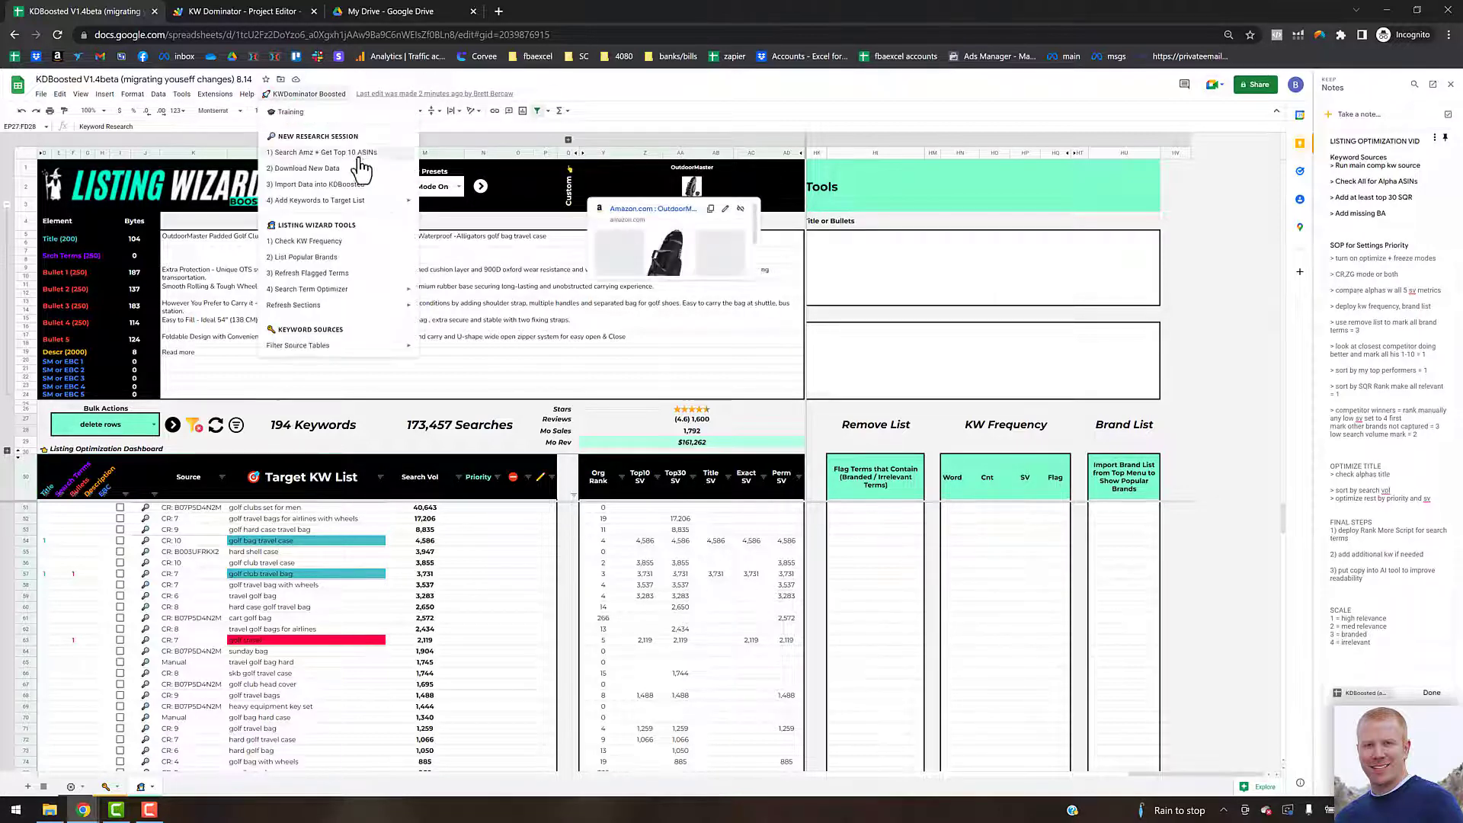
click(297, 242)
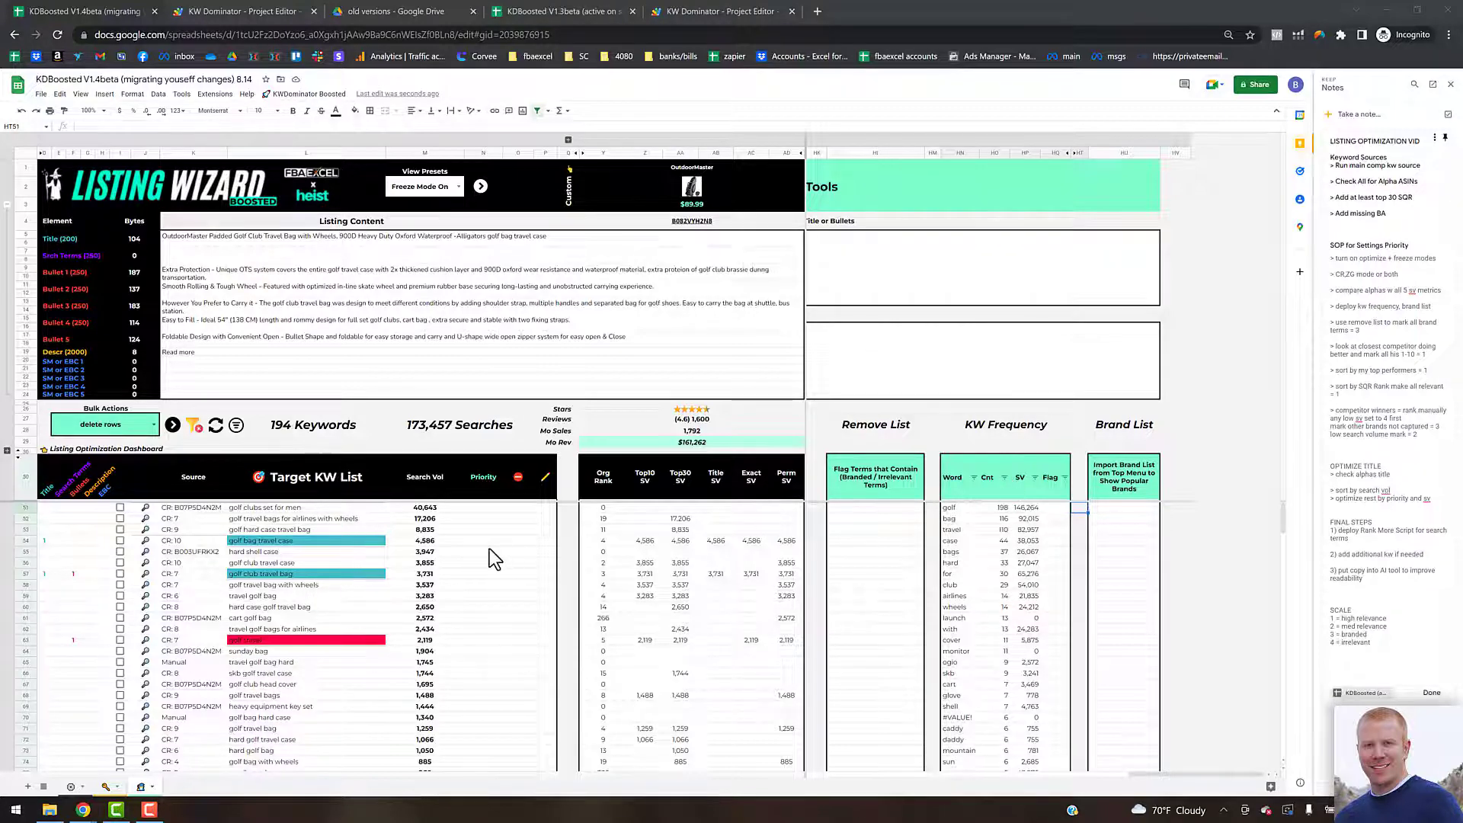
Step: Run List Popular Brands to populate the Brand List column
click(1120, 540)
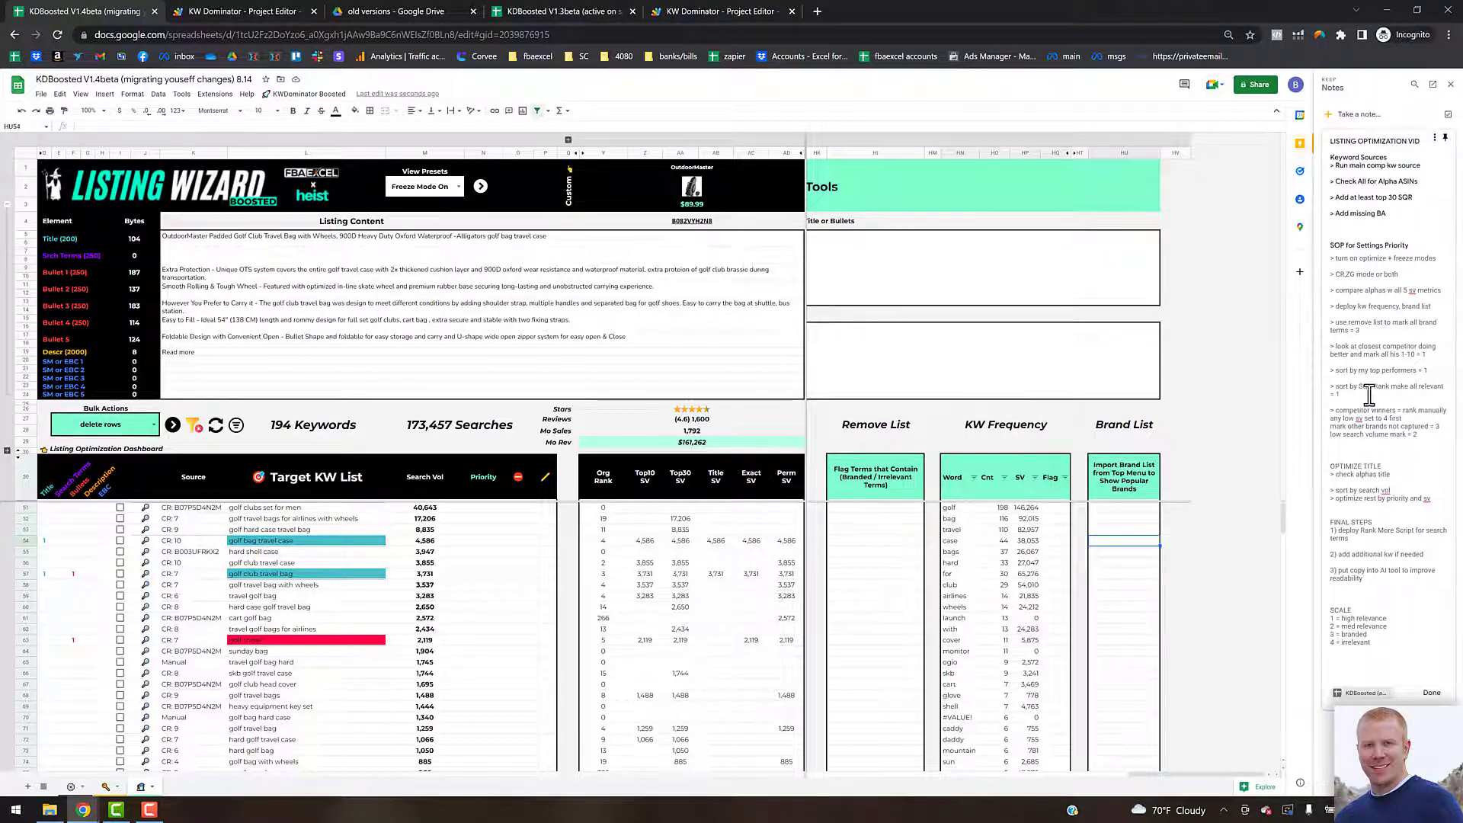
click(287, 97)
click(305, 257)
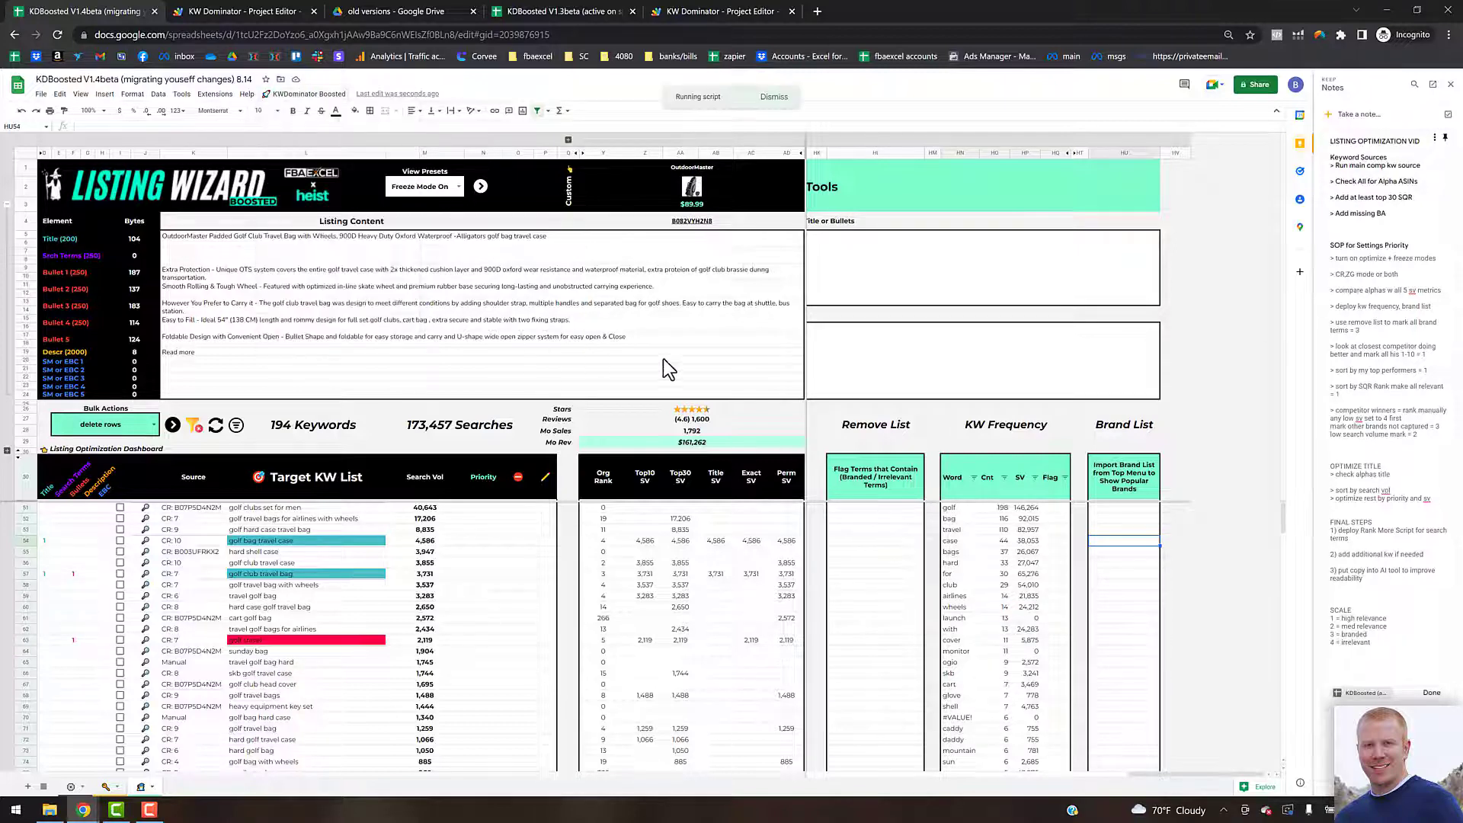
click(1111, 514)
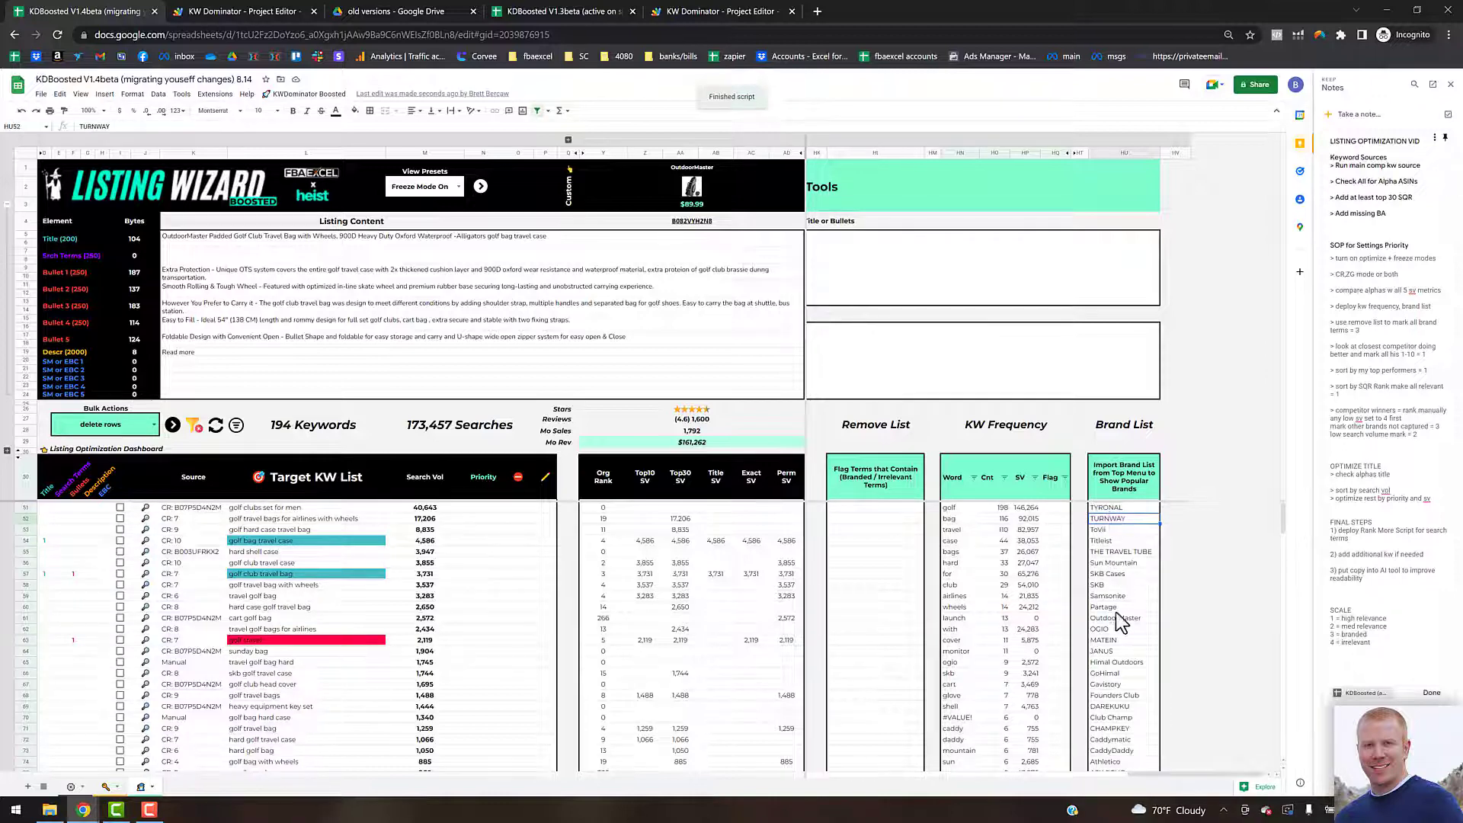
Step: Copy the whole Brand List and paste it into the Remove List's flag terms column
click(1112, 509)
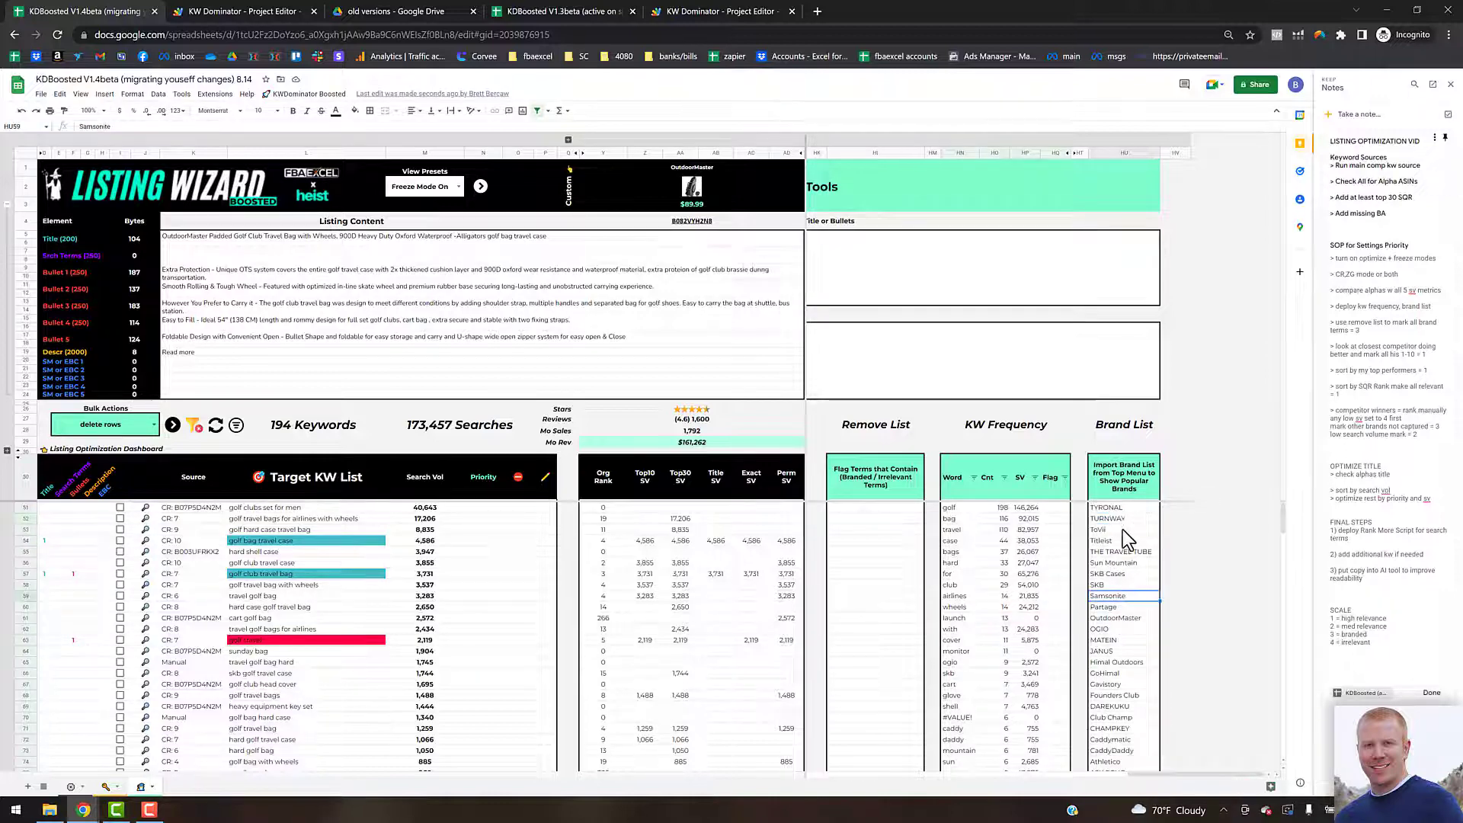
scroll(1119, 582, down, 3)
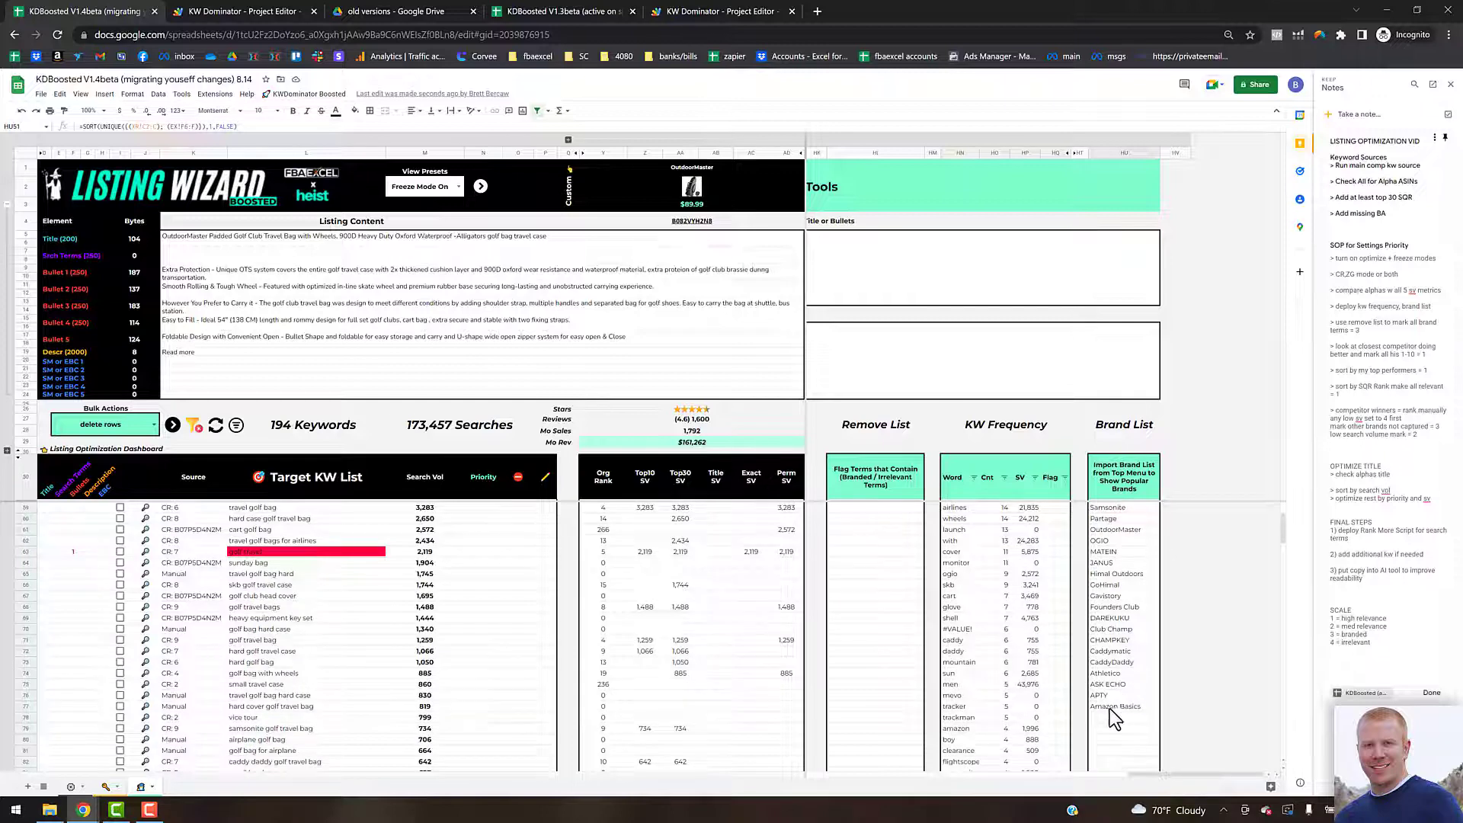
shift+click(1113, 706)
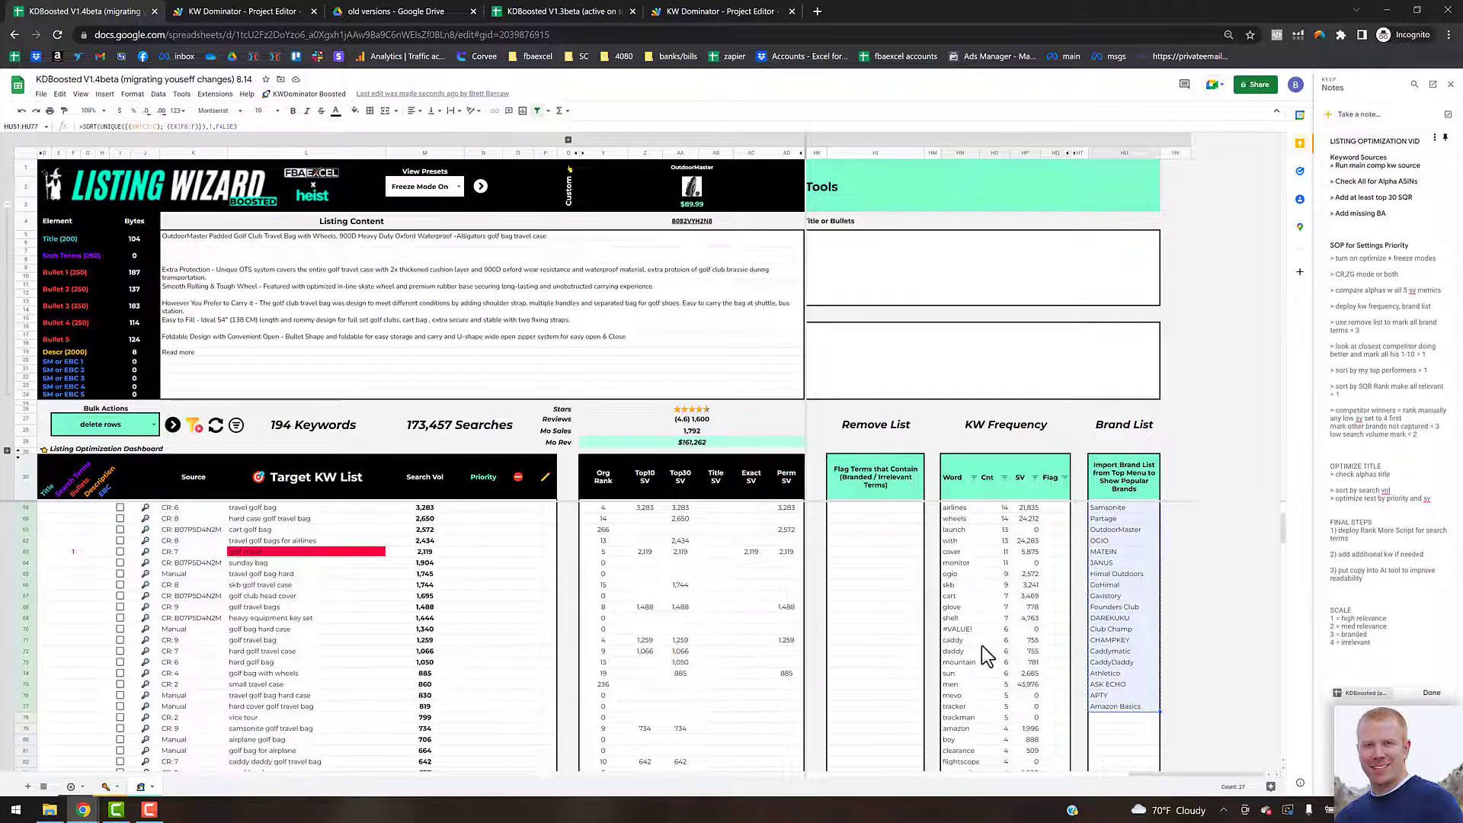
scroll(982, 646, up, 3)
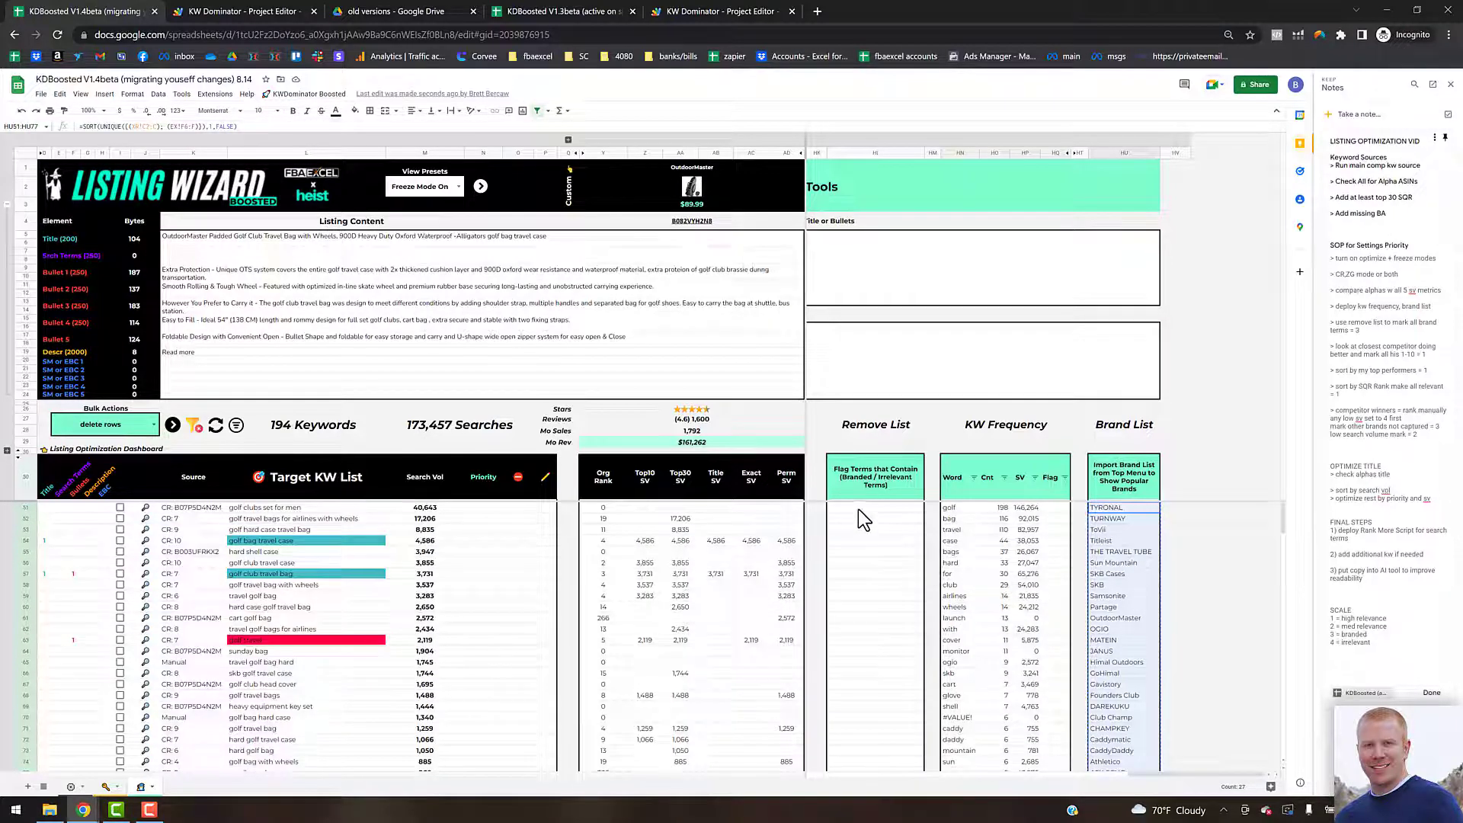
click(861, 508)
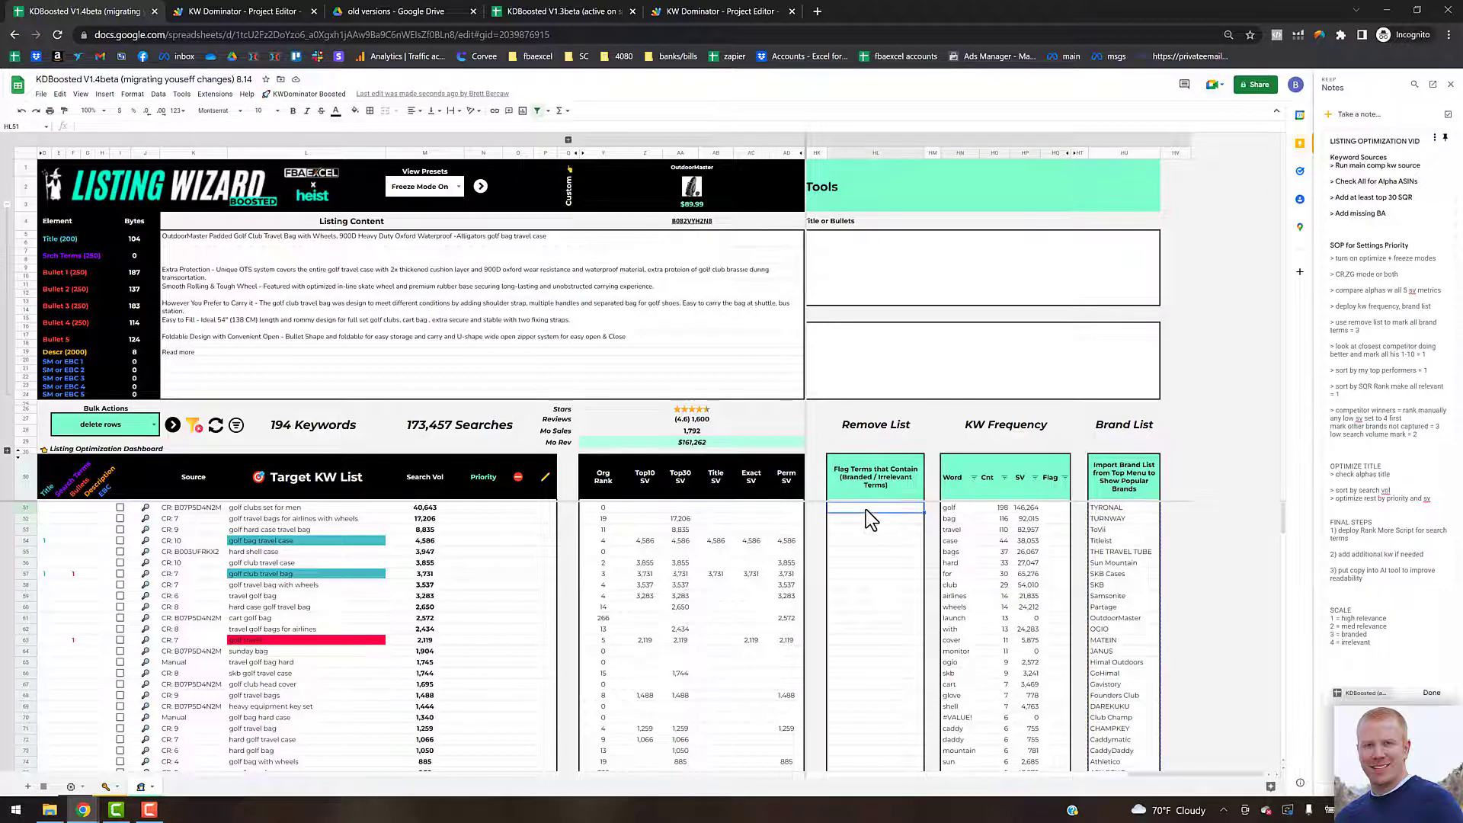
key(ctrl+v)
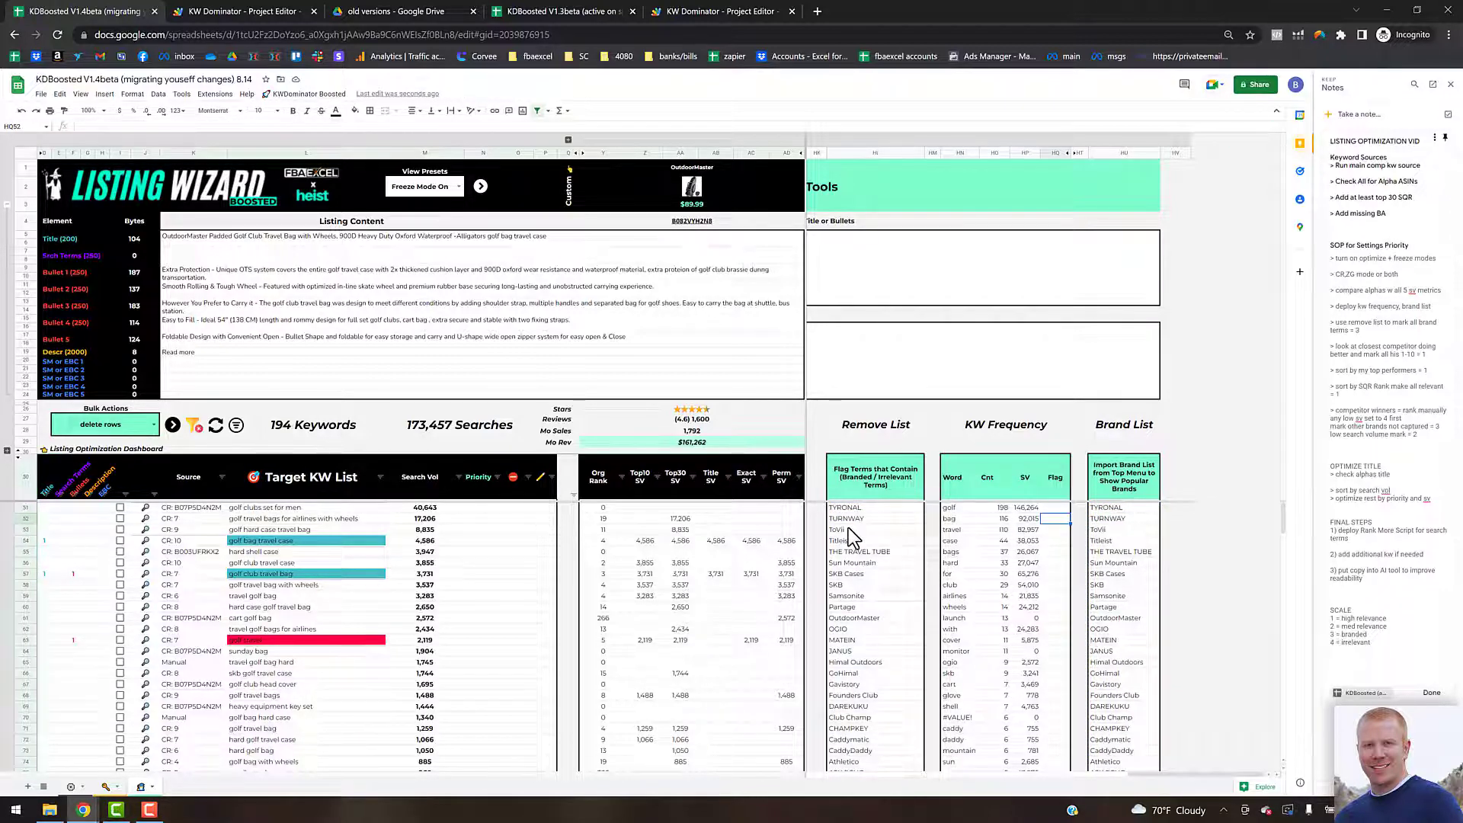
Step: Run Refresh Flagged Terms from the KWDominator Boosted tools to flag target keywords containing the listed brand terms
click(314, 96)
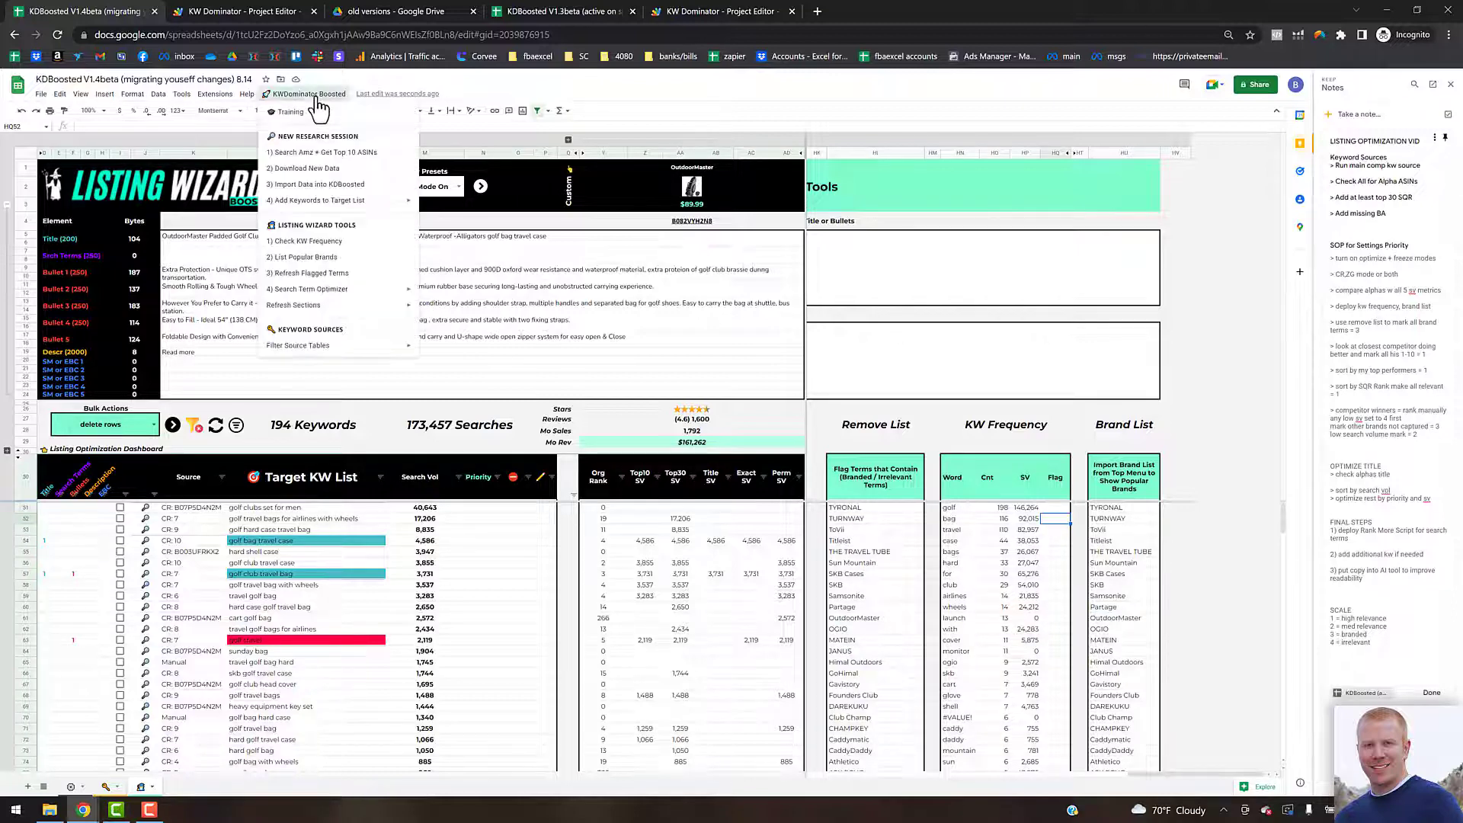
click(310, 273)
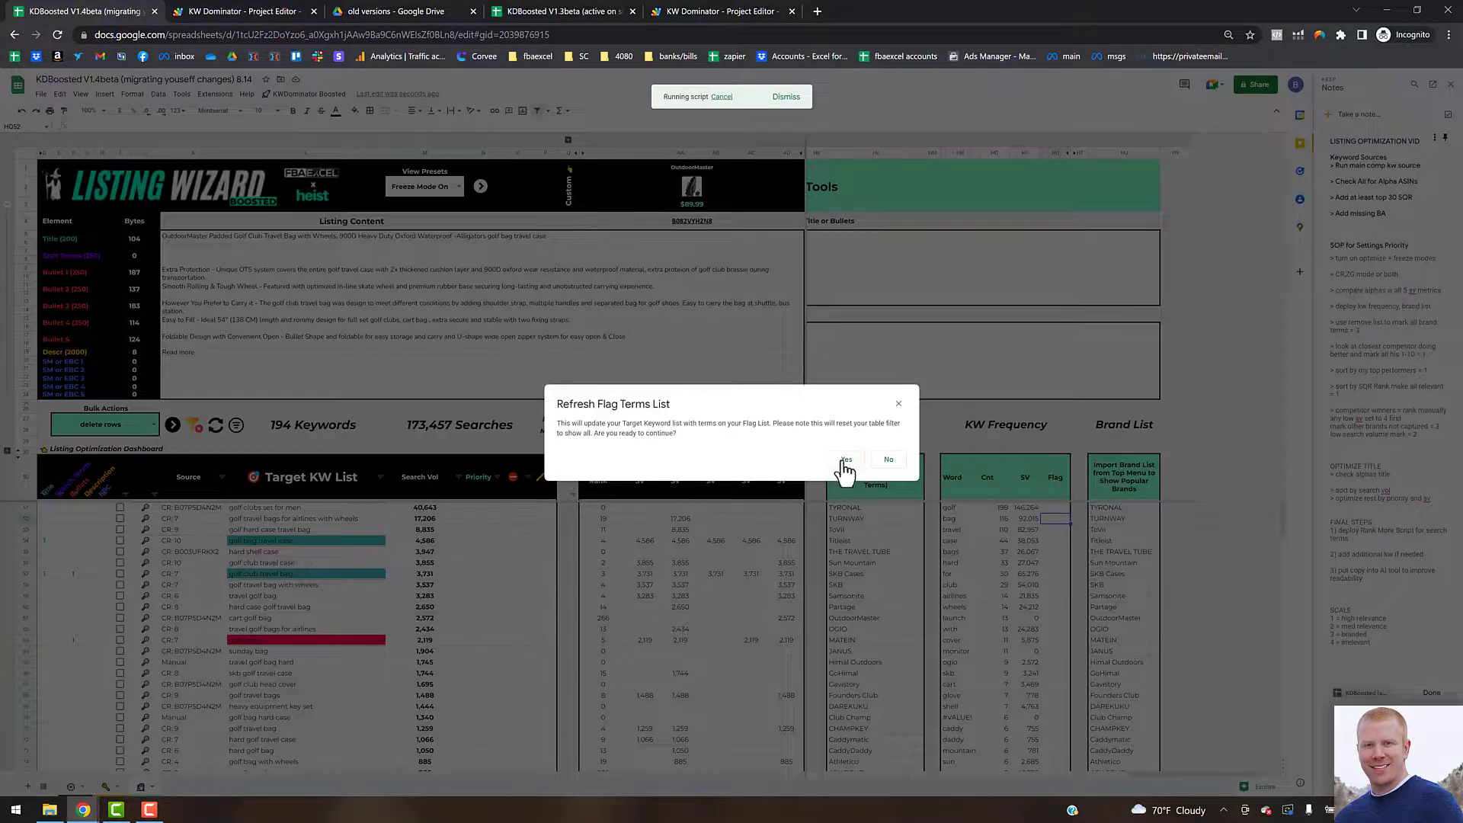
click(846, 460)
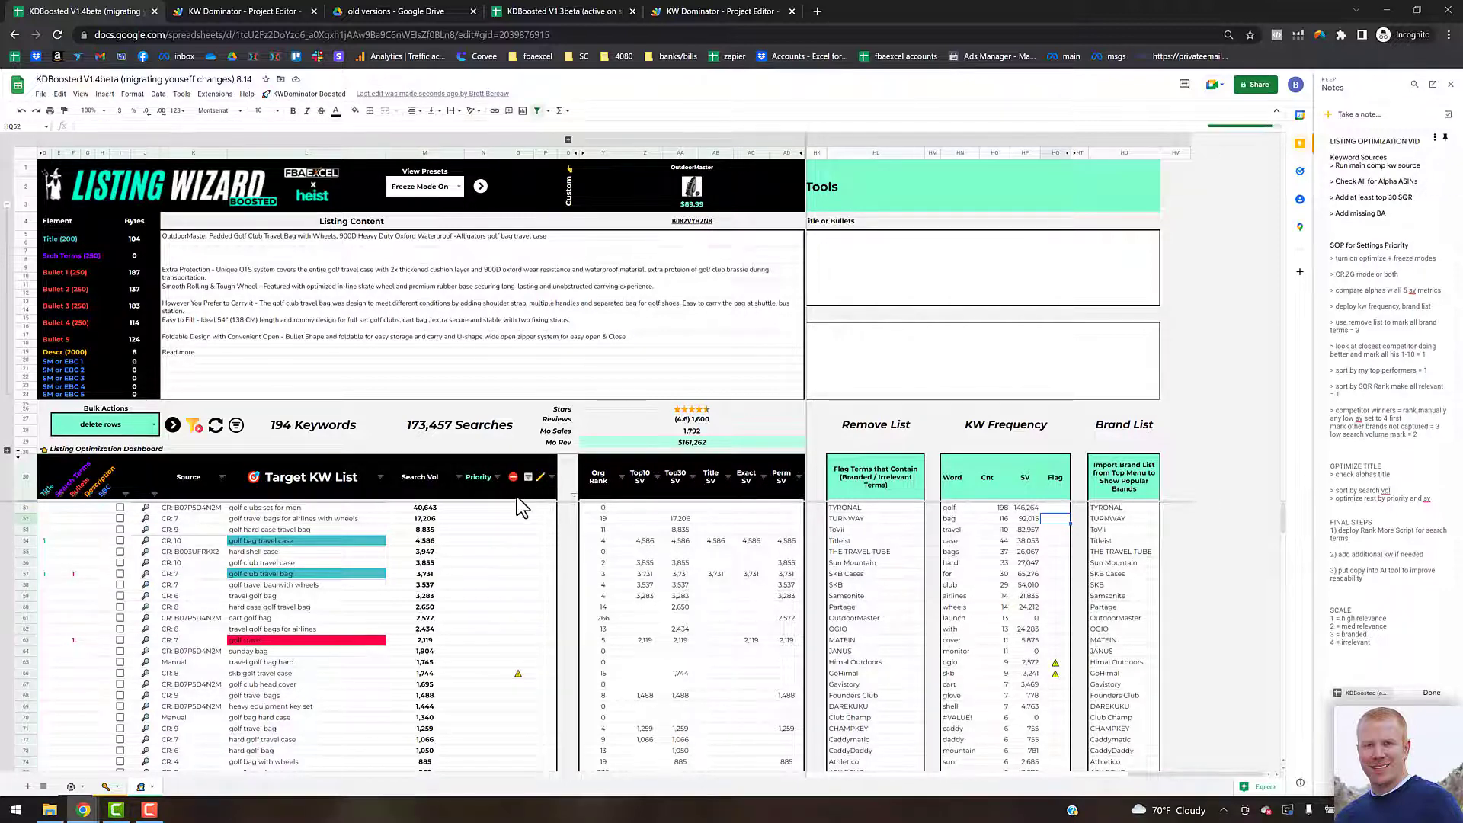
Step: Sort the target keywords by the flag column, Z to A, and set priority 3 for all flagged keywords
click(528, 478)
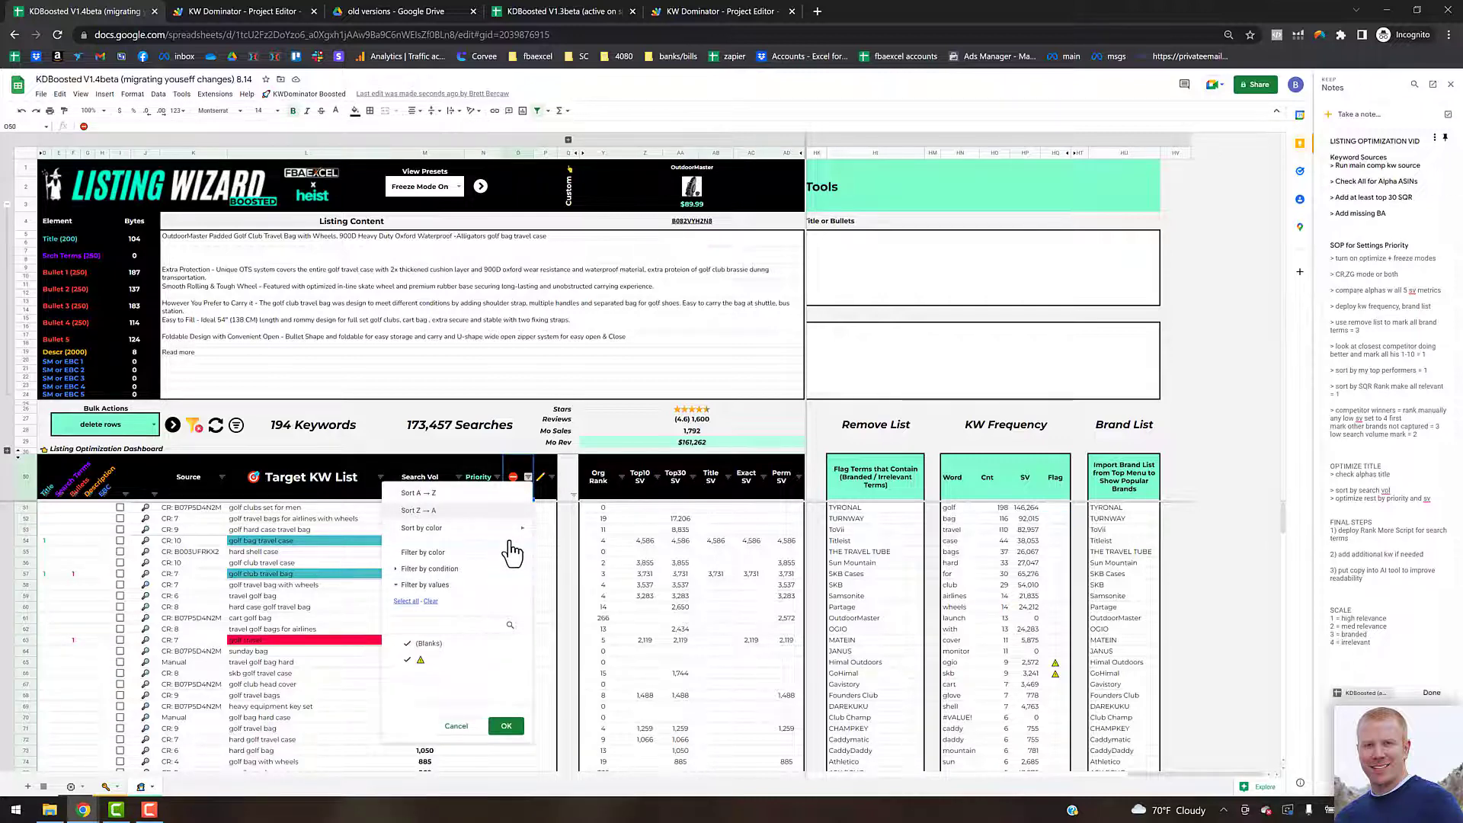
click(484, 509)
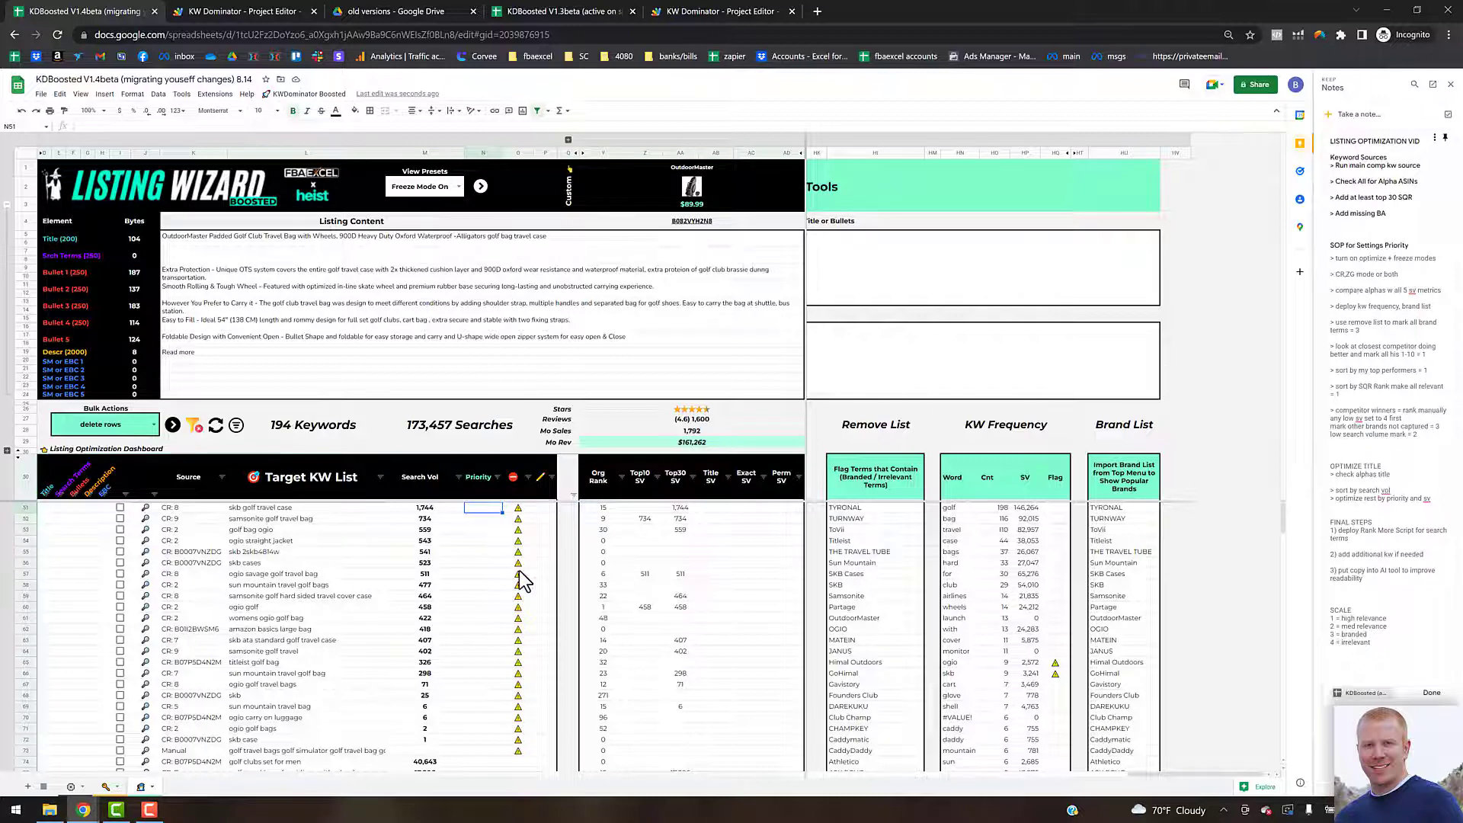
text(3)
key(Down)
key(Down)
click(489, 508)
drag(503, 512, 492, 751)
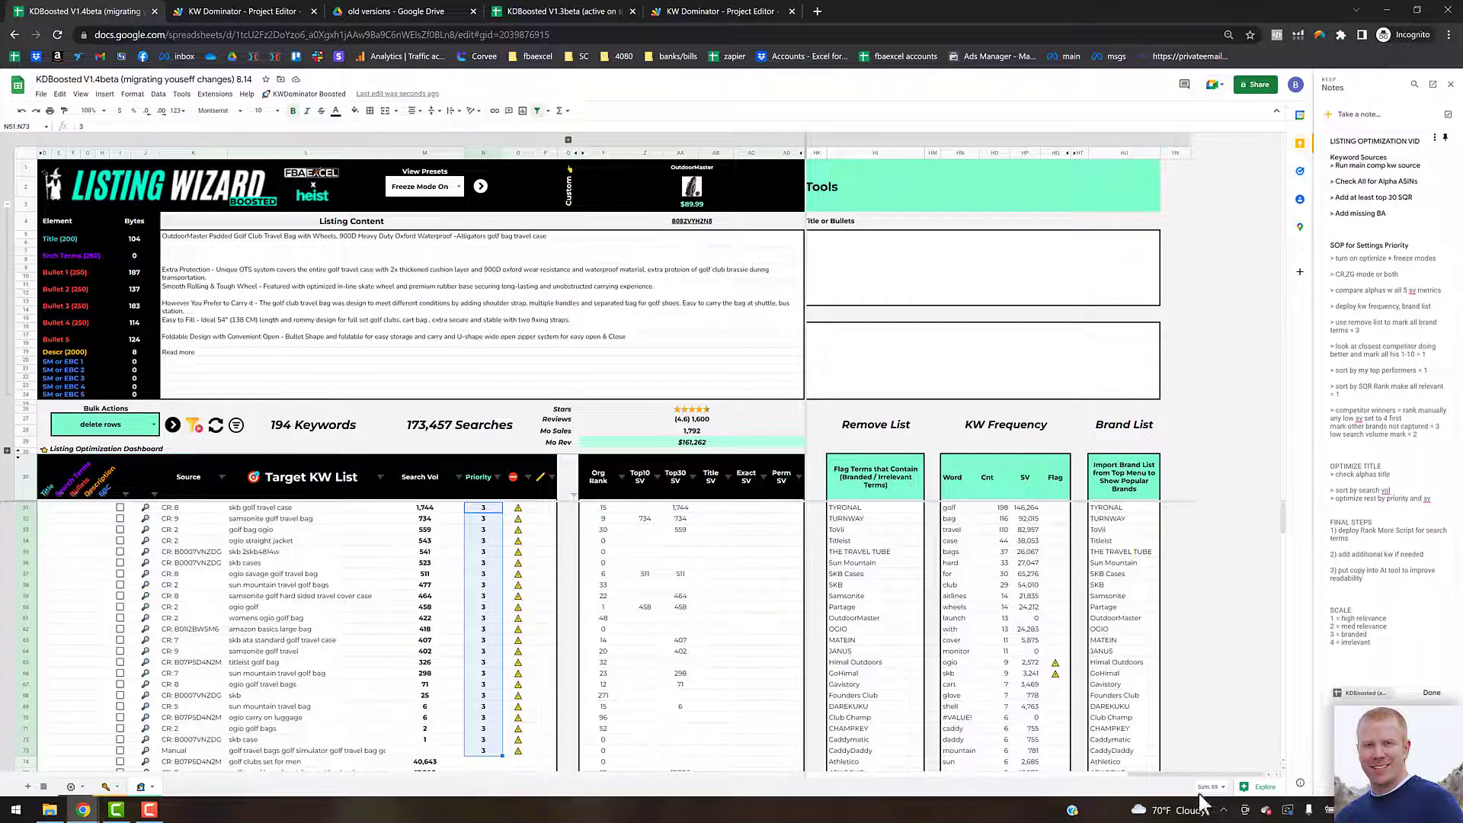
Step: Sort the keyword list by the compared competitor's organic rank, A to Z, and adjust its value filter
drag(1182, 774, 788, 777)
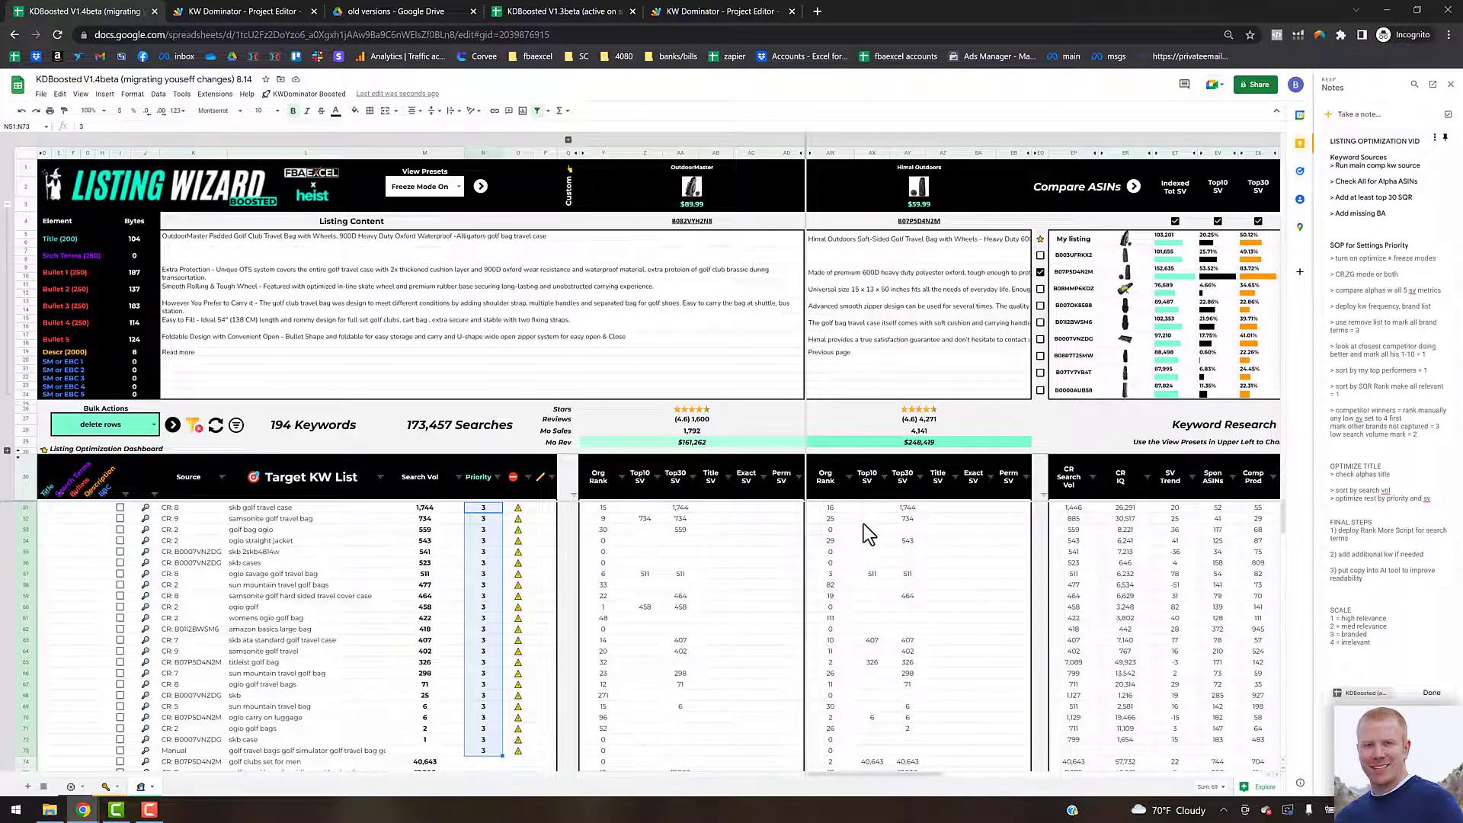
click(849, 477)
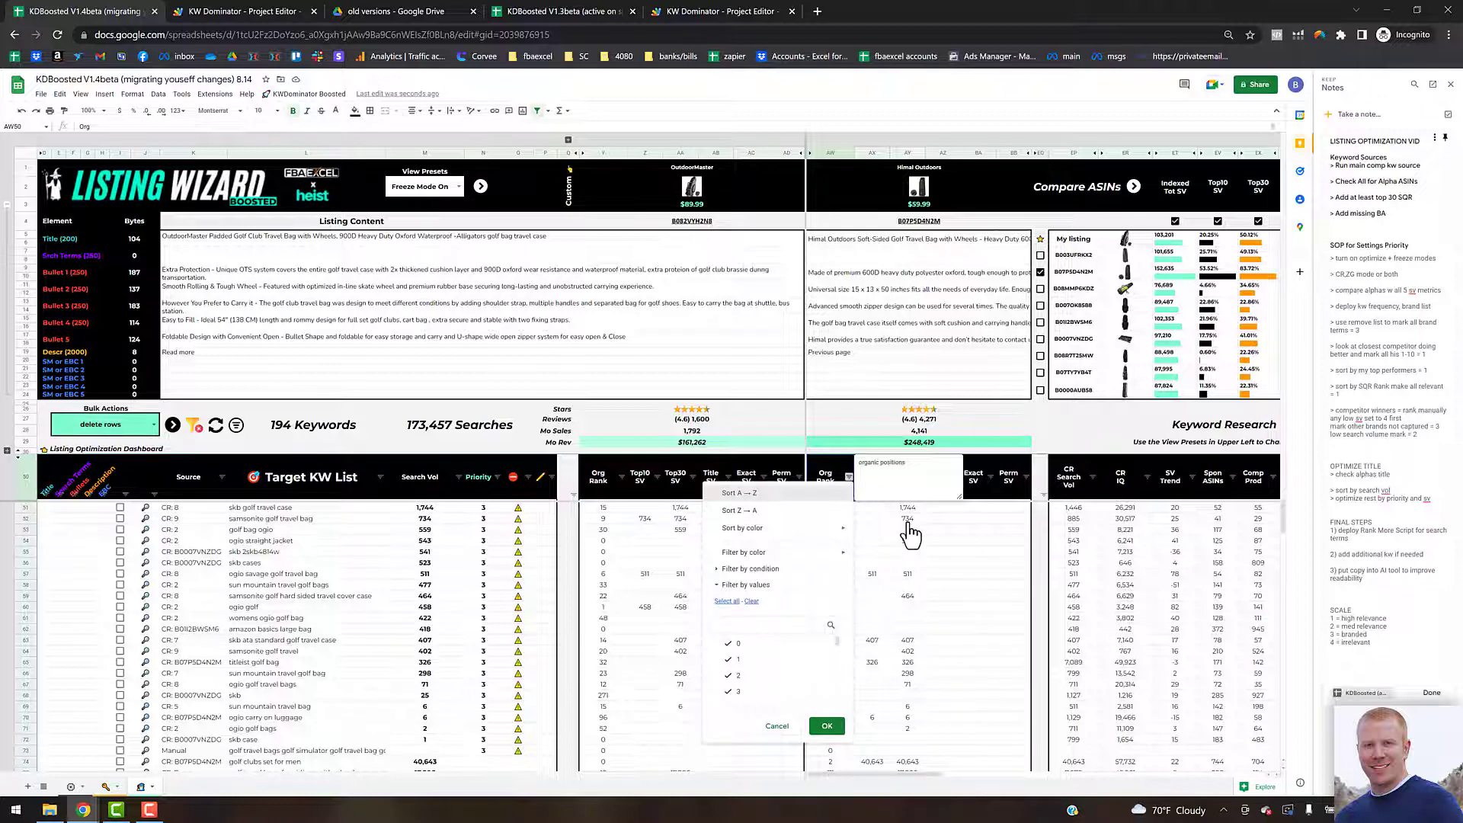
key(Return)
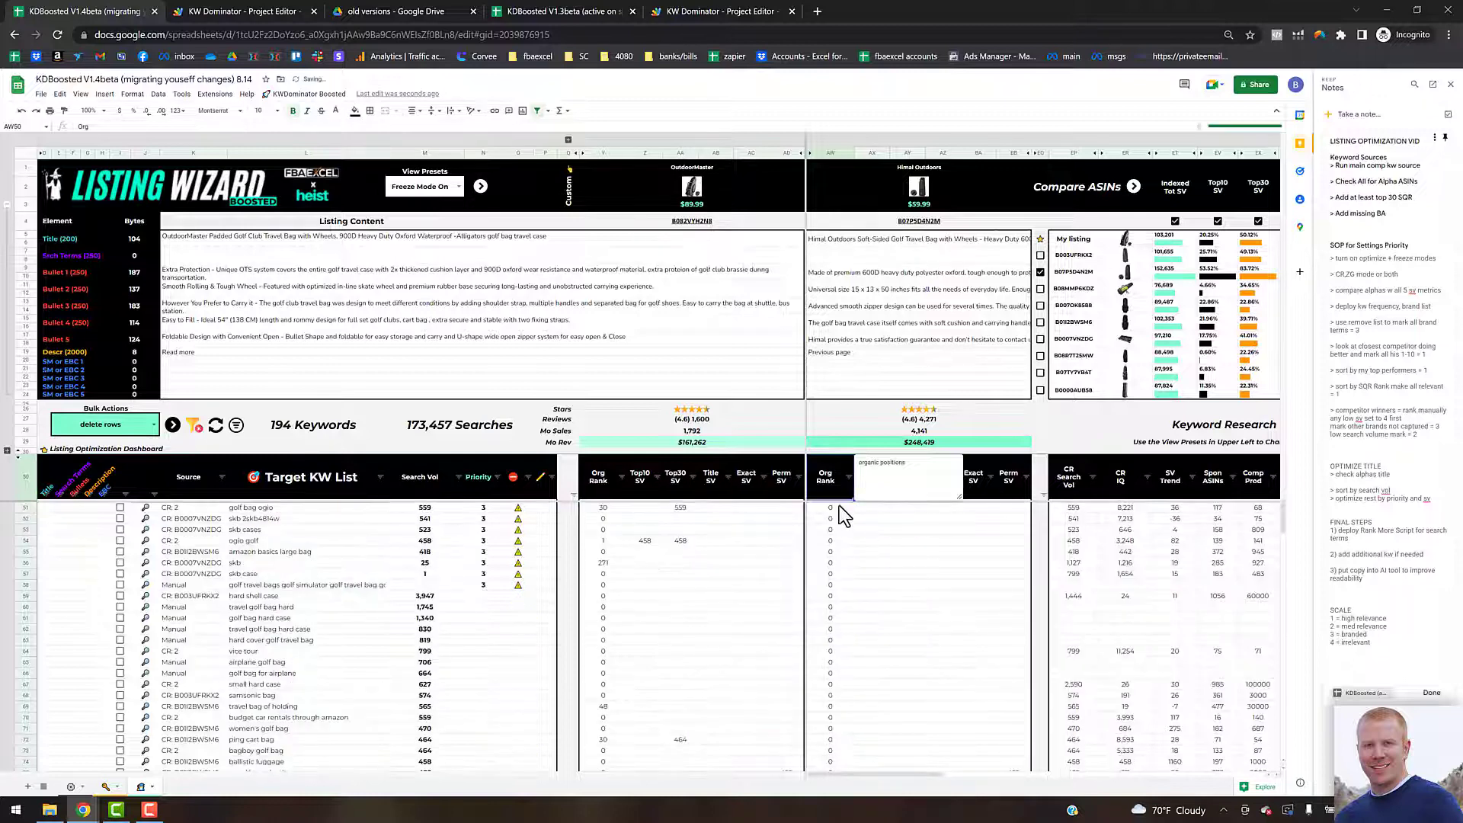
click(849, 478)
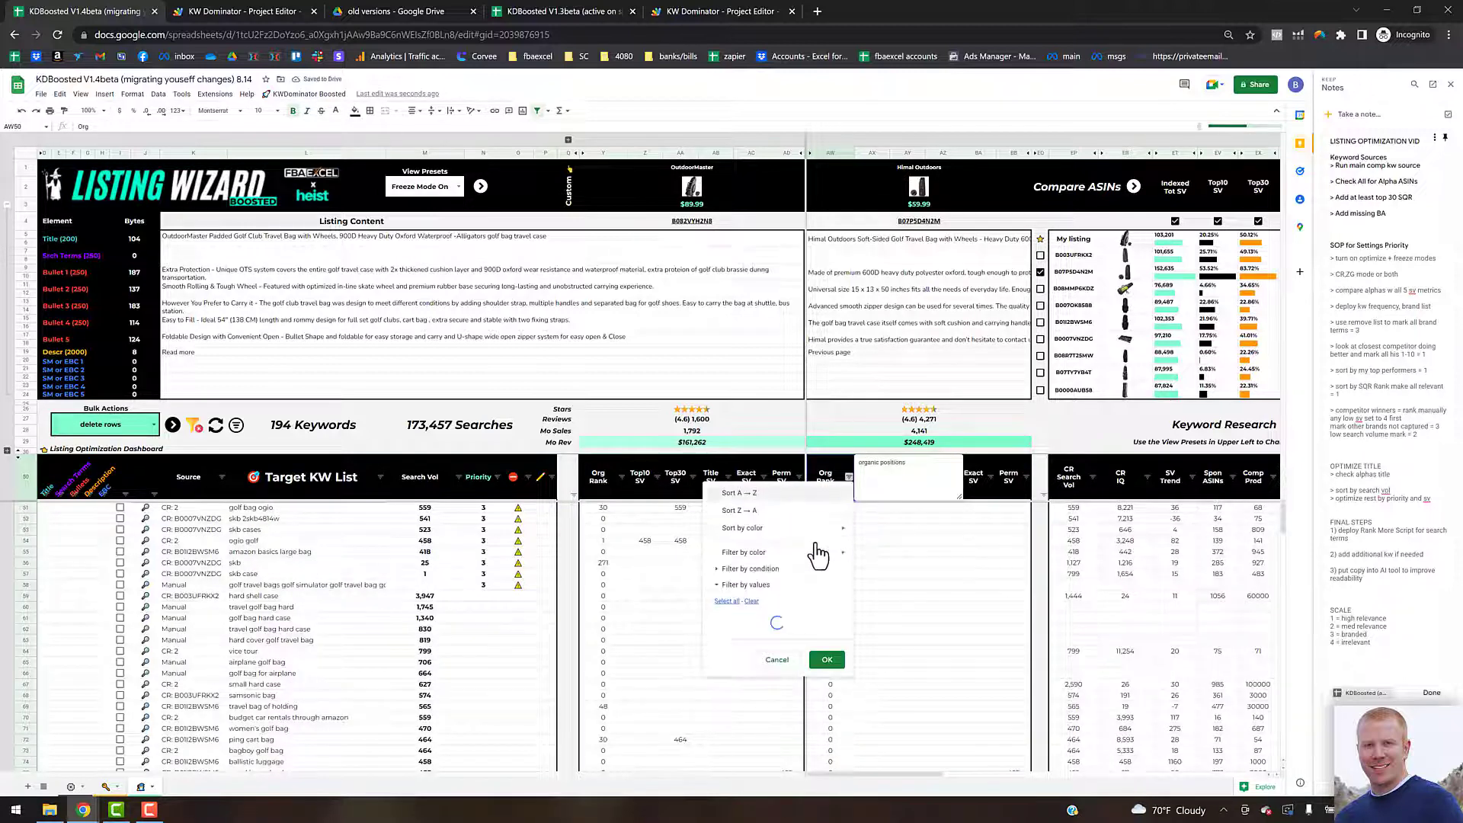
click(728, 644)
click(829, 720)
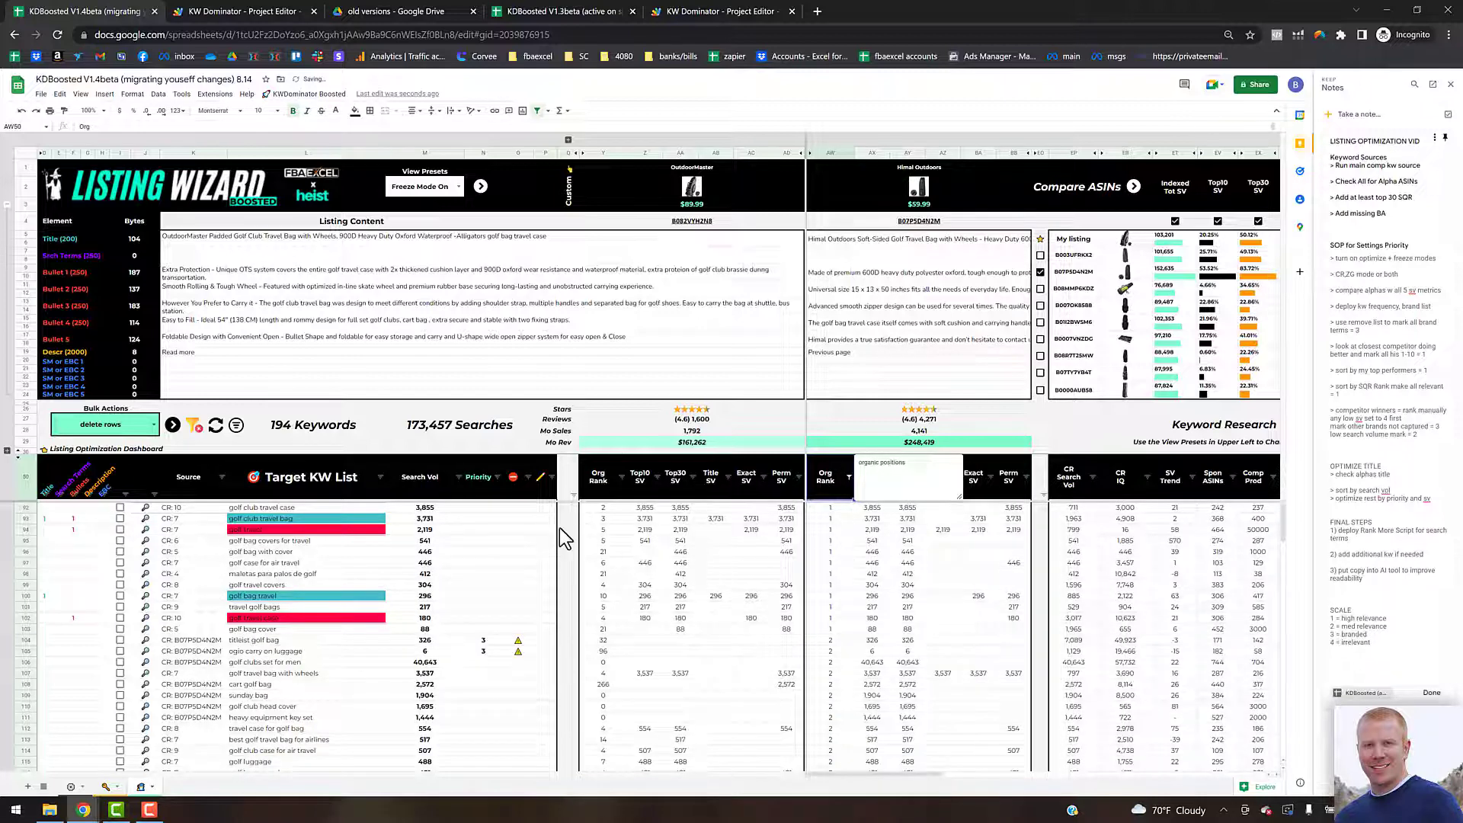
Step: Set priority 1 for the keywords at the top of the competitor's organic rank list
click(482, 509)
text(1)
key(Return)
key(Return)
click(492, 509)
drag(502, 515, 487, 665)
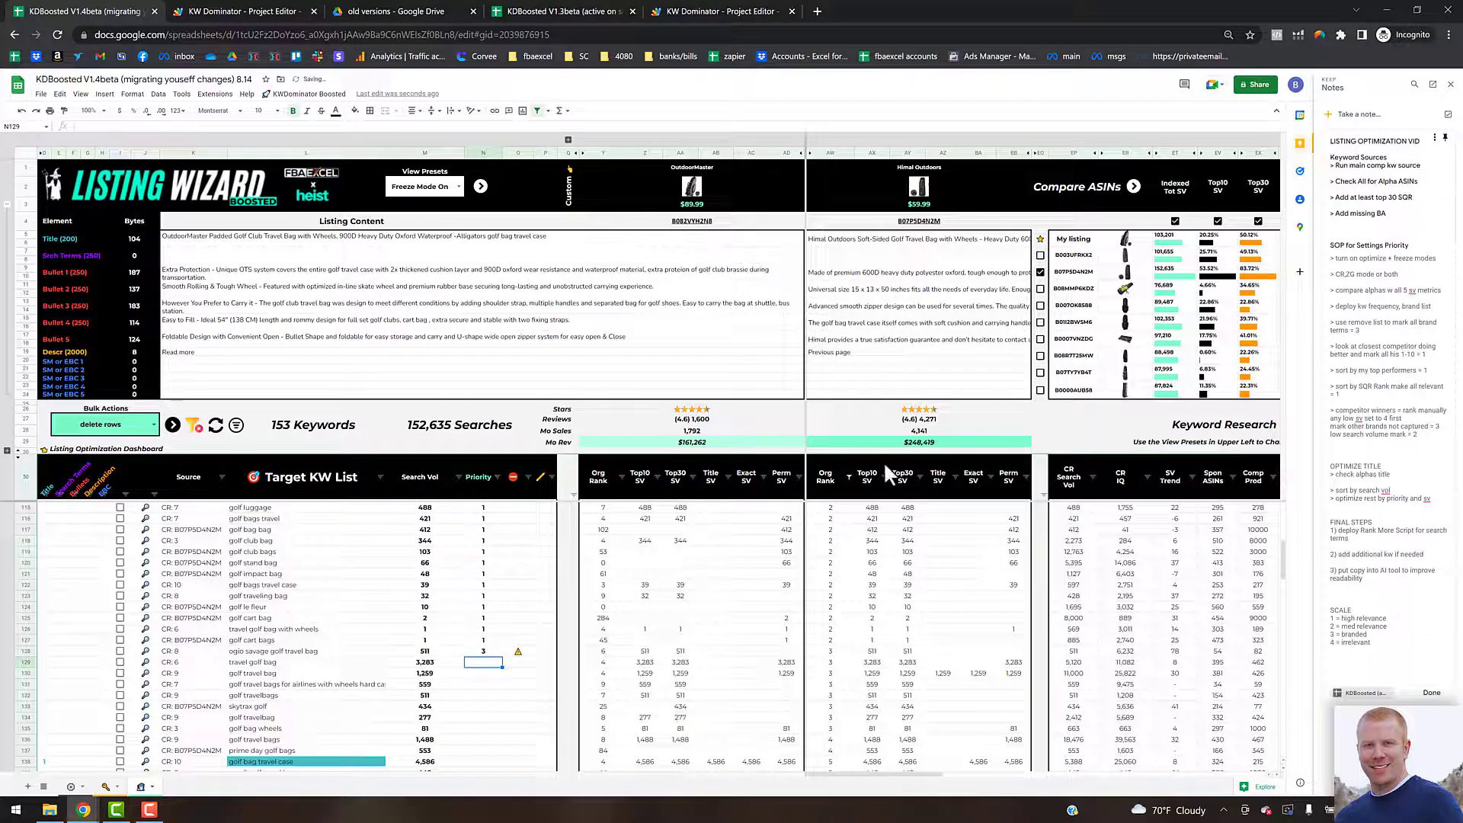
Step: Filter the competitor's organic rank column with an 'is between' condition up to 10
click(849, 477)
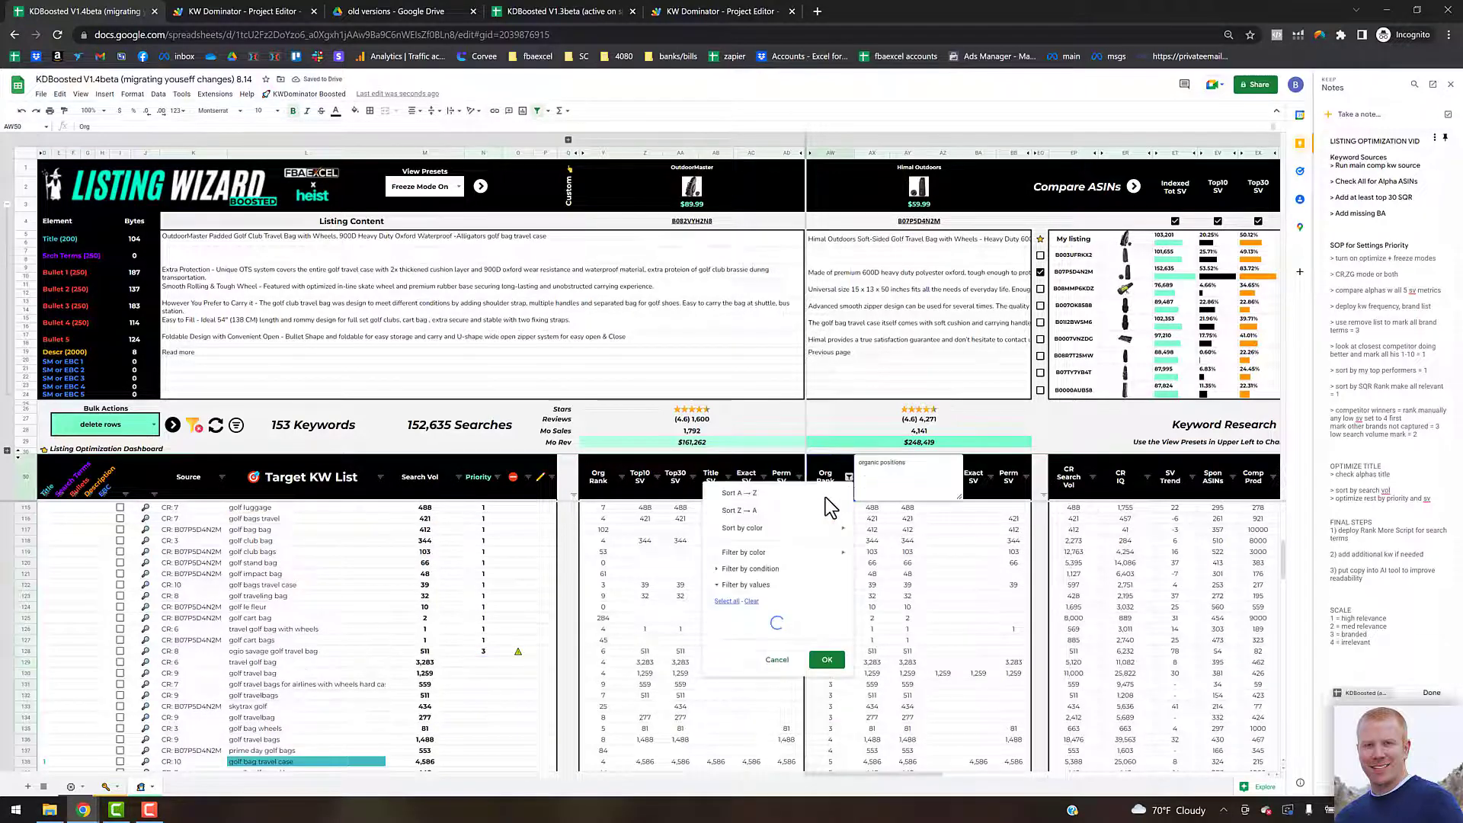
click(733, 570)
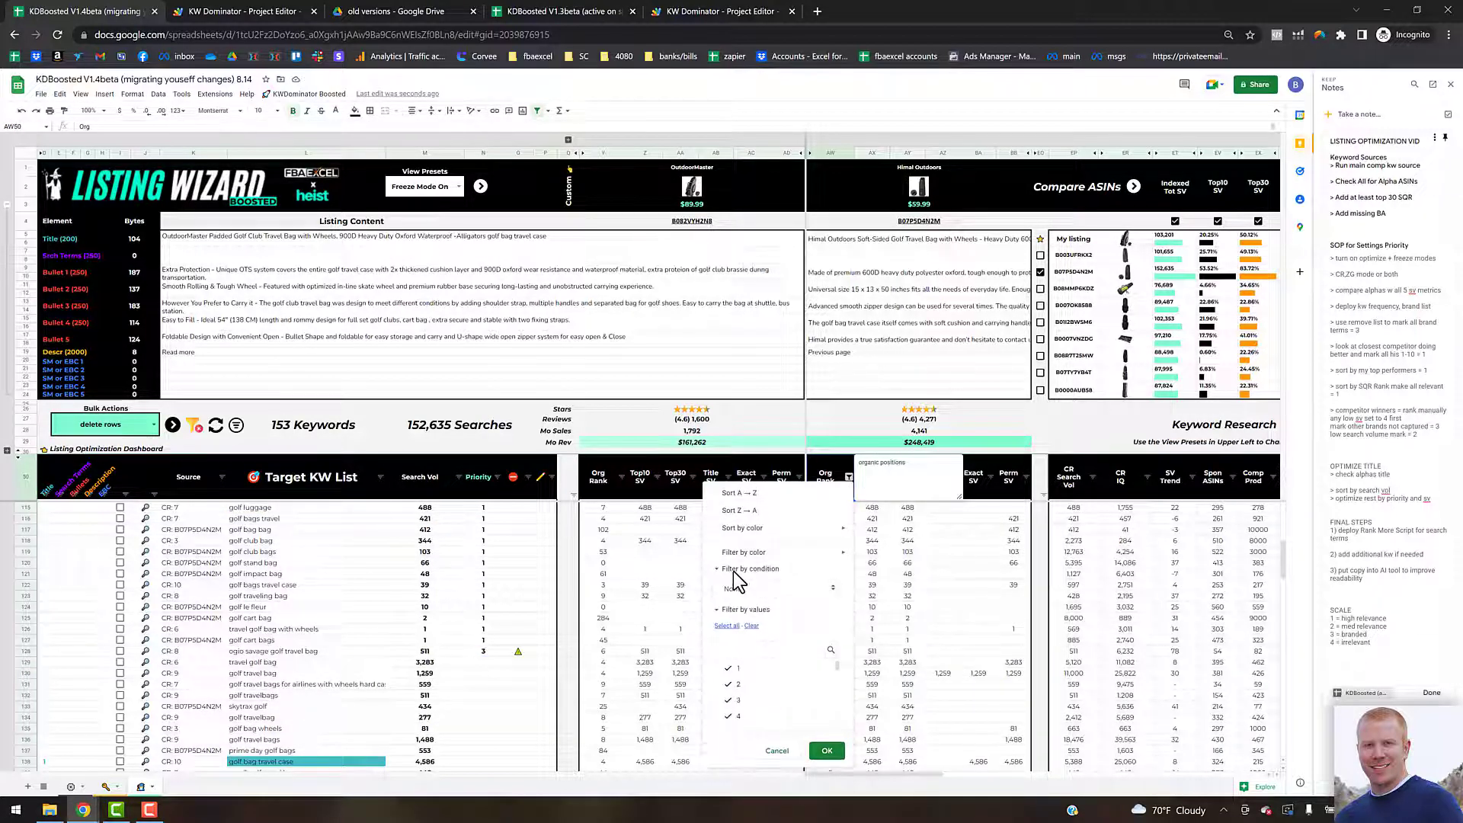
click(754, 590)
scroll(759, 731, down, 3)
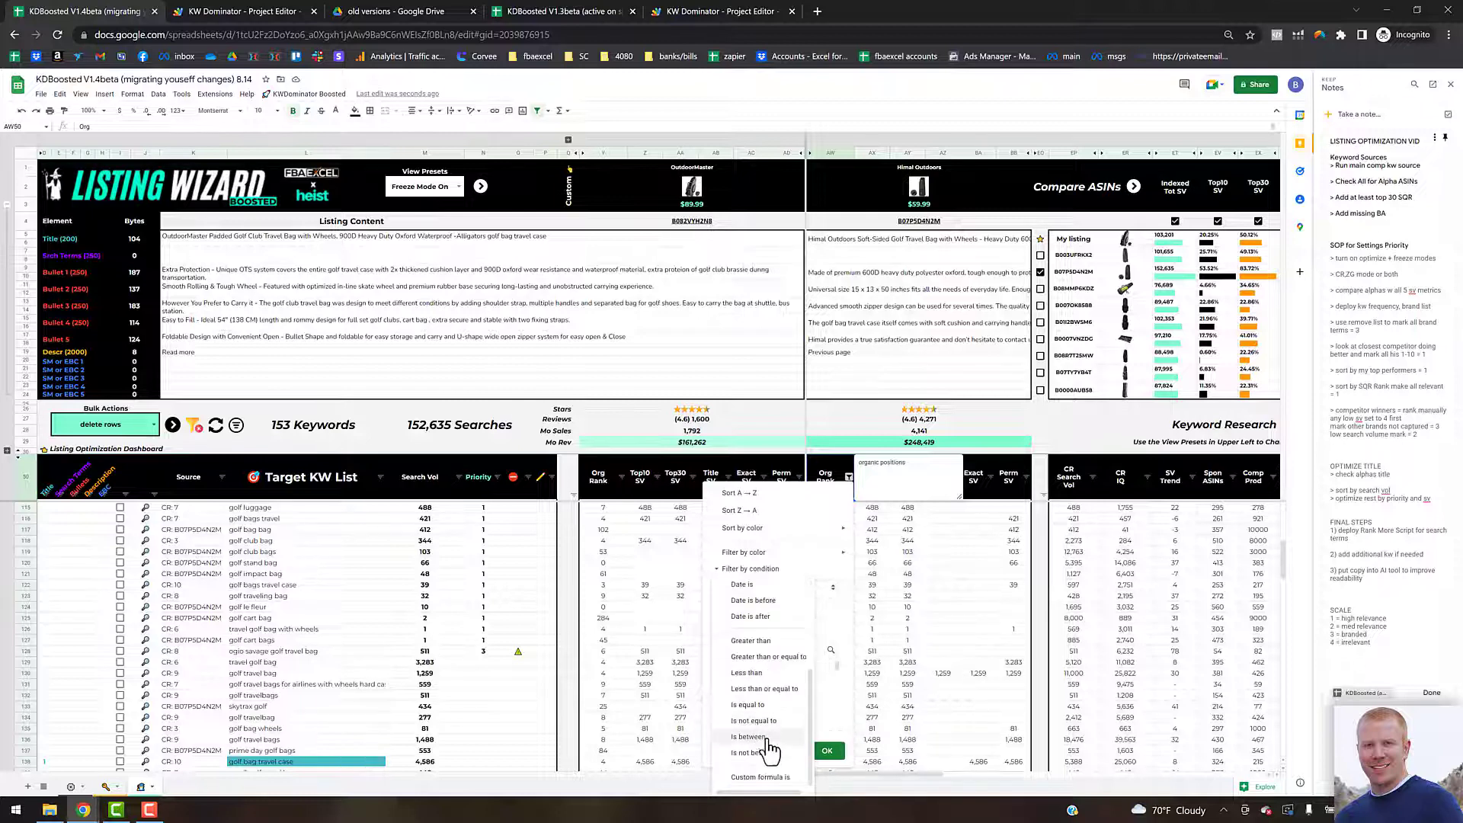
click(762, 688)
click(791, 612)
text(10)
key(Return)
Step: Set priority 1 for the remaining keywords in the filtered competitor rank range
scroll(854, 623, up, 3)
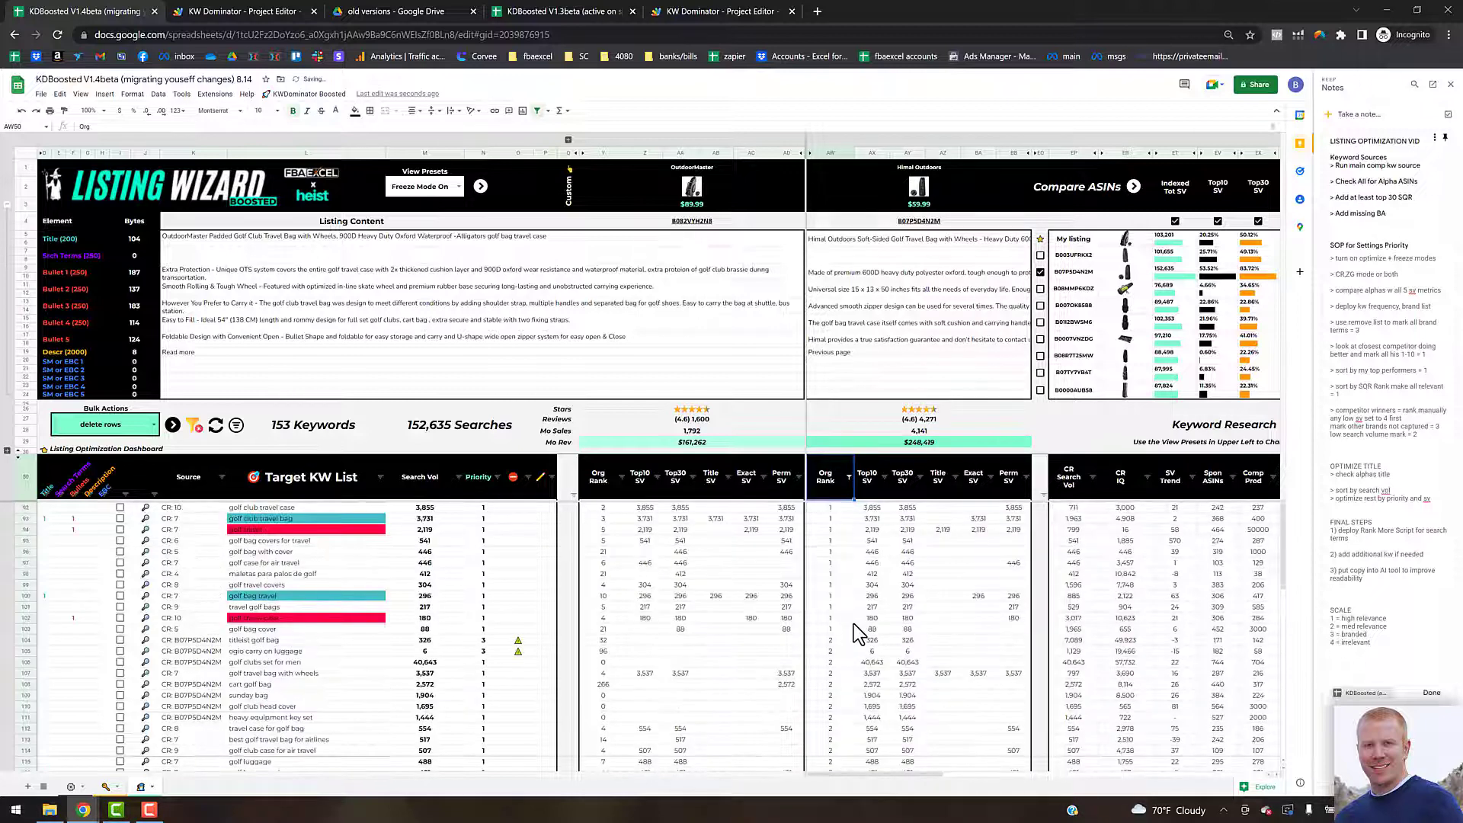
scroll(854, 628, down, 5)
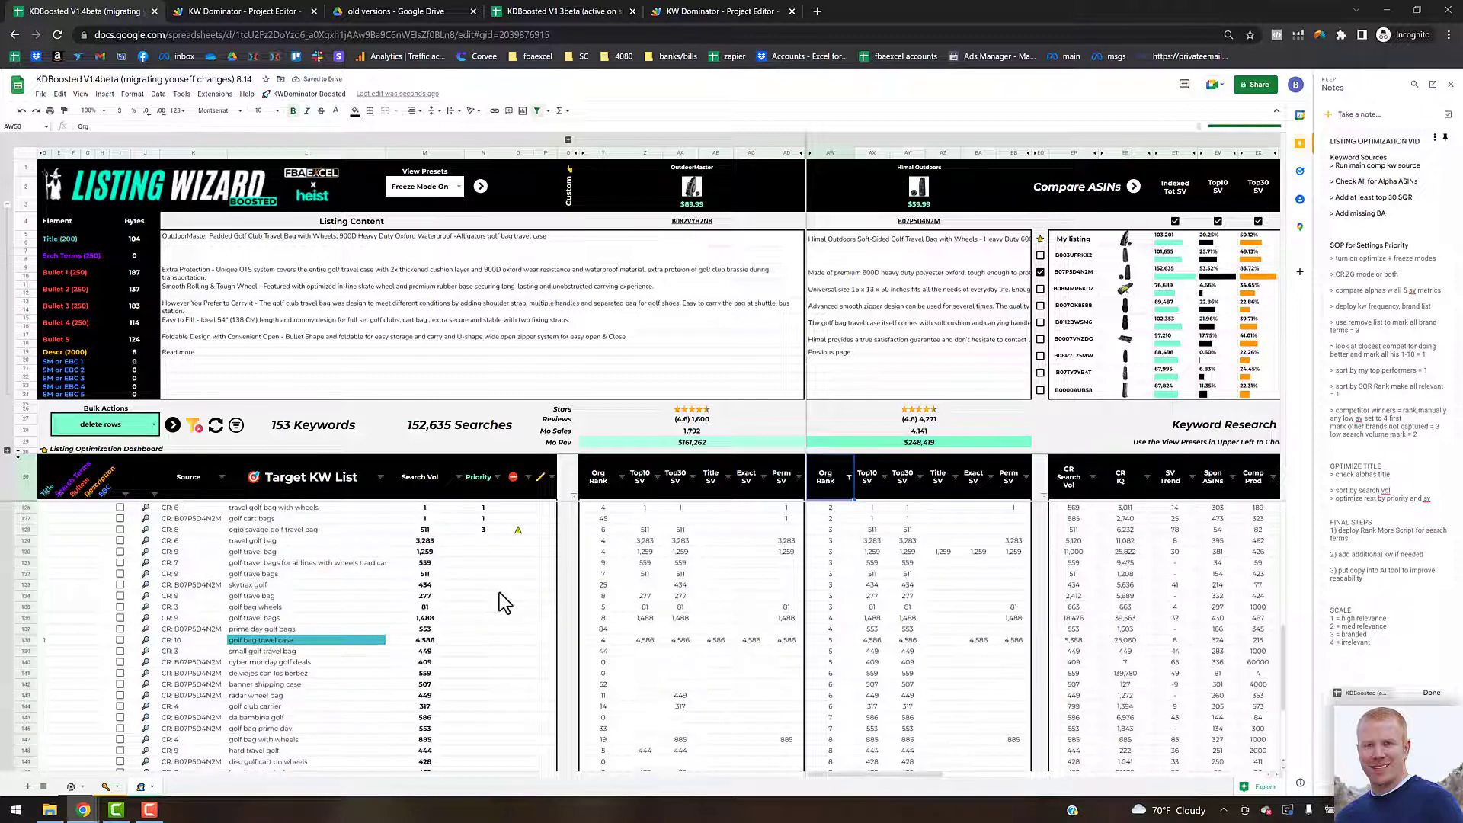
click(494, 543)
text(1)
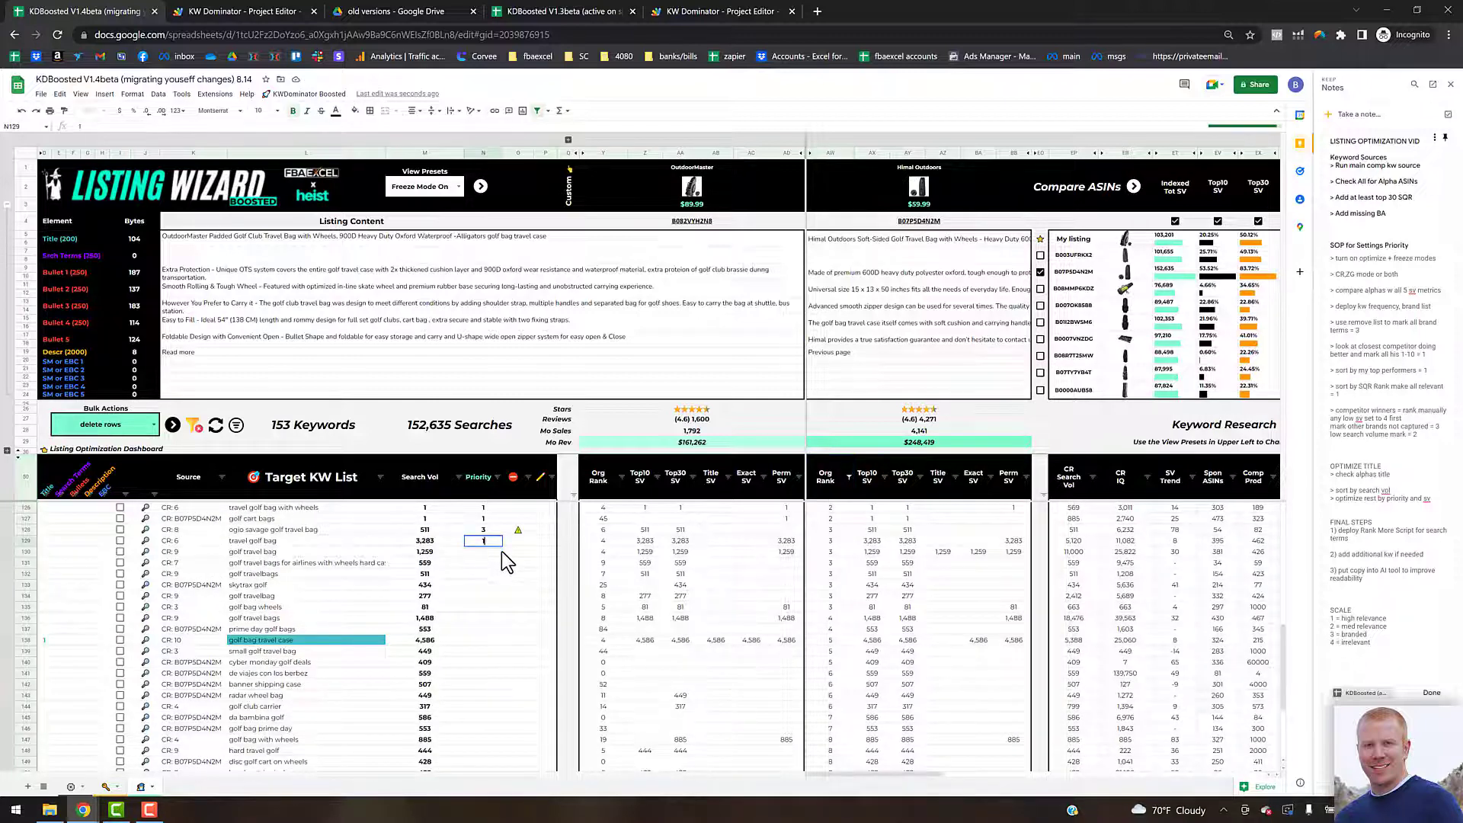
key(ctrl+Return)
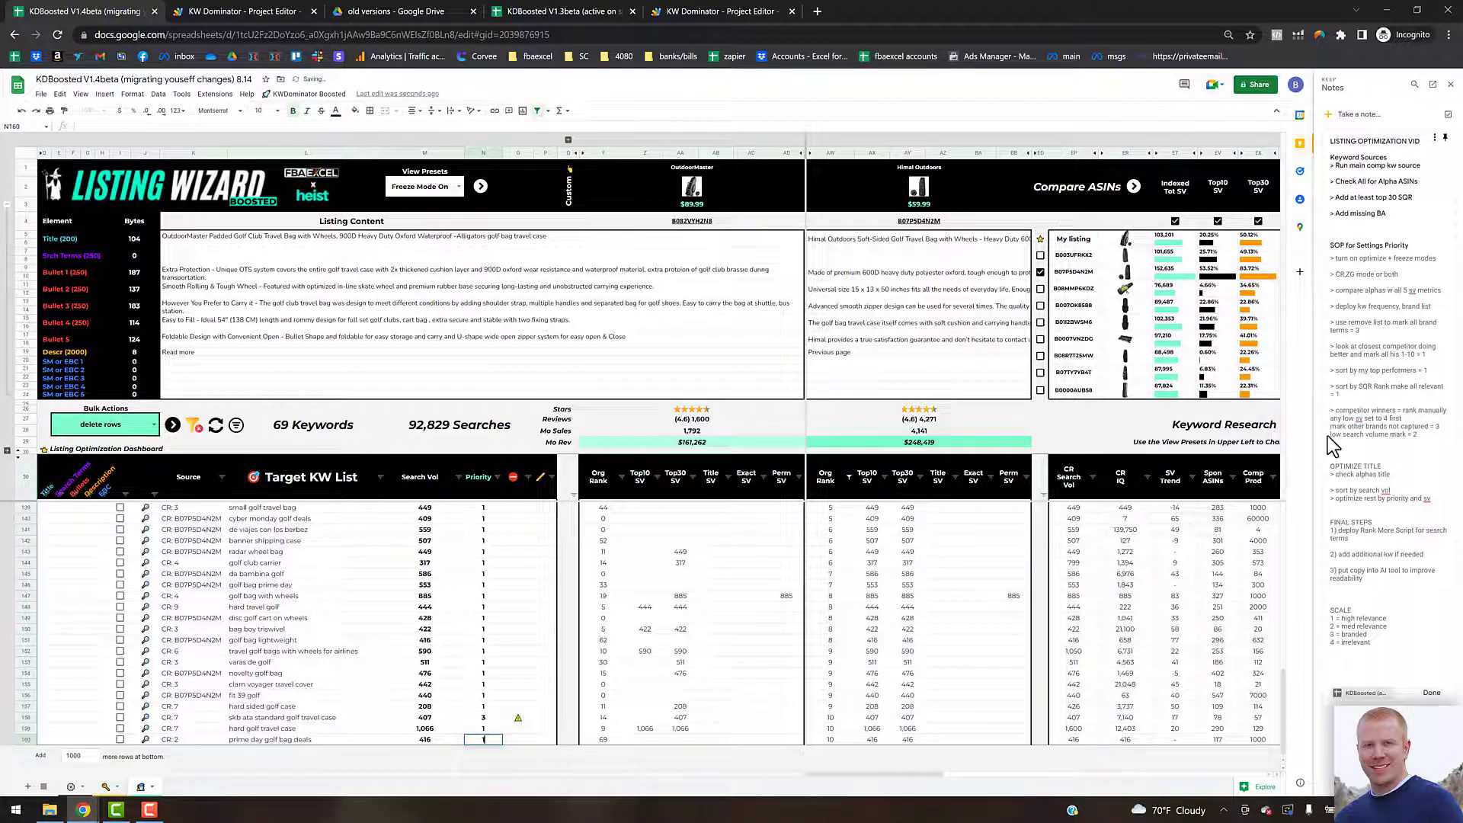
click(518, 673)
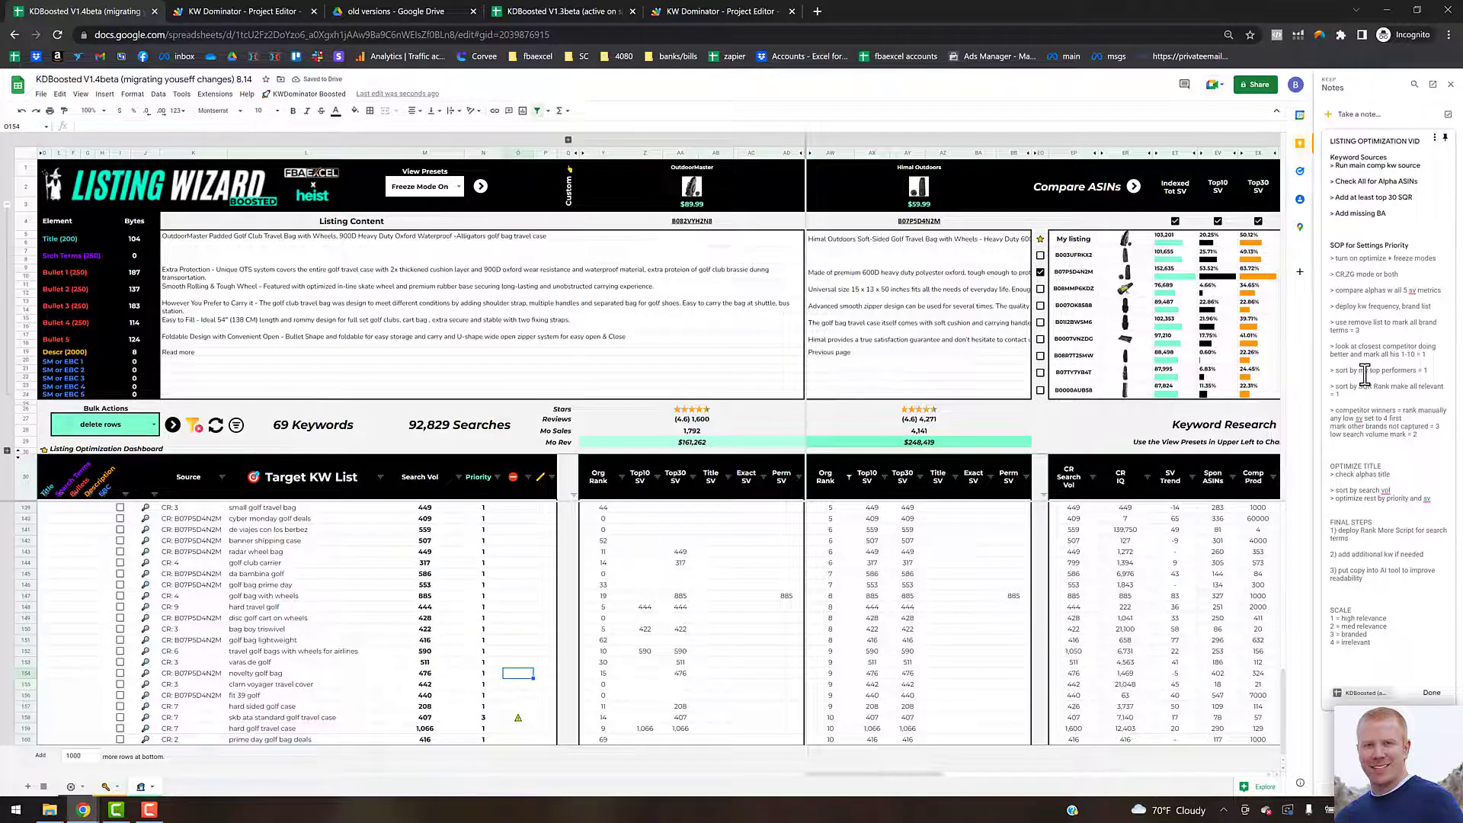
click(480, 565)
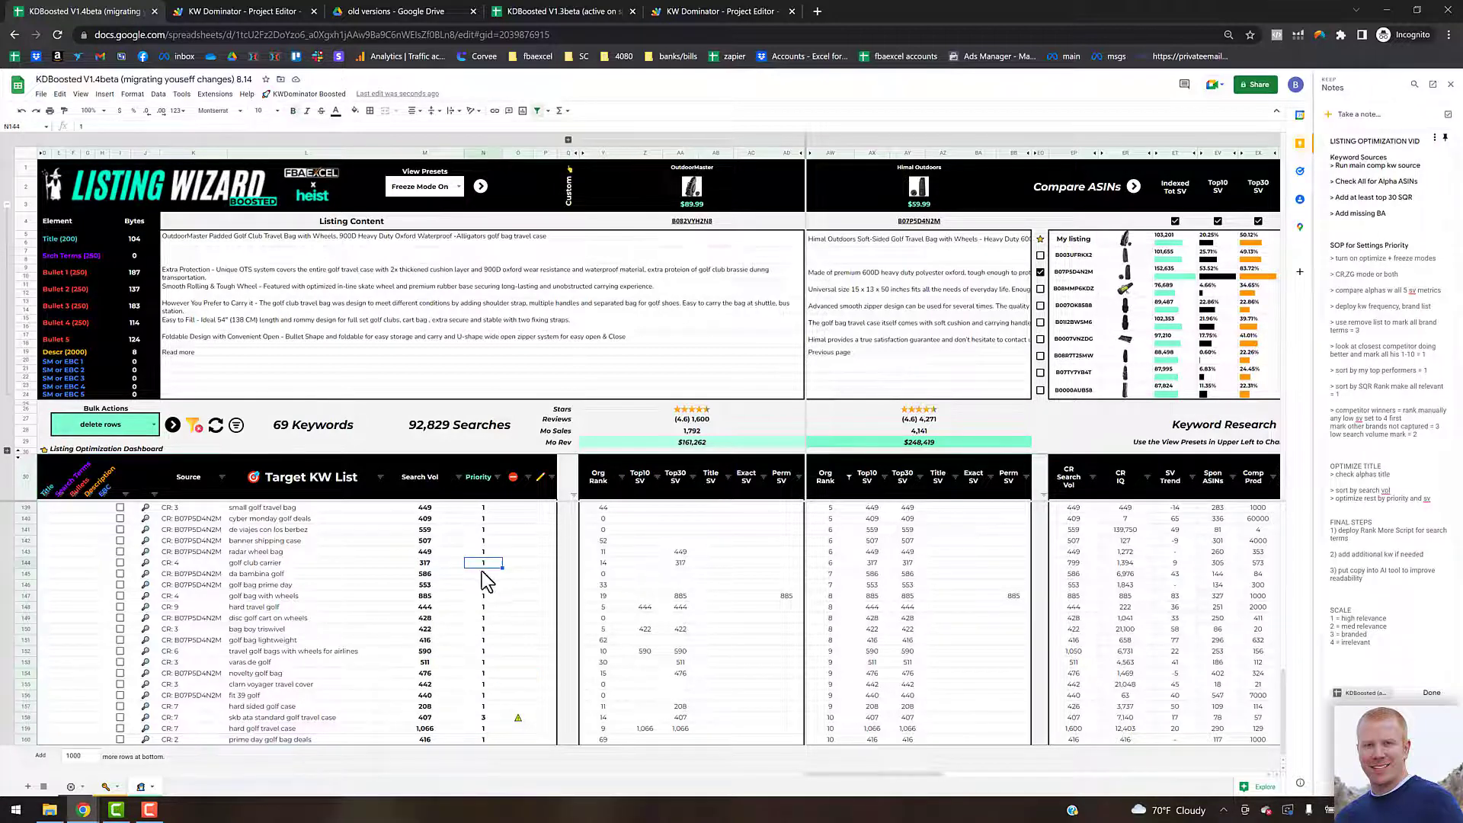
Step: Apply the My Top Performers bulk action and confirm its filter
click(154, 424)
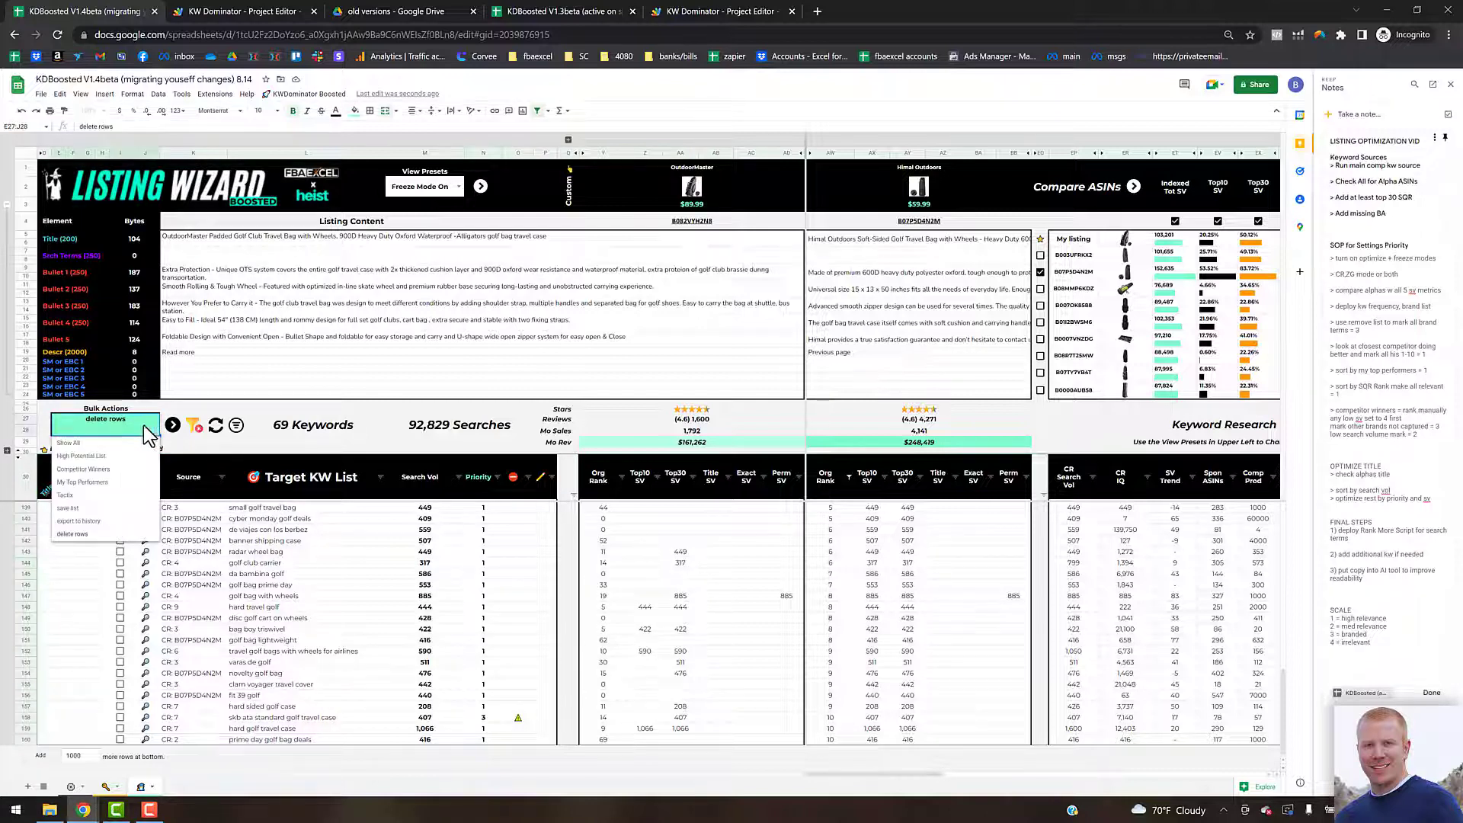
click(90, 482)
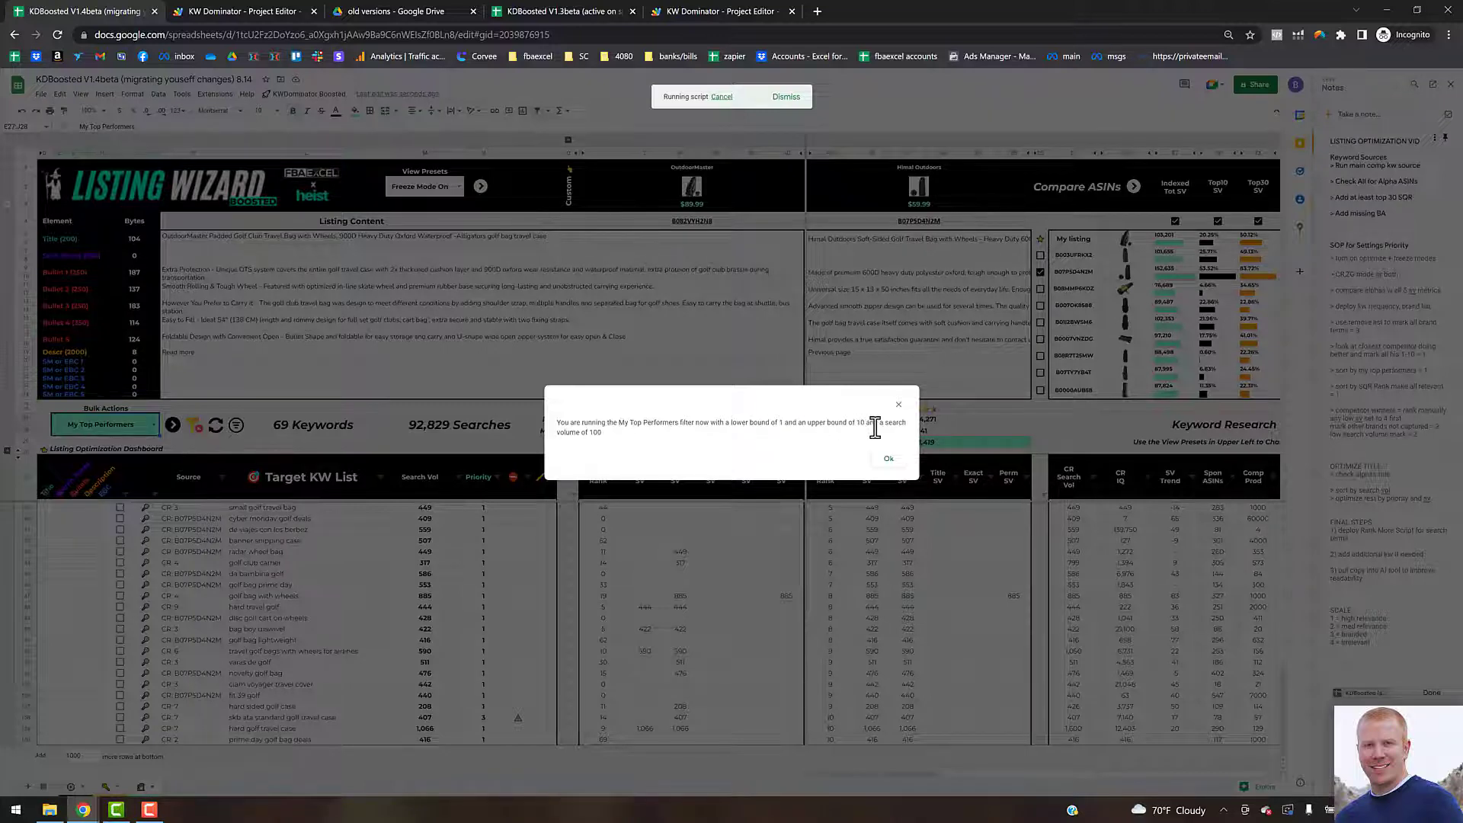
click(874, 467)
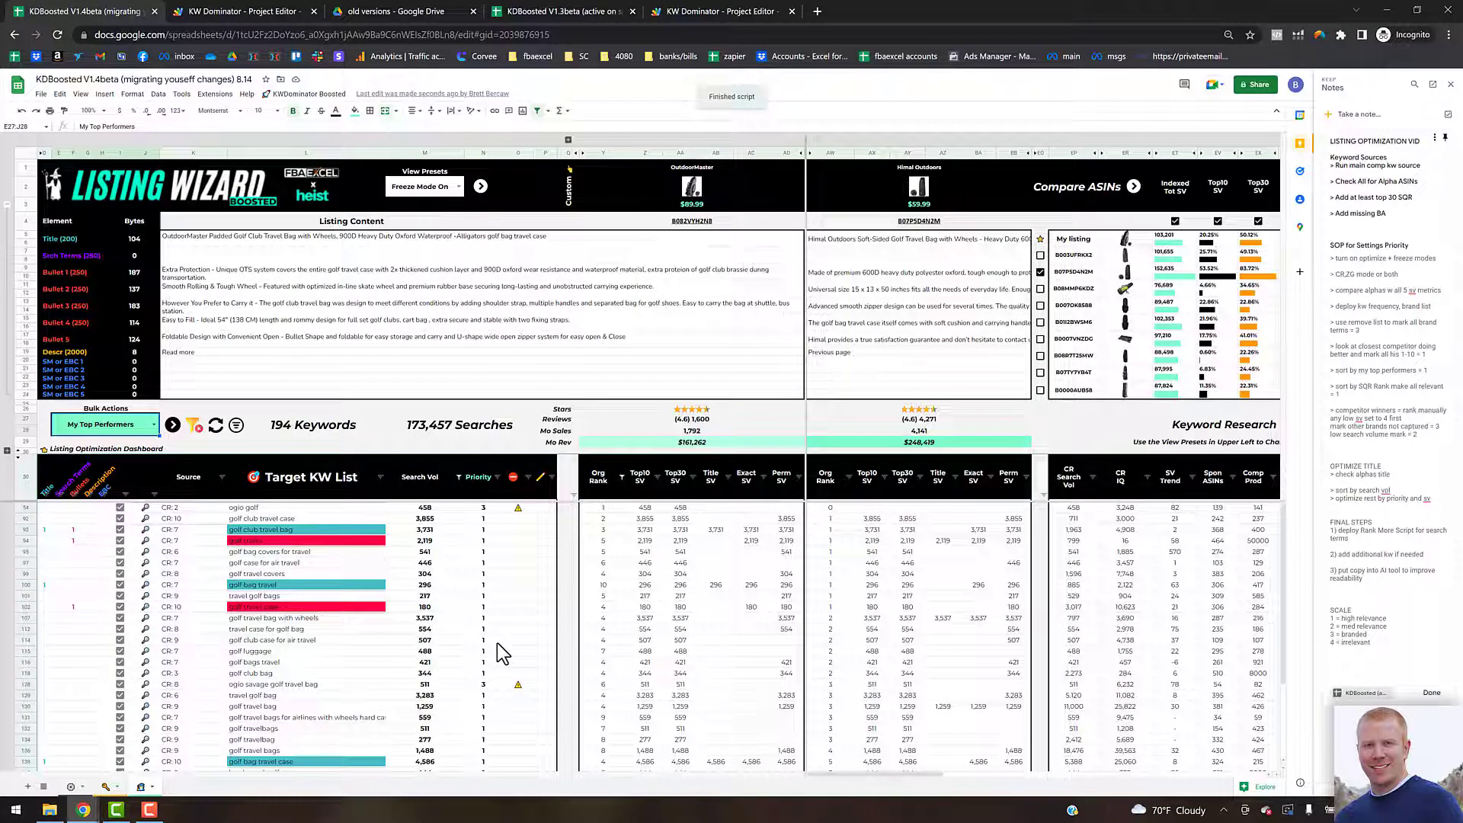
Step: Review the My Top Performers keywords alongside the Search Term Query Report columns
scroll(497, 649, down, 3)
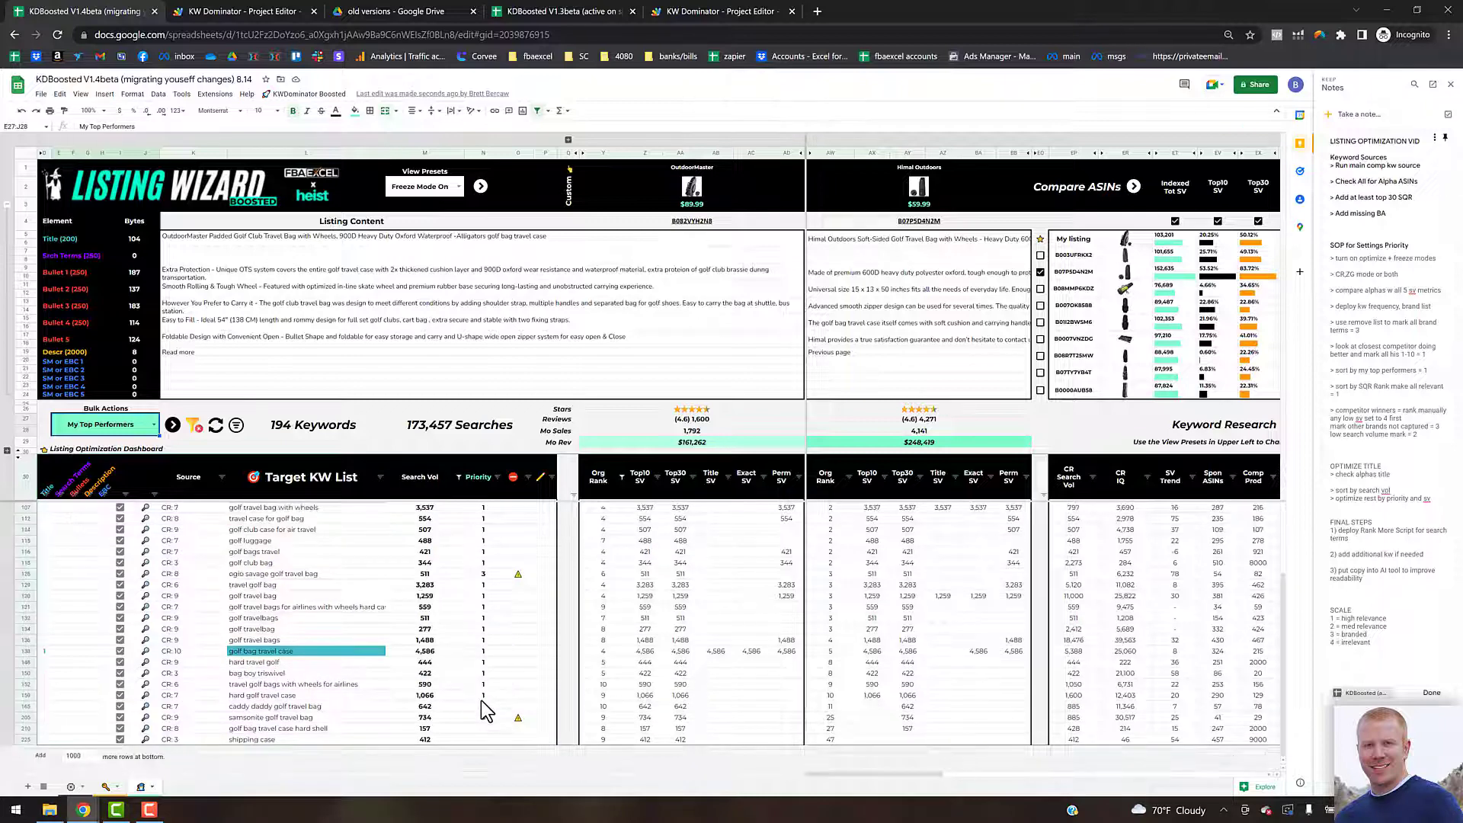
click(482, 705)
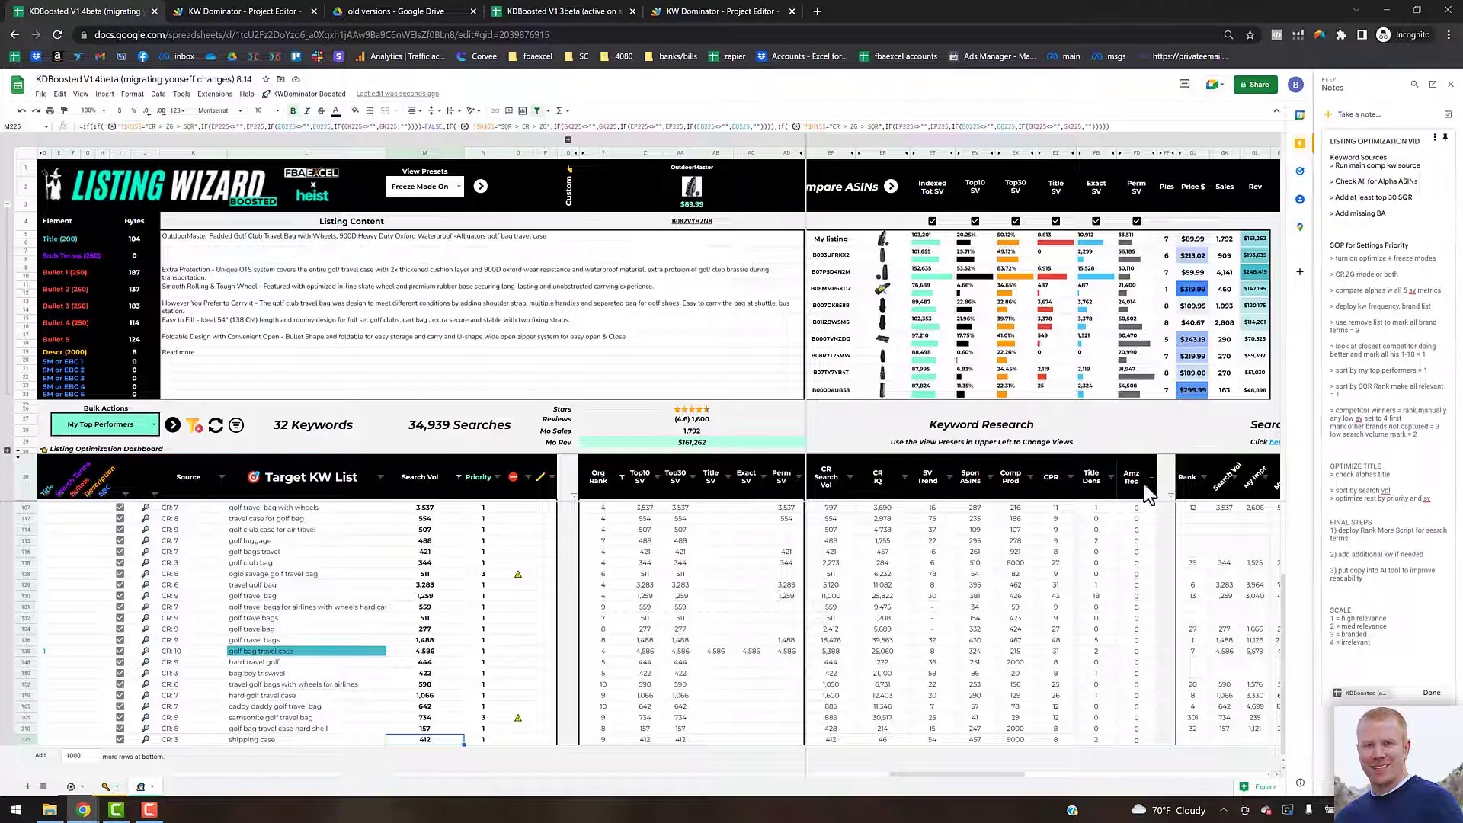
drag(949, 775, 980, 702)
click(196, 428)
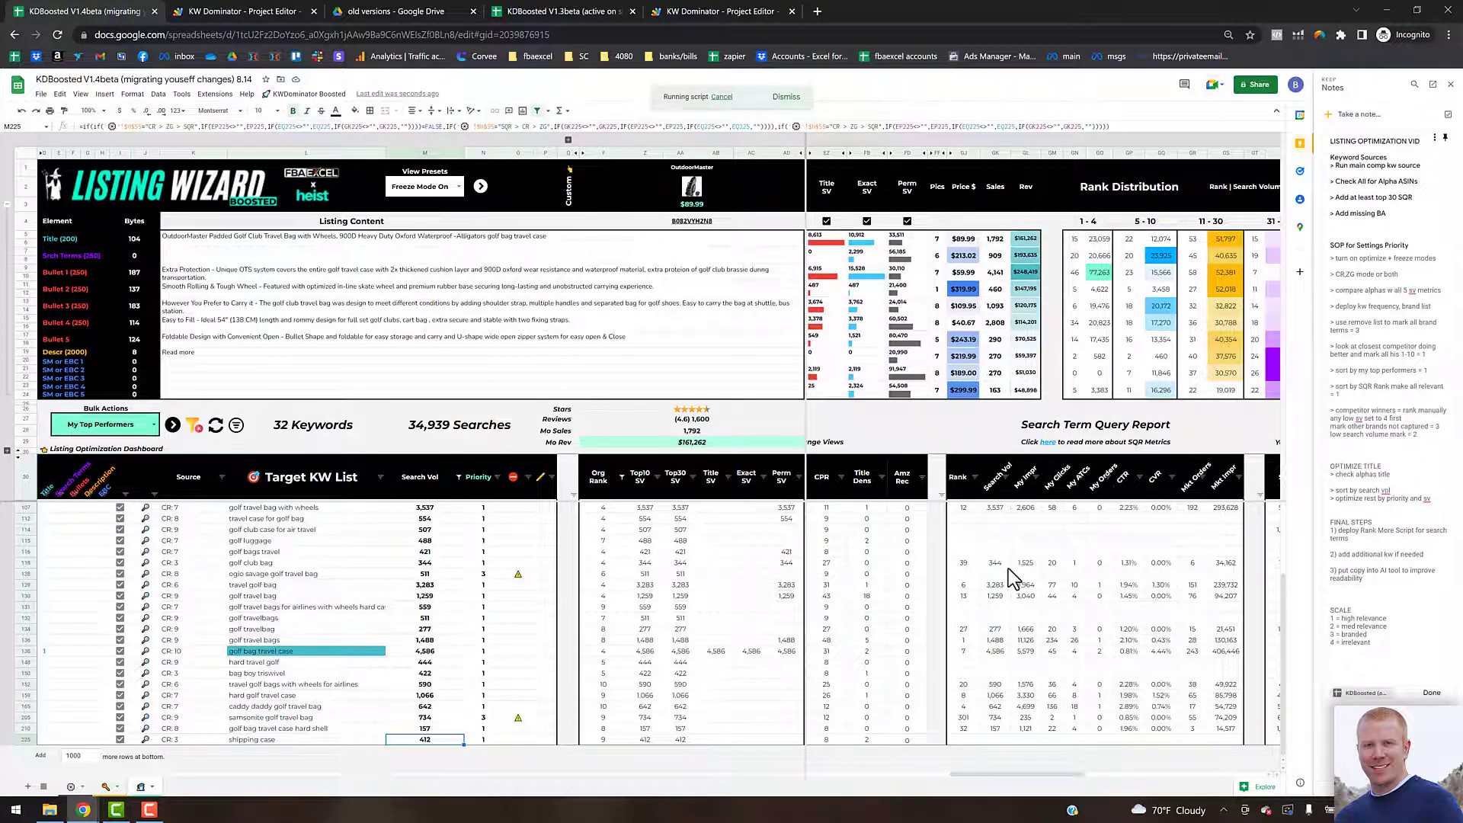
Step: Sort the keyword list by SQR rank from A to Z
click(976, 478)
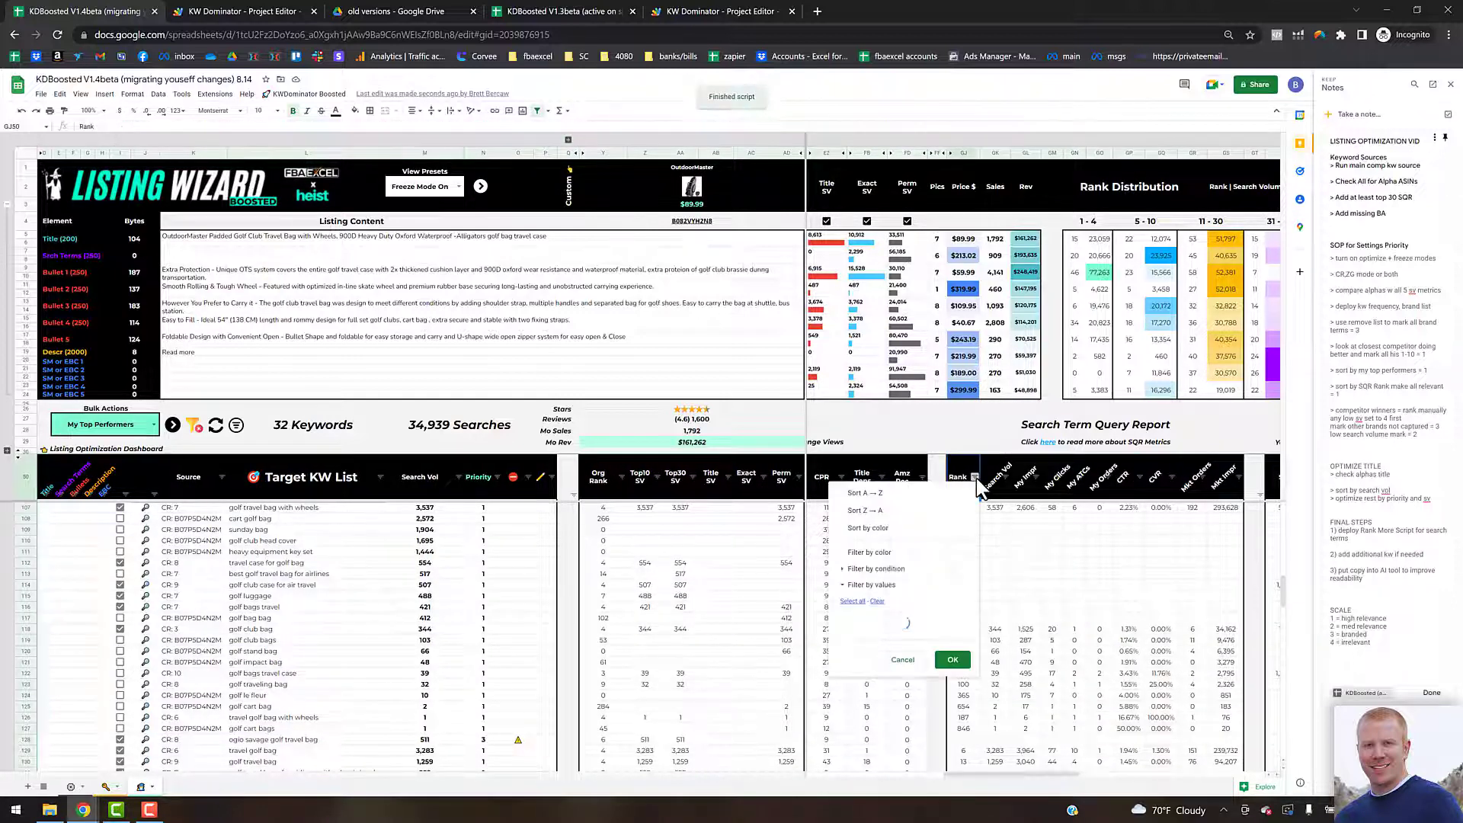
click(890, 497)
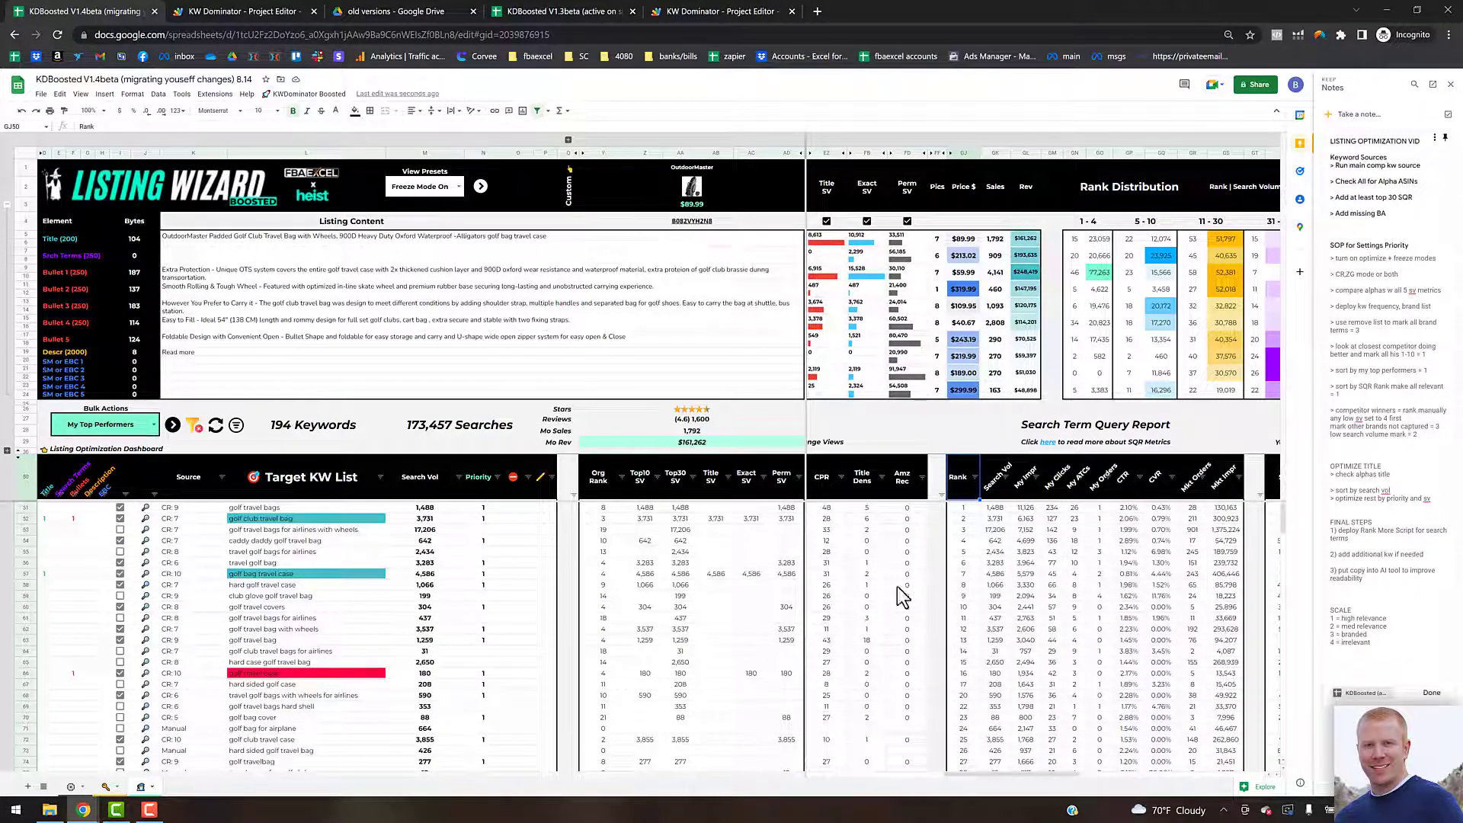
Step: Filter the Priority column by values to show only keywords without an assigned priority
click(496, 477)
click(399, 601)
click(390, 644)
click(472, 725)
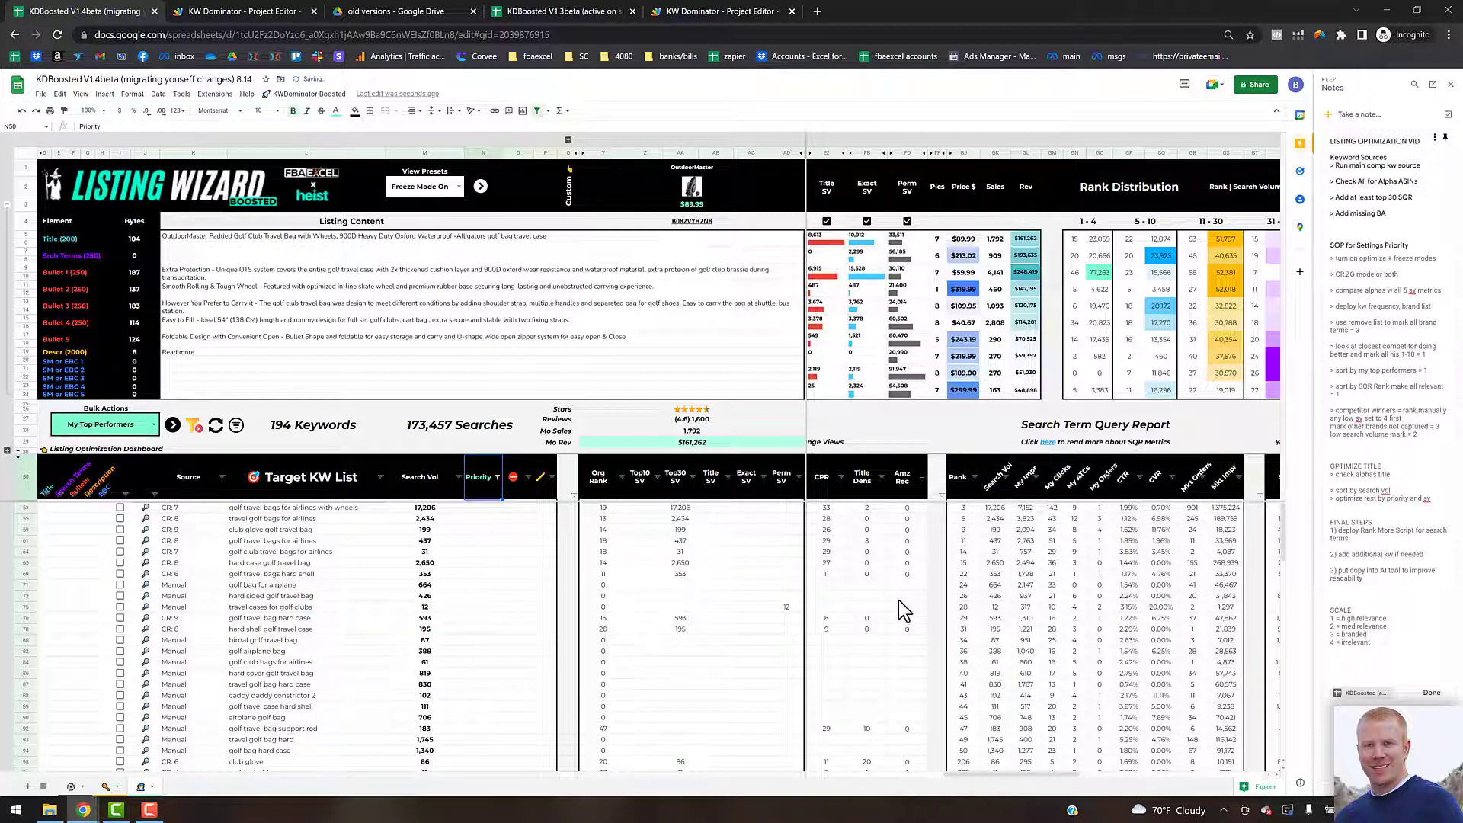
scroll(443, 657, down, 15)
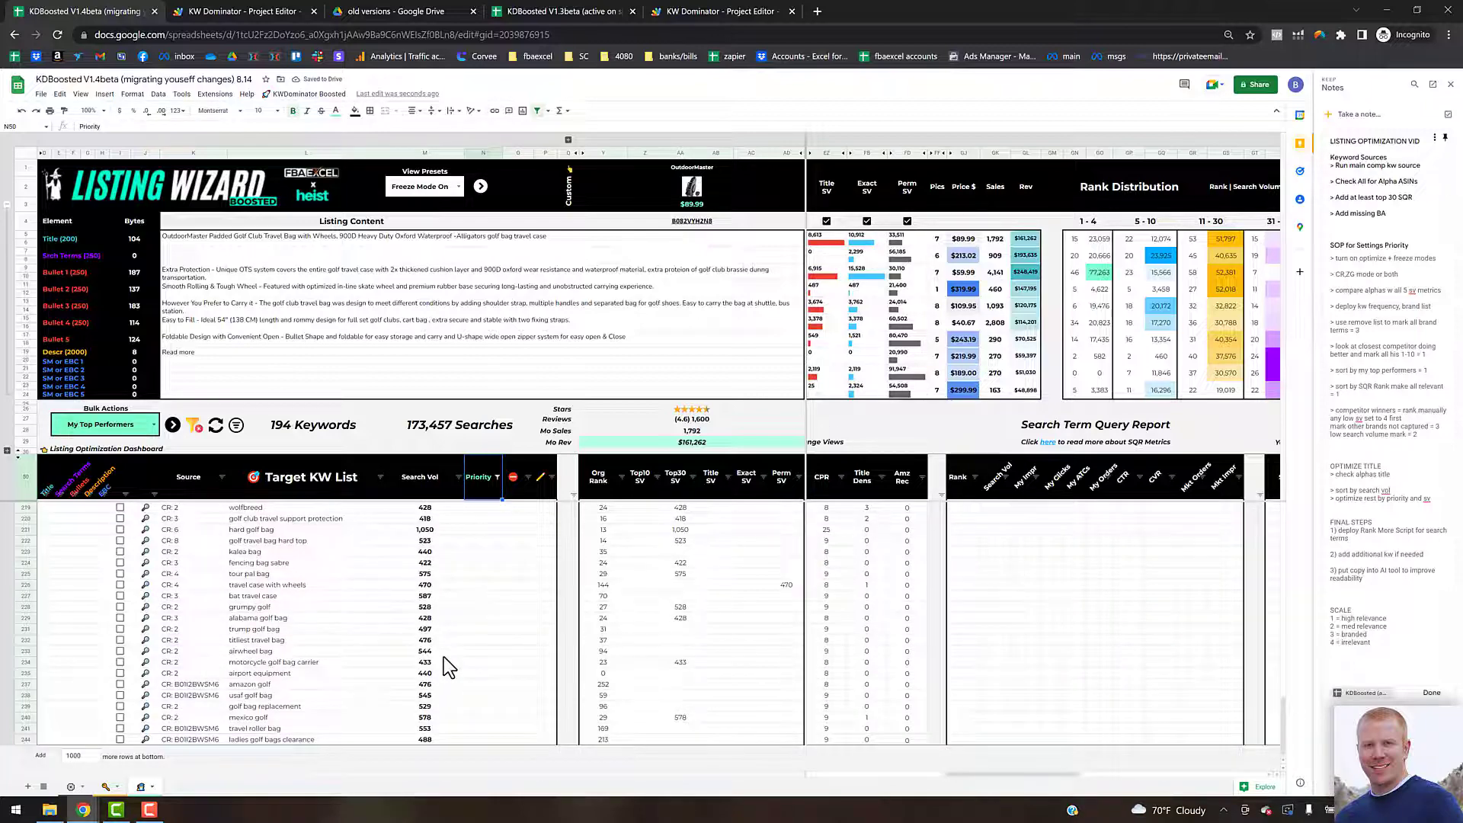
scroll(444, 658, up, 10)
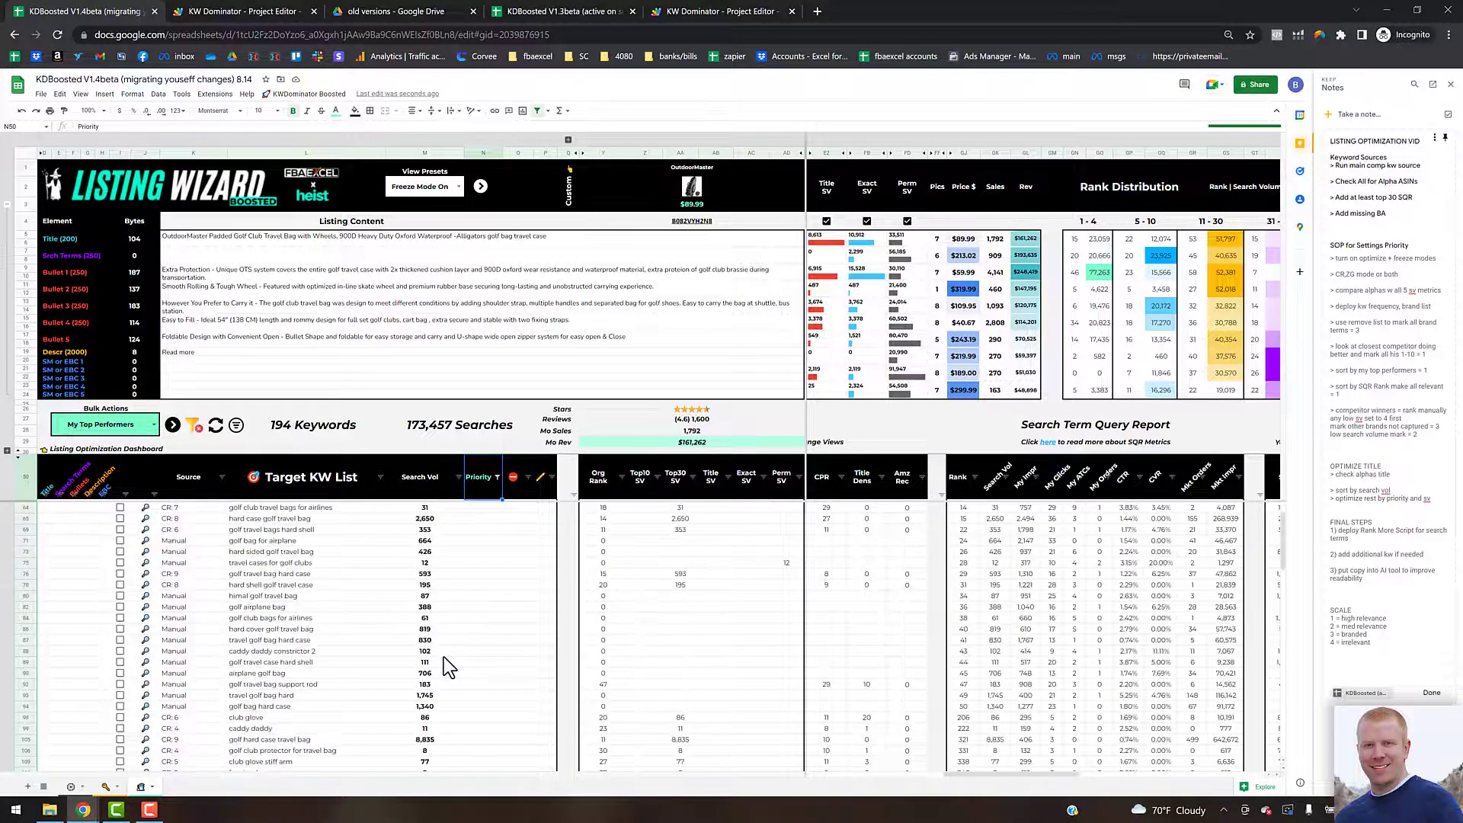
Step: Narrow the SQR Rank column's value filter on the unprioritized keywords
click(974, 478)
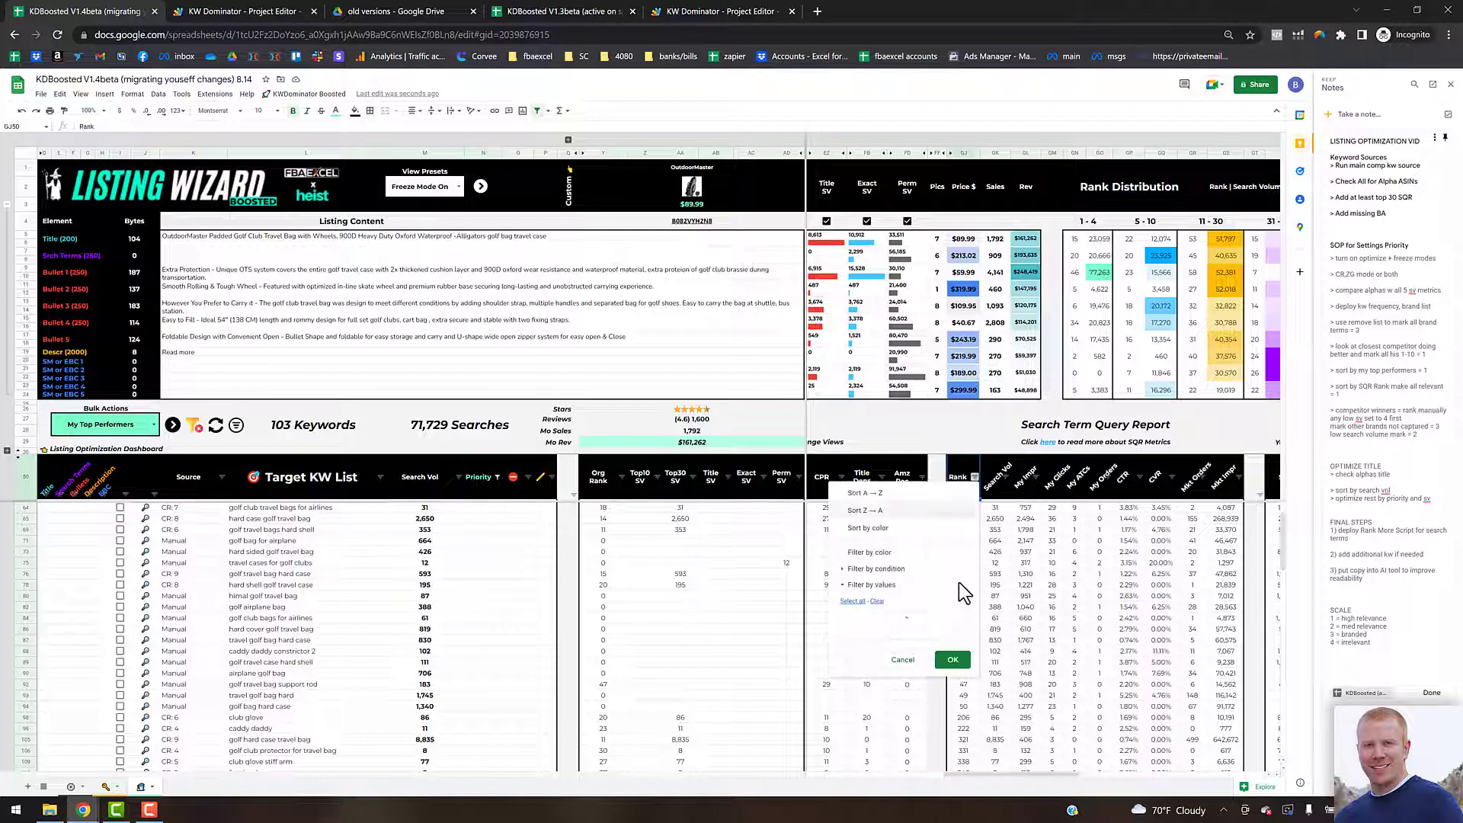
drag(963, 642, 963, 695)
click(899, 726)
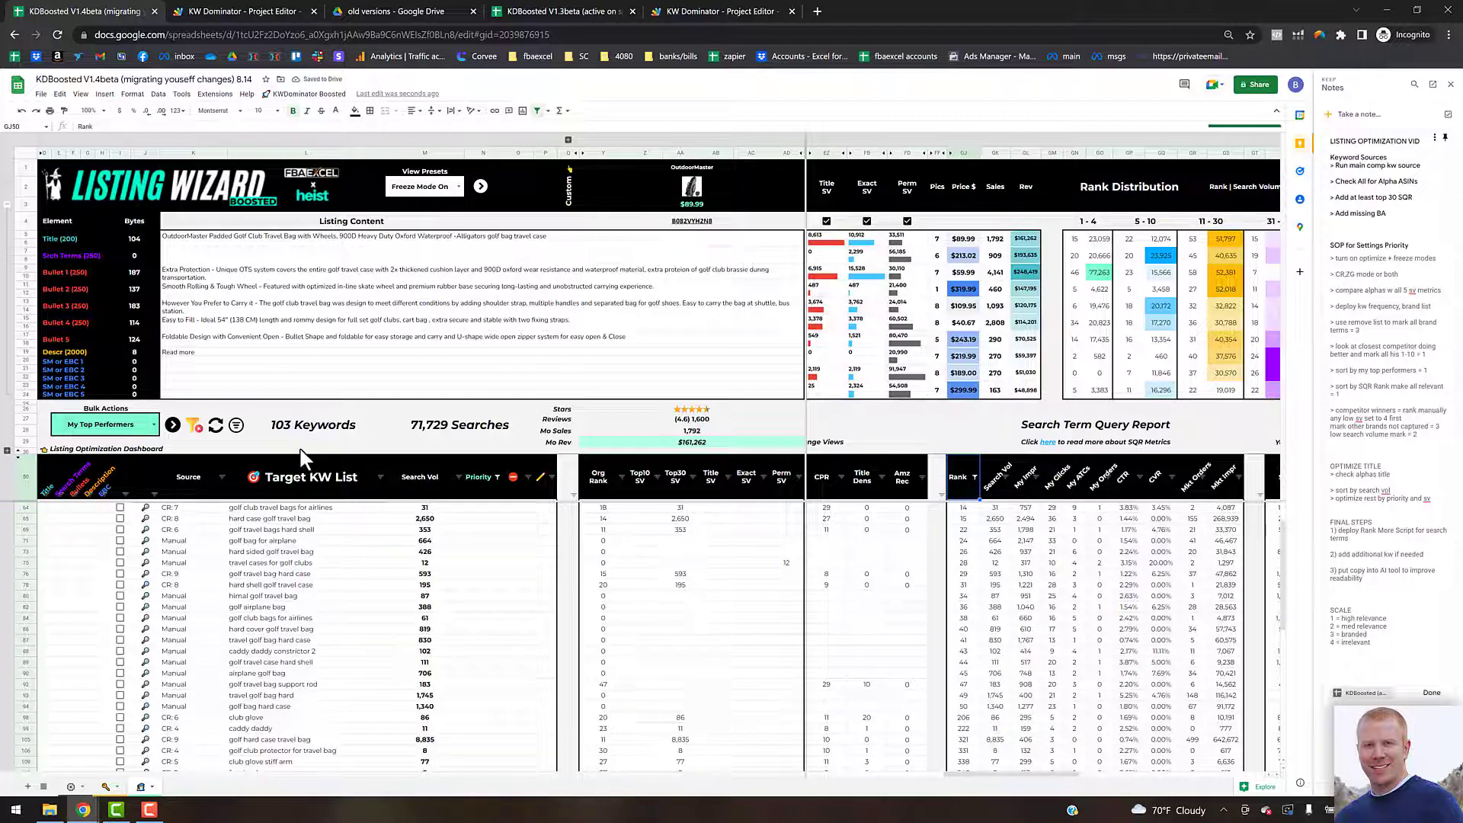
scroll(286, 517, up, 2)
click(297, 489)
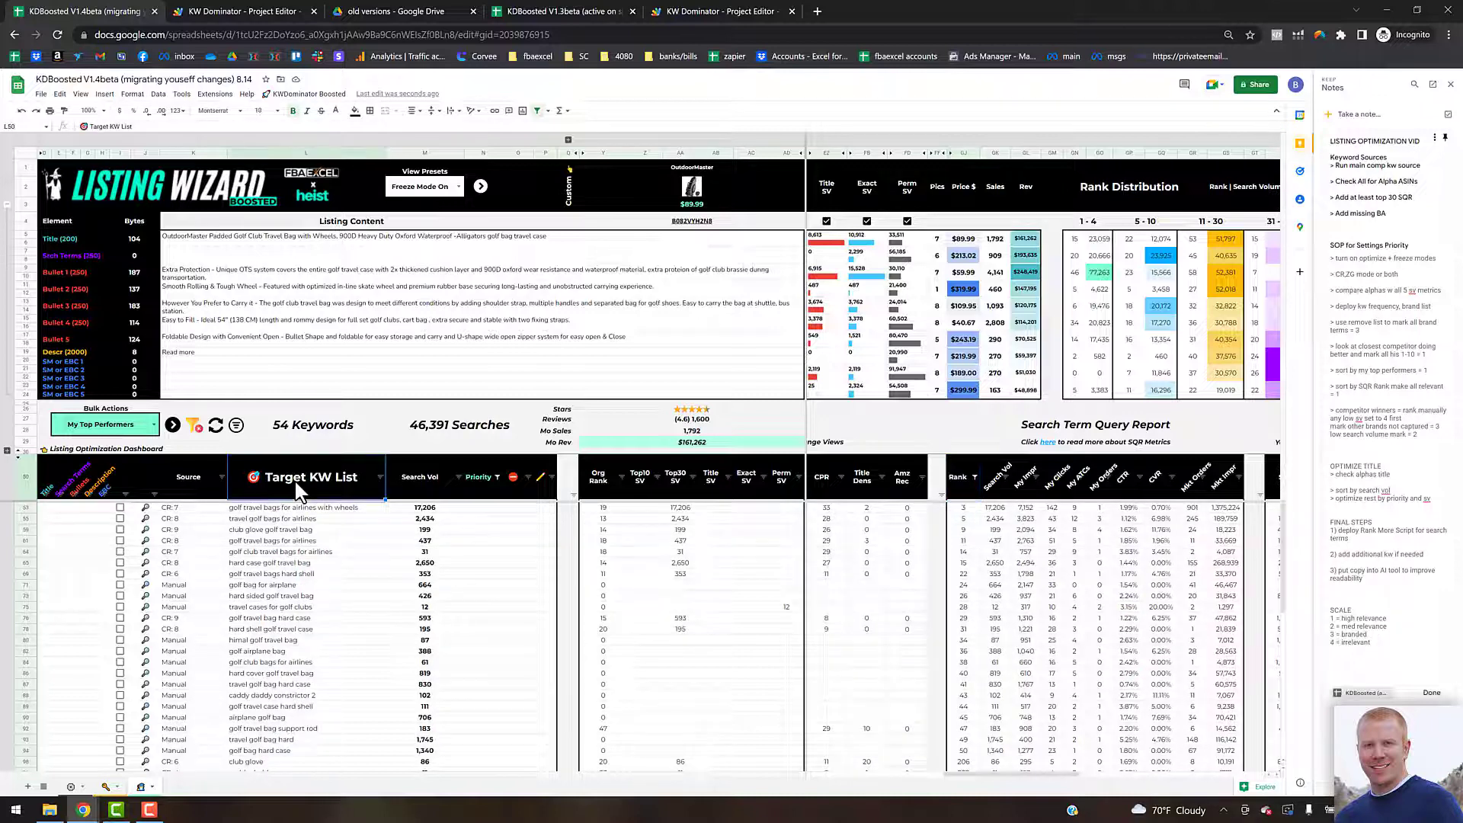
Step: Sort the keyword list by search volume from Z to A
click(305, 432)
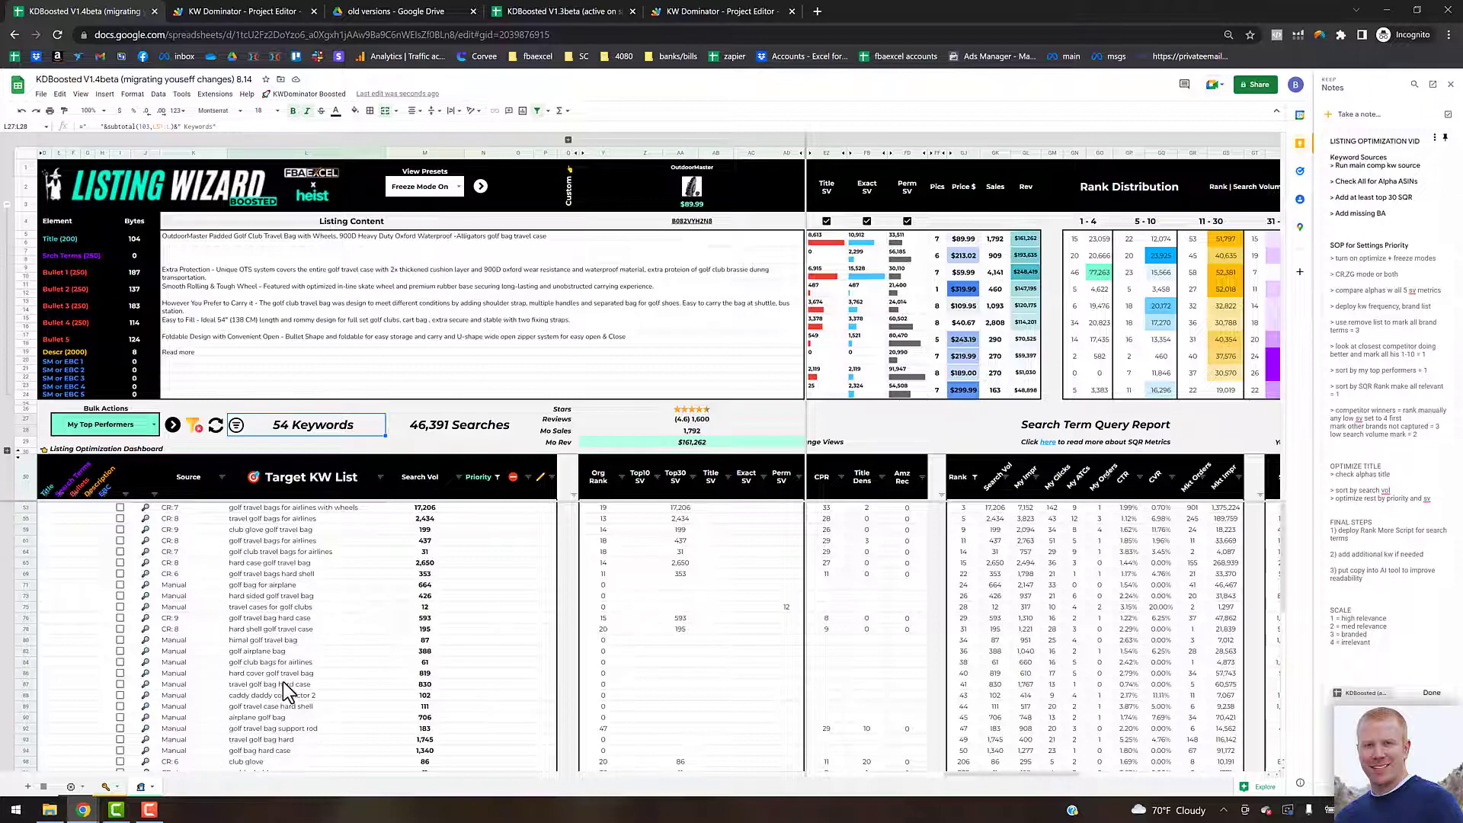
scroll(282, 681, down, 5)
scroll(282, 681, down, 3)
scroll(284, 684, up, 8)
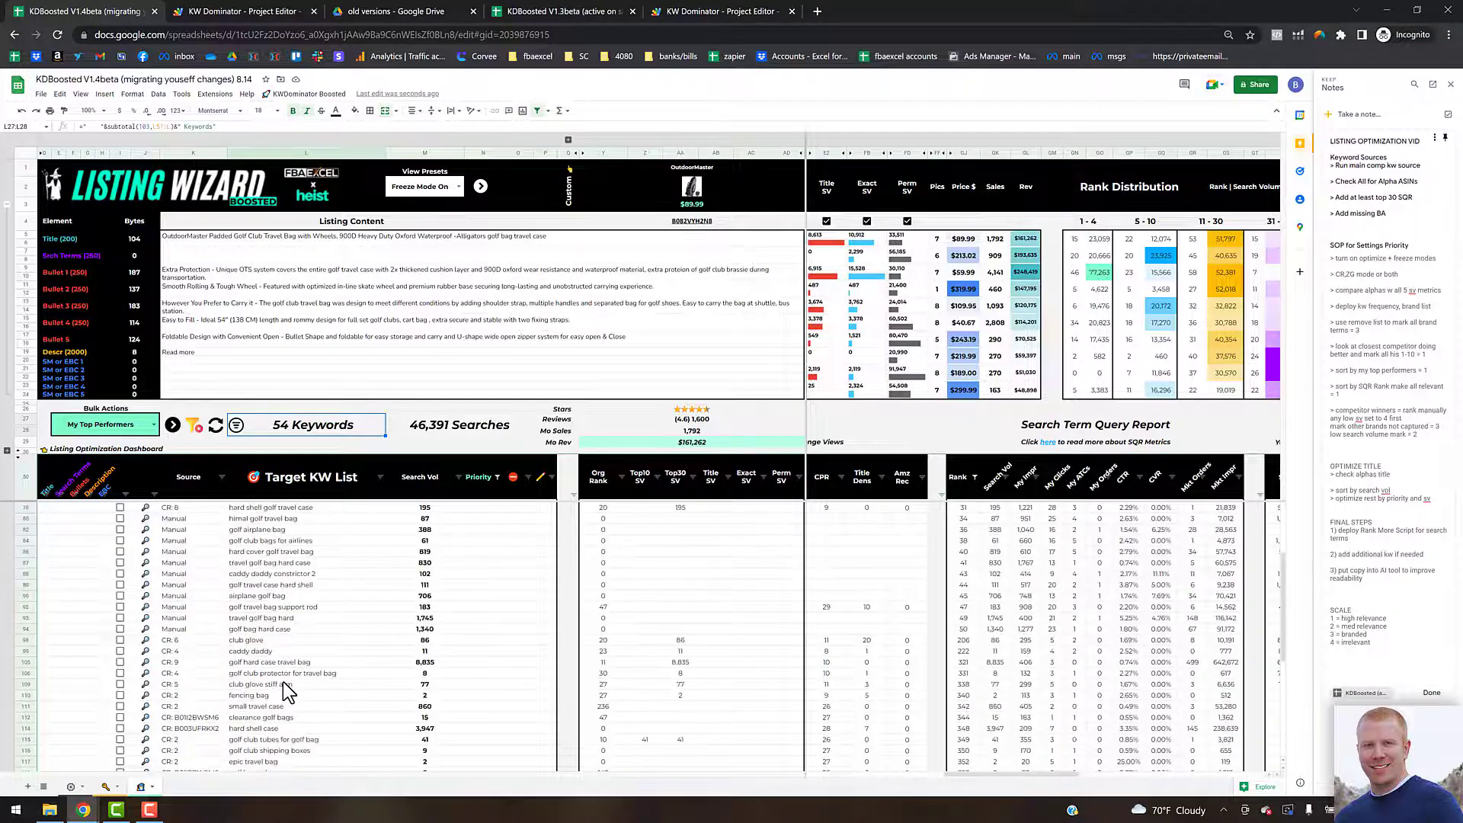
click(458, 477)
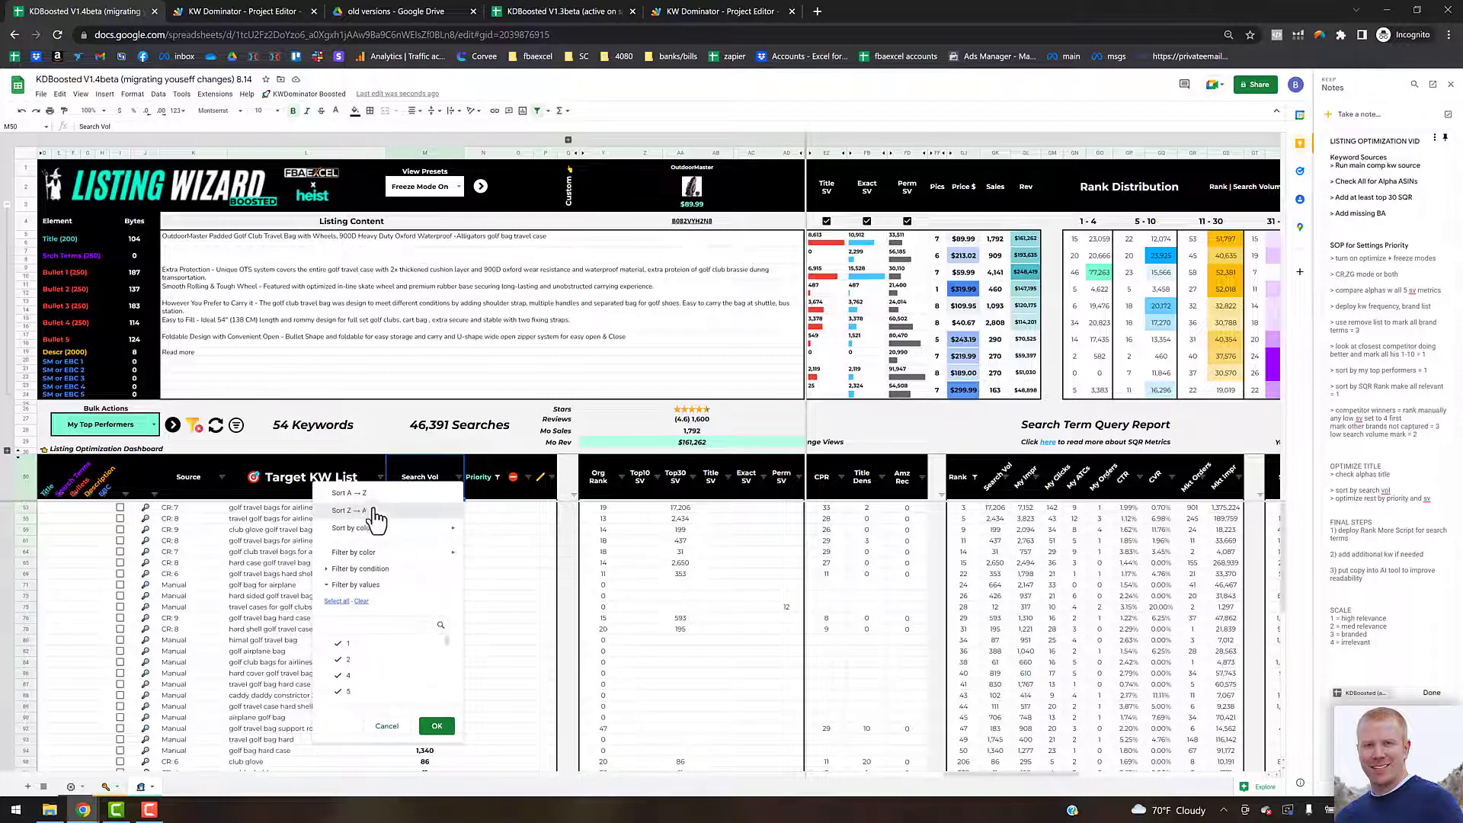
click(432, 725)
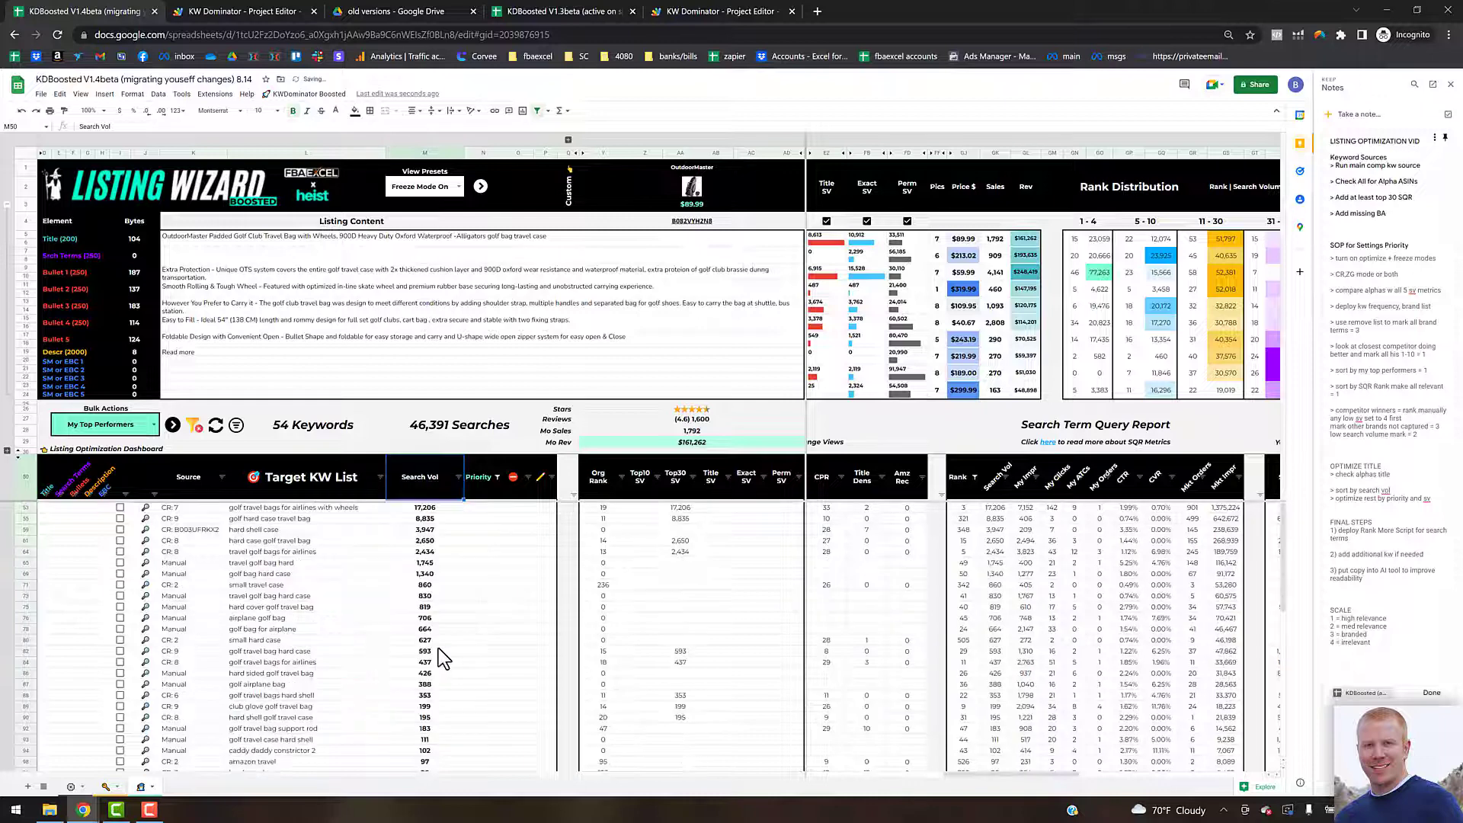
Step: Set the lowest-volume keyword, womens golf bags clearance, to priority 4
scroll(456, 591, down, 5)
scroll(462, 614, down, 6)
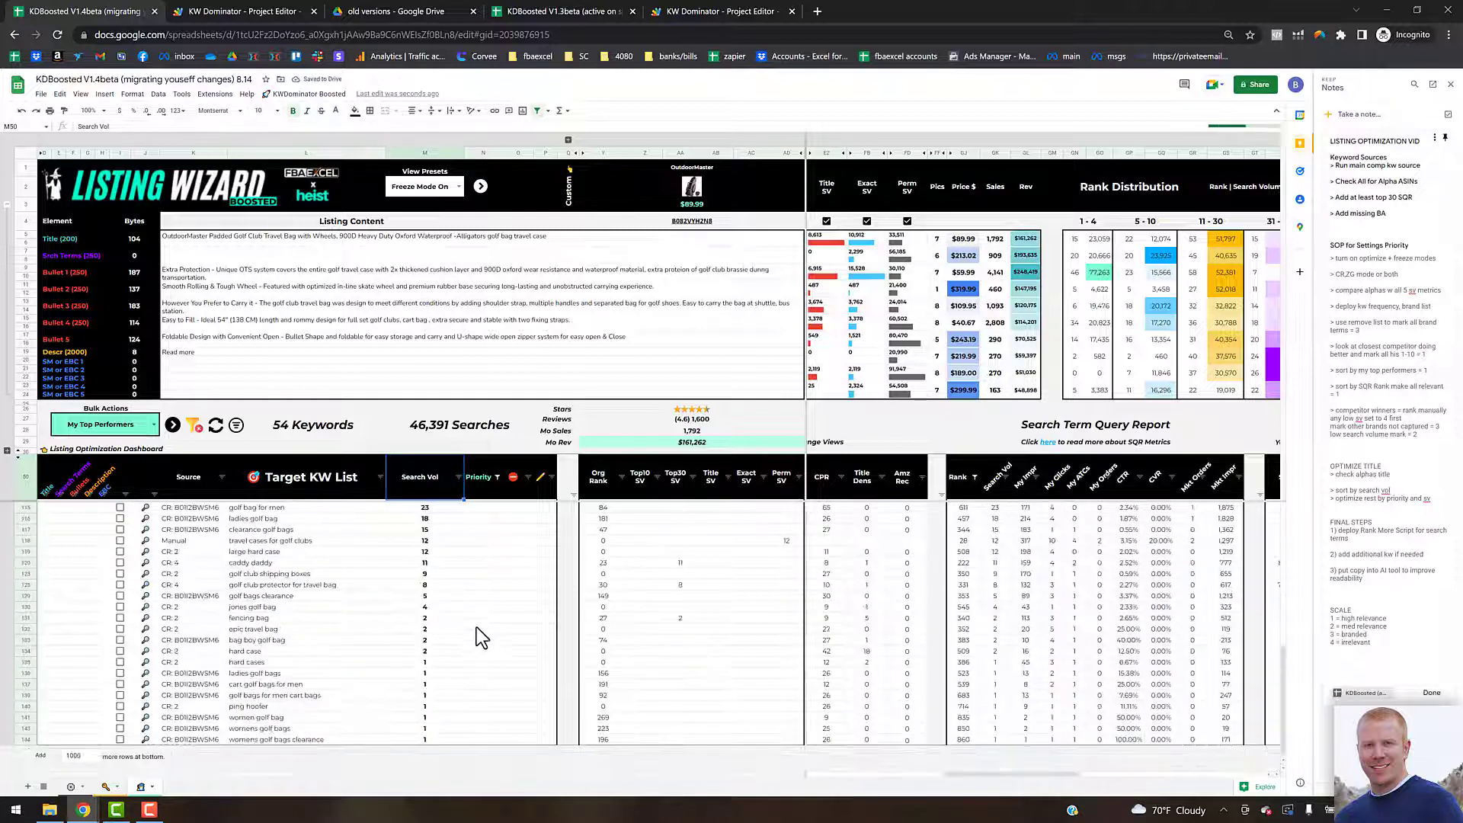
click(482, 739)
text(4)
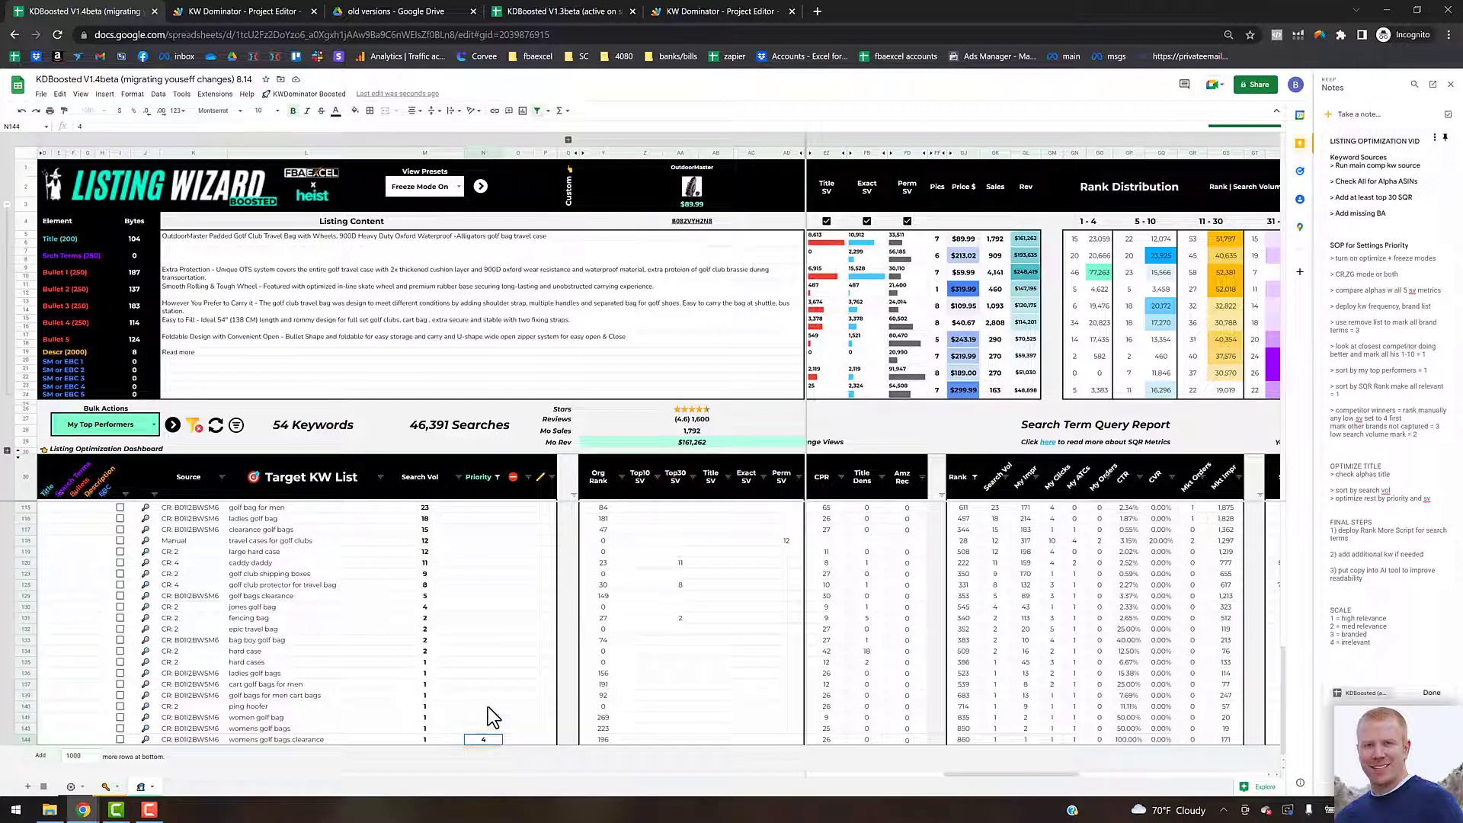
key(Up)
key(Up)
key(Up)
click(496, 741)
Step: Assign priority 1 to the remaining top search-volume keywords in the list
scroll(492, 450, up, 5)
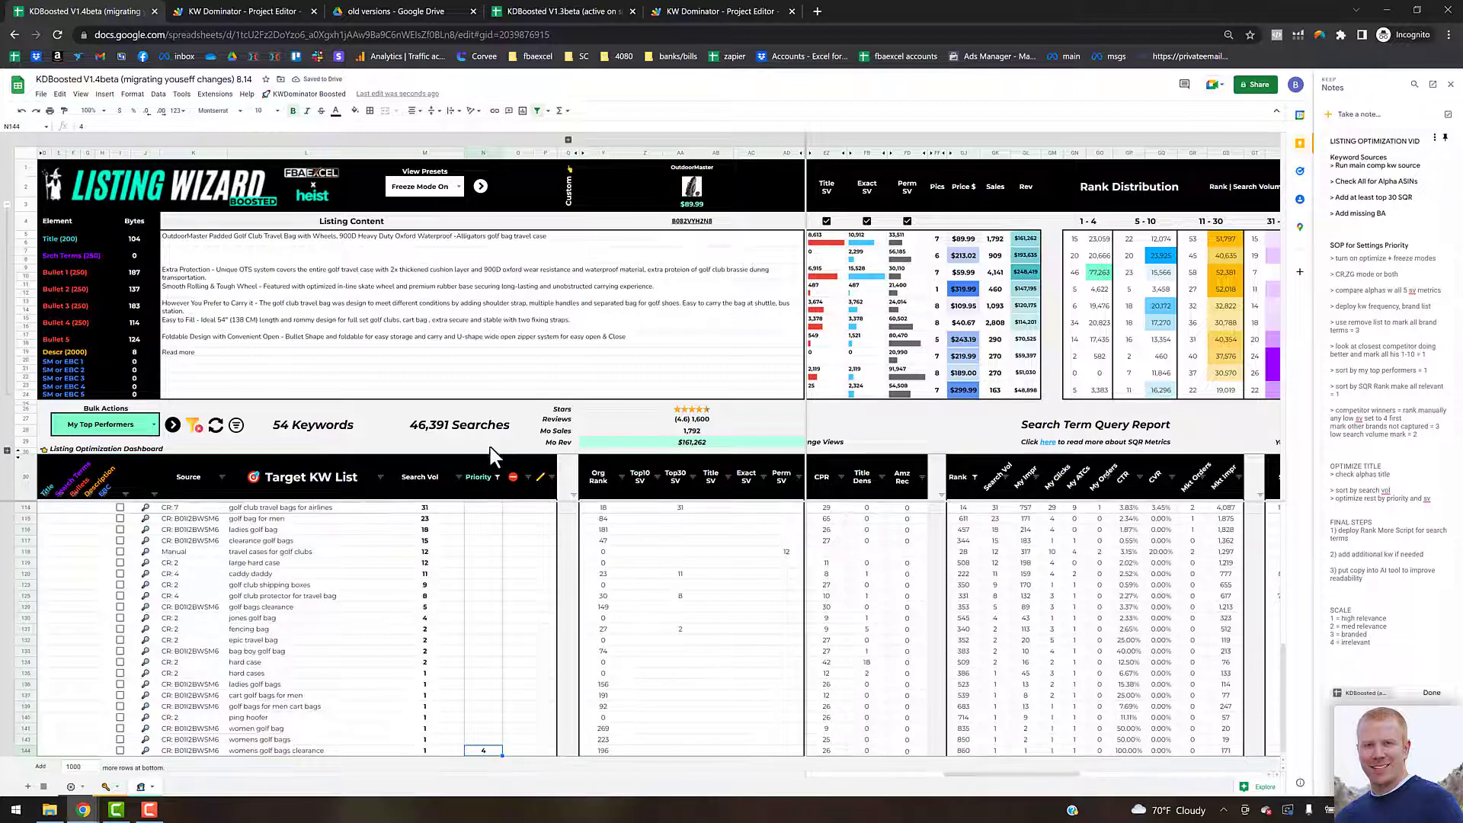
scroll(493, 431, up, 5)
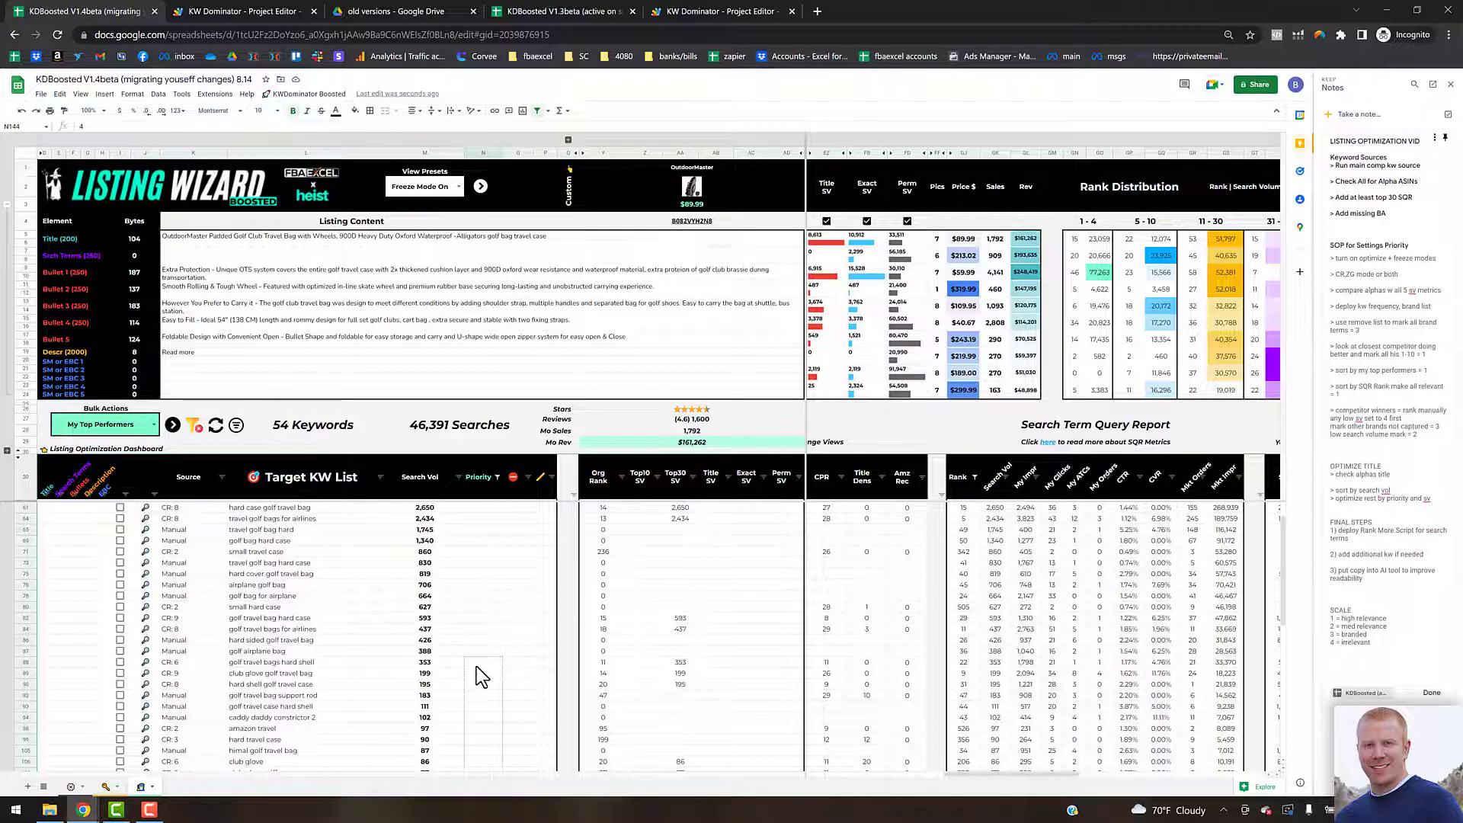
drag(476, 669, 477, 670)
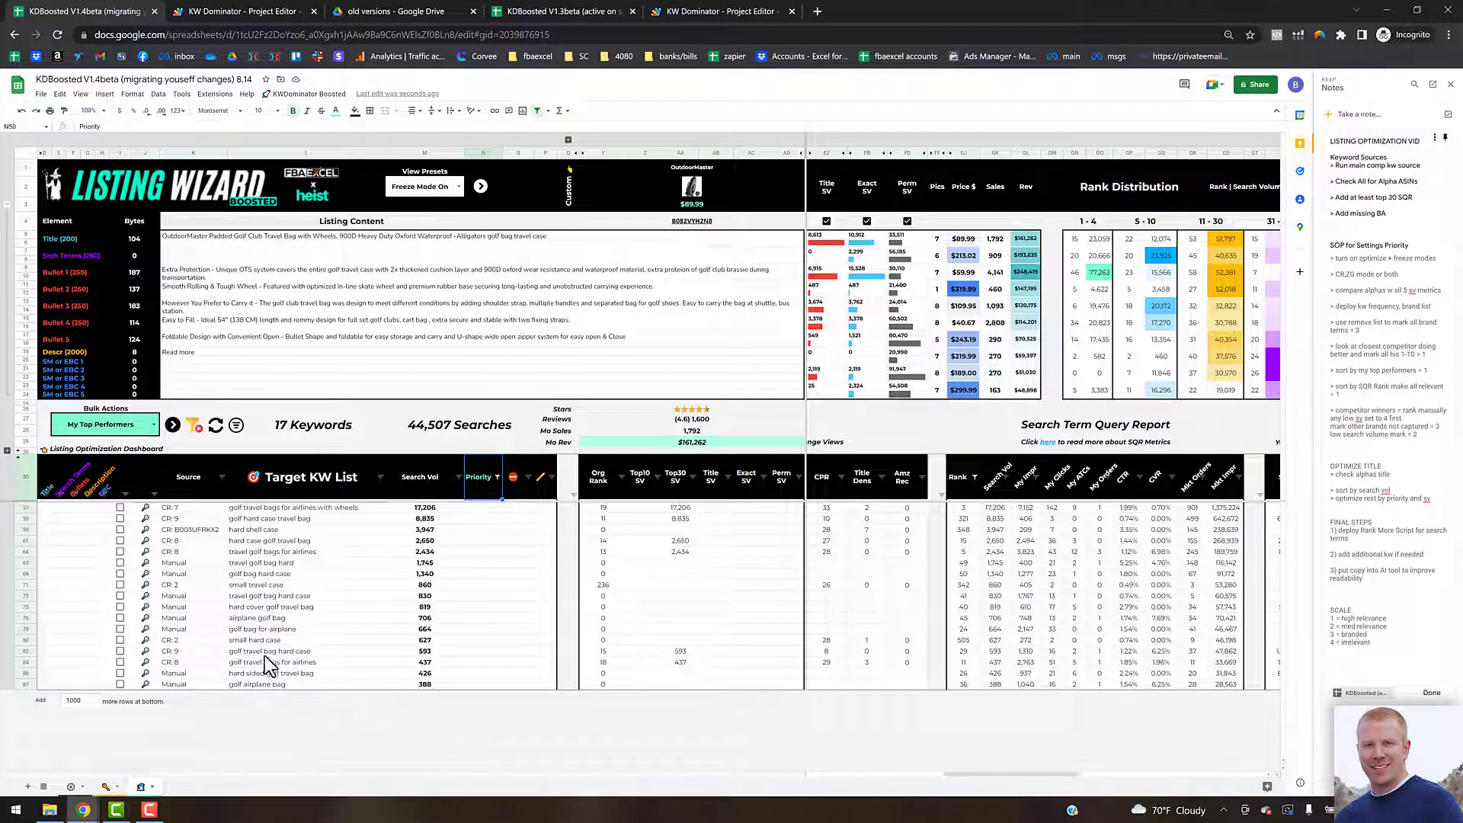
click(489, 507)
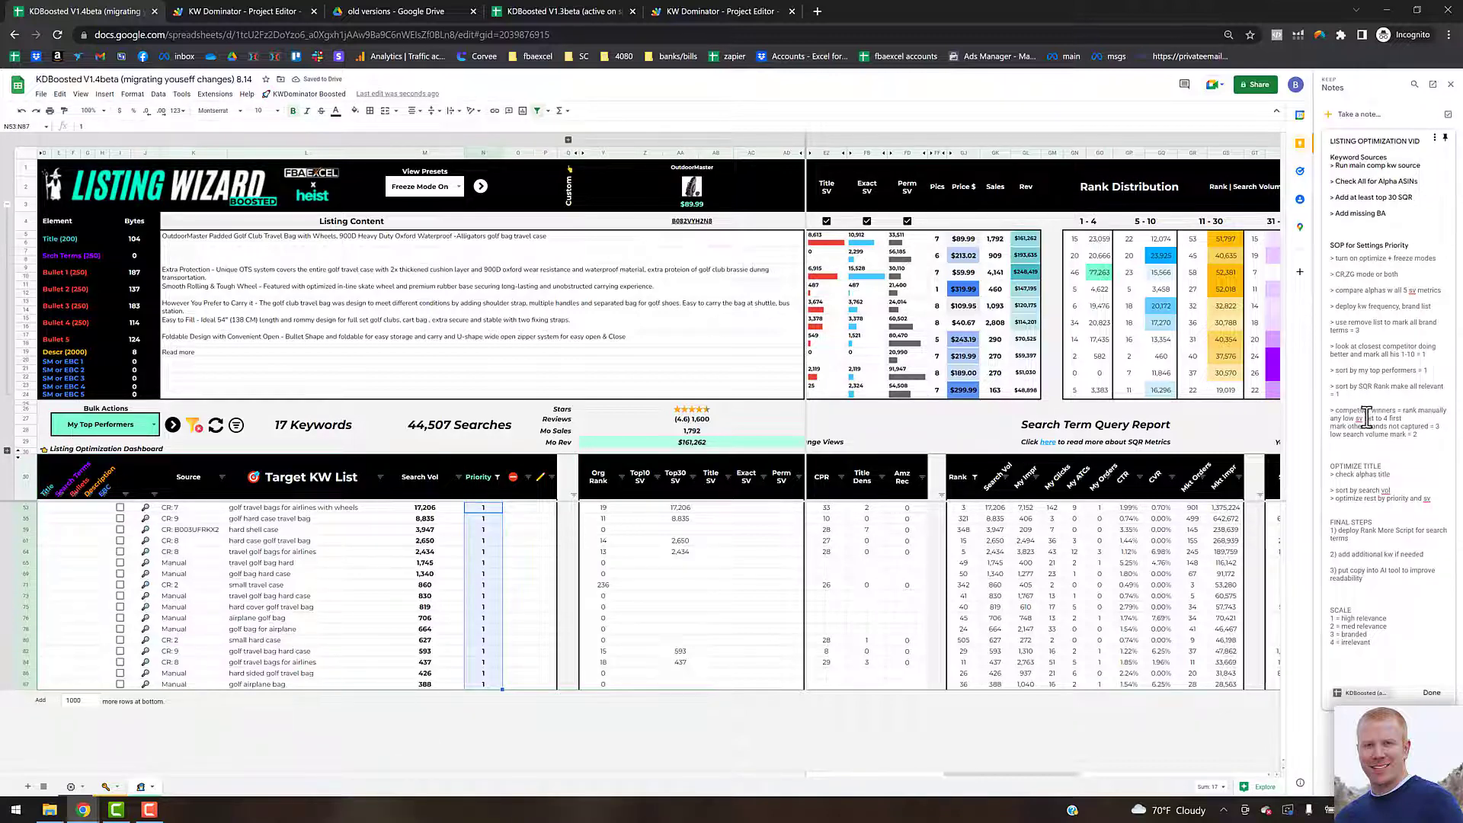
Step: Switch the bulk action view to Competitor Winners and dismiss the filter notice
click(1377, 449)
click(538, 576)
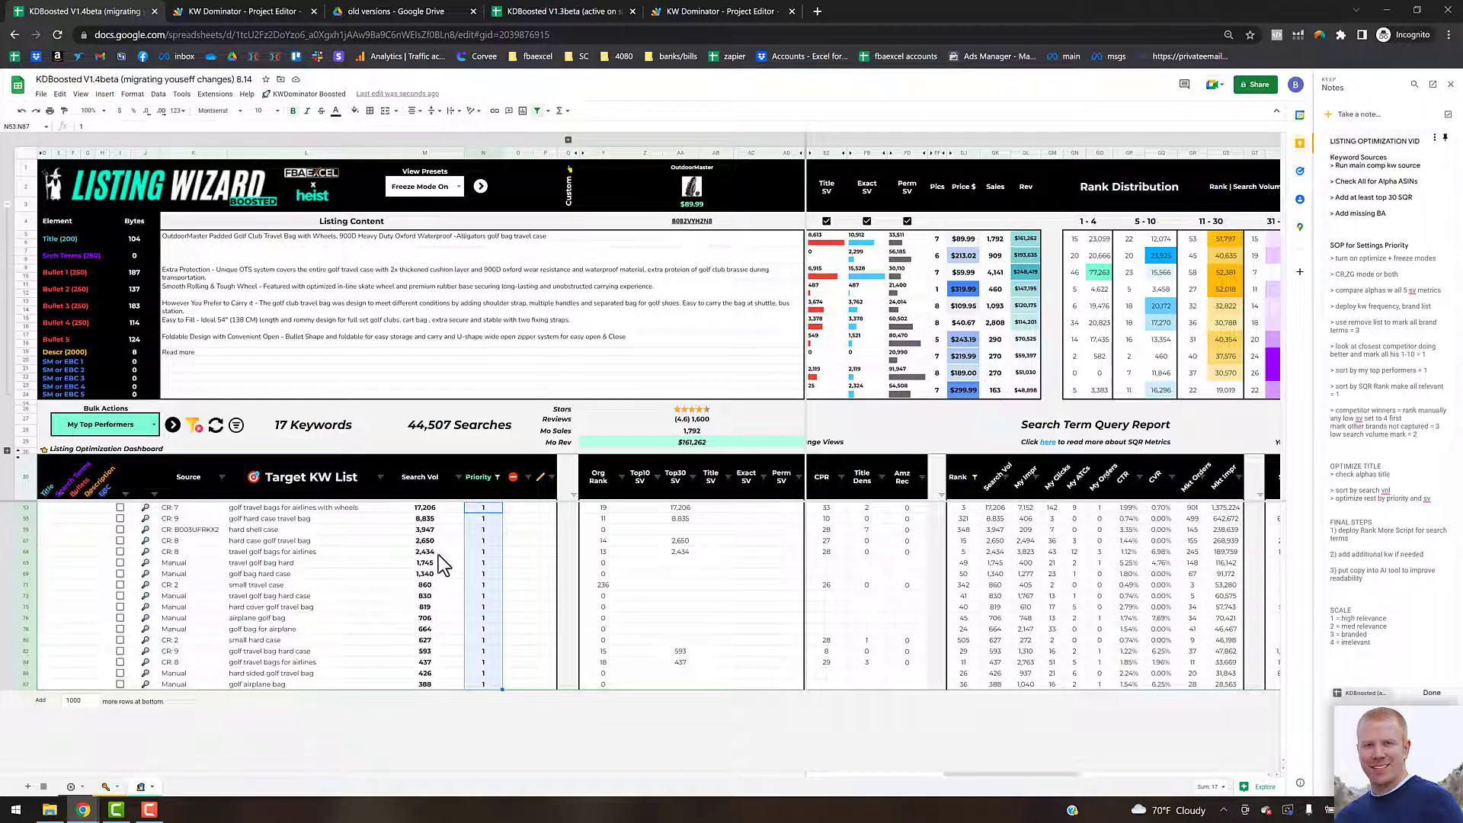
click(155, 429)
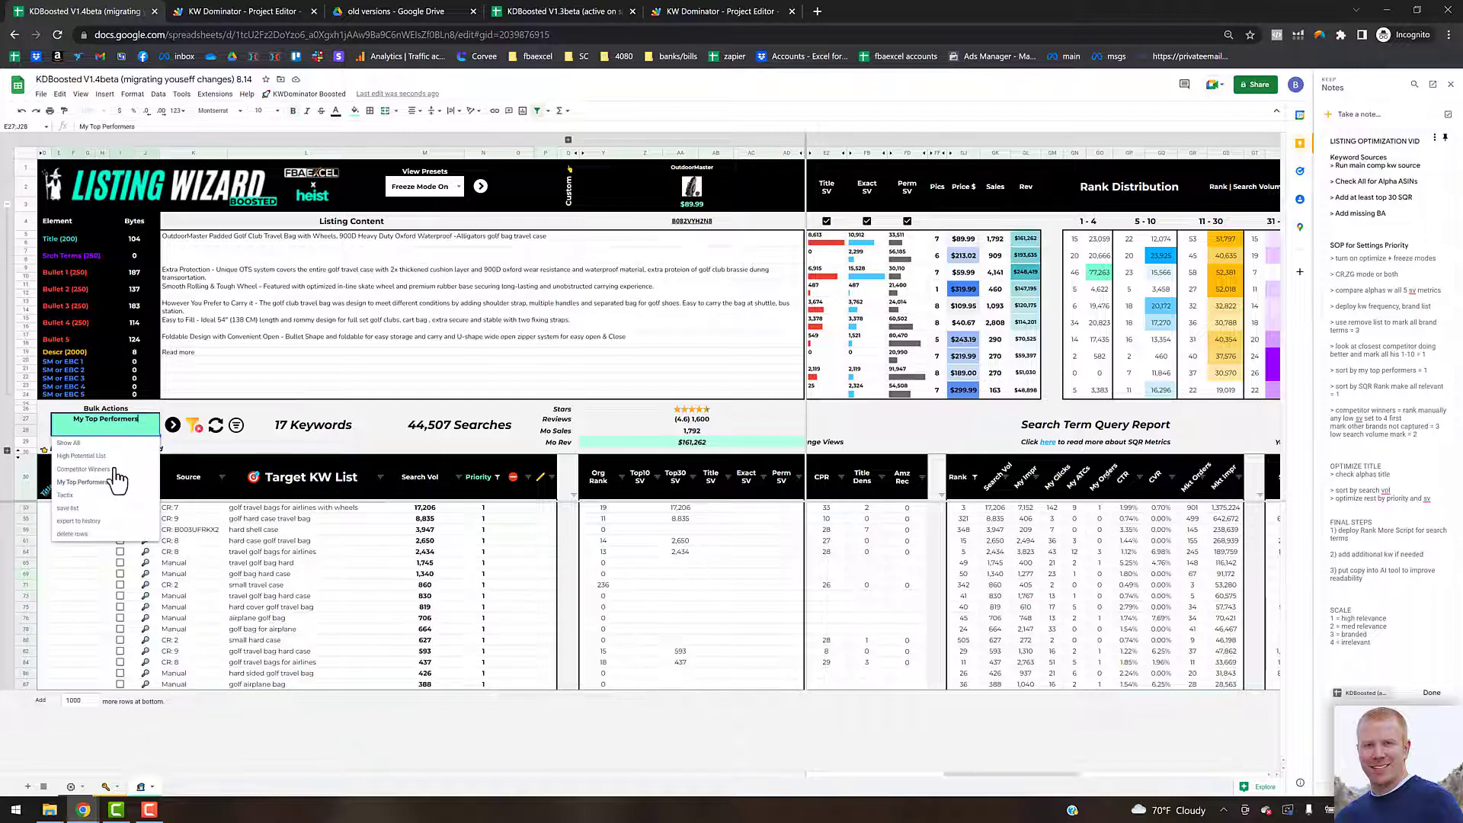
click(86, 469)
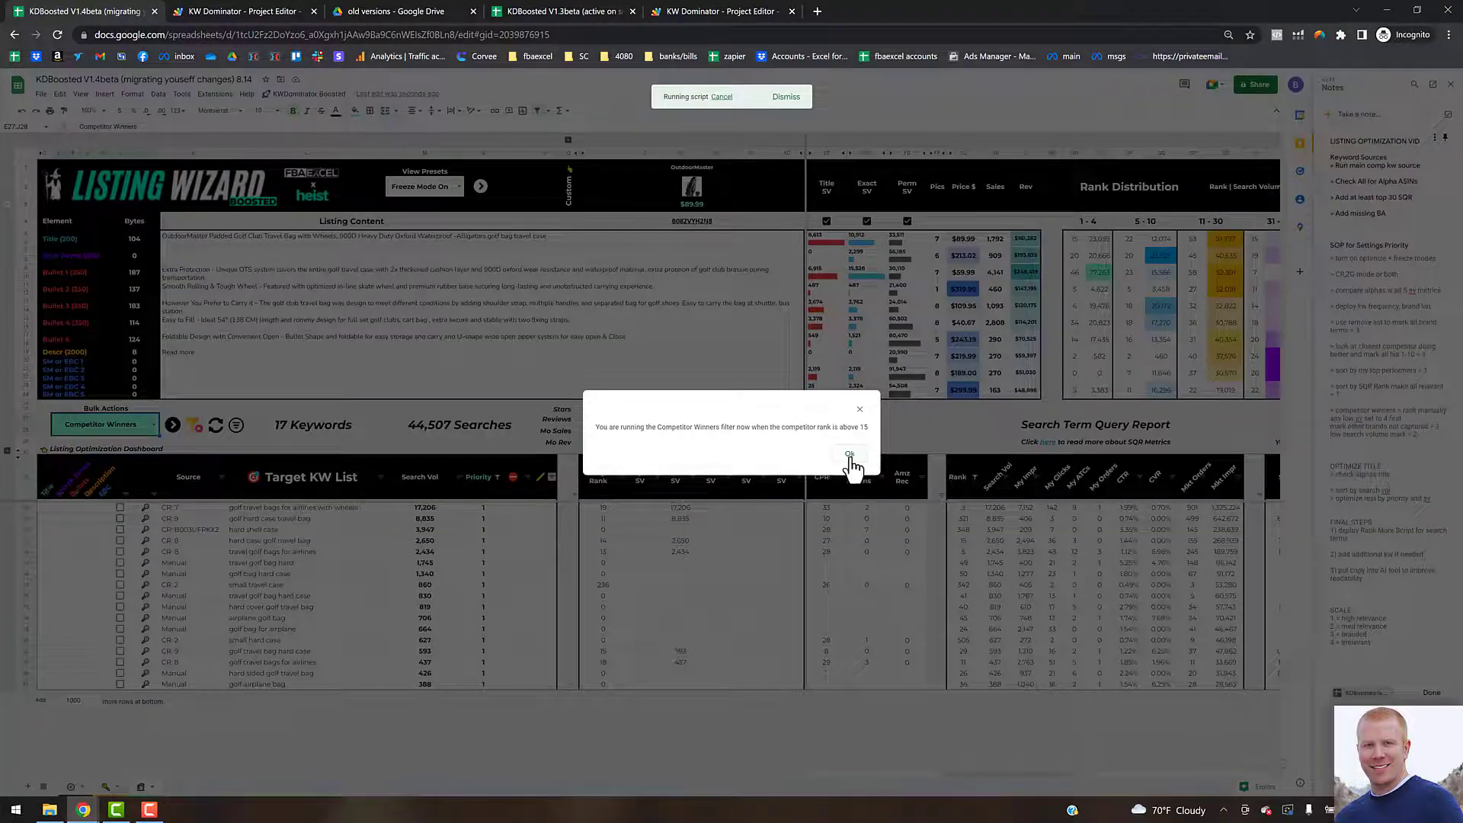
click(850, 455)
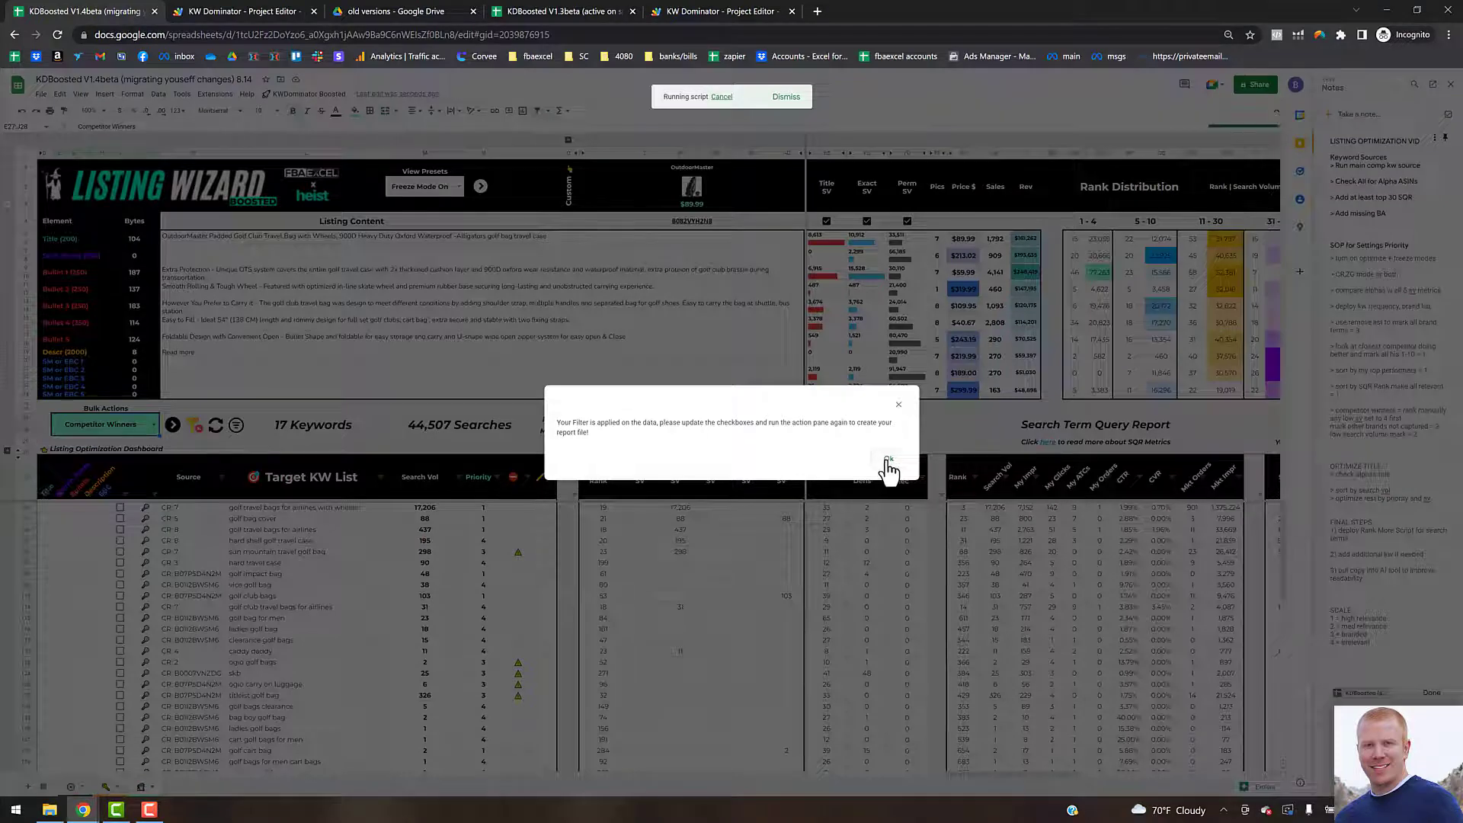
click(883, 461)
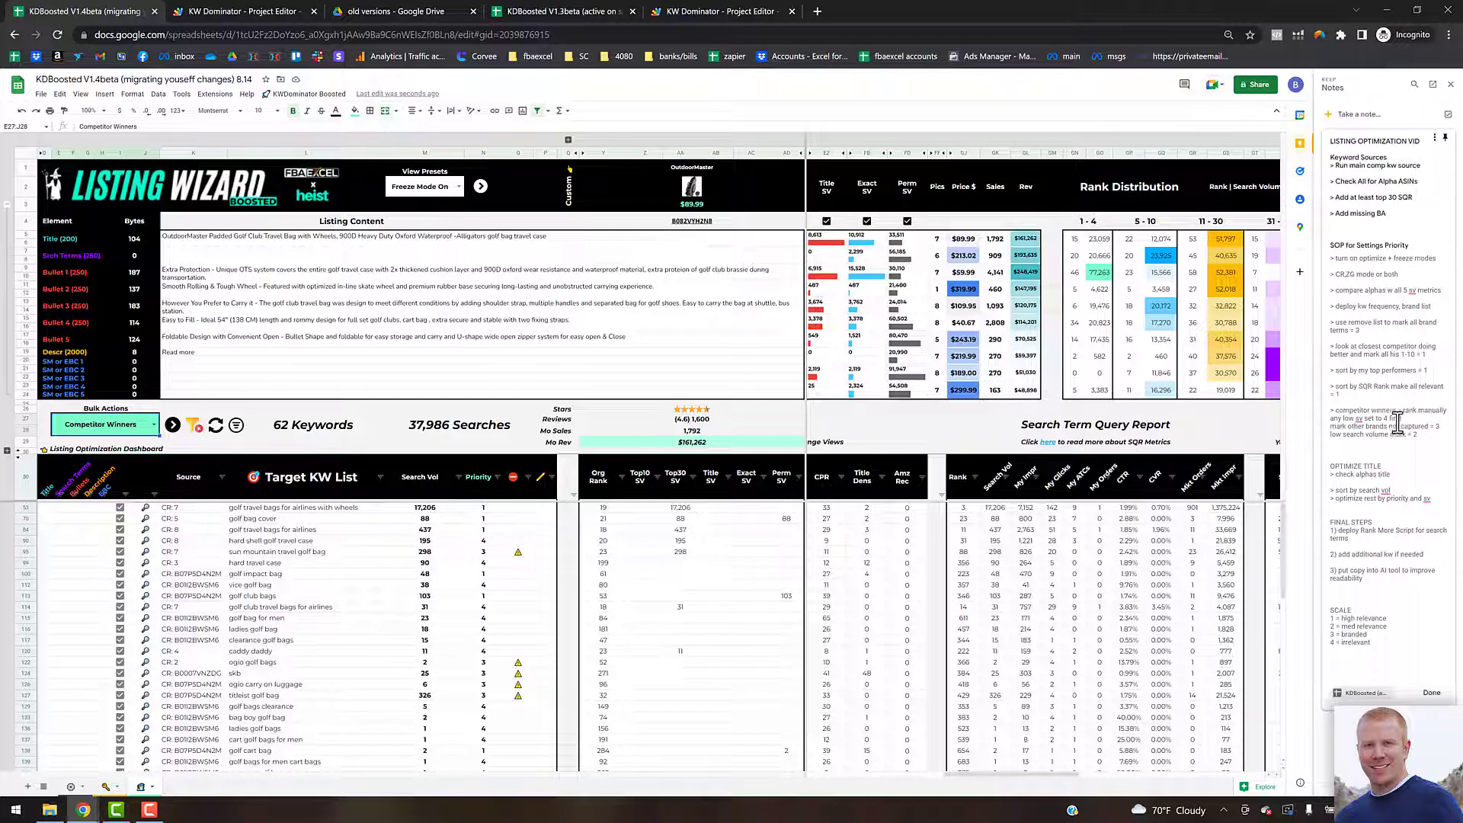
Step: Filter the Priority column to show only keywords with blank priority
click(496, 477)
click(399, 602)
click(396, 644)
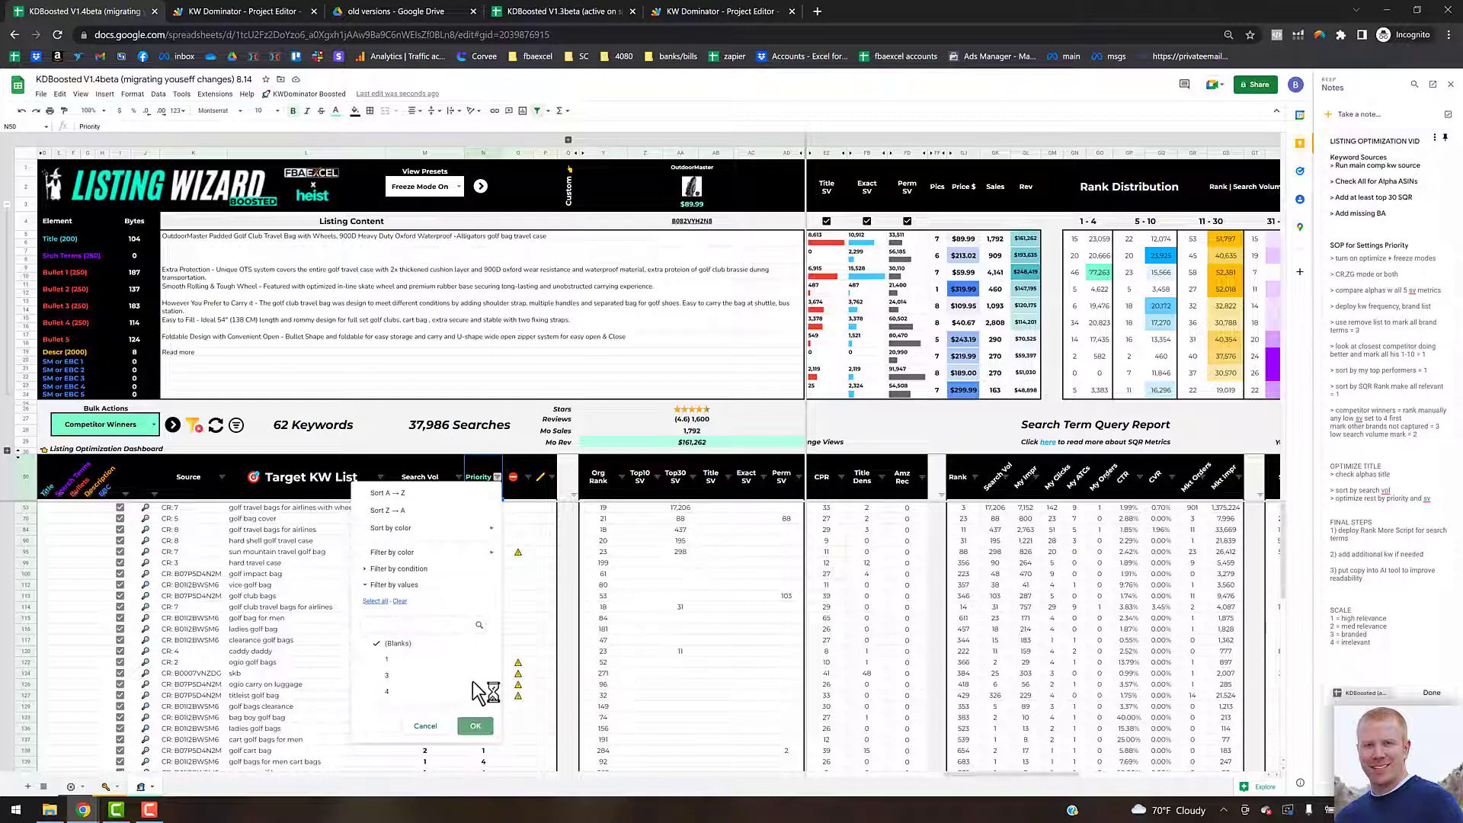
click(476, 725)
Step: Prioritize the competitor-winner keywords, mostly 4, with 3 for ping cart bag and 2 for alabama crimson tide golf bag
click(331, 540)
key(Right)
key(Right)
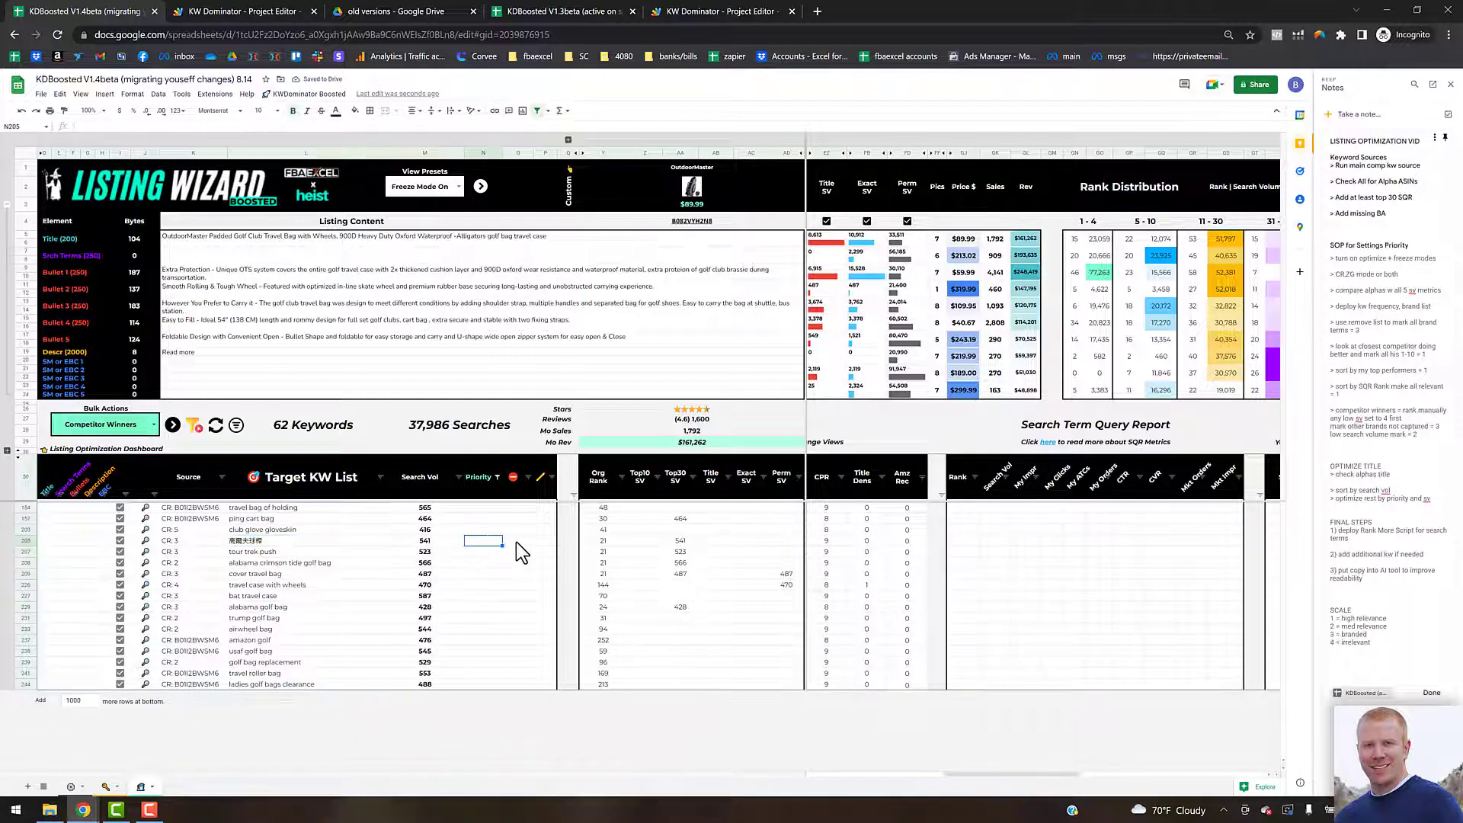
text(4)
key(Return)
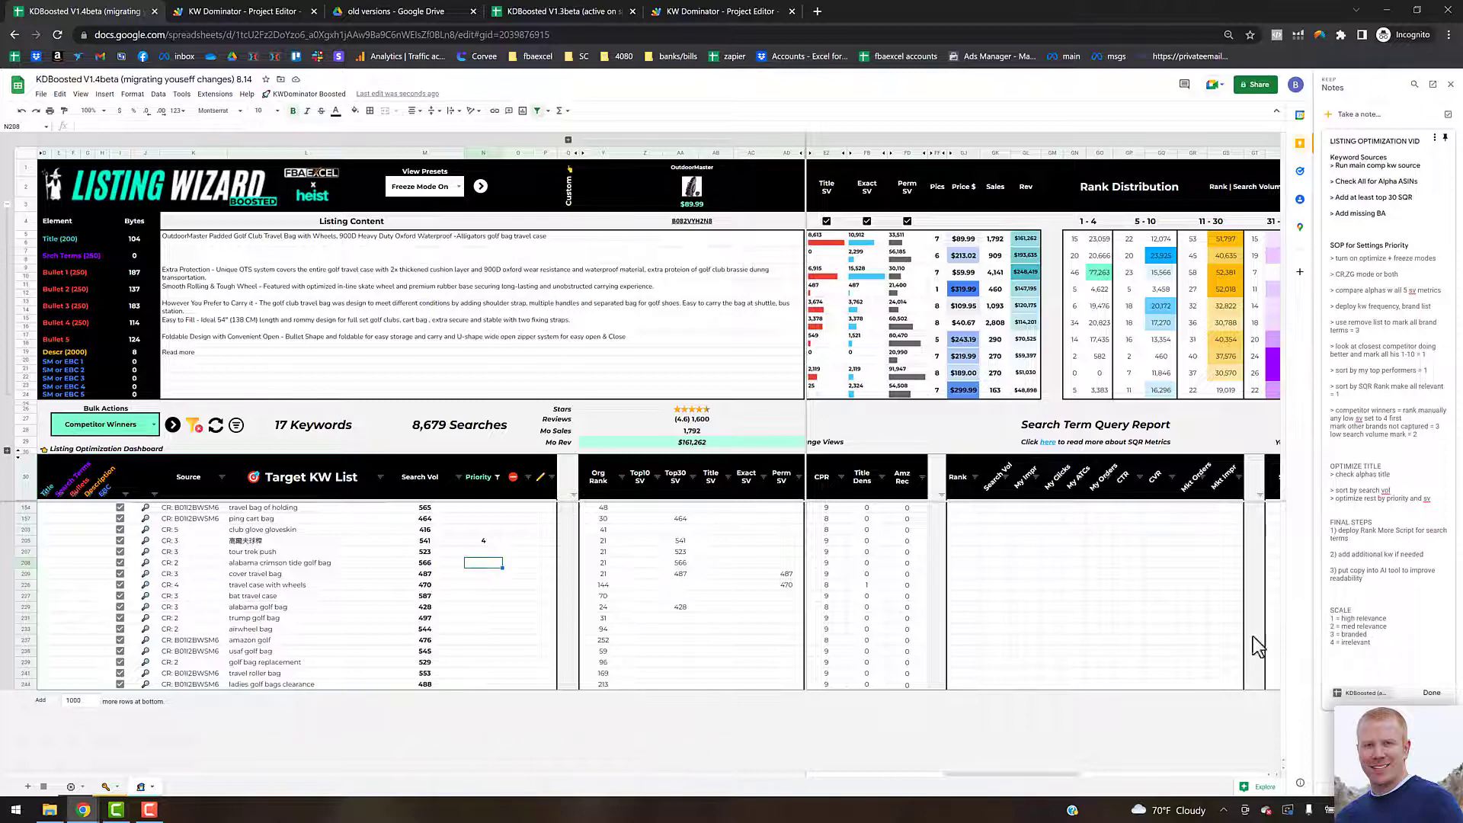
click(486, 510)
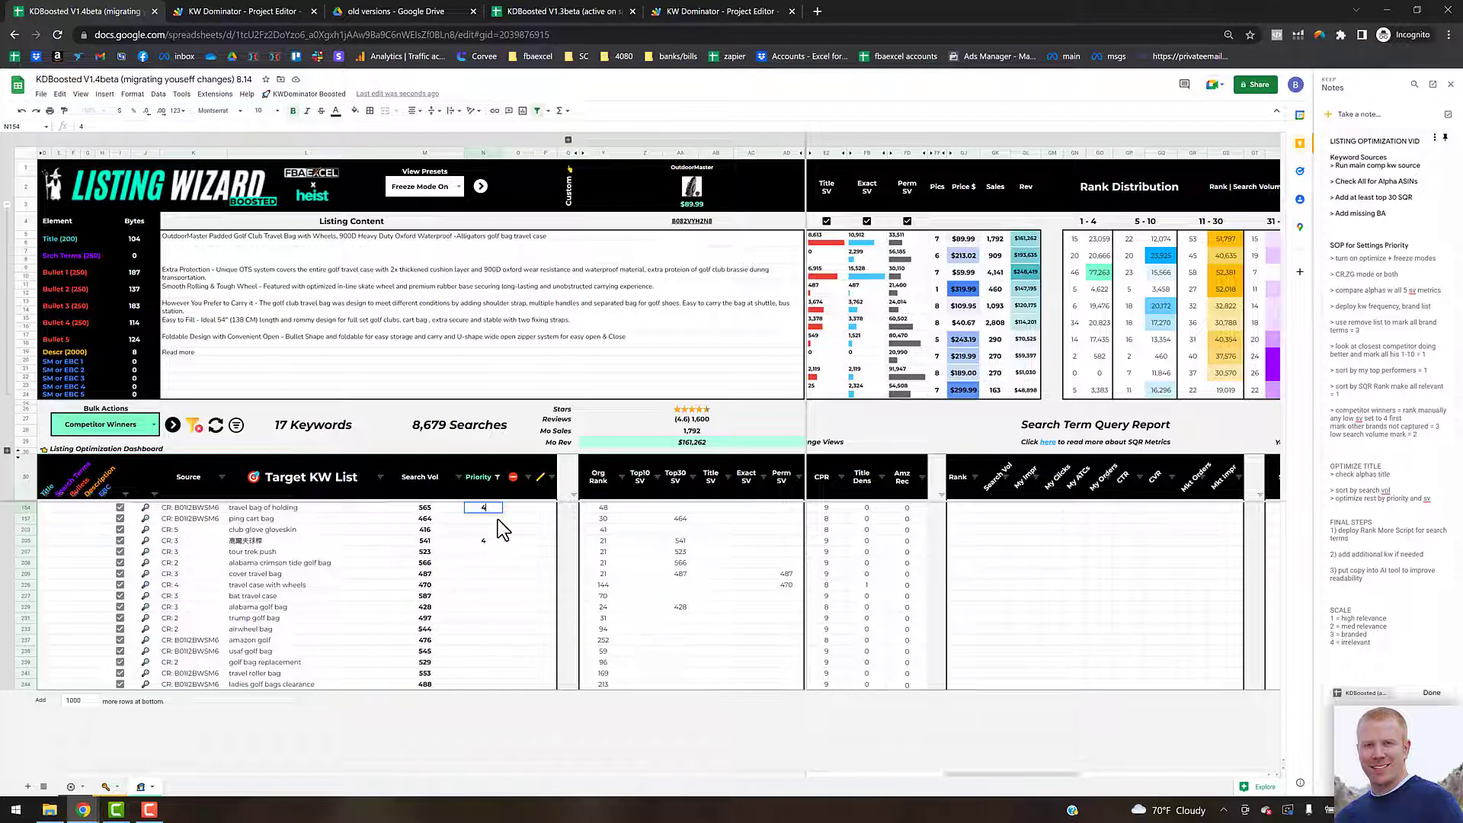
key(Return)
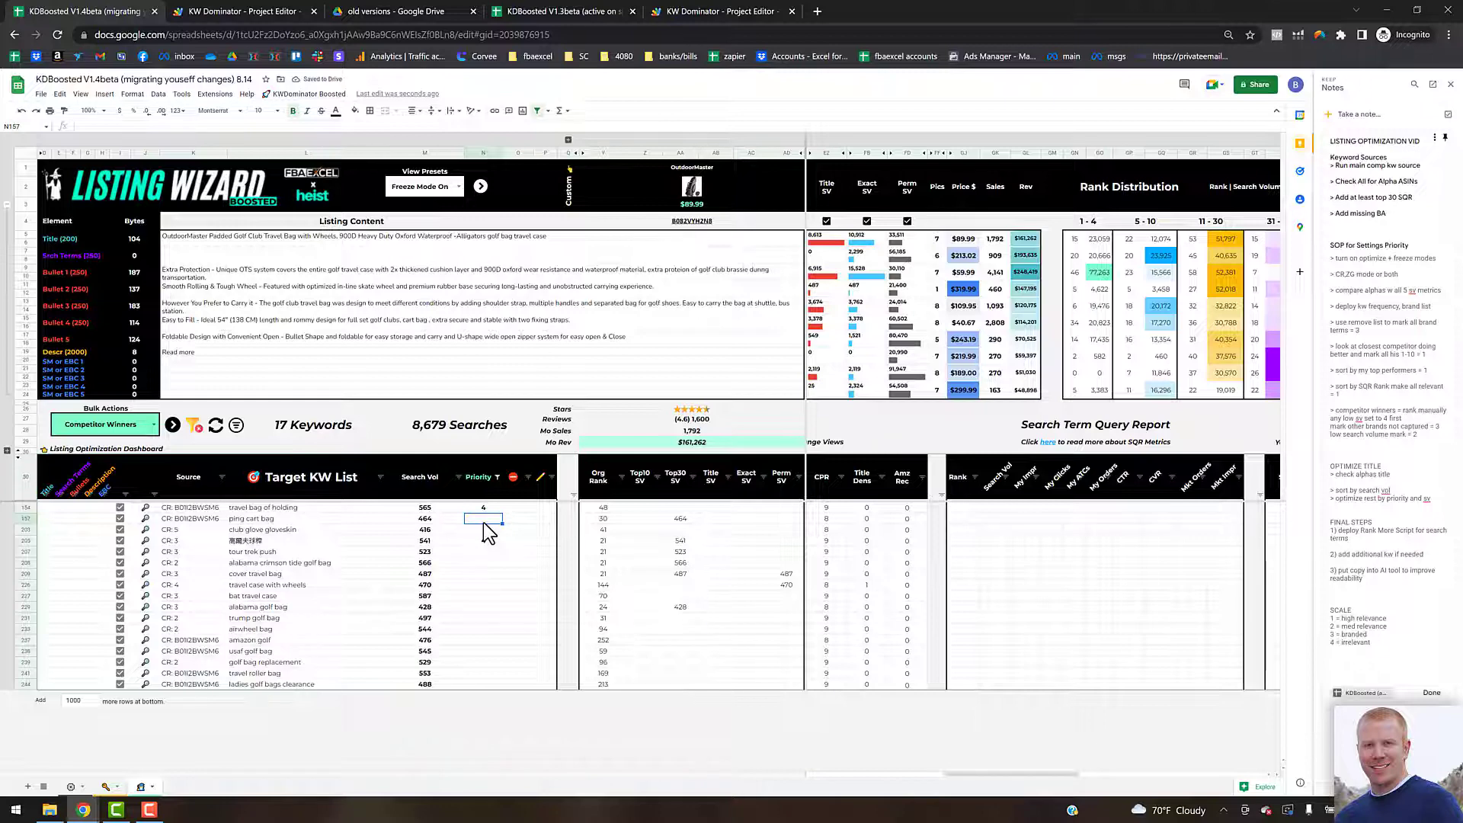
click(489, 531)
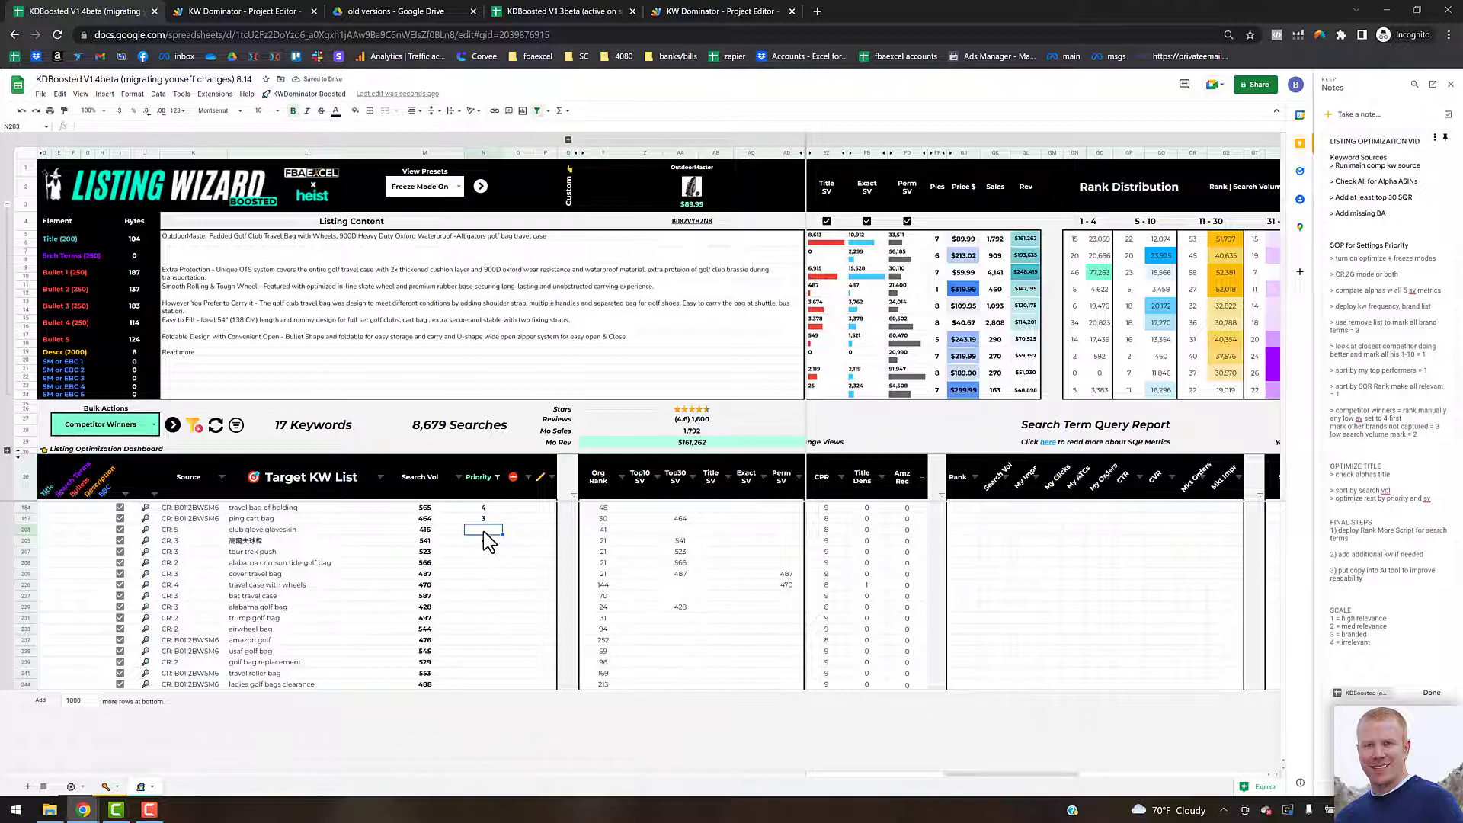
text(4)
key(Return)
text(4)
key(Return)
text(4)
key(Return)
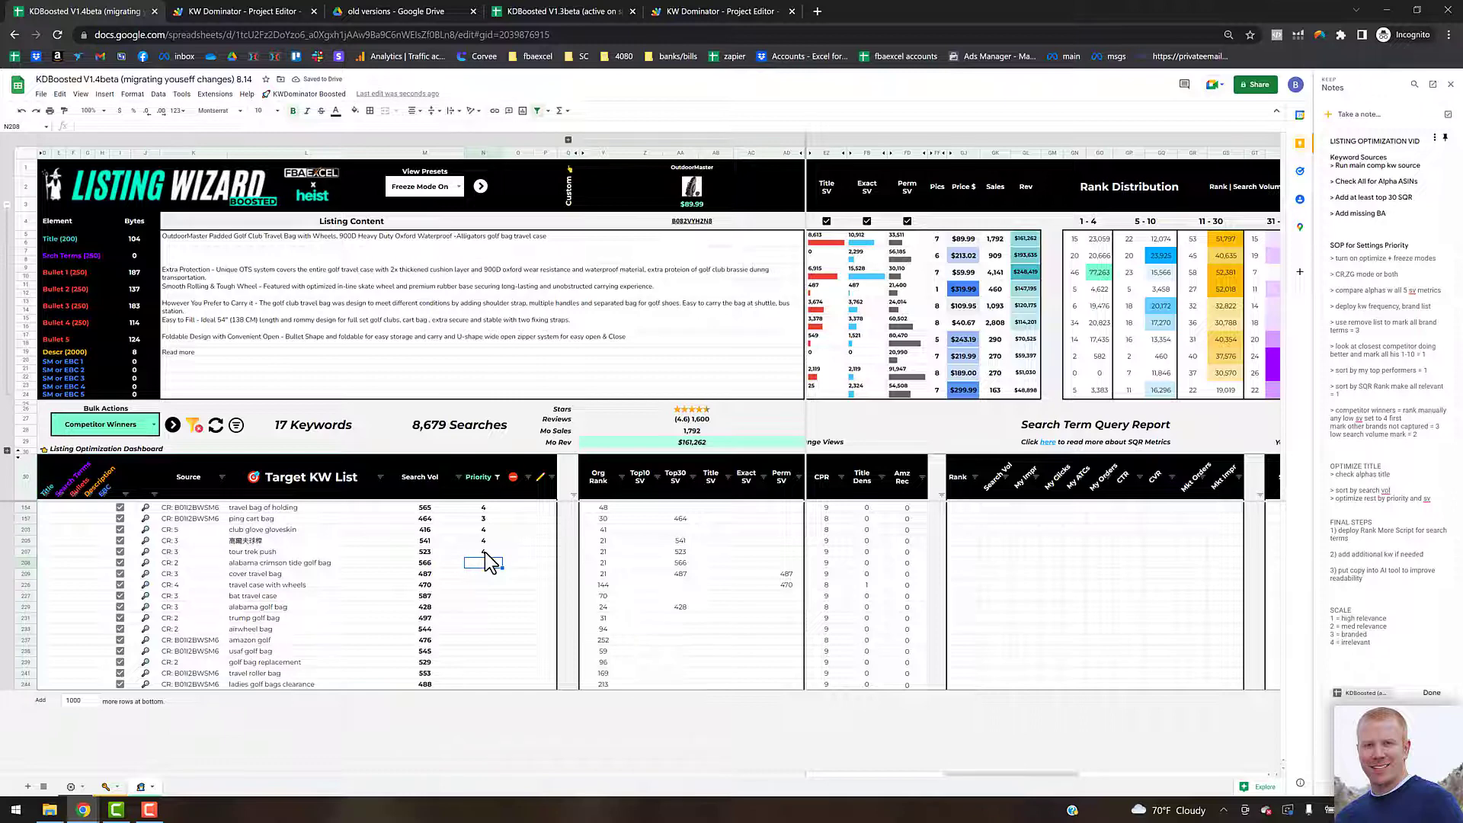
text(2)
key(Return)
text(4)
key(Return)
text(4)
key(Return)
text(4)
key(Return)
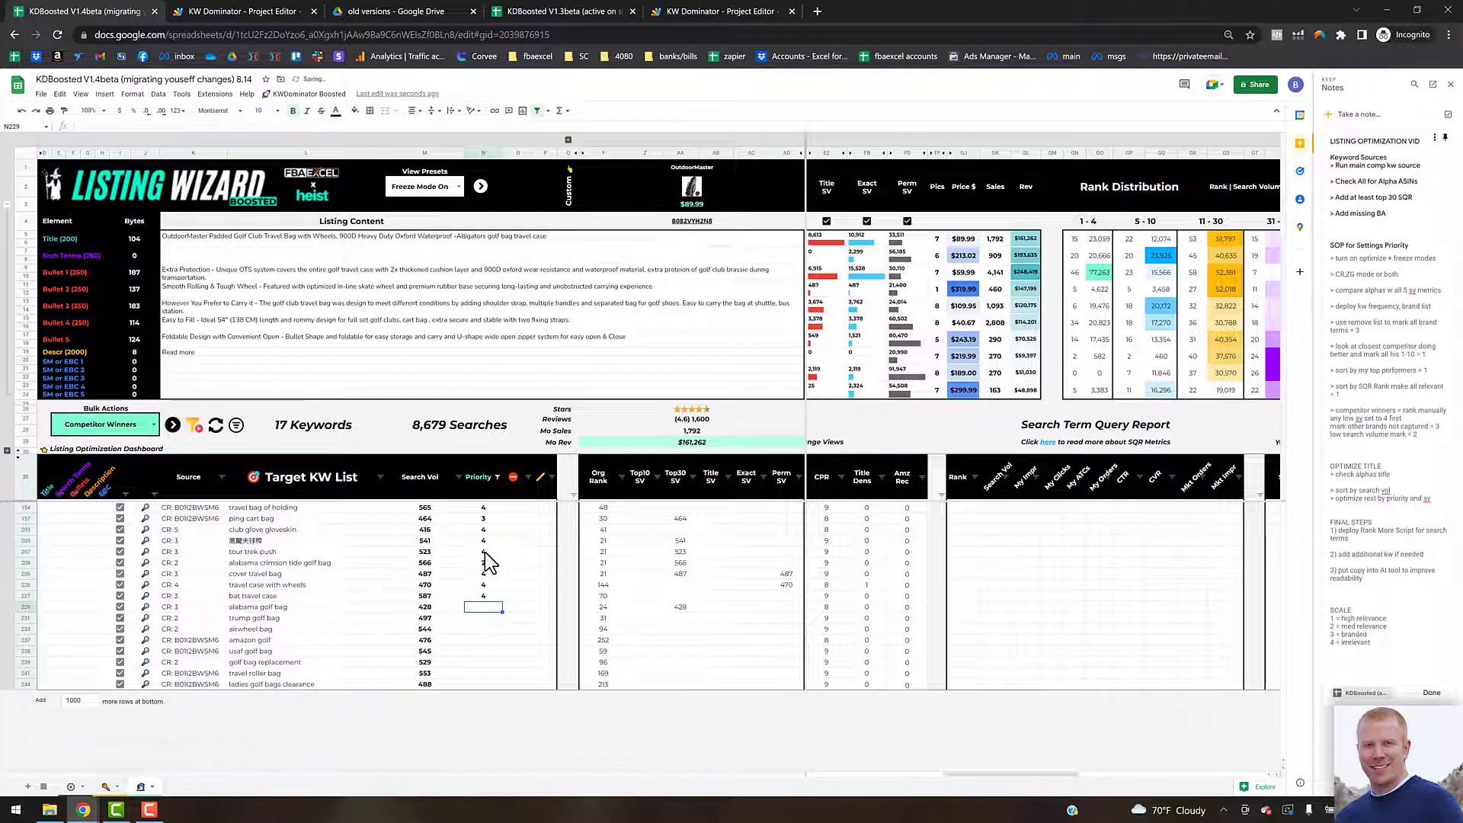
text(2)
key(BackSpace)
click(486, 563)
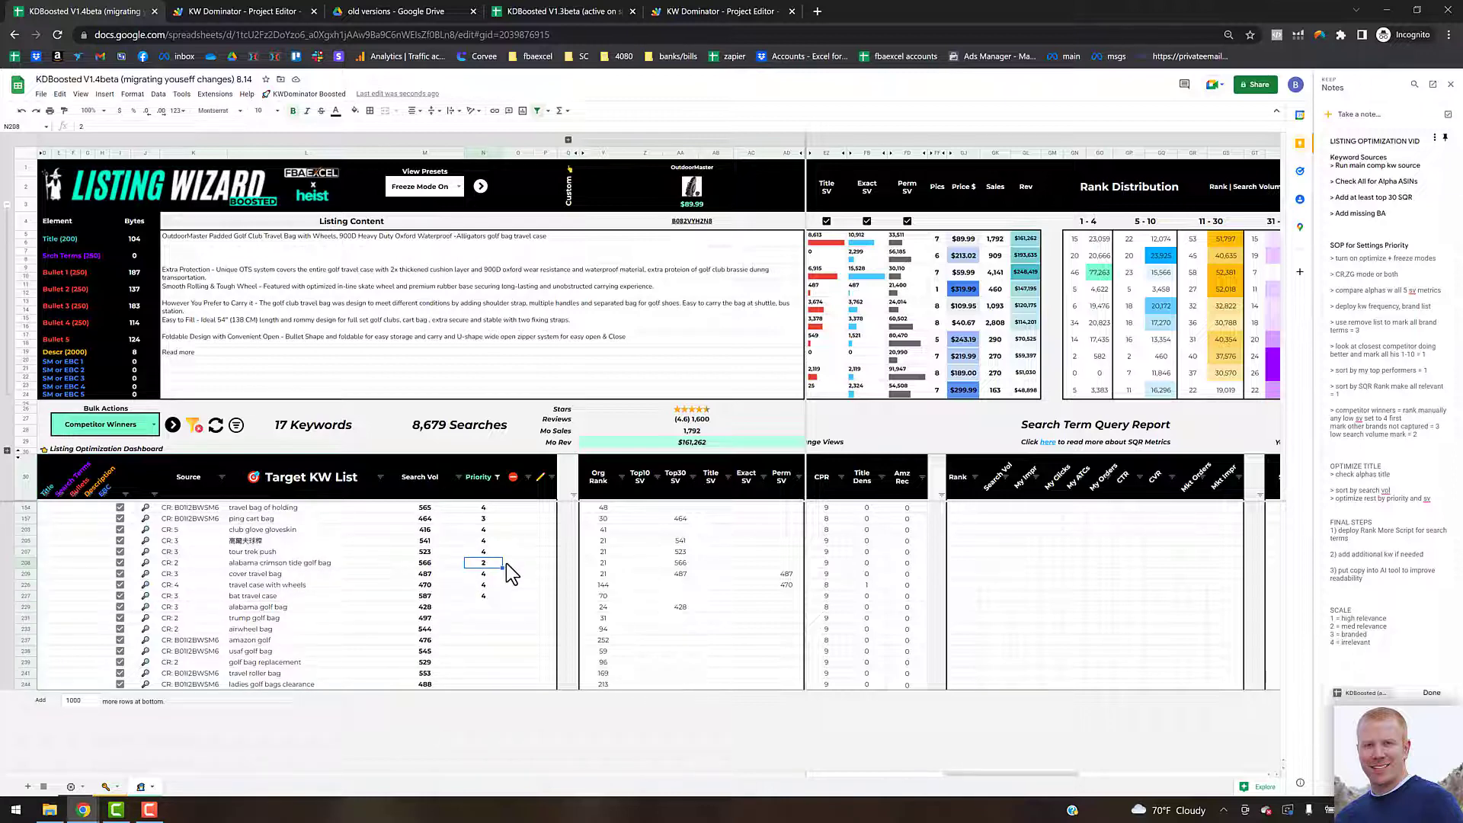
Step: Set alabama golf bag and trump golf bag to priority 2 and the following keywords to 4
click(490, 608)
text(2)
key(Return)
text(2)
key(Return)
text(4)
key(Return)
text(4)
key(Return)
text(4)
key(Return)
text(4)
key(Return)
text(4)
key(Return)
text(4)
key(Return)
drag(1004, 774, 820, 771)
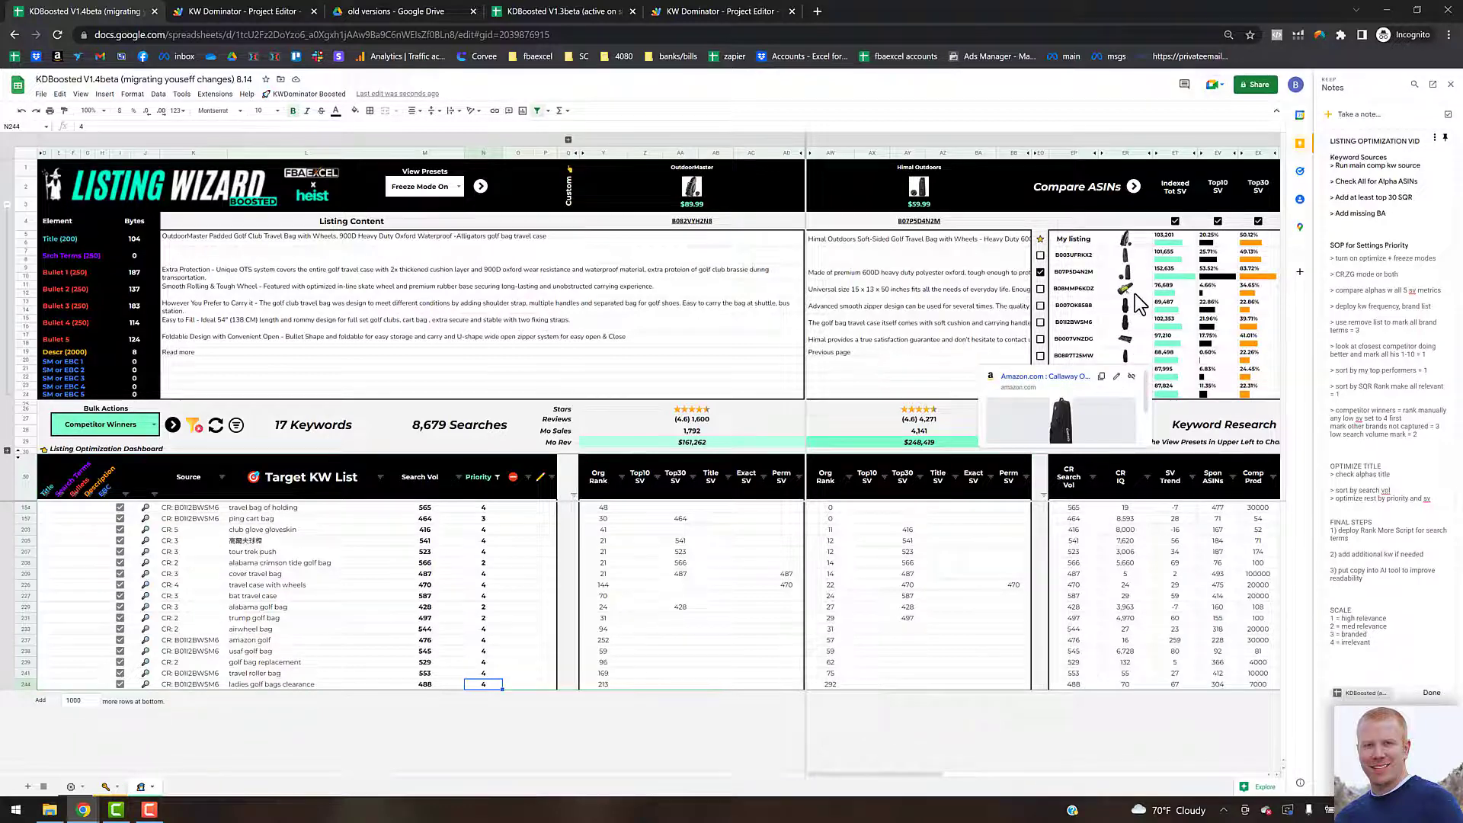
key(ctrl+Right)
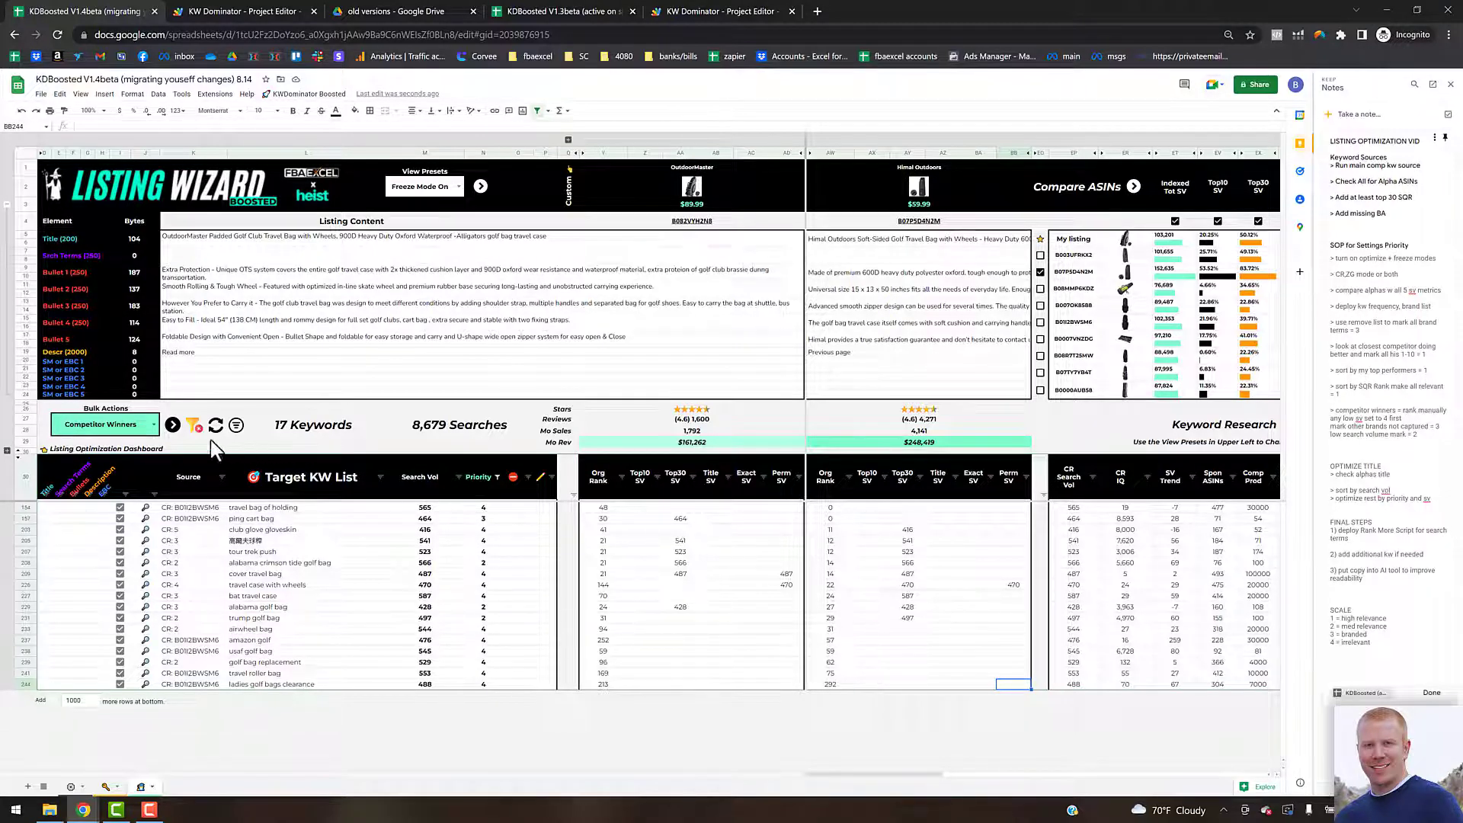
Step: Refresh the filtered keyword list and set travel golf case to priority 1
click(197, 424)
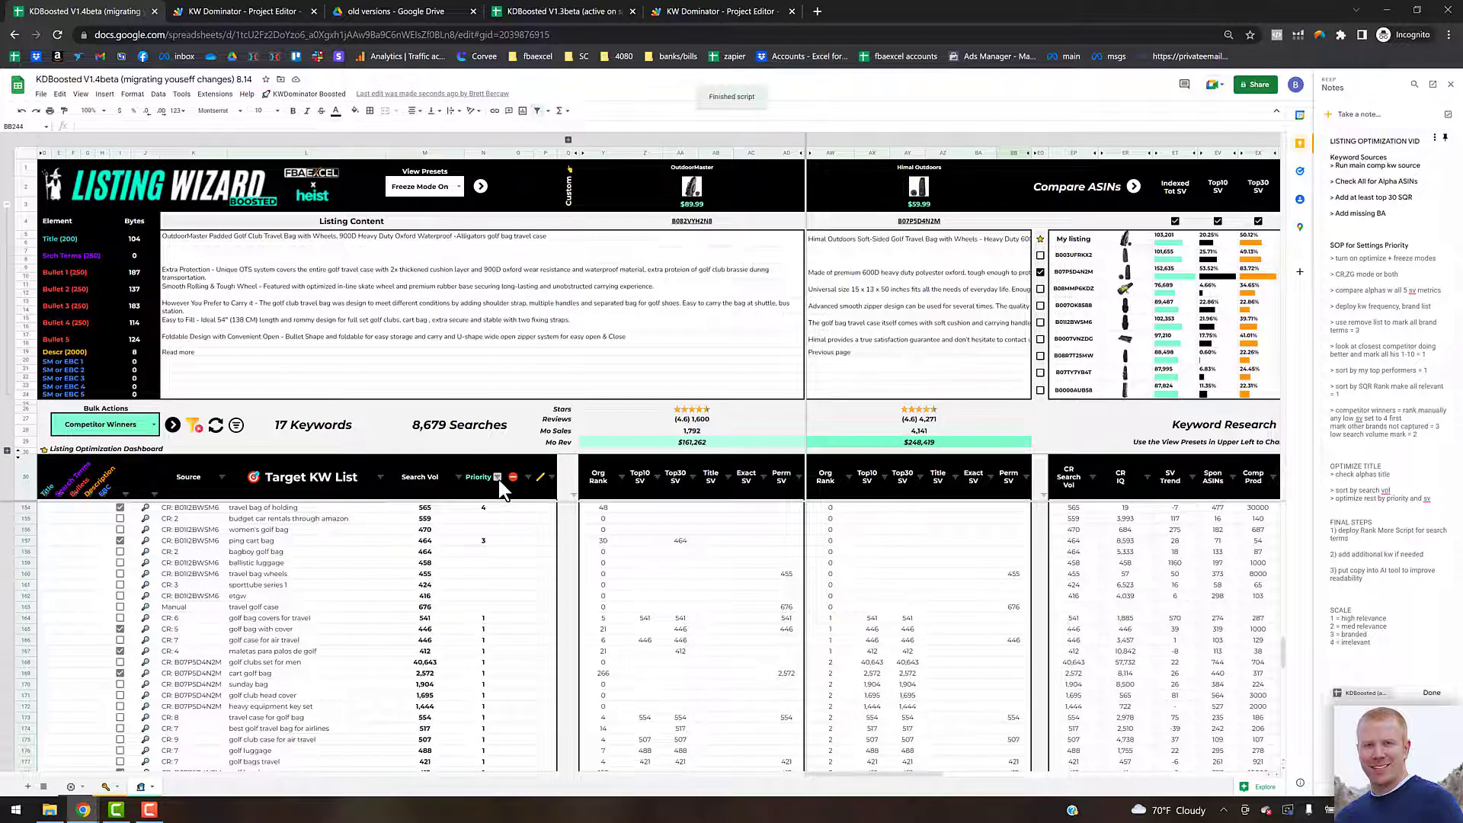
click(492, 509)
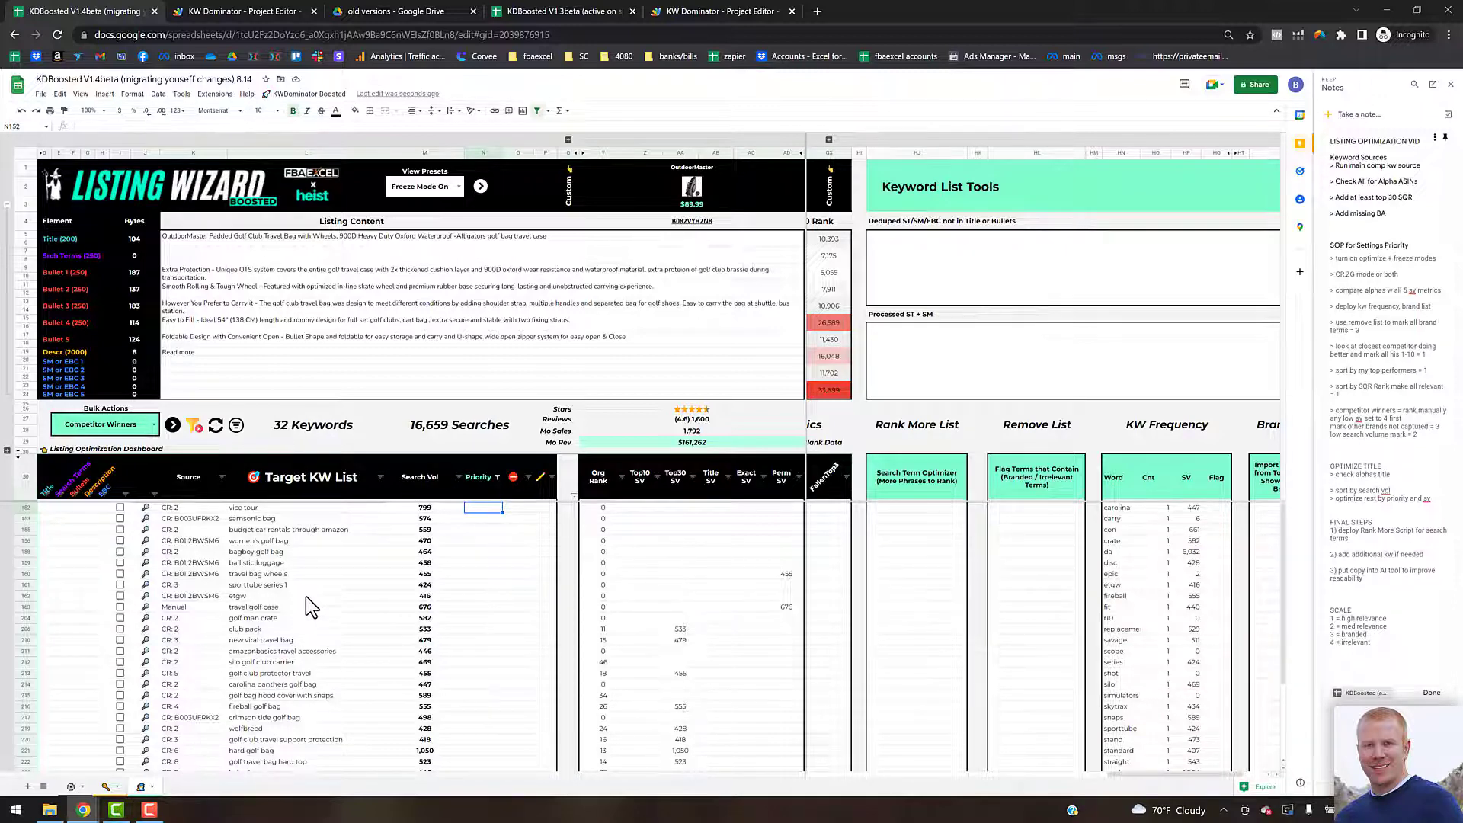
click(482, 607)
text(1)
key(Return)
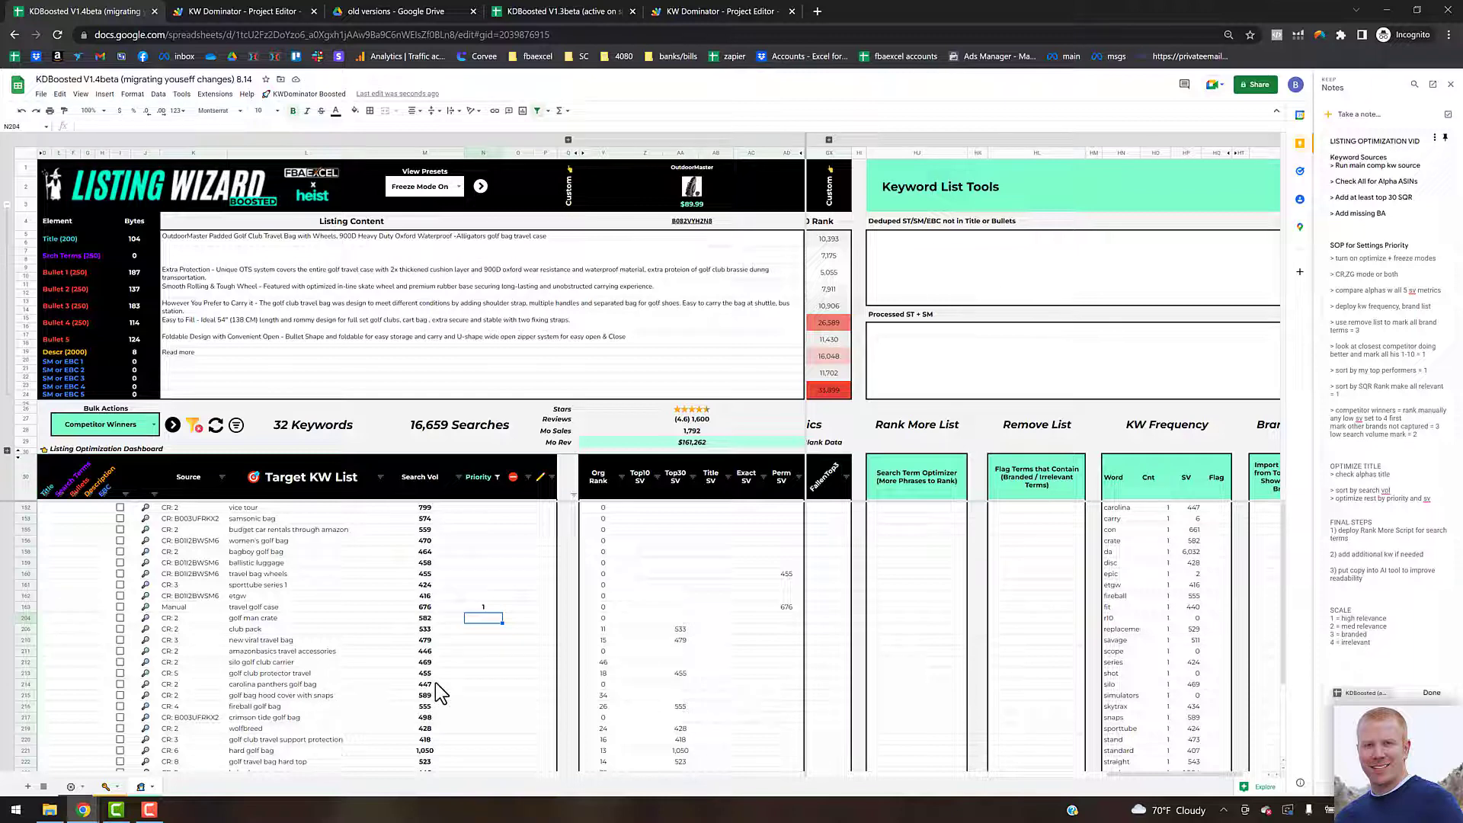
Step: Set golf club protector travel bag, golf club travel support protection, hard golf bag and golf travel bag hard top to priority 1
click(486, 674)
text(1)
key(Return)
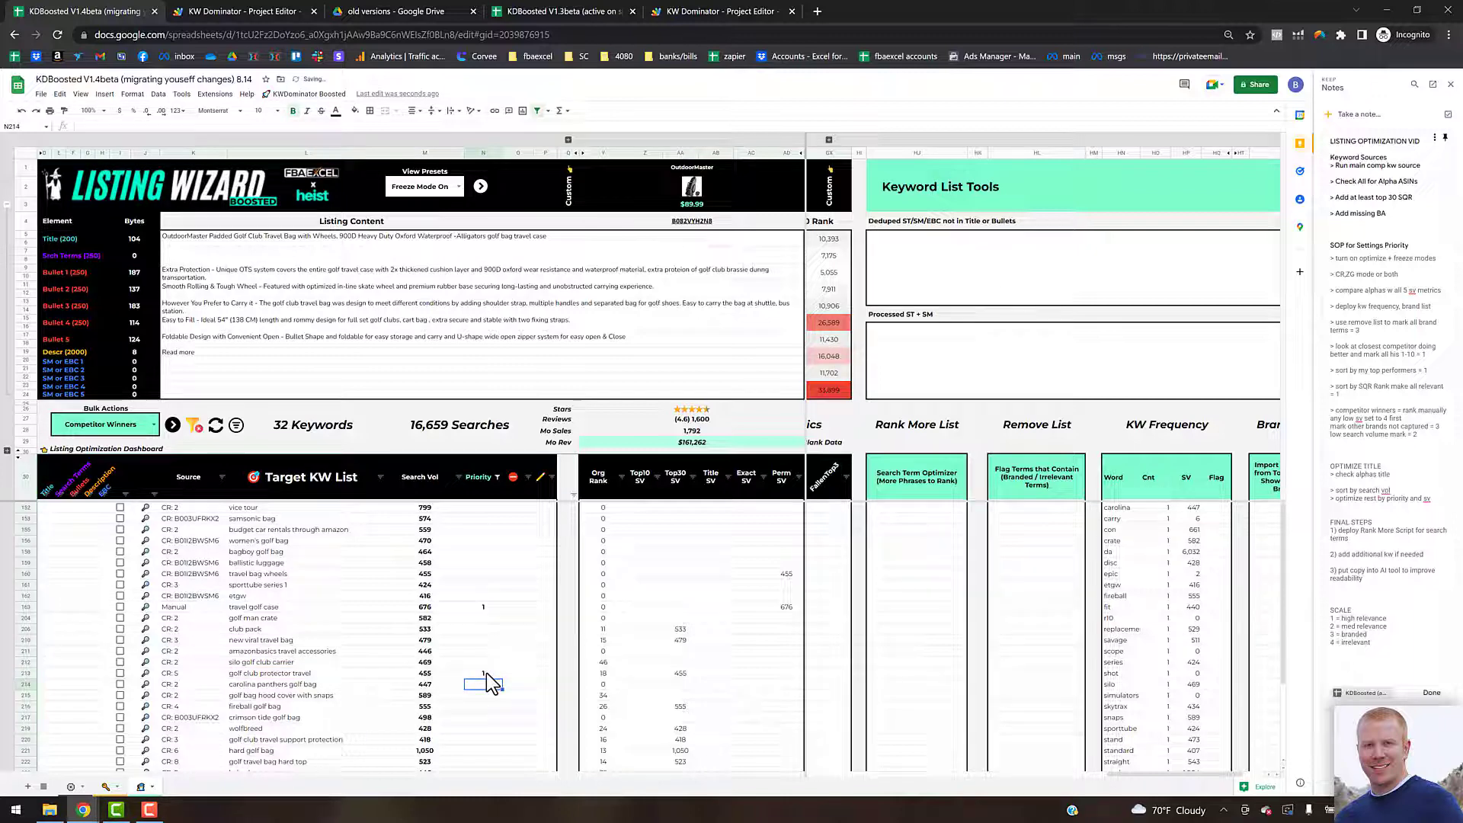
scroll(486, 673, down, 3)
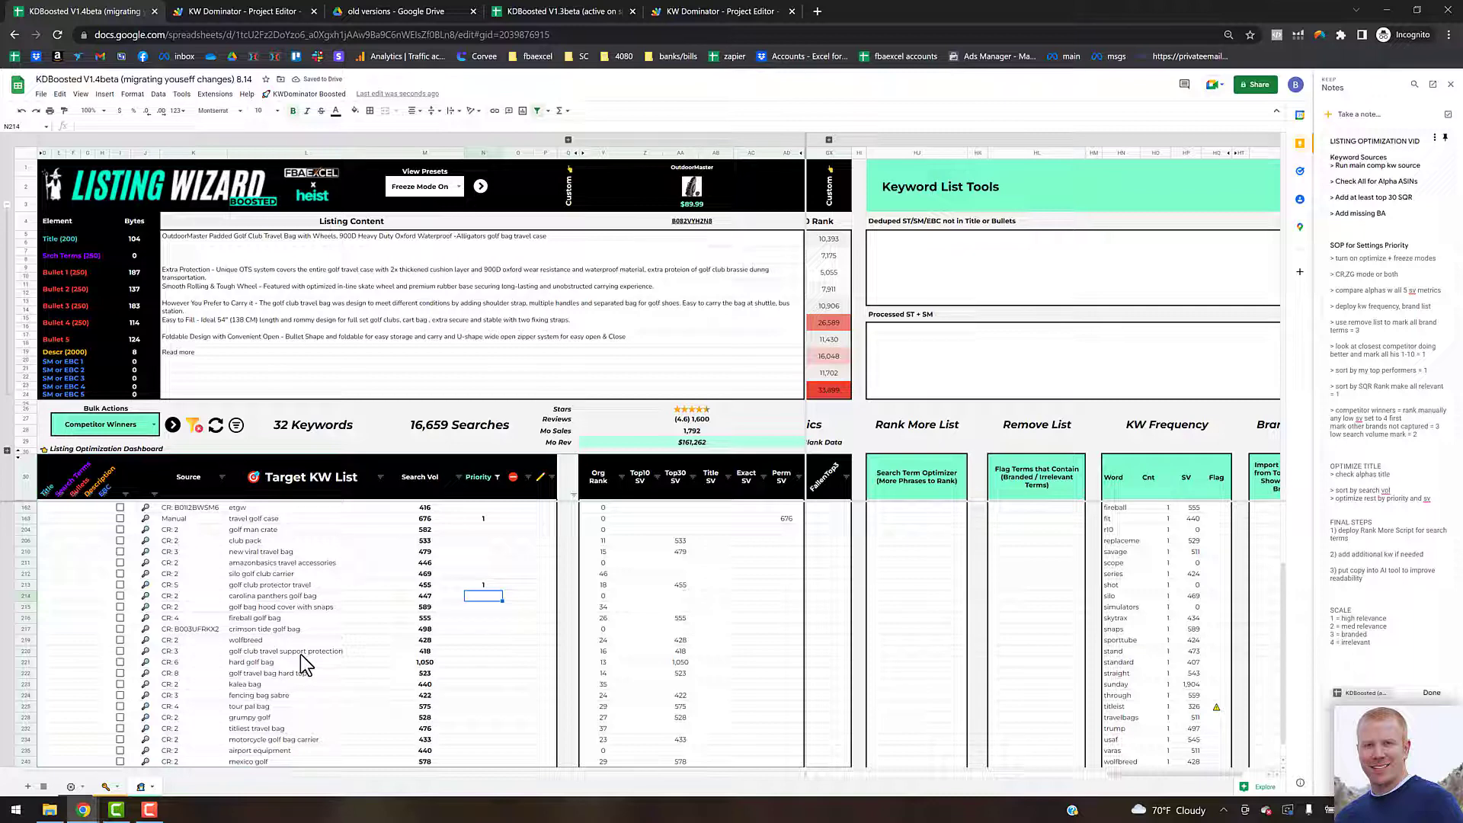
click(488, 650)
text(1)
key(Return)
text(2)
key(BackSpace)
text(1)
key(Return)
text(1)
key(Return)
Step: Reapply the blank-priority filter and fill priority 4 down all remaining unprioritized keywords
click(497, 477)
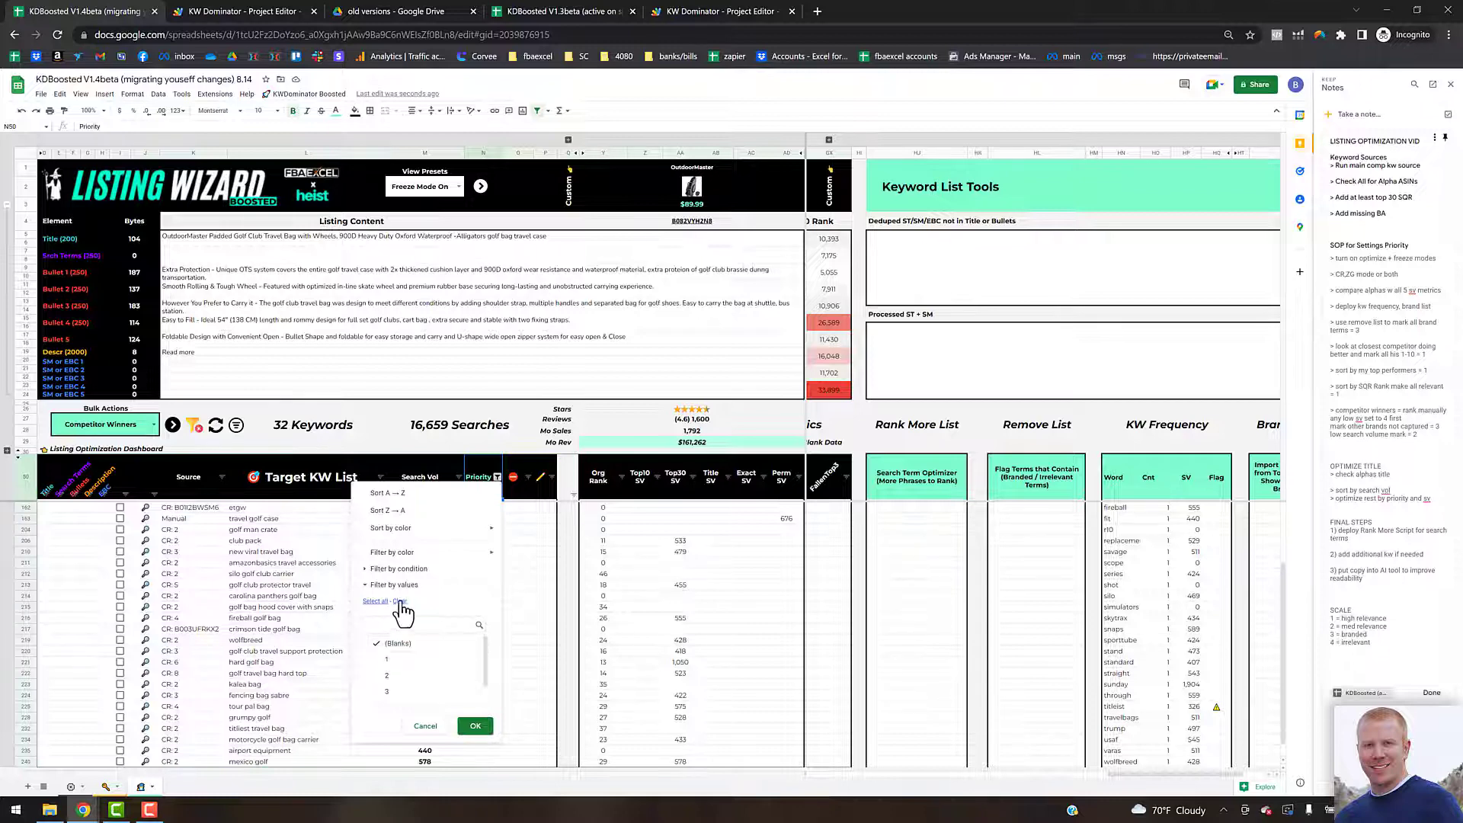
click(463, 731)
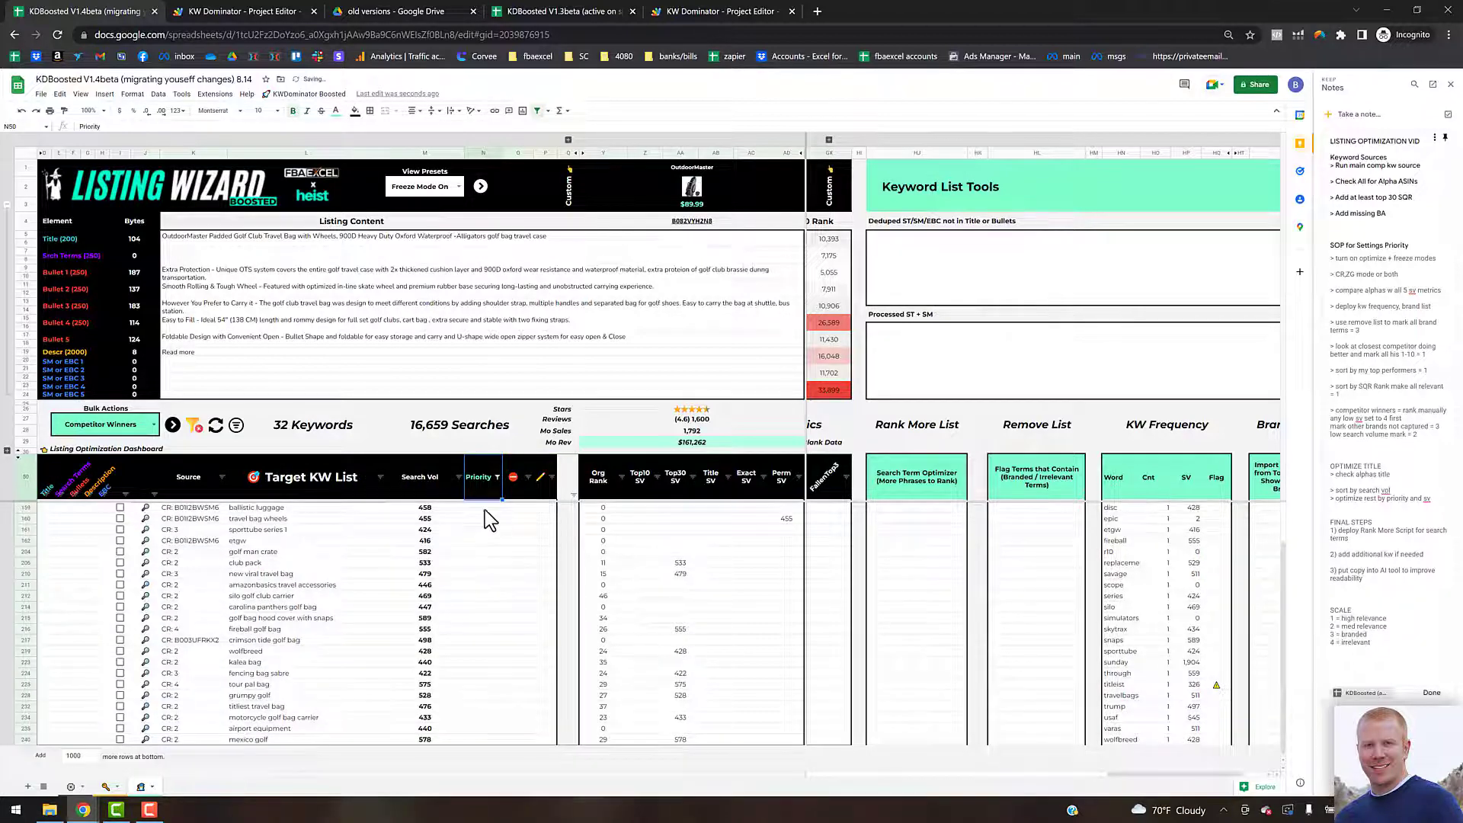
scroll(485, 510, up, 2)
click(499, 507)
key(Up)
key(Down)
text(4)
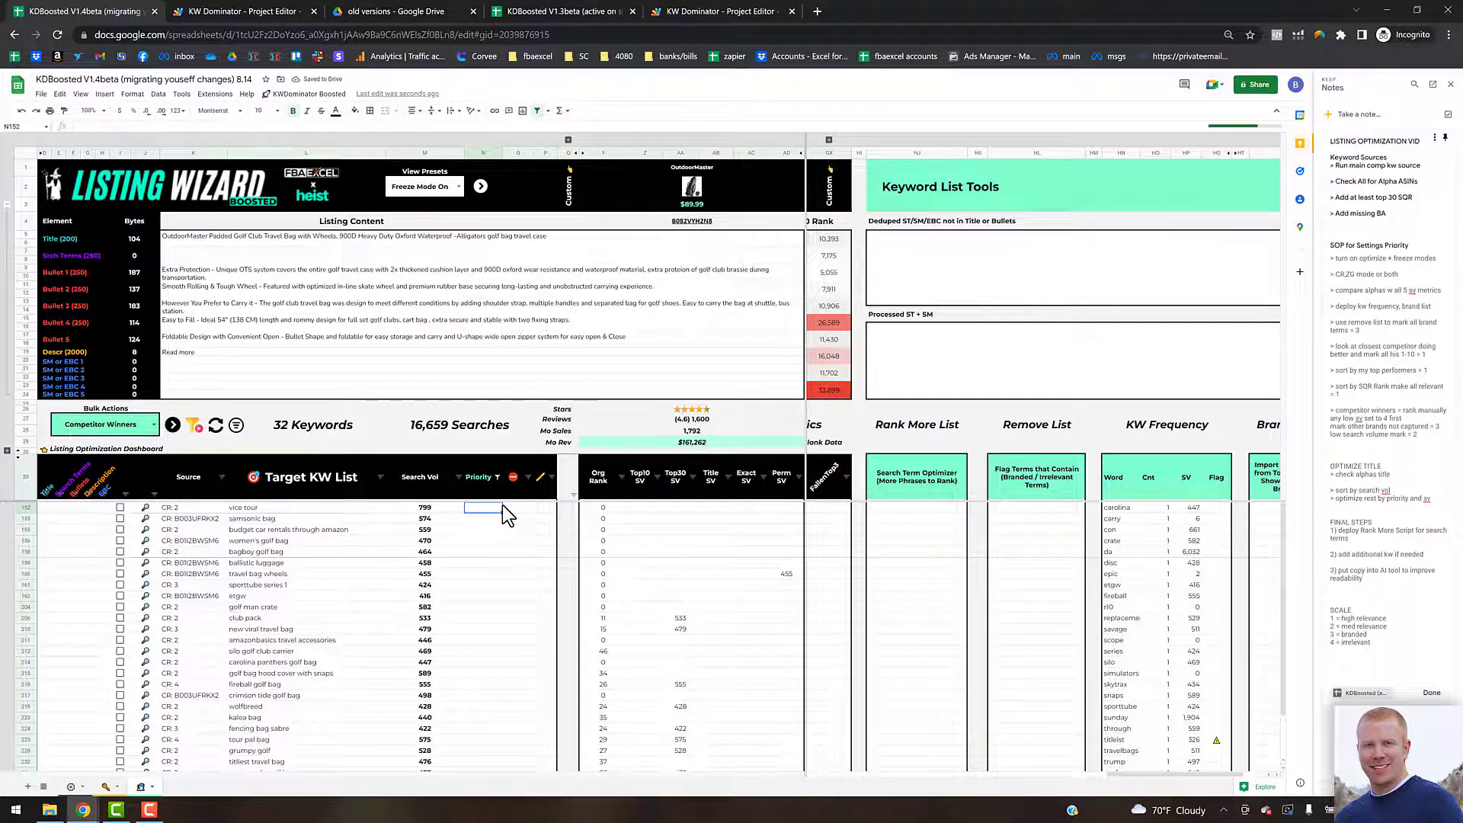
key(Return)
key(Up)
key(ctrl+shift+Down)
key(ctrl+d)
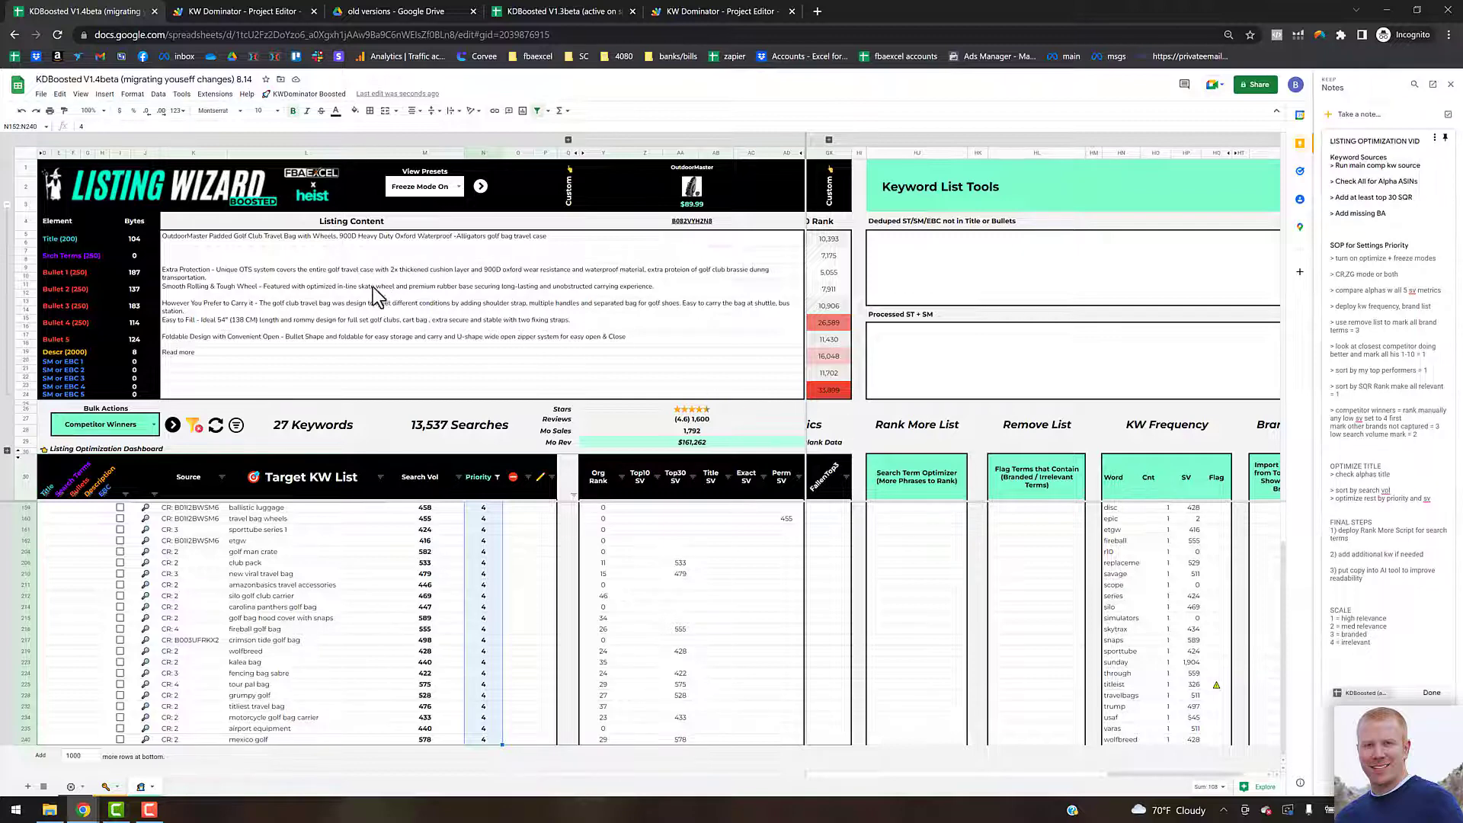
Step: Clear the keyword filter and run Priority Sort to order the target keyword list by priority and search volume
click(263, 239)
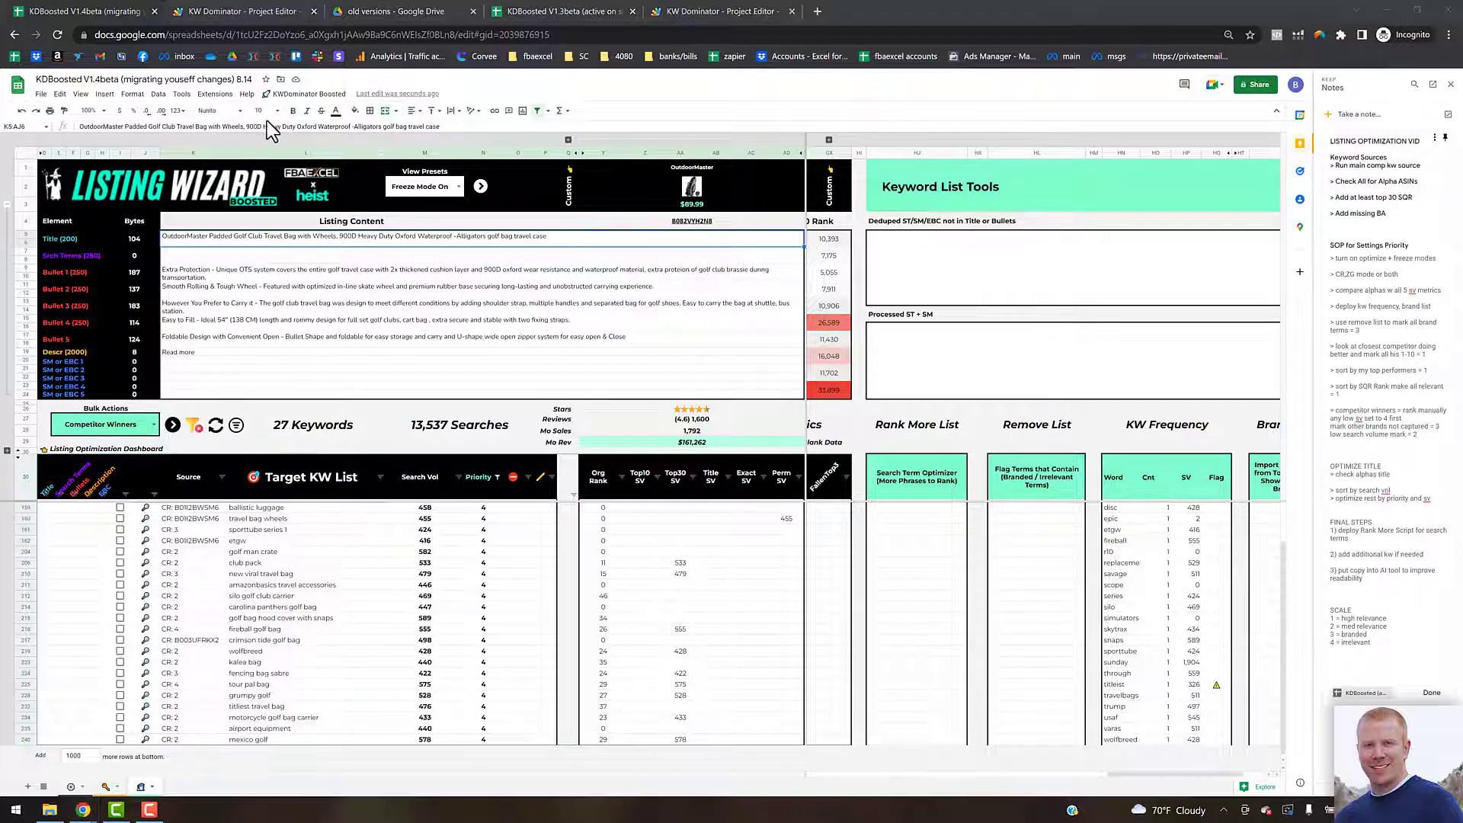
mouse_move(606, 492)
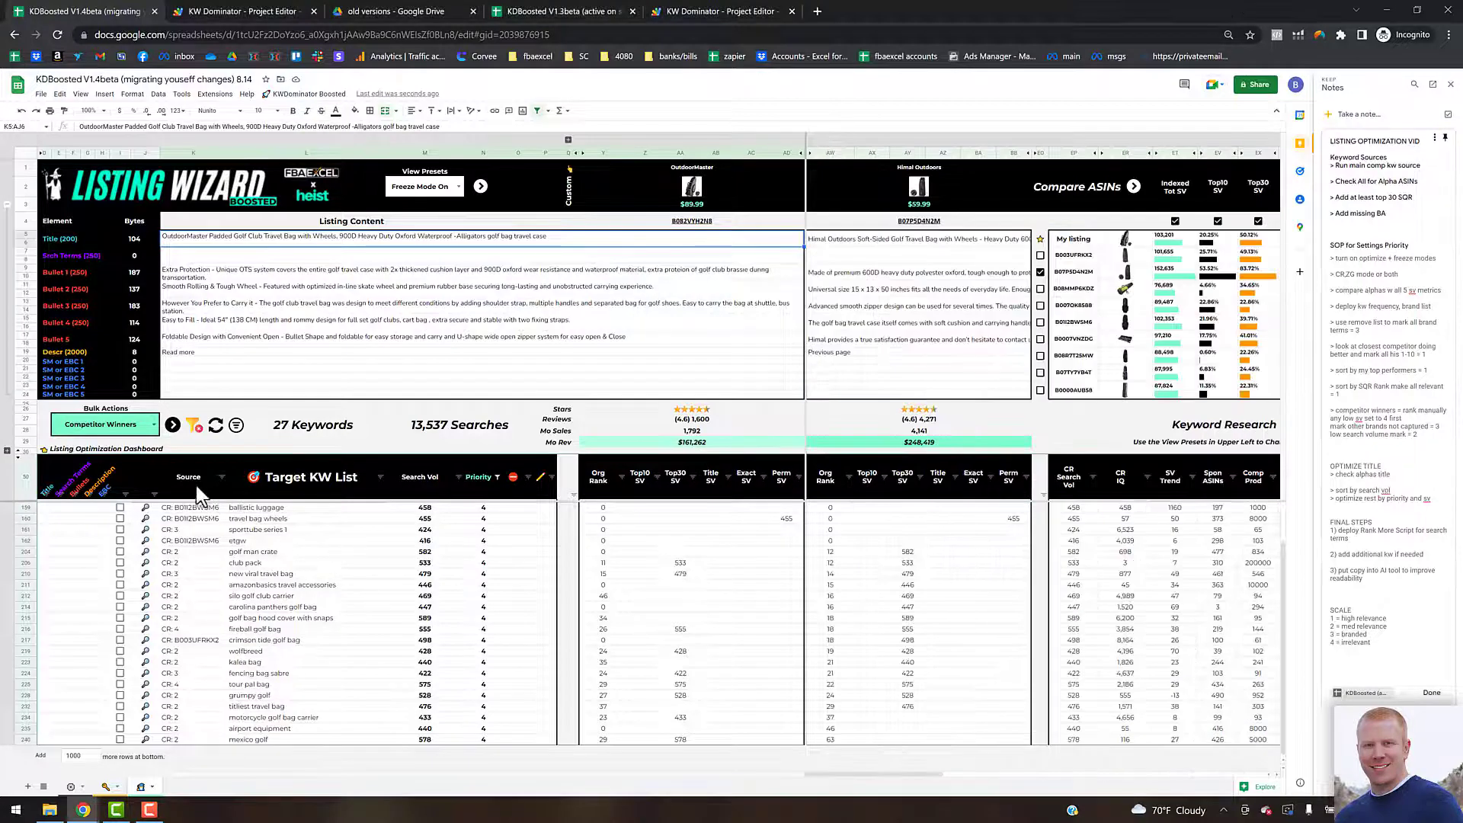
click(195, 425)
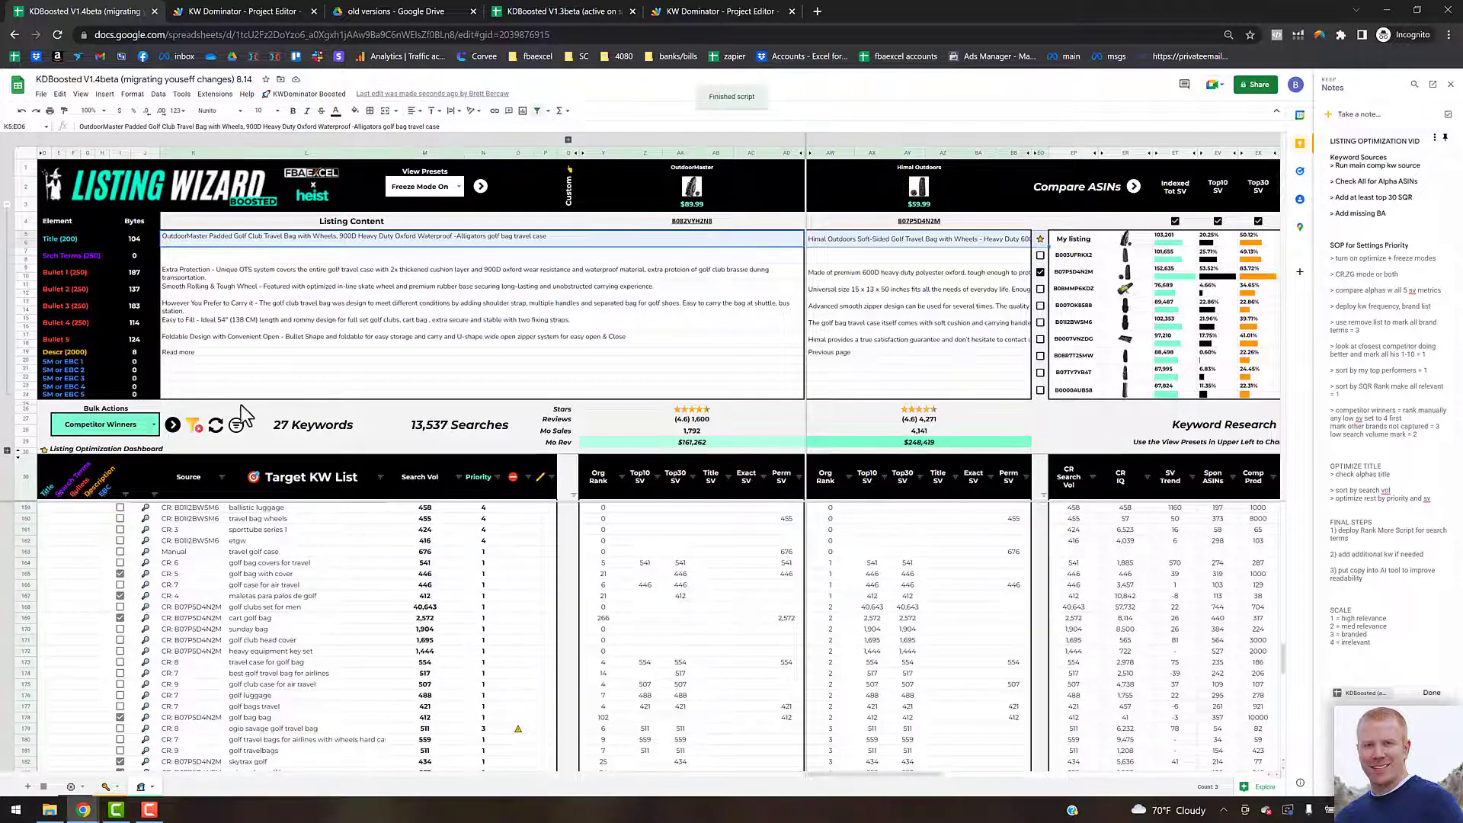
click(237, 425)
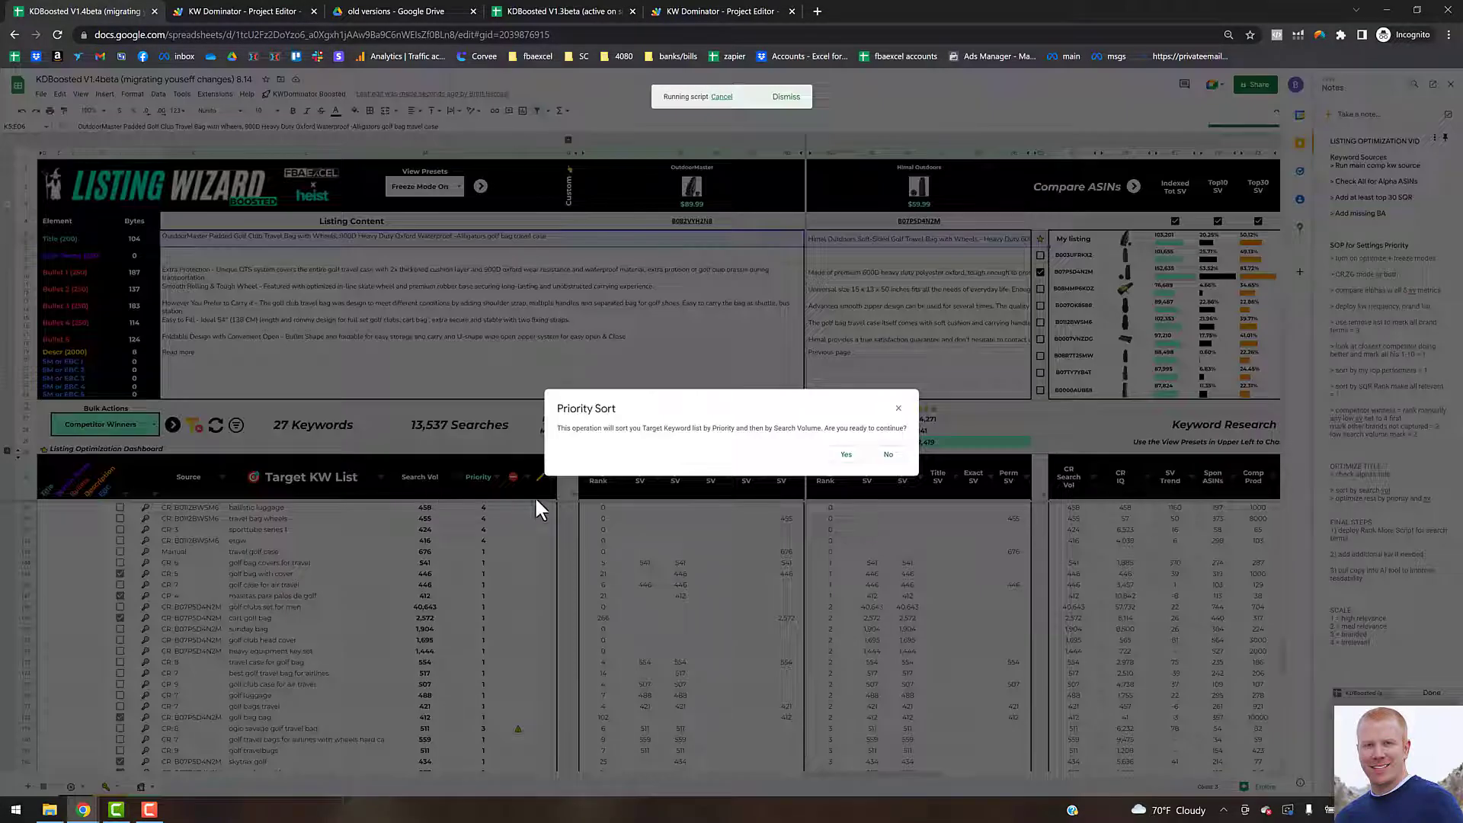
click(846, 454)
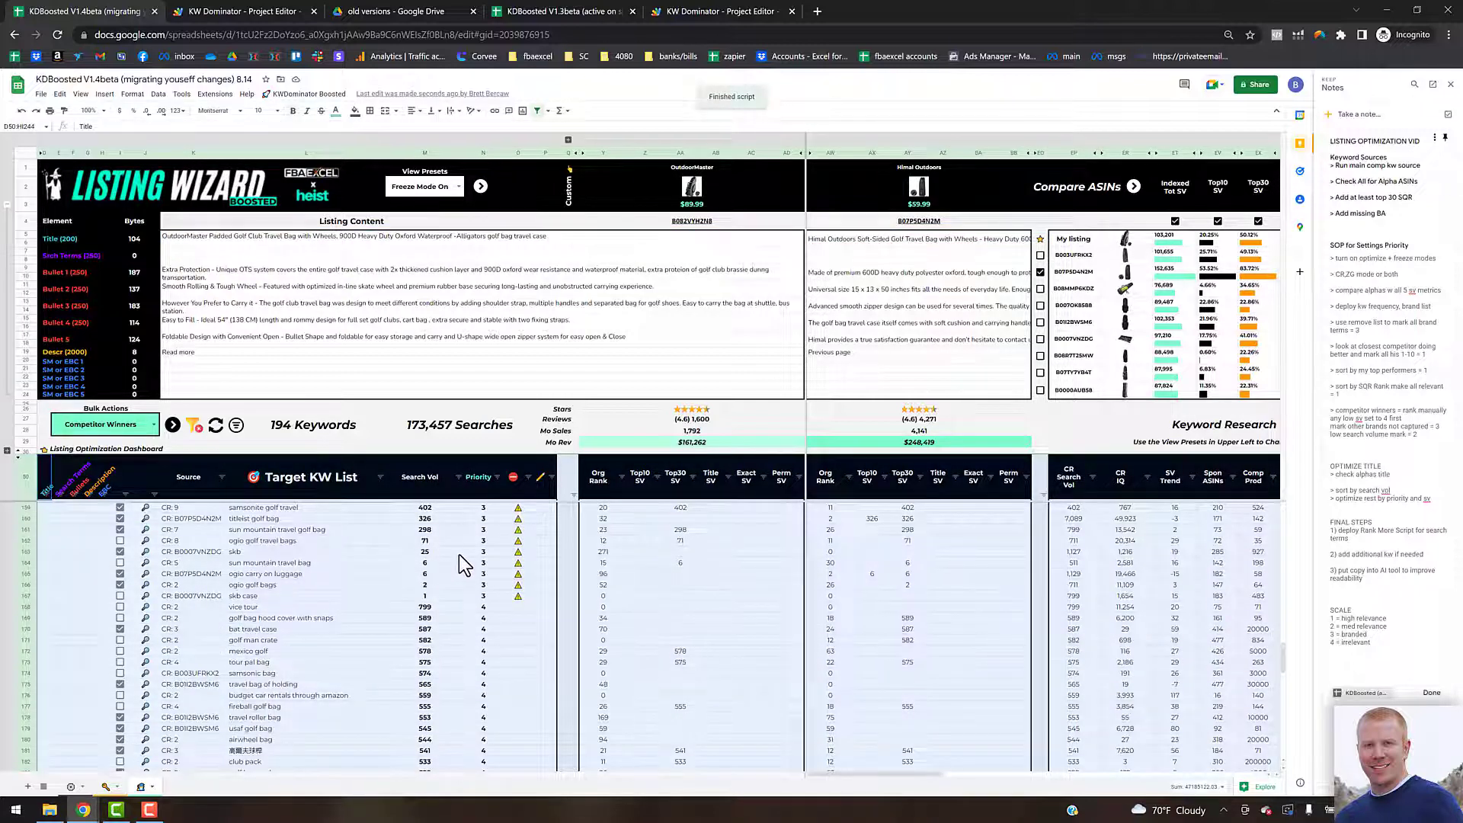
Step: Undo the last edit to the listing title
scroll(473, 542, up, 3)
scroll(472, 543, up, 20)
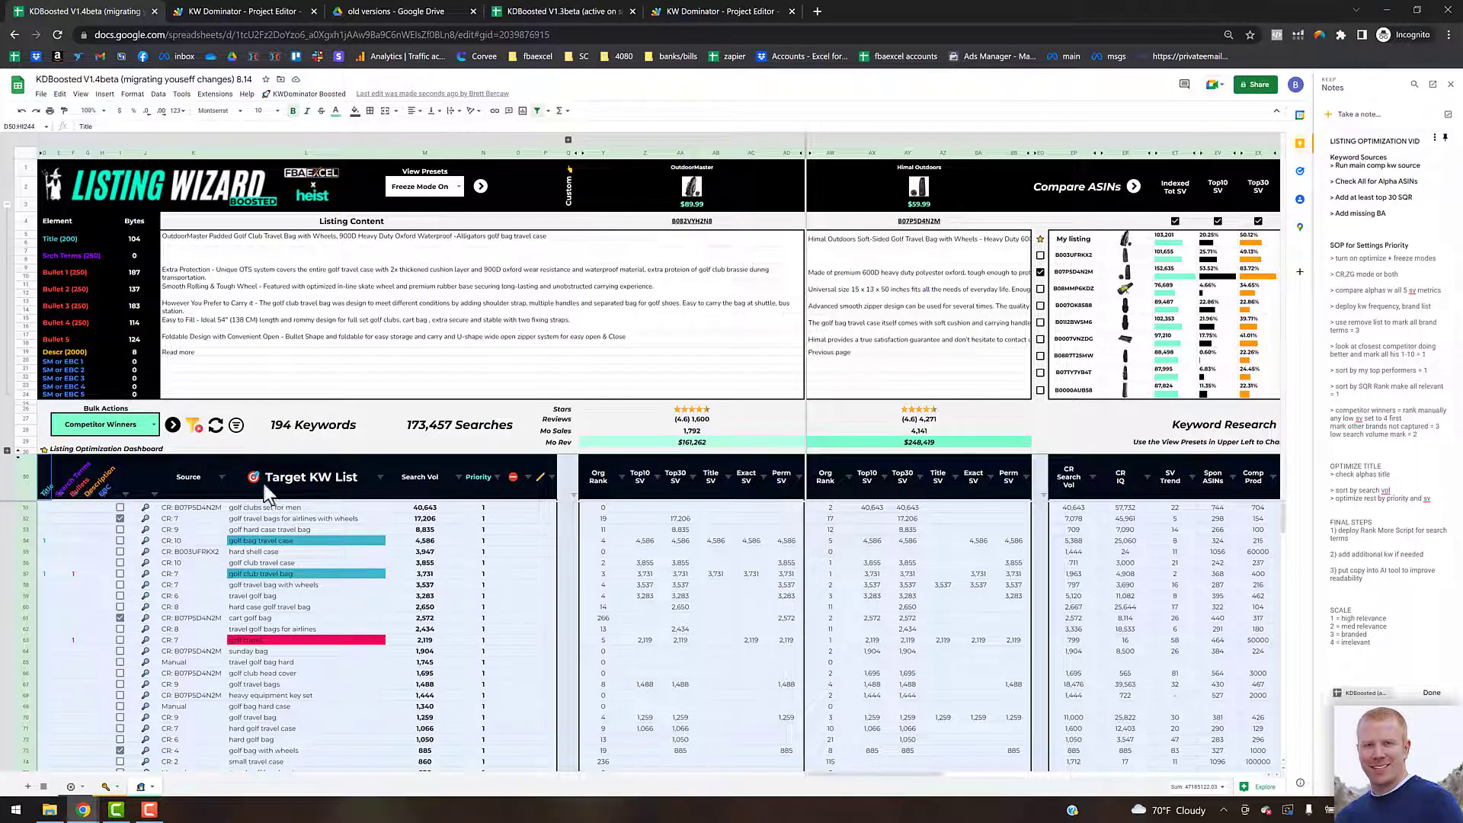
click(409, 511)
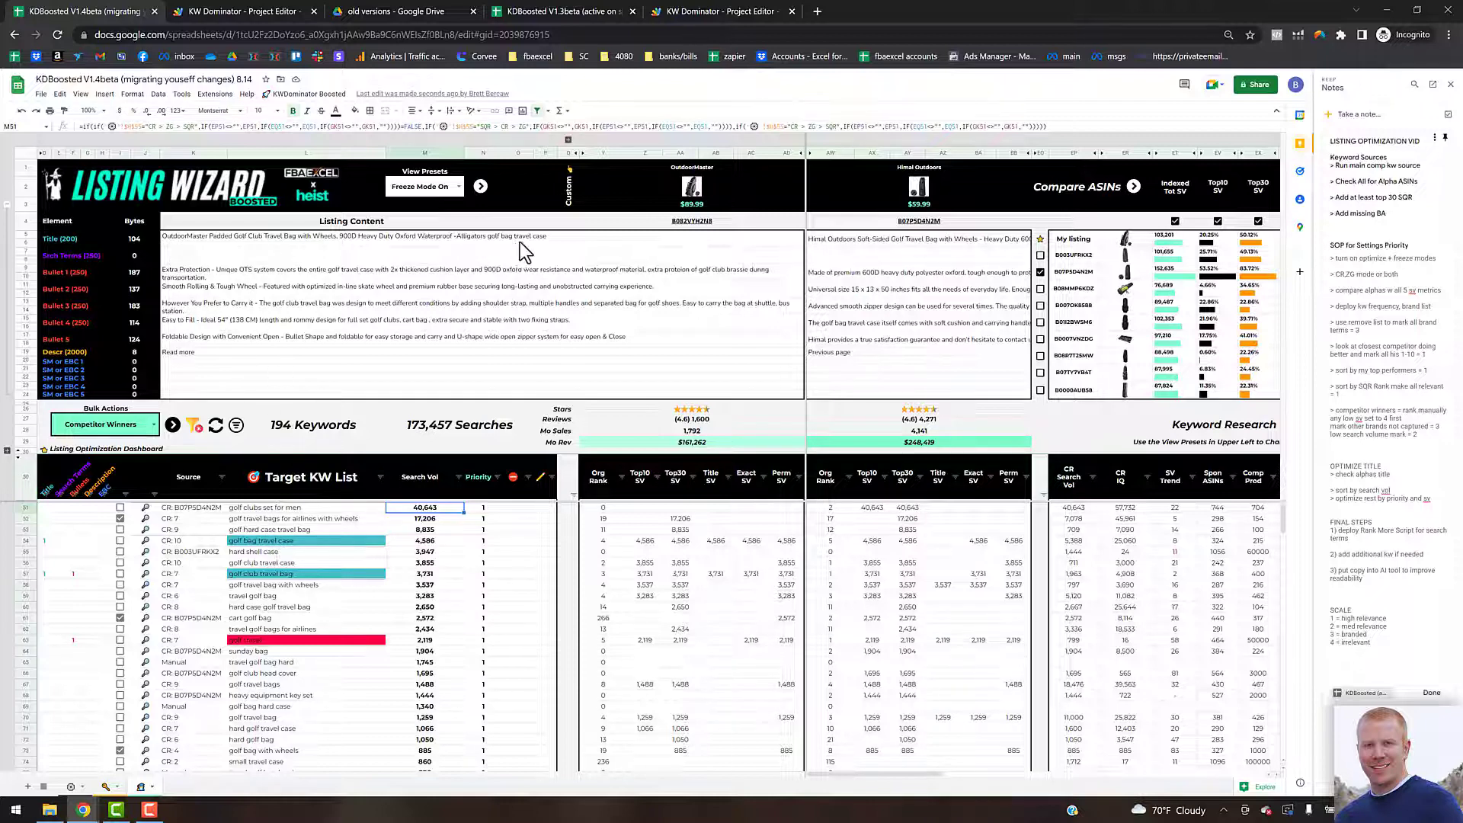
click(612, 245)
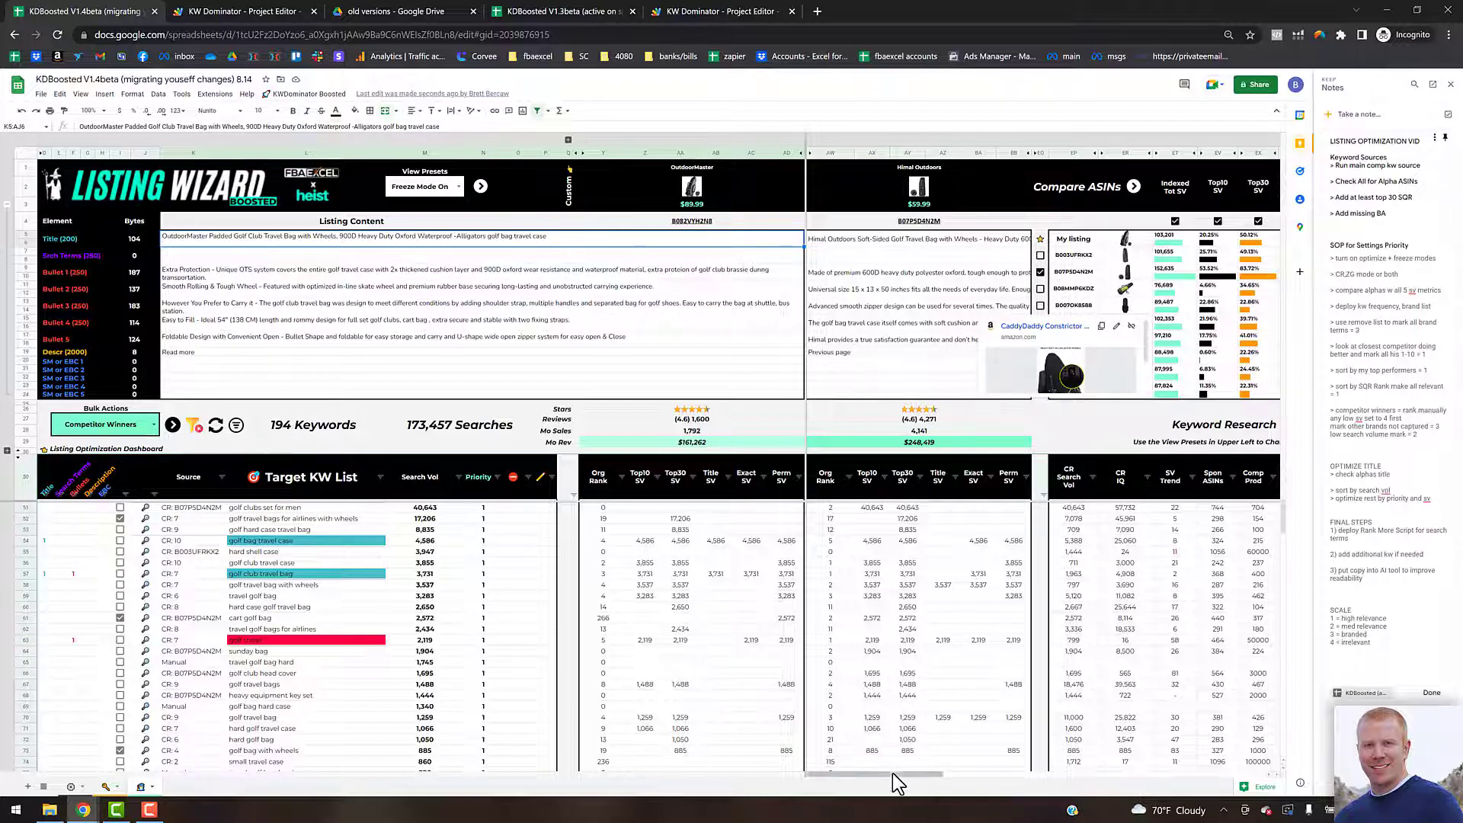
drag(906, 776, 926, 776)
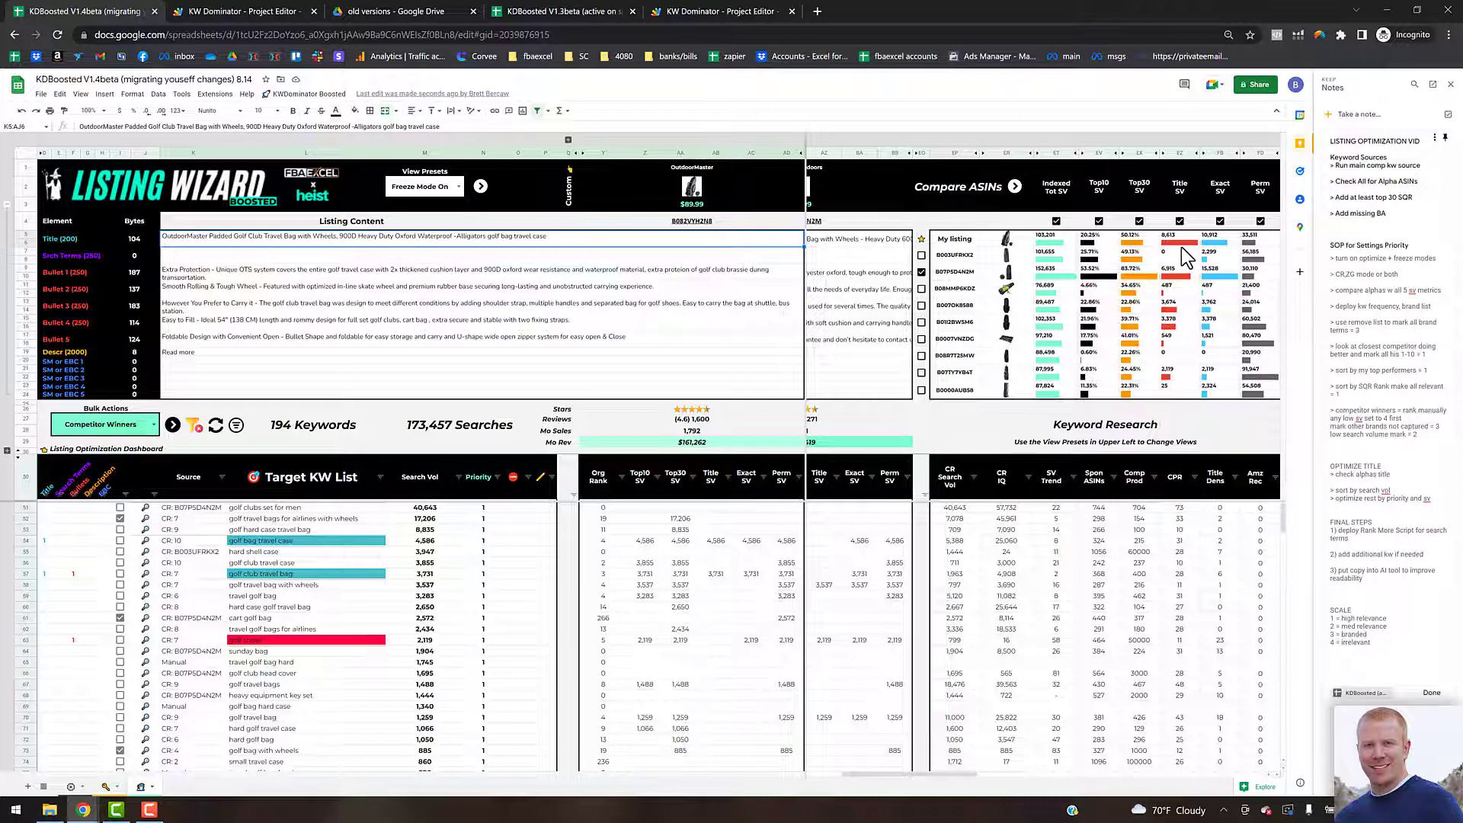
key(ctrl+z)
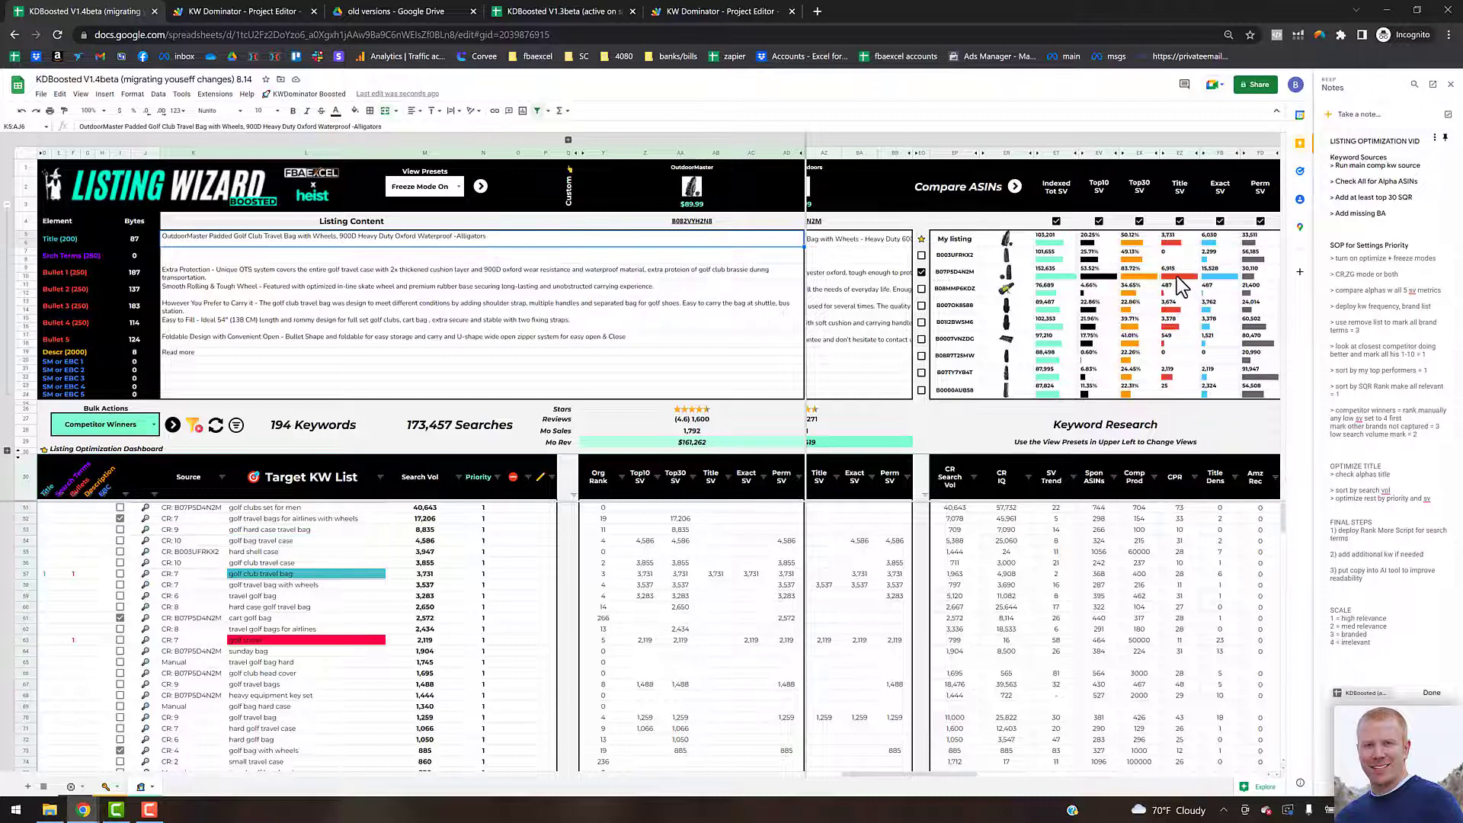
Step: Sort the keyword list A to Z by the Himal Outdoors Title column and open that competitor's title text
click(1178, 271)
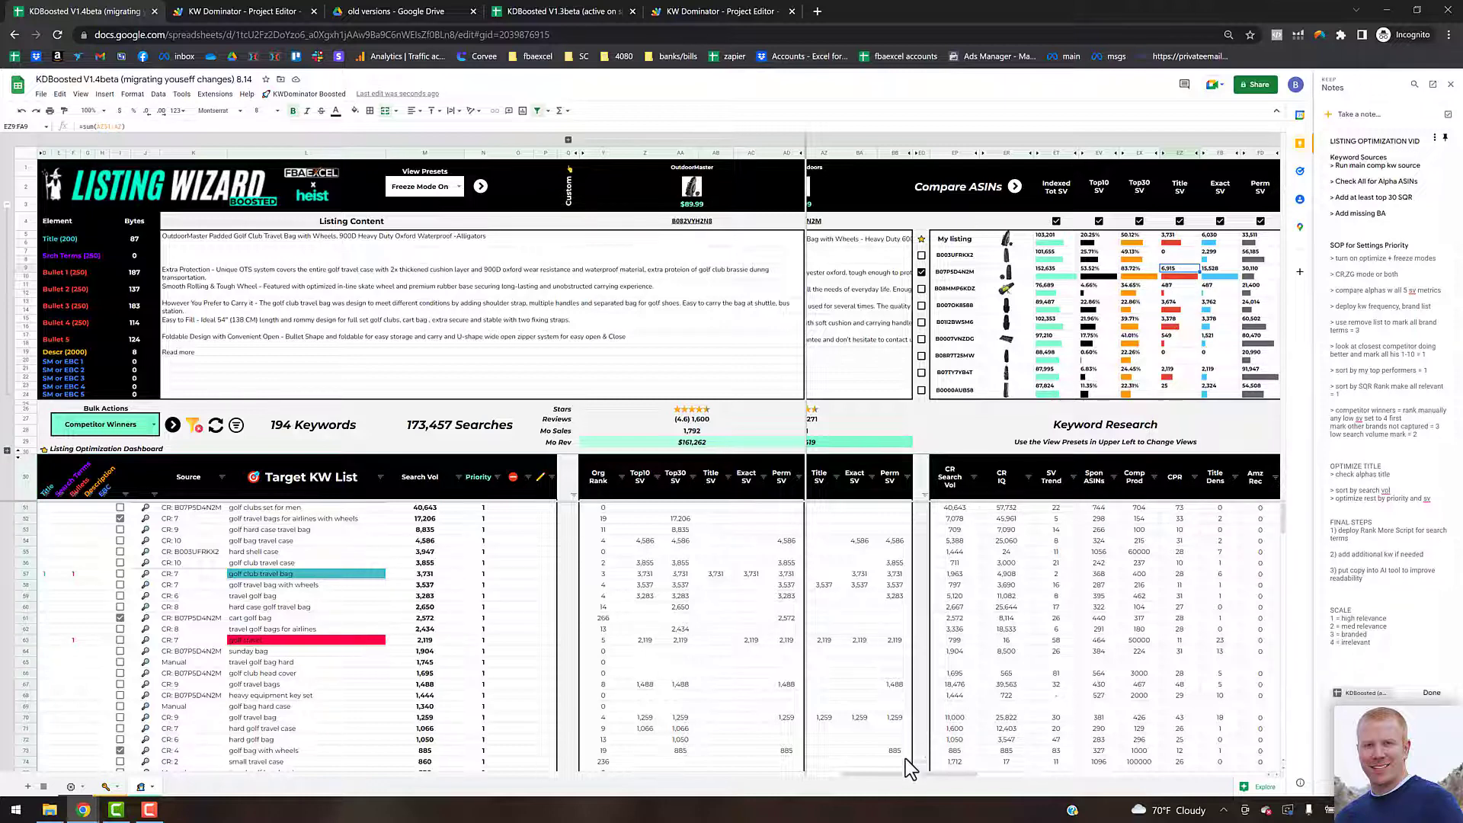
drag(893, 773, 780, 773)
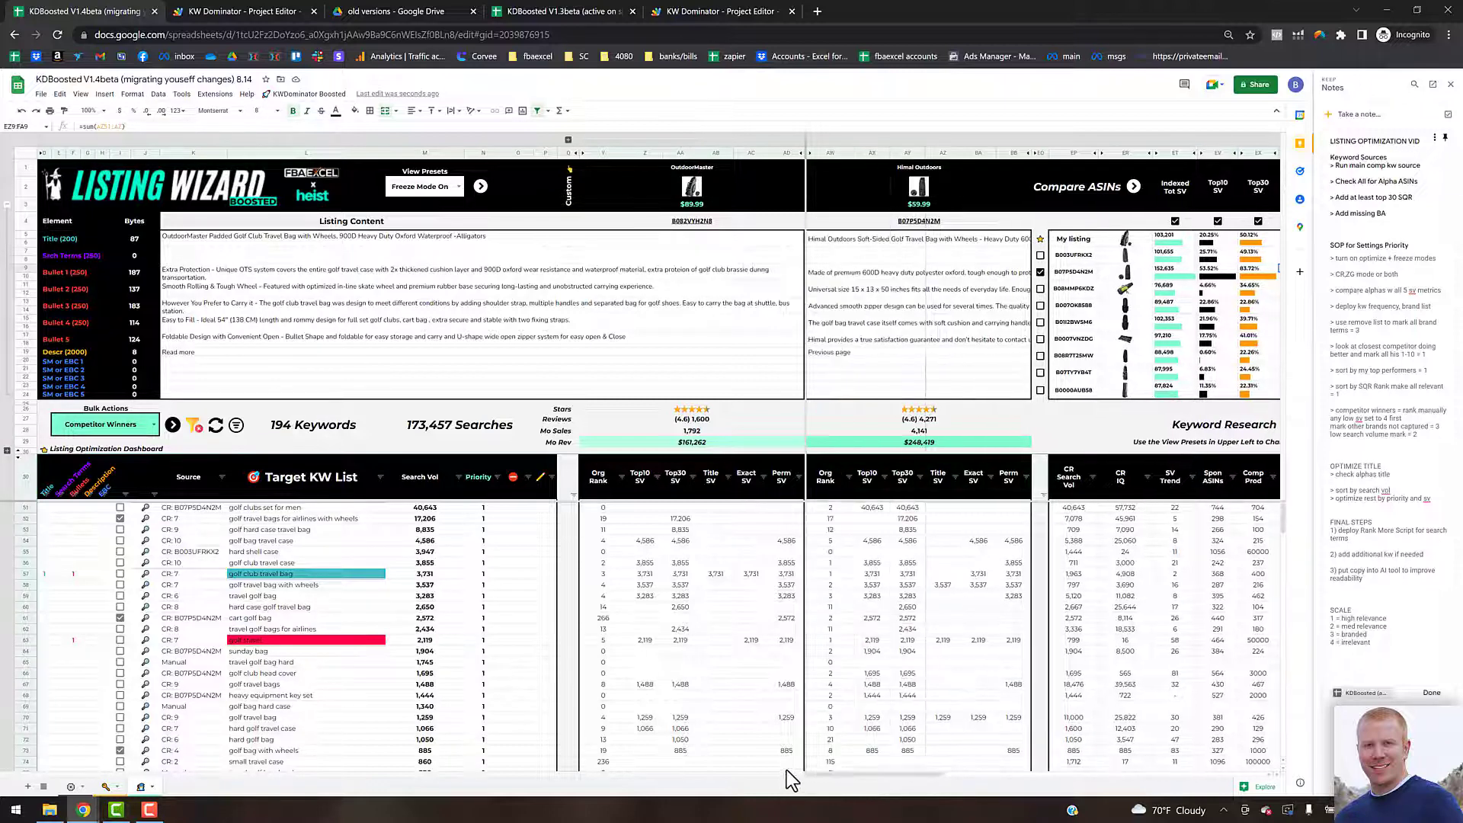
click(956, 478)
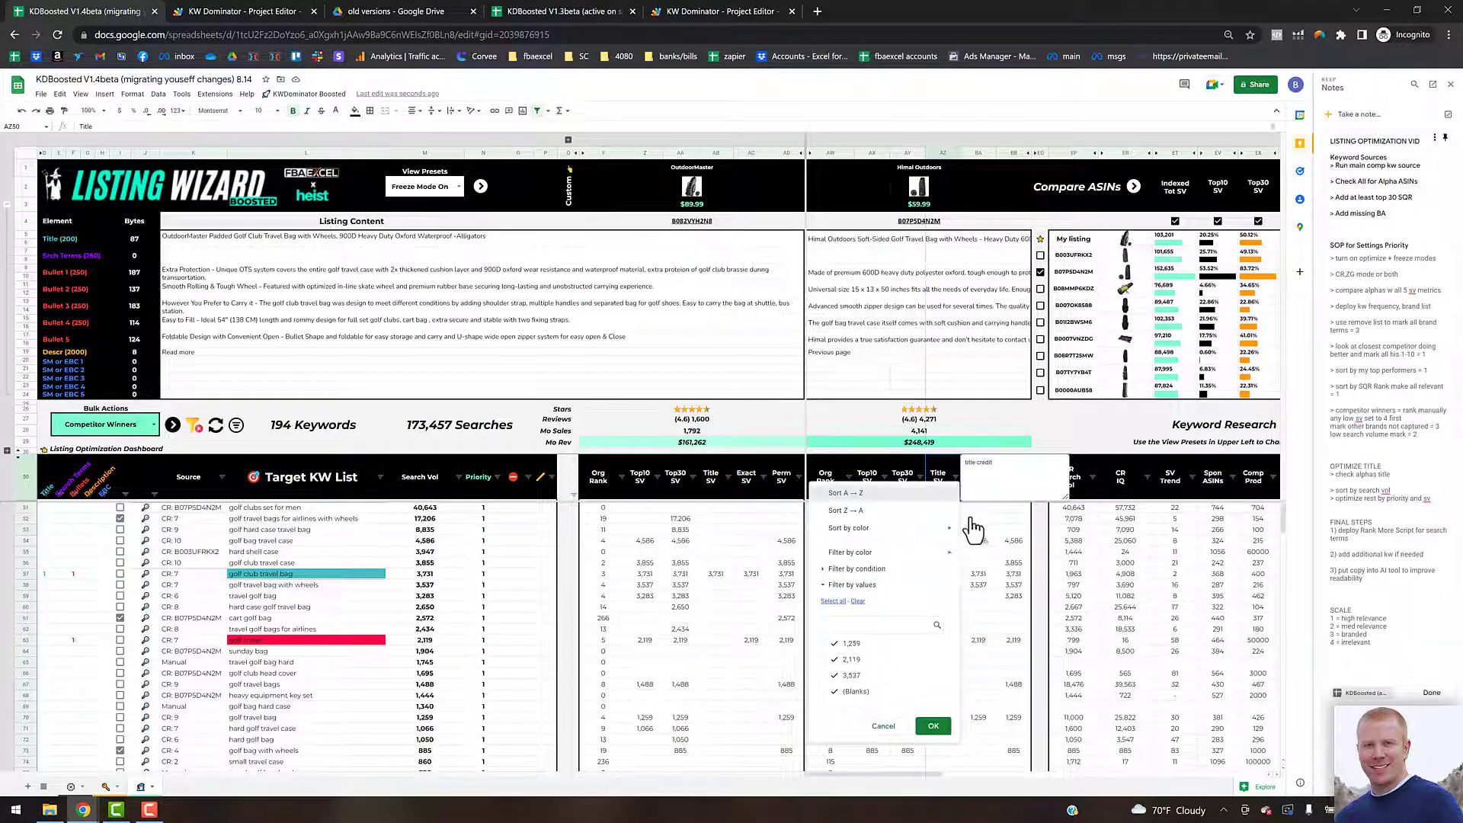
click(943, 495)
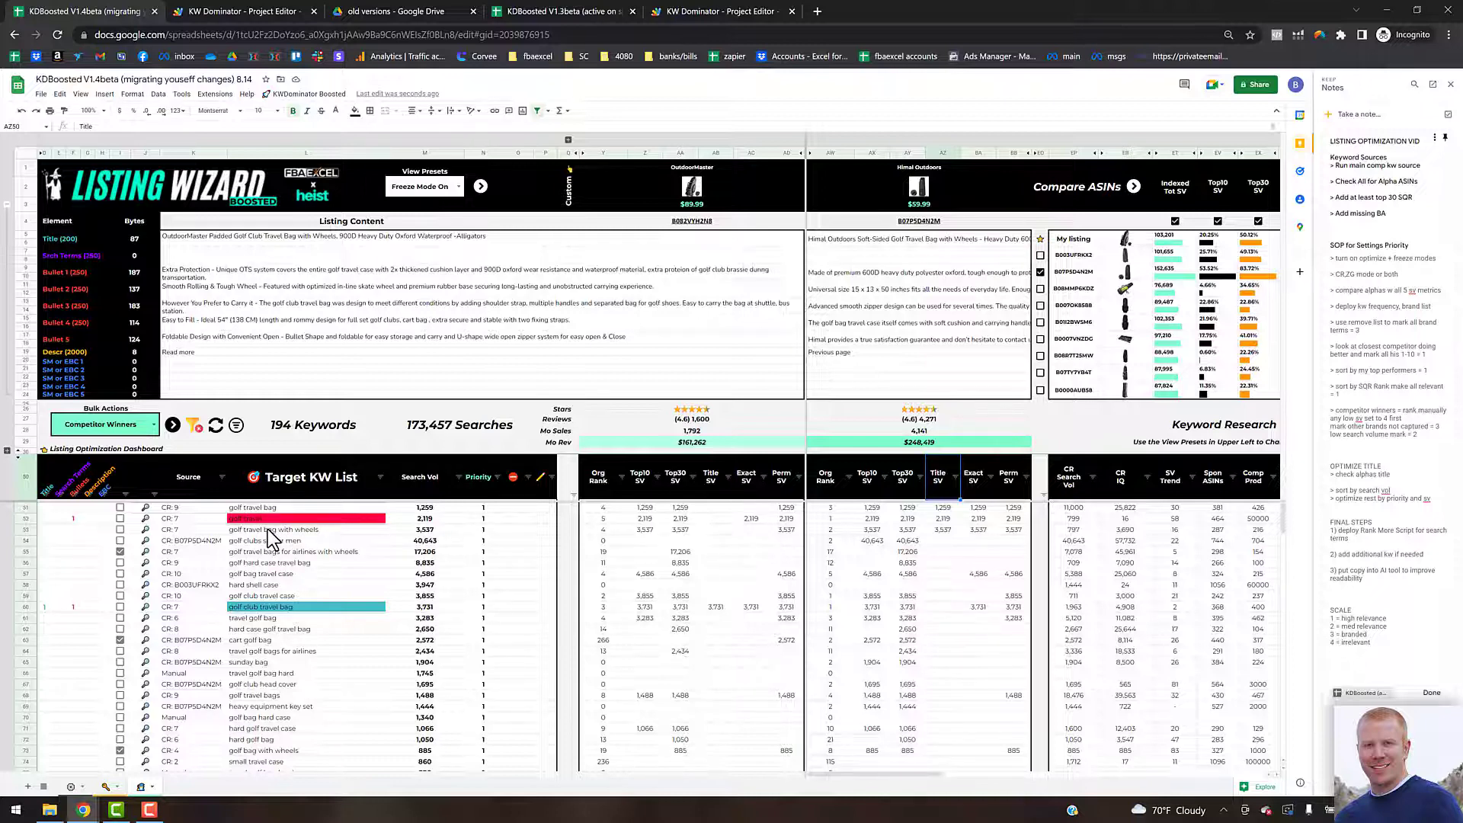
click(859, 253)
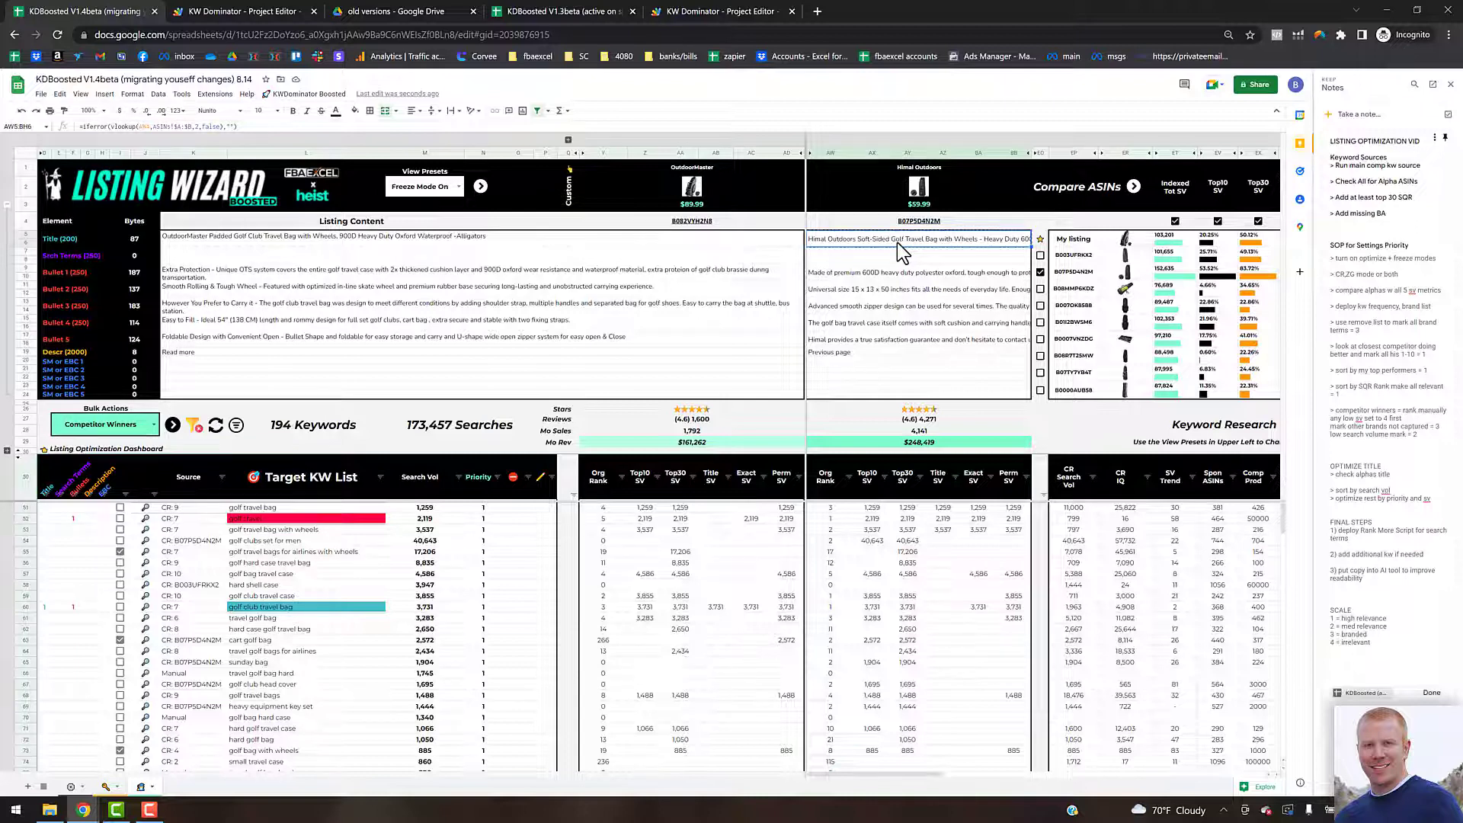
text(Himal Outdoors Soft-Sided Golf Travel Bag with Wheels - Heavy Duty 600D Polyester Oxford Wear-Resistant, Excellent Zipper Universal Size)
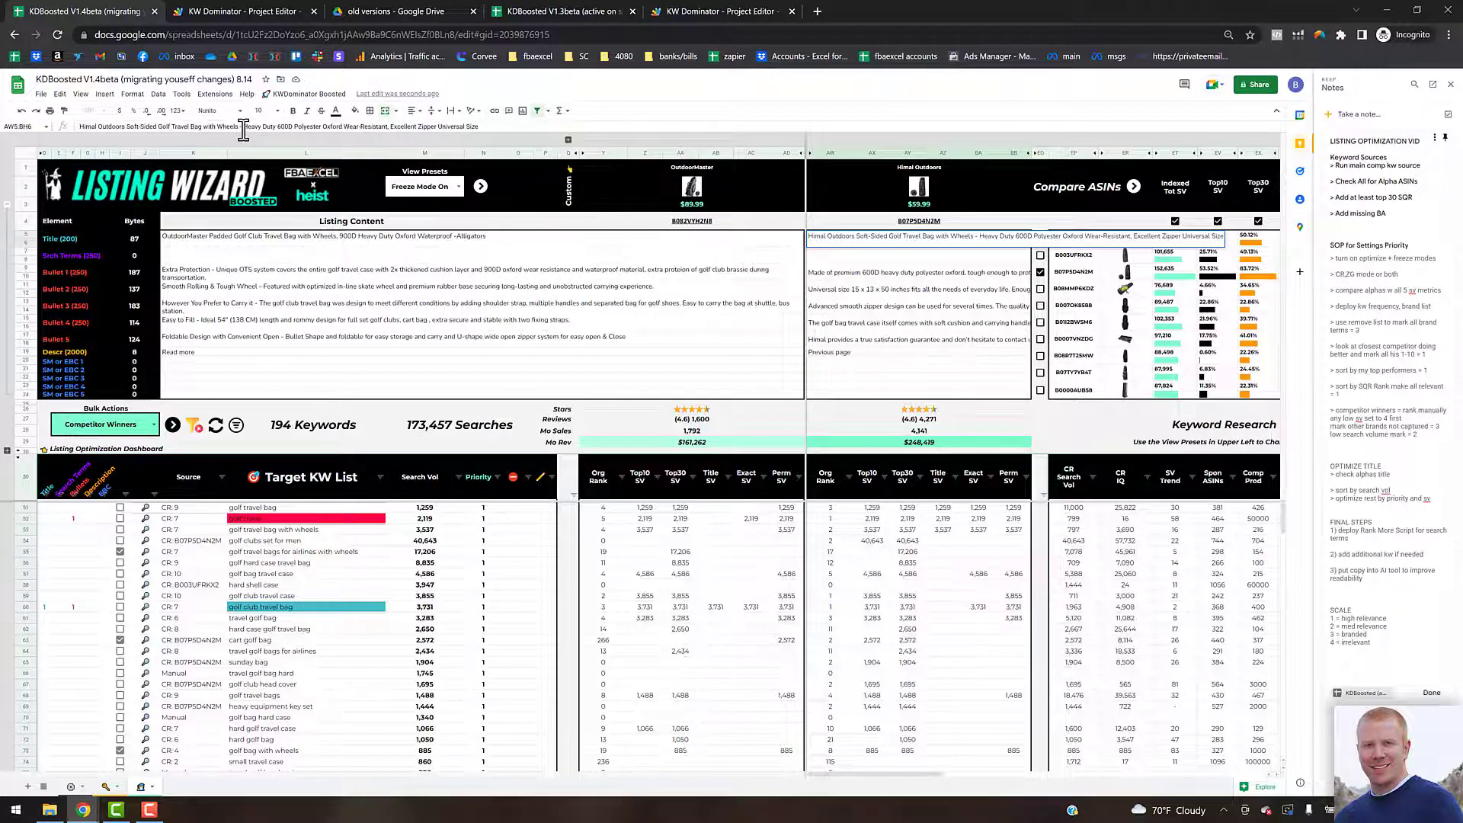
Step: Replace "Golf Club Travel Bag with Wheels" in the title with the keyword "golf travel bag with wheels"
click(271, 530)
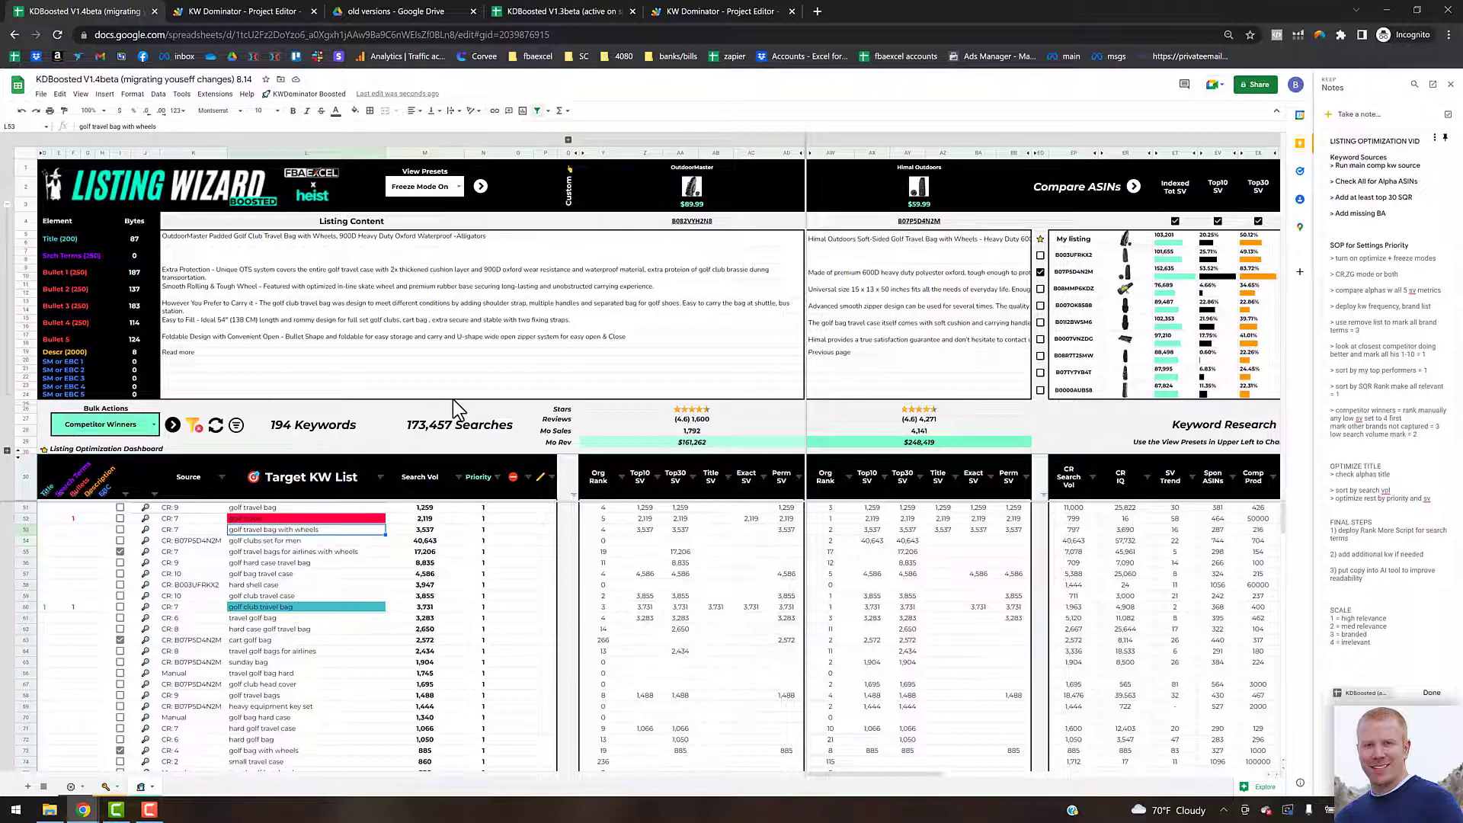
key(ctrl+c)
click(247, 238)
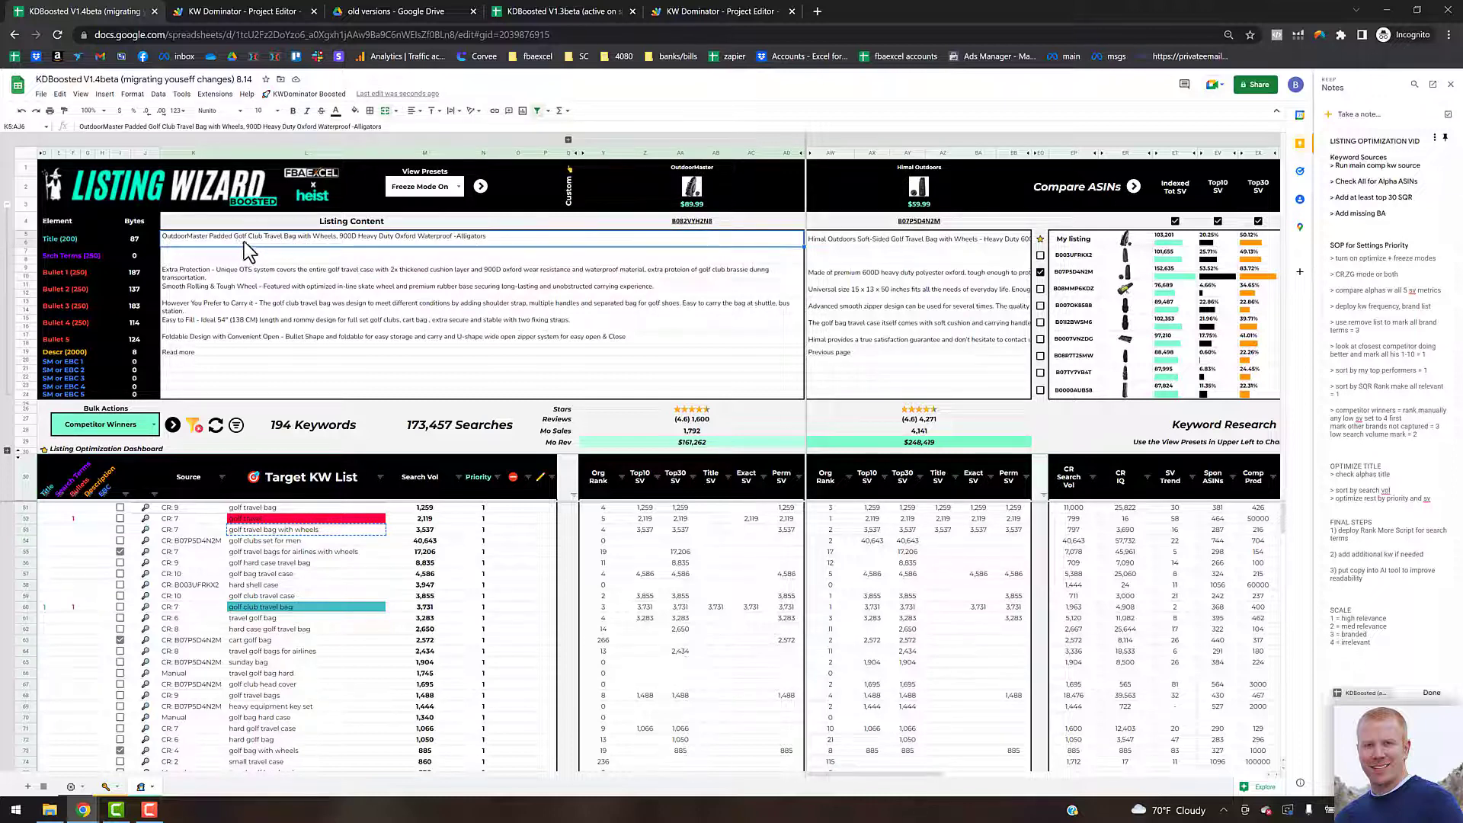
double_click(254, 239)
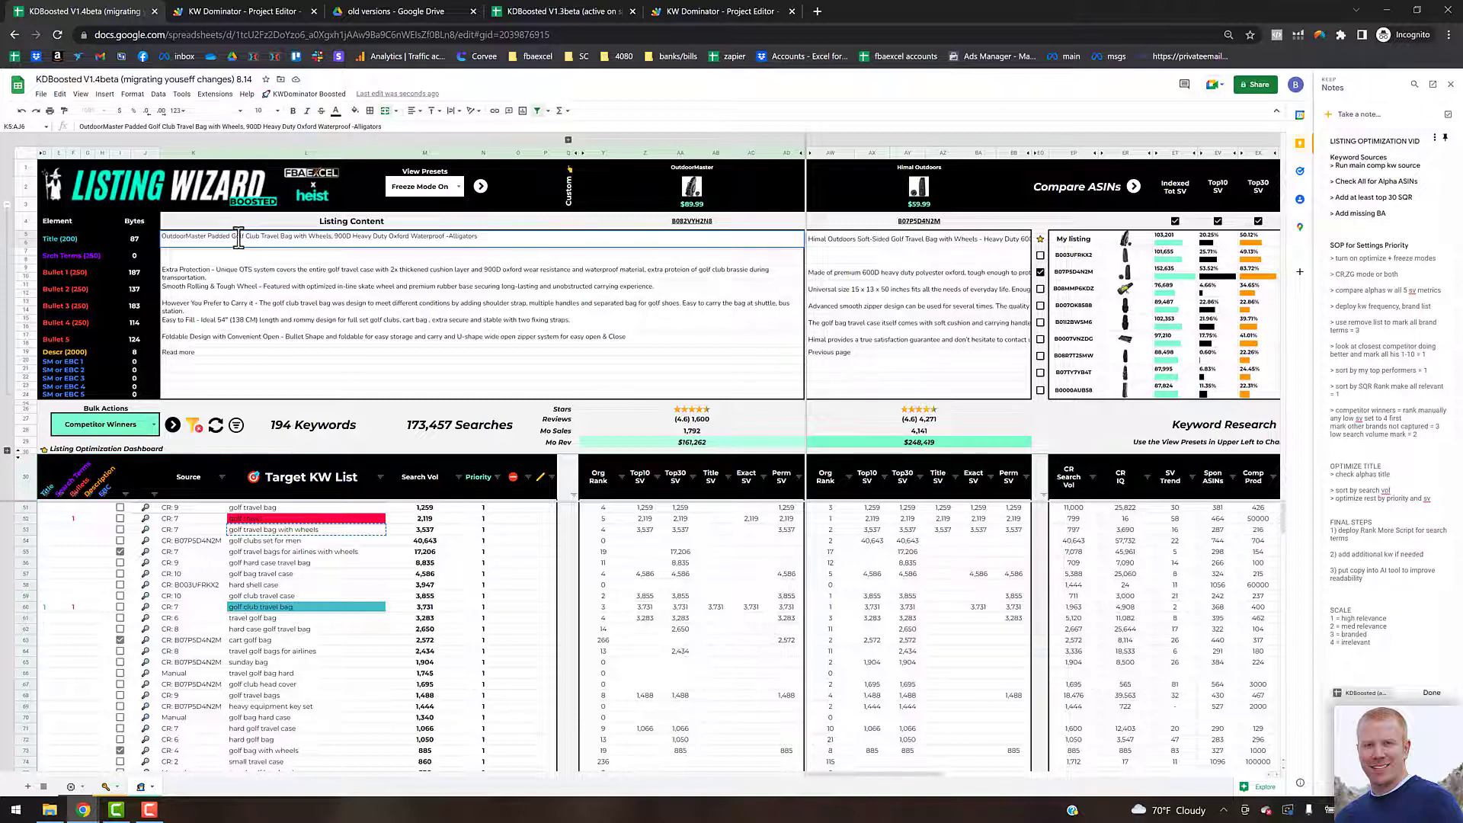
drag(234, 237, 332, 239)
key(ctrl+v)
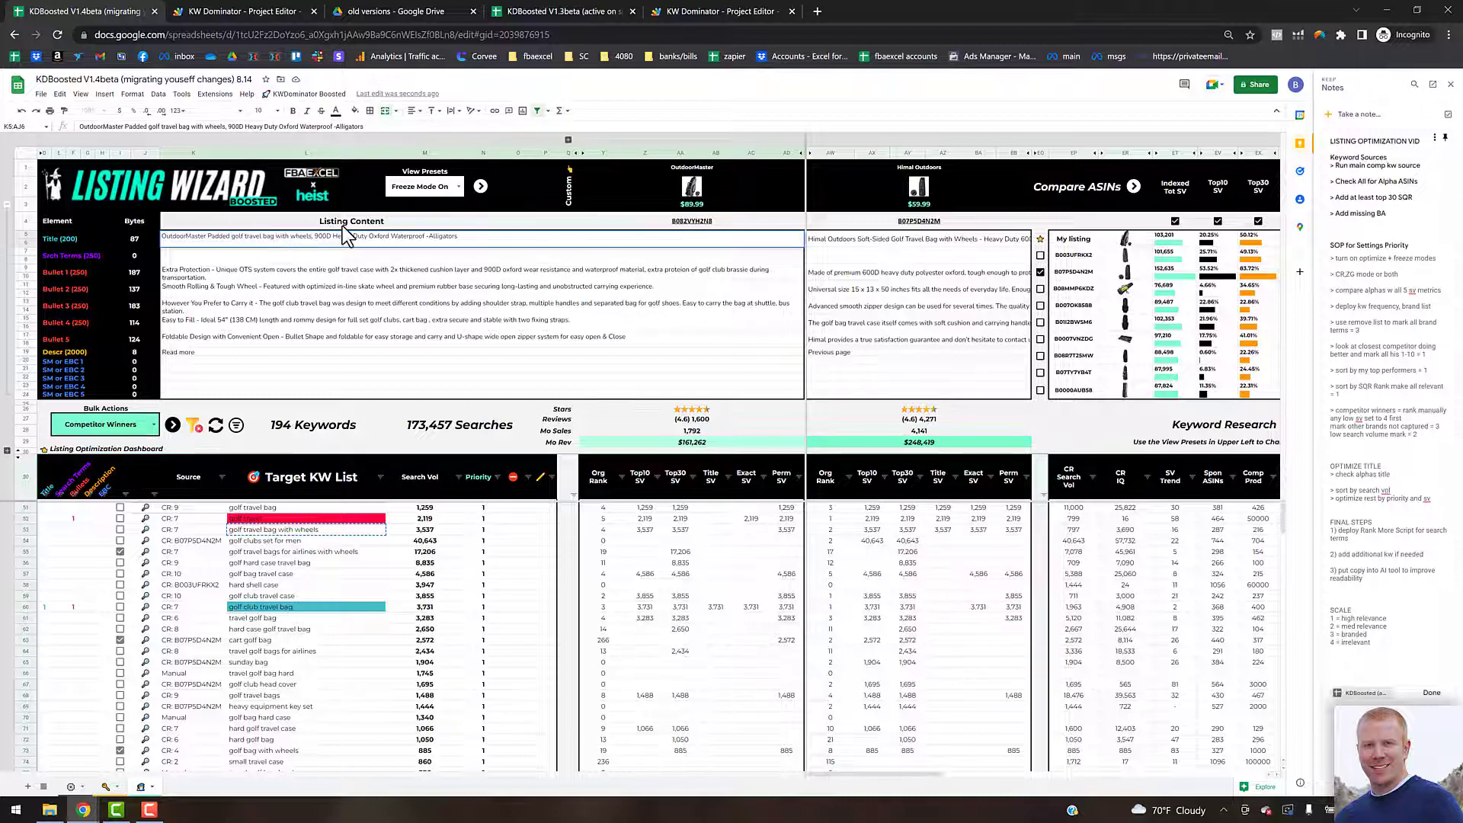
key(Return)
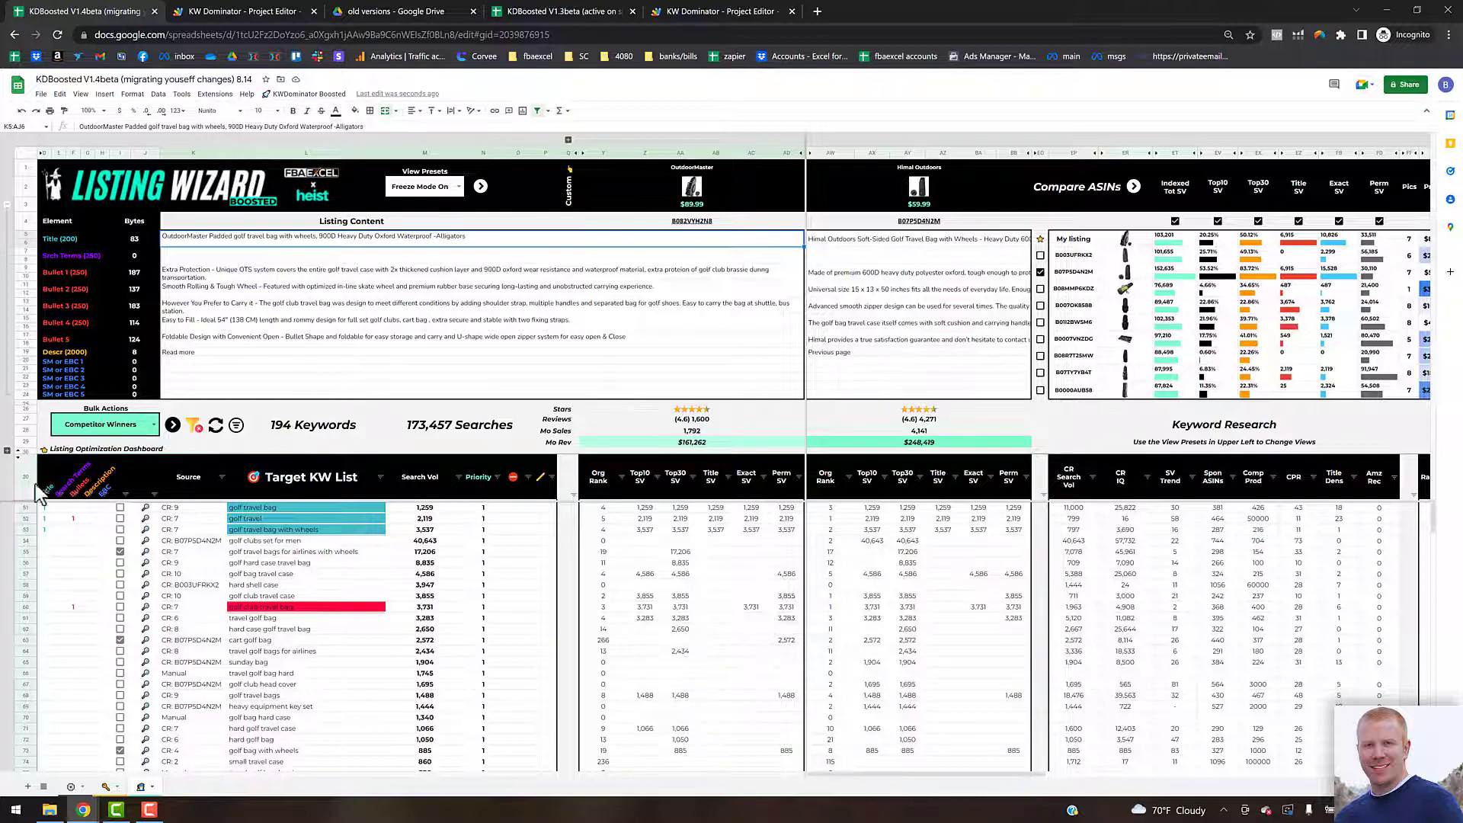
Step: Expand the Title / Bullet Optimization Benchmarks section and review its figures
click(7, 451)
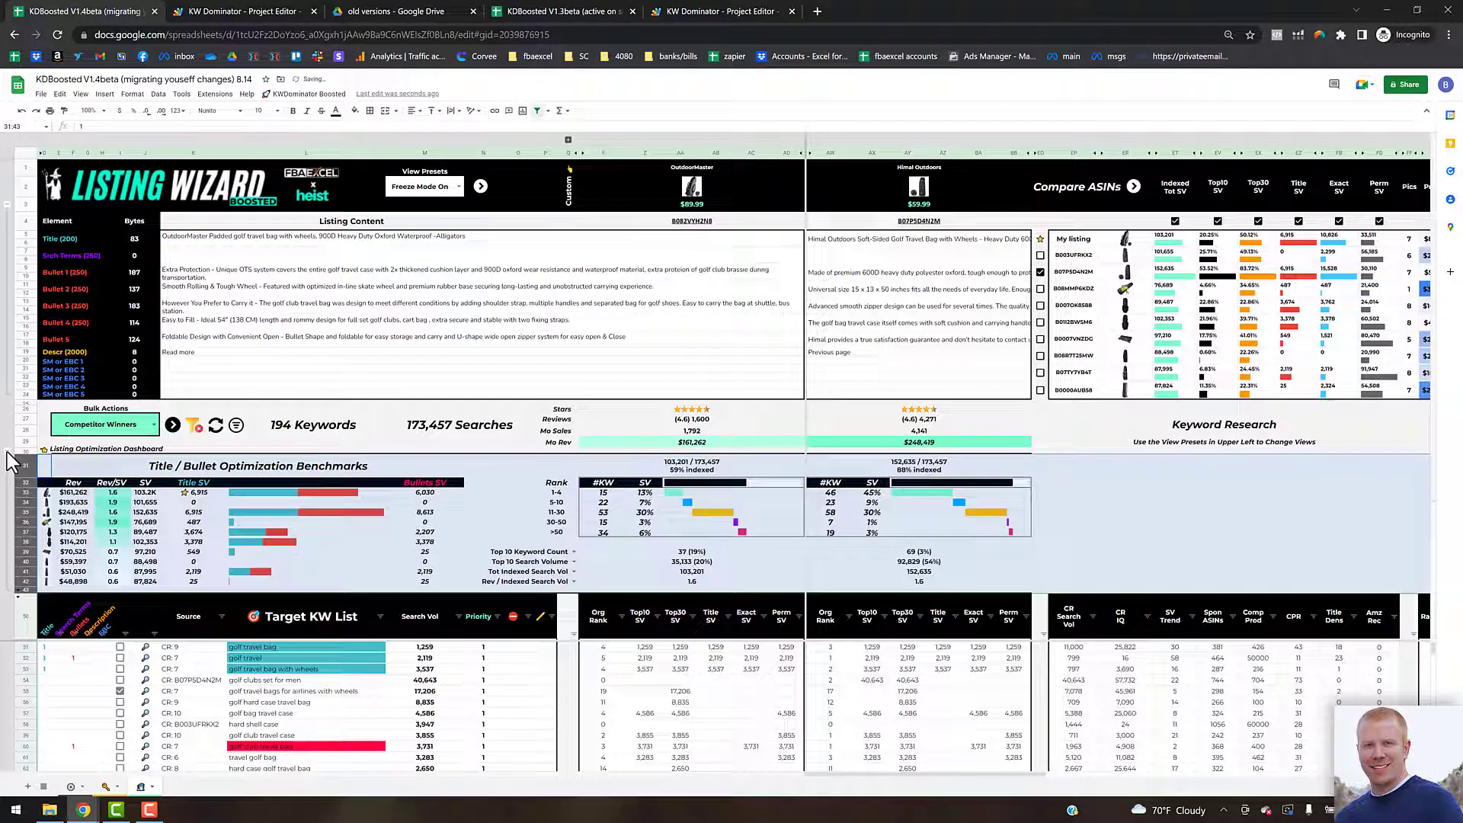
click(351, 537)
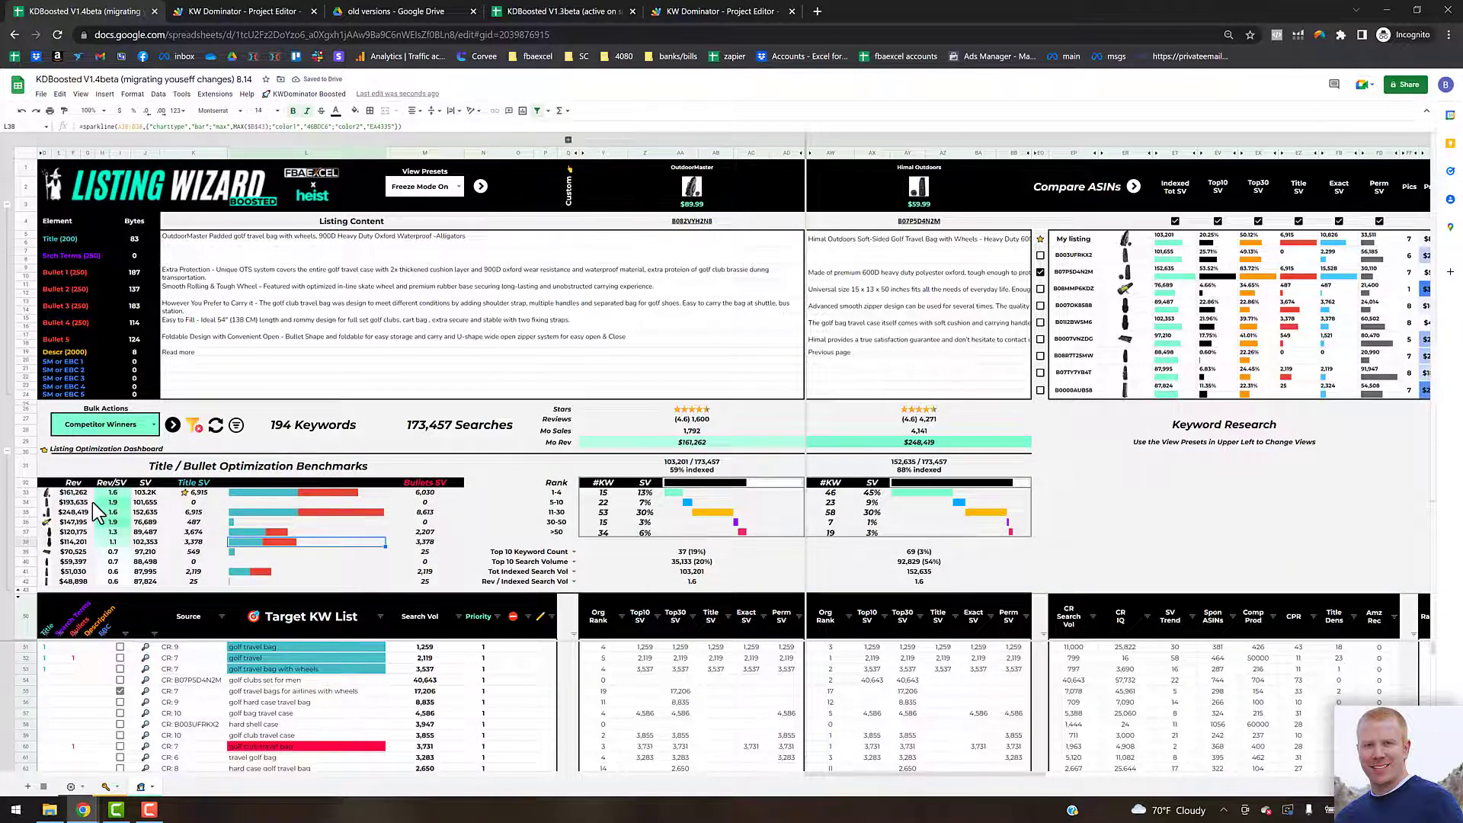
click(203, 494)
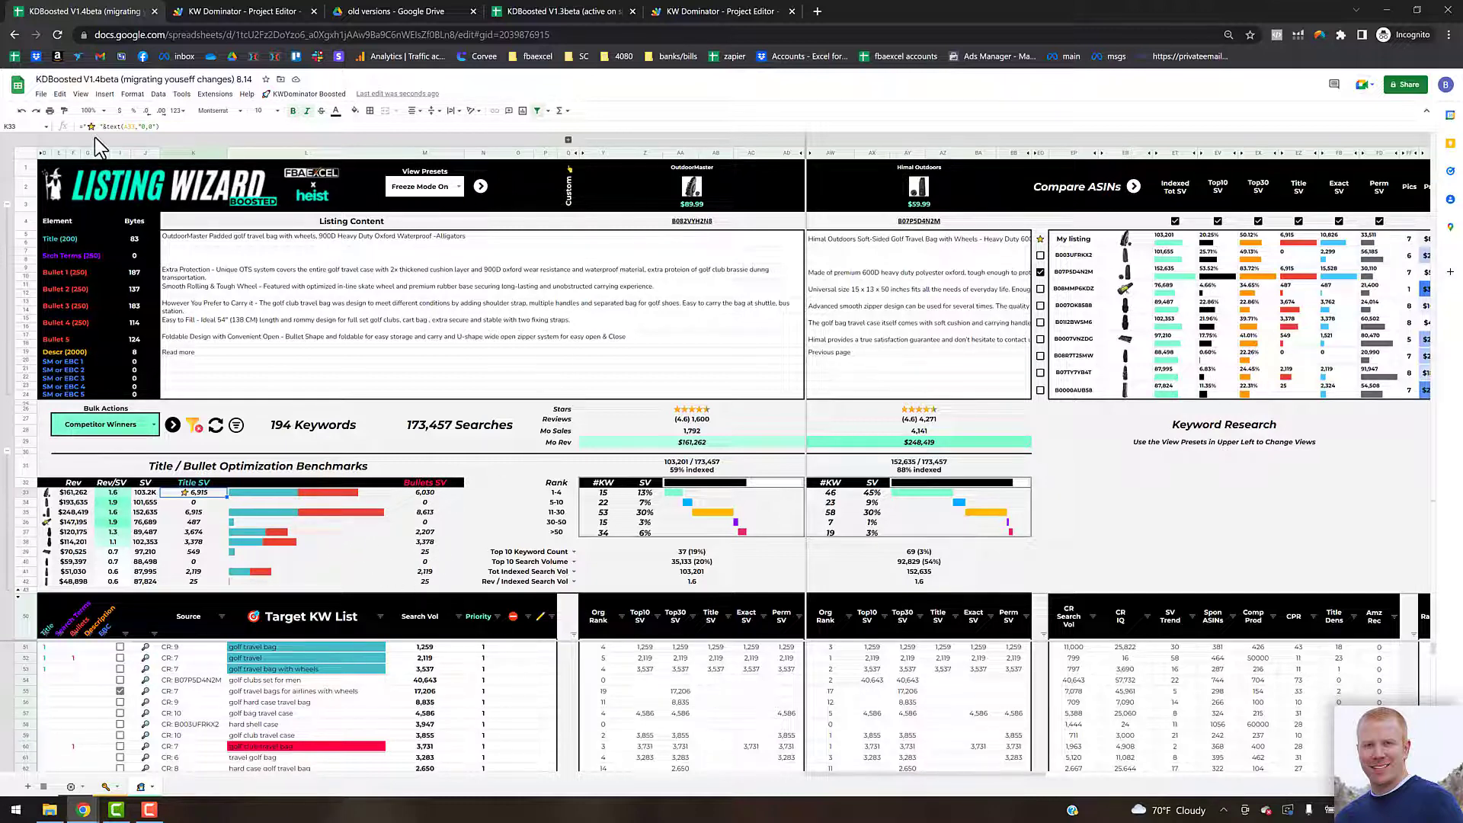
click(91, 111)
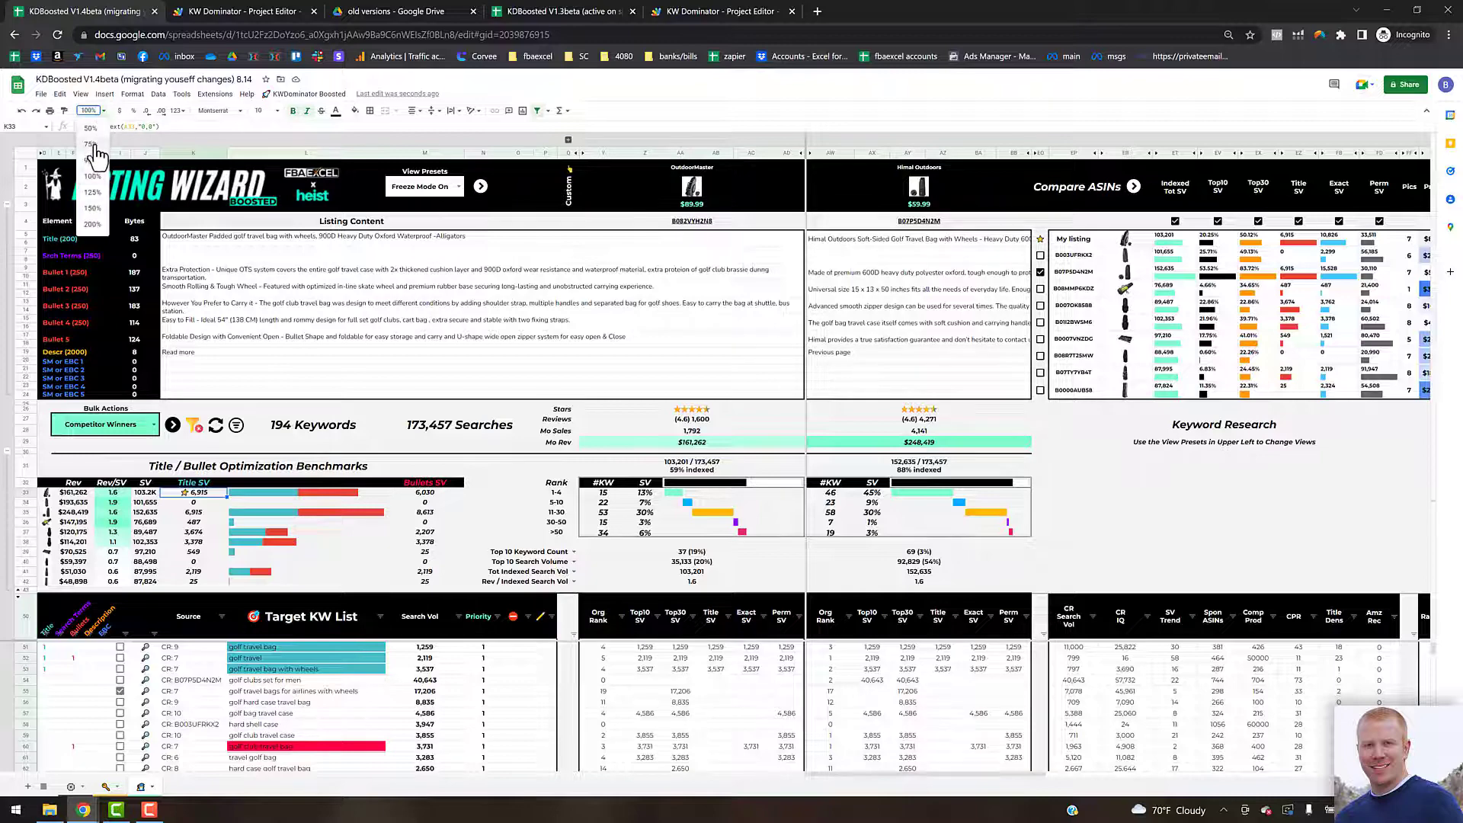
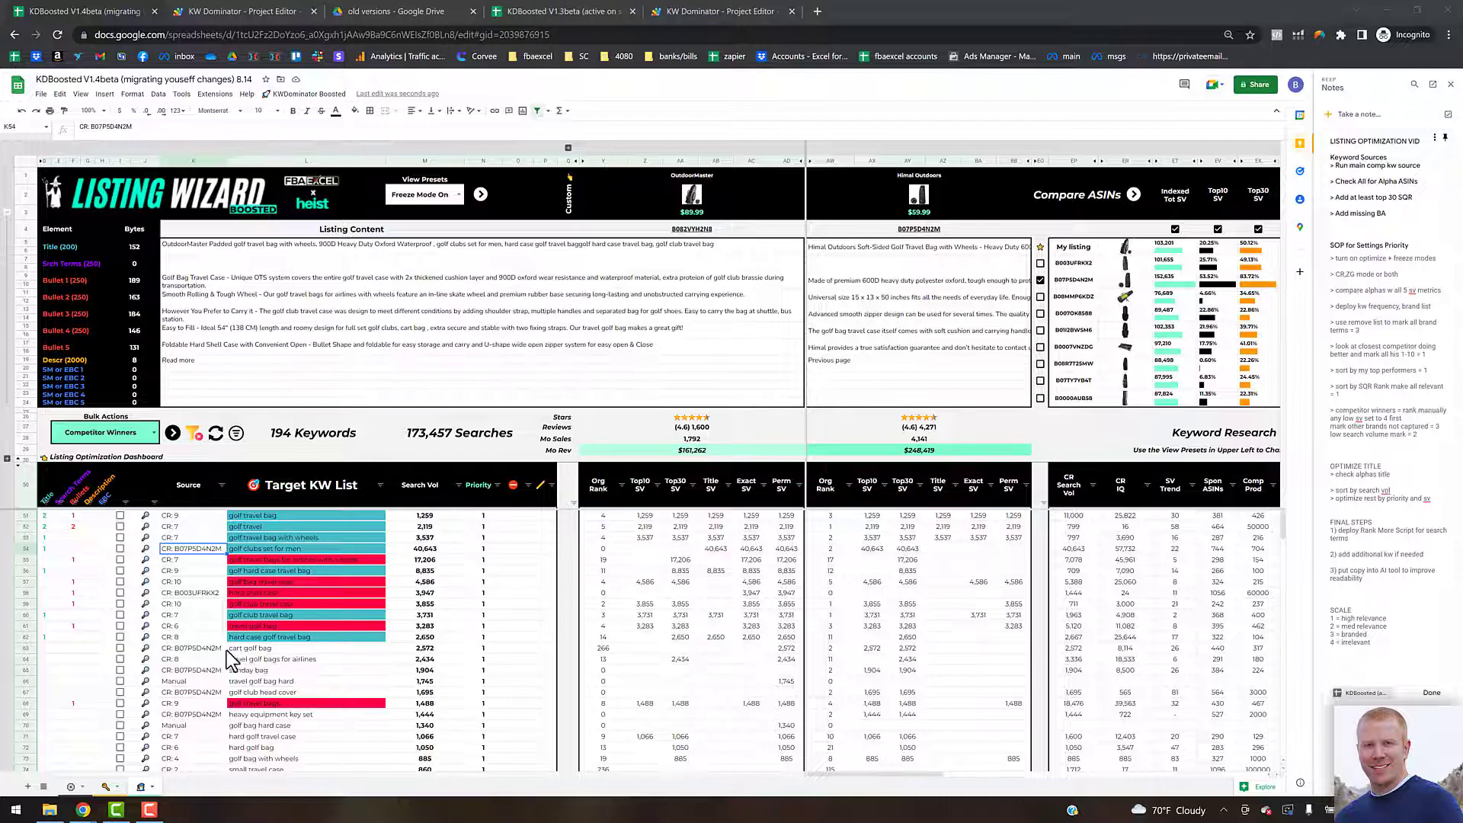
Step: Tick the checkbox for the "cart golf bag" keyword in the target keyword list
click(267, 648)
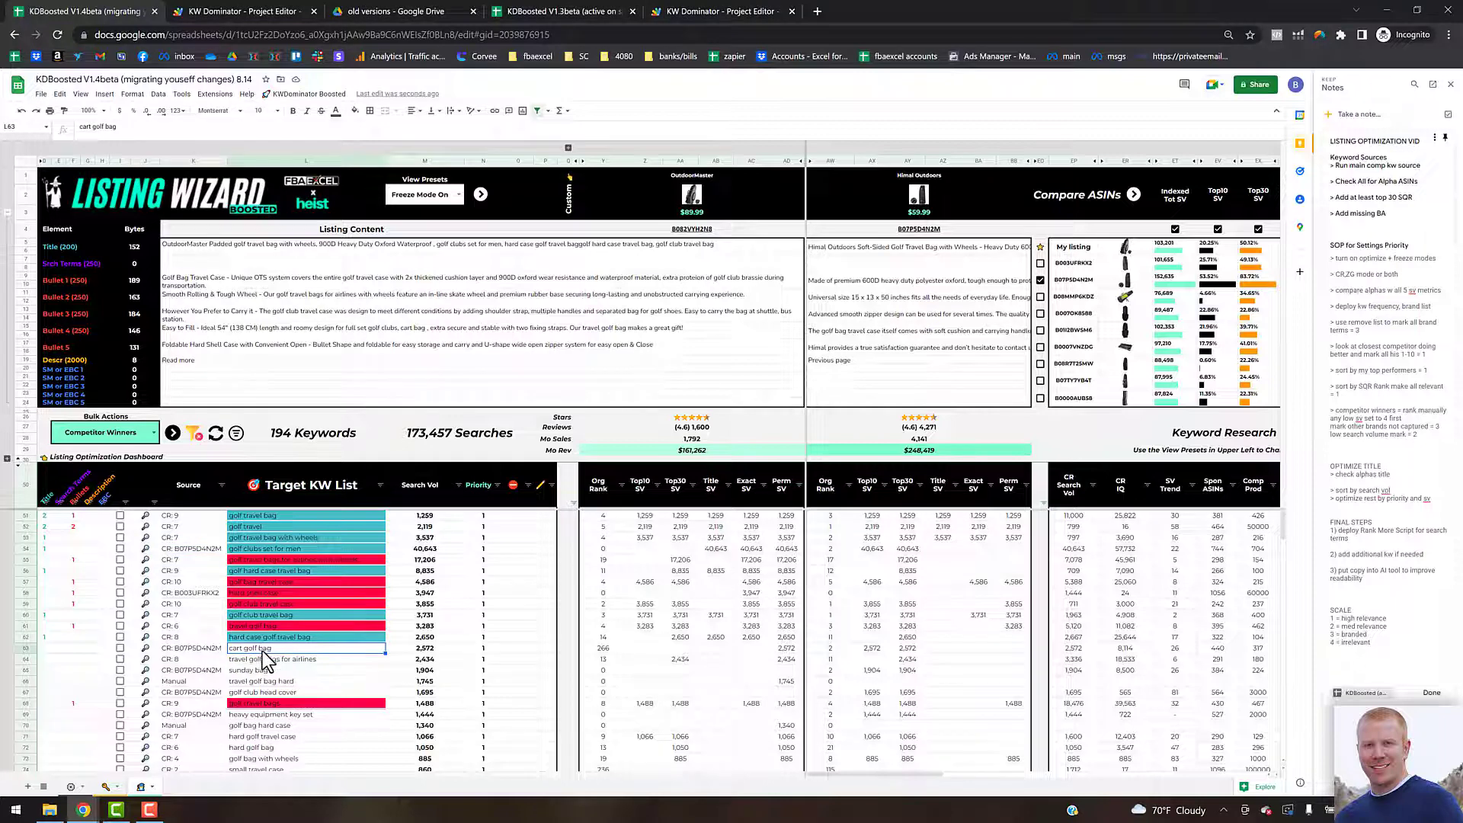
click(120, 648)
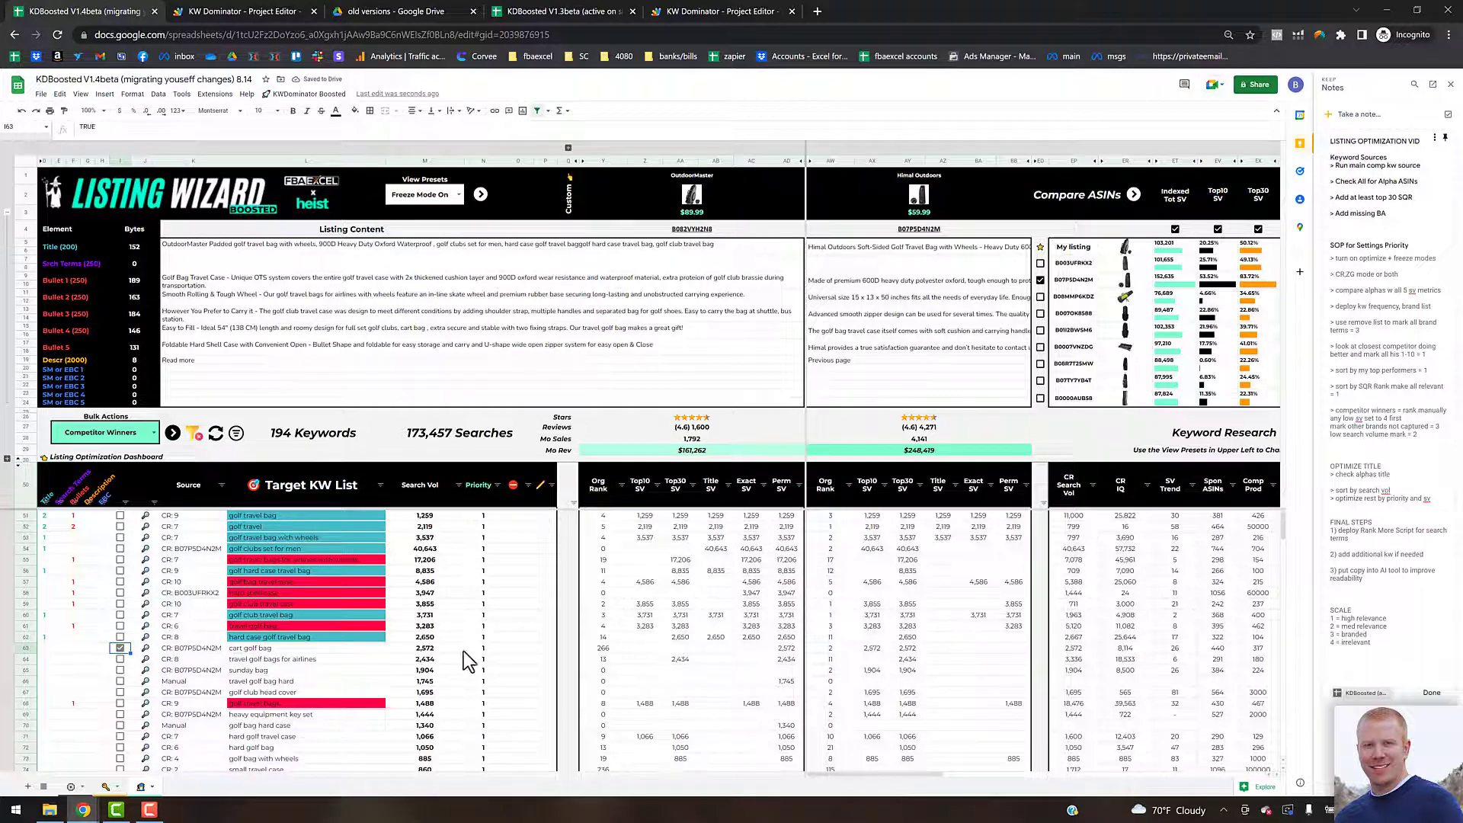
click(483, 650)
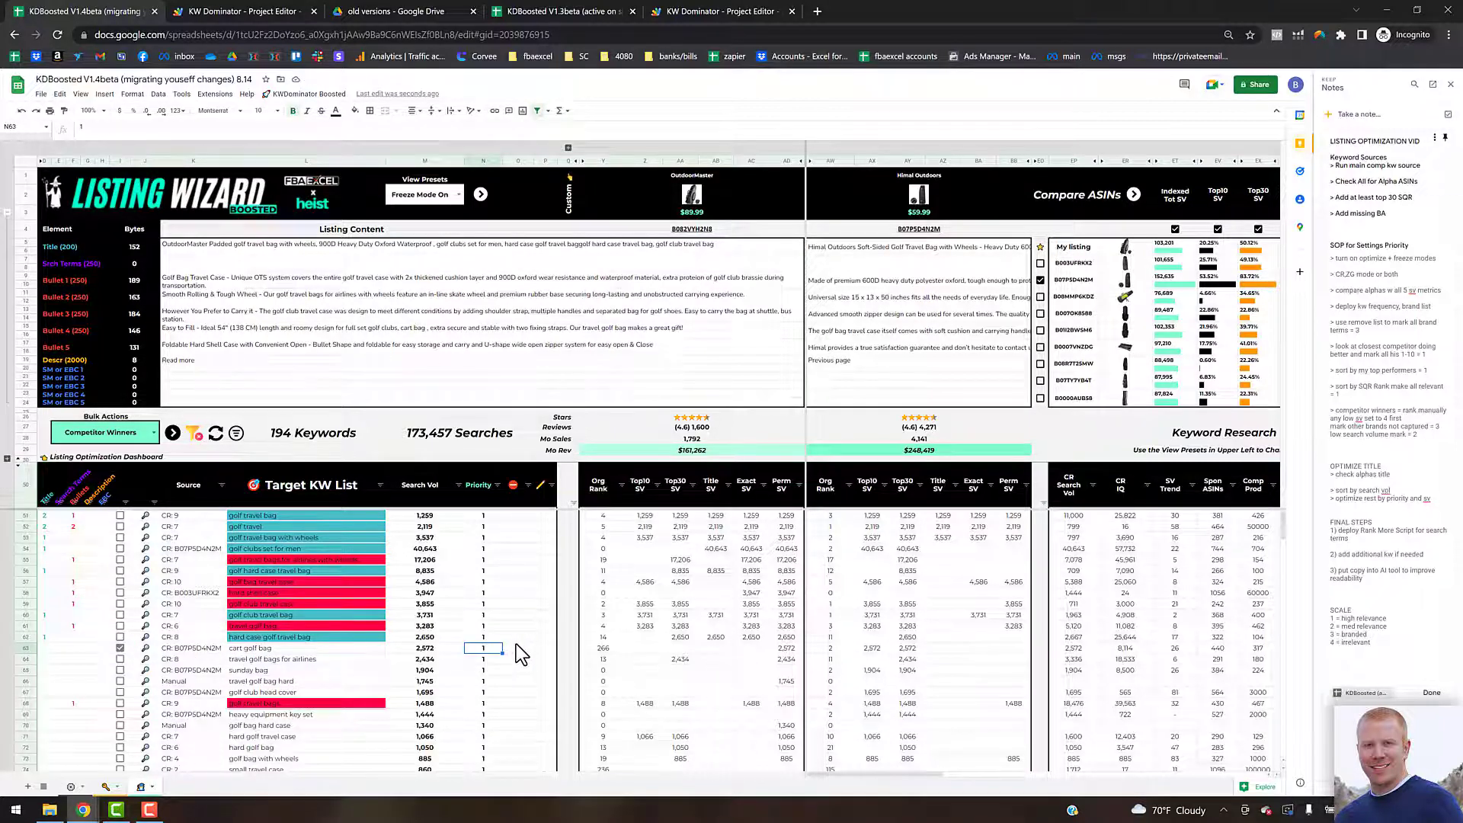
click(544, 649)
drag(556, 169, 629, 180)
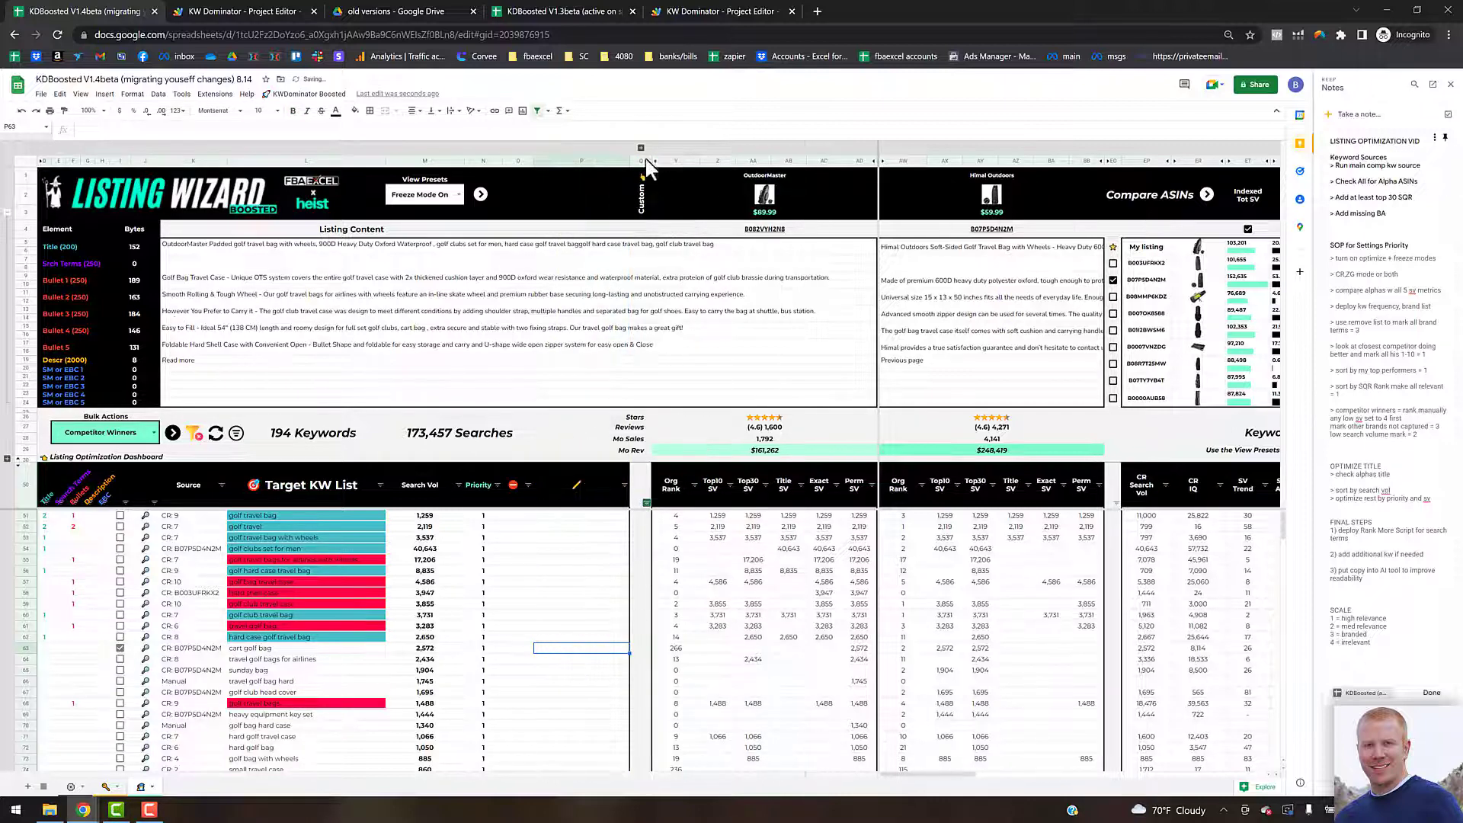
drag(629, 158, 557, 164)
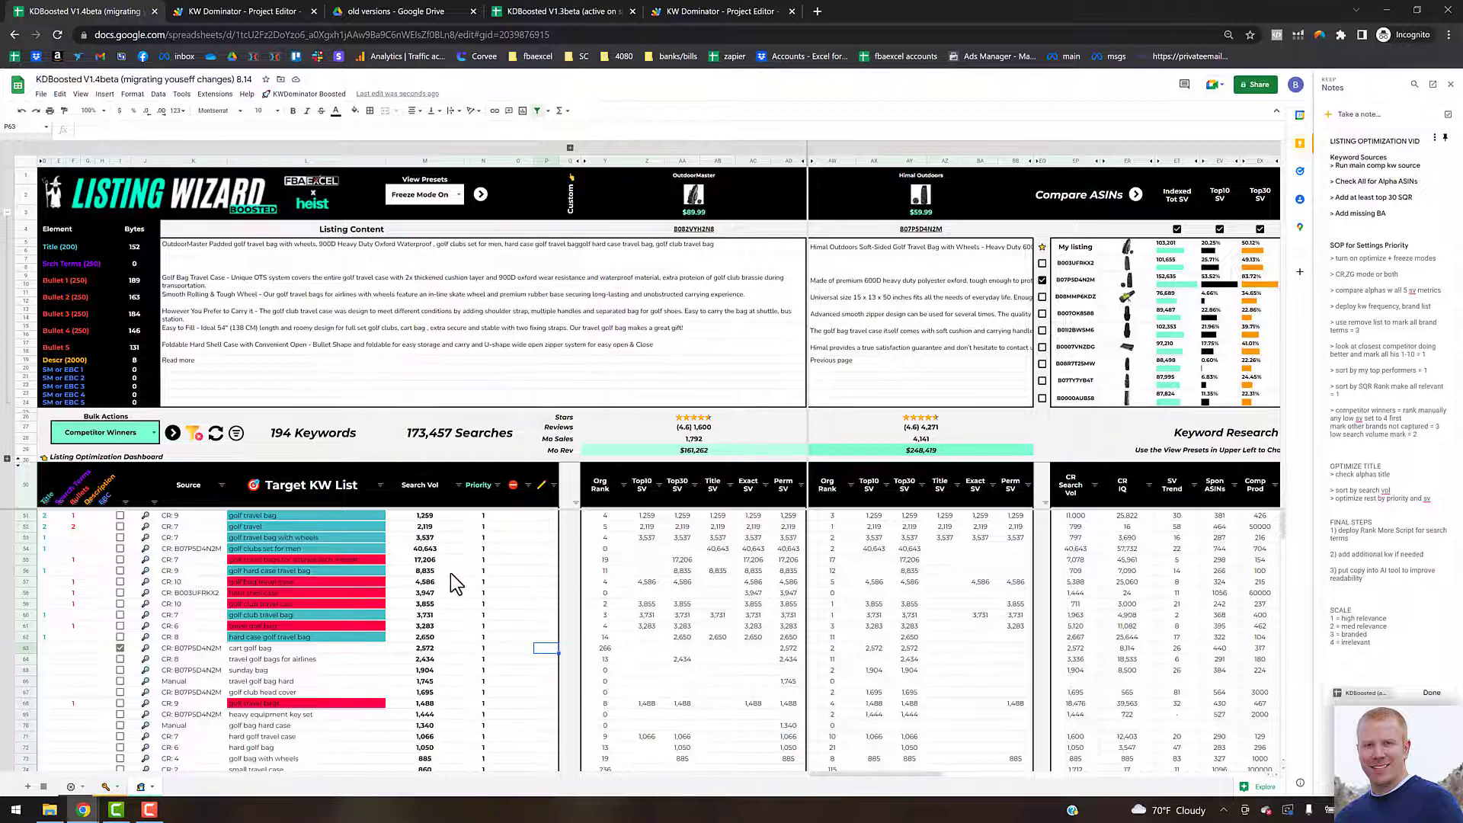
Step: Run the Priority Sort to order the target keywords by priority and then search volume
click(380, 484)
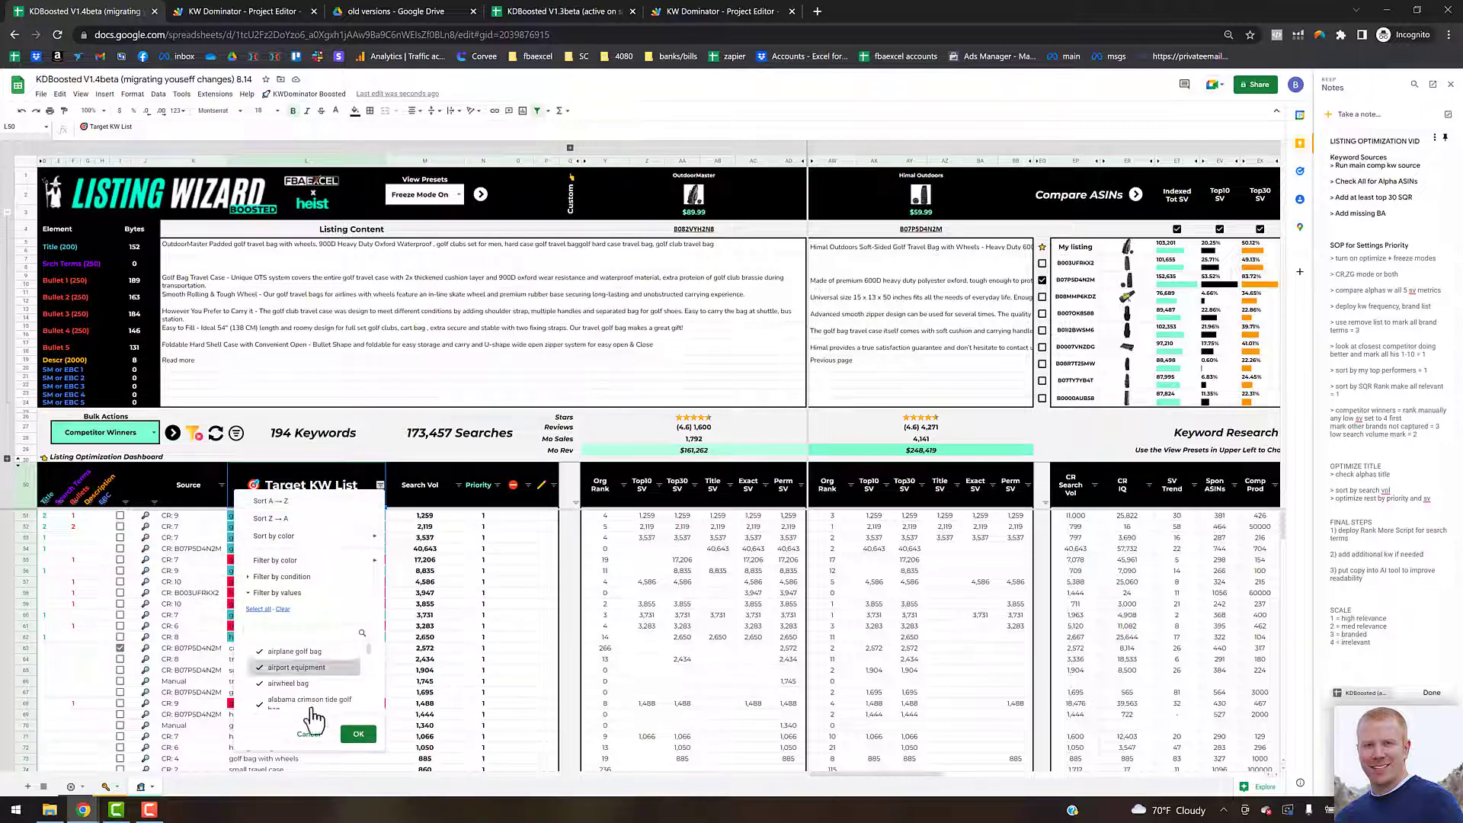
click(308, 734)
click(455, 570)
click(236, 434)
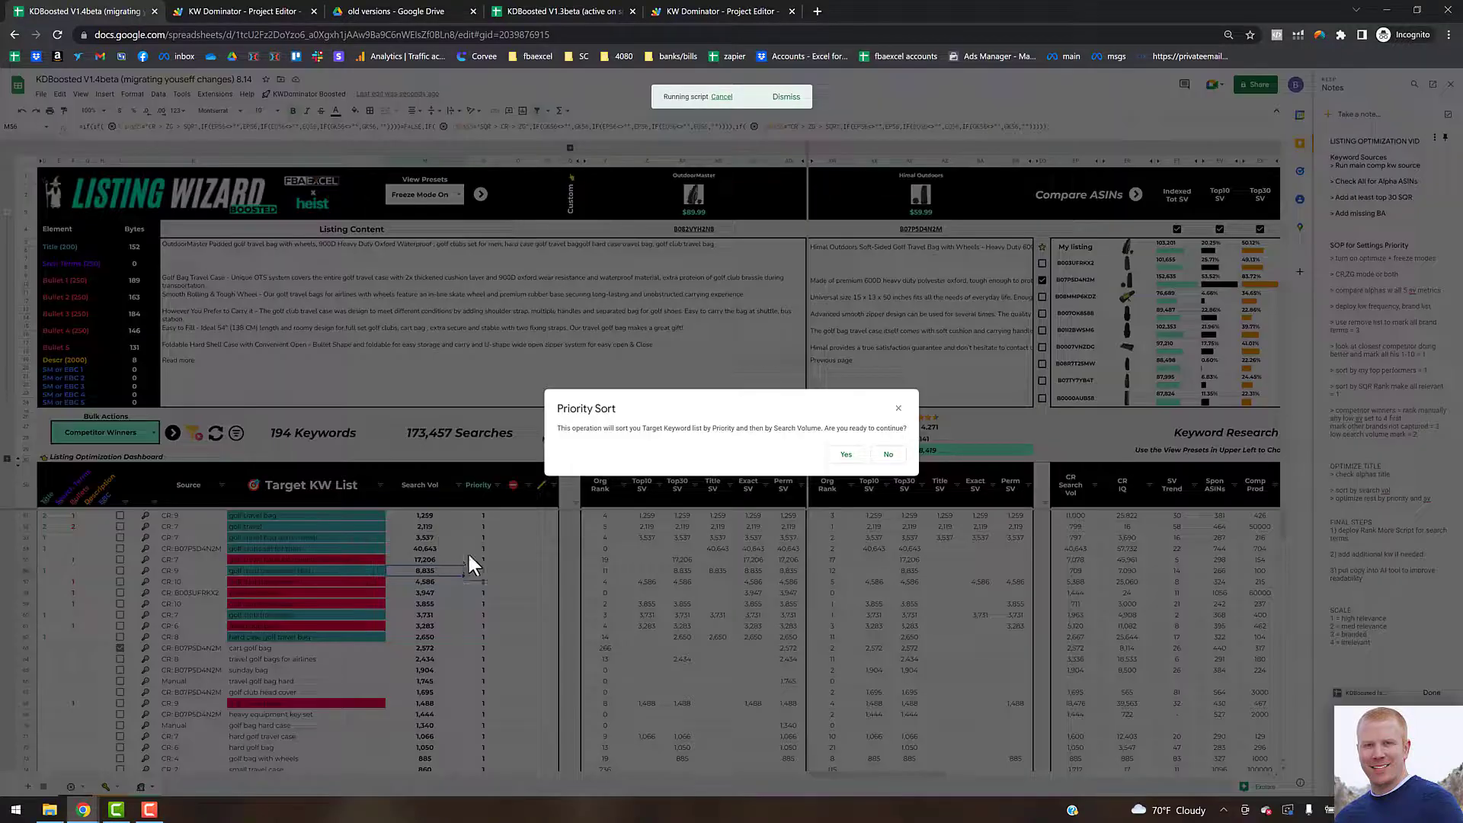
click(848, 454)
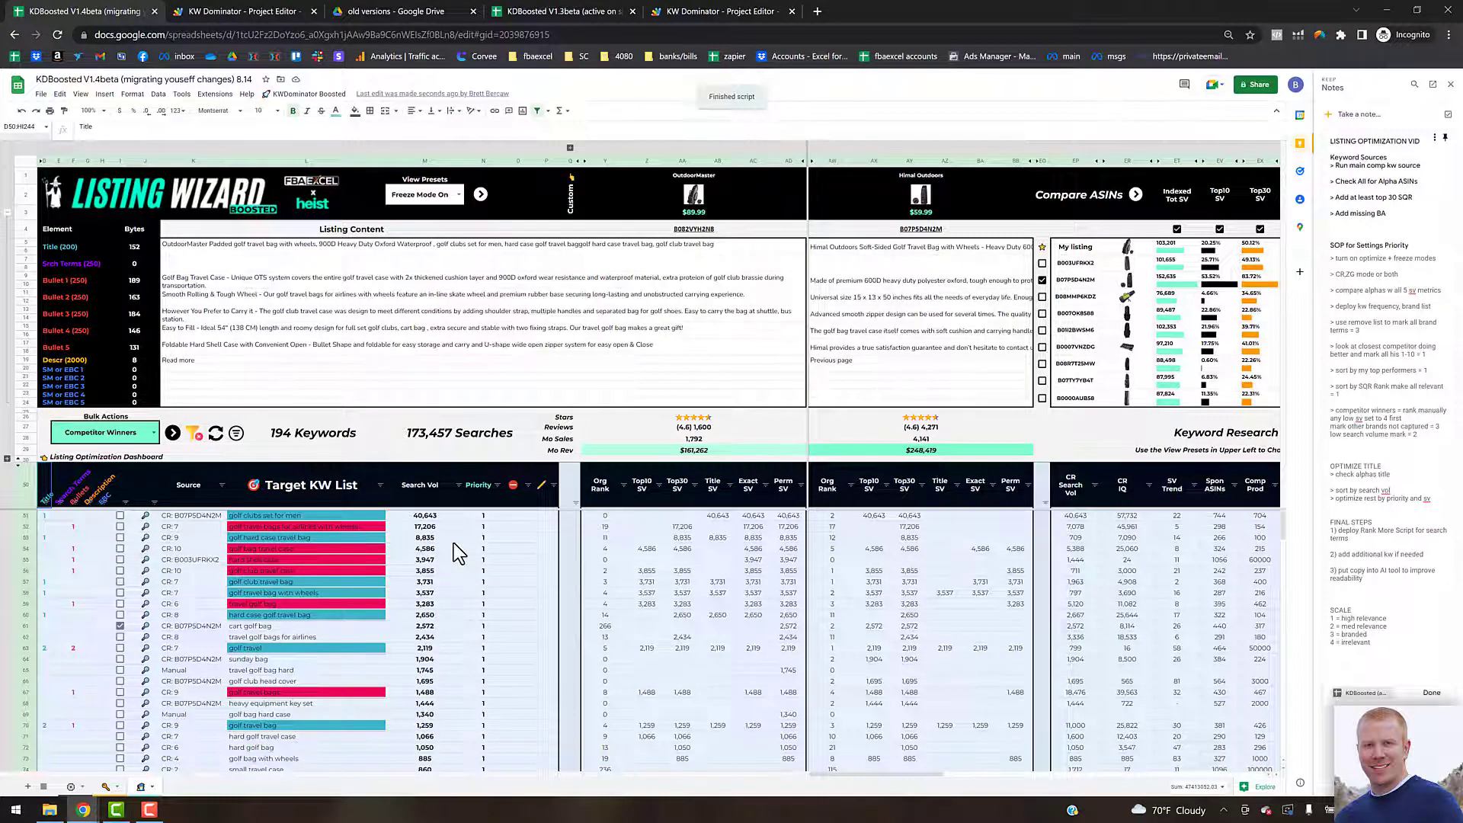
Step: Filter the Priority column to show only priority 1 keywords
click(414, 539)
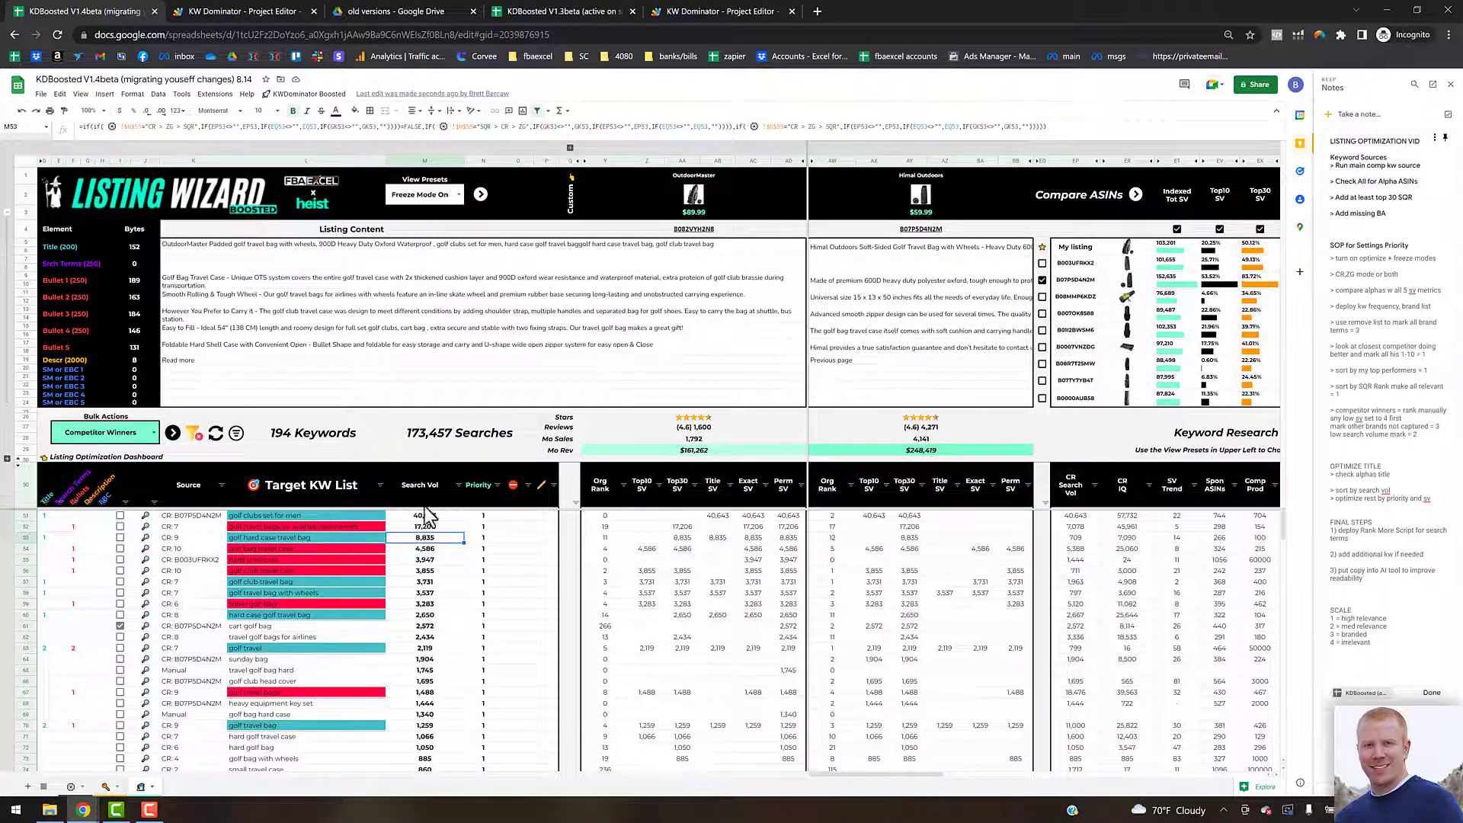
click(496, 488)
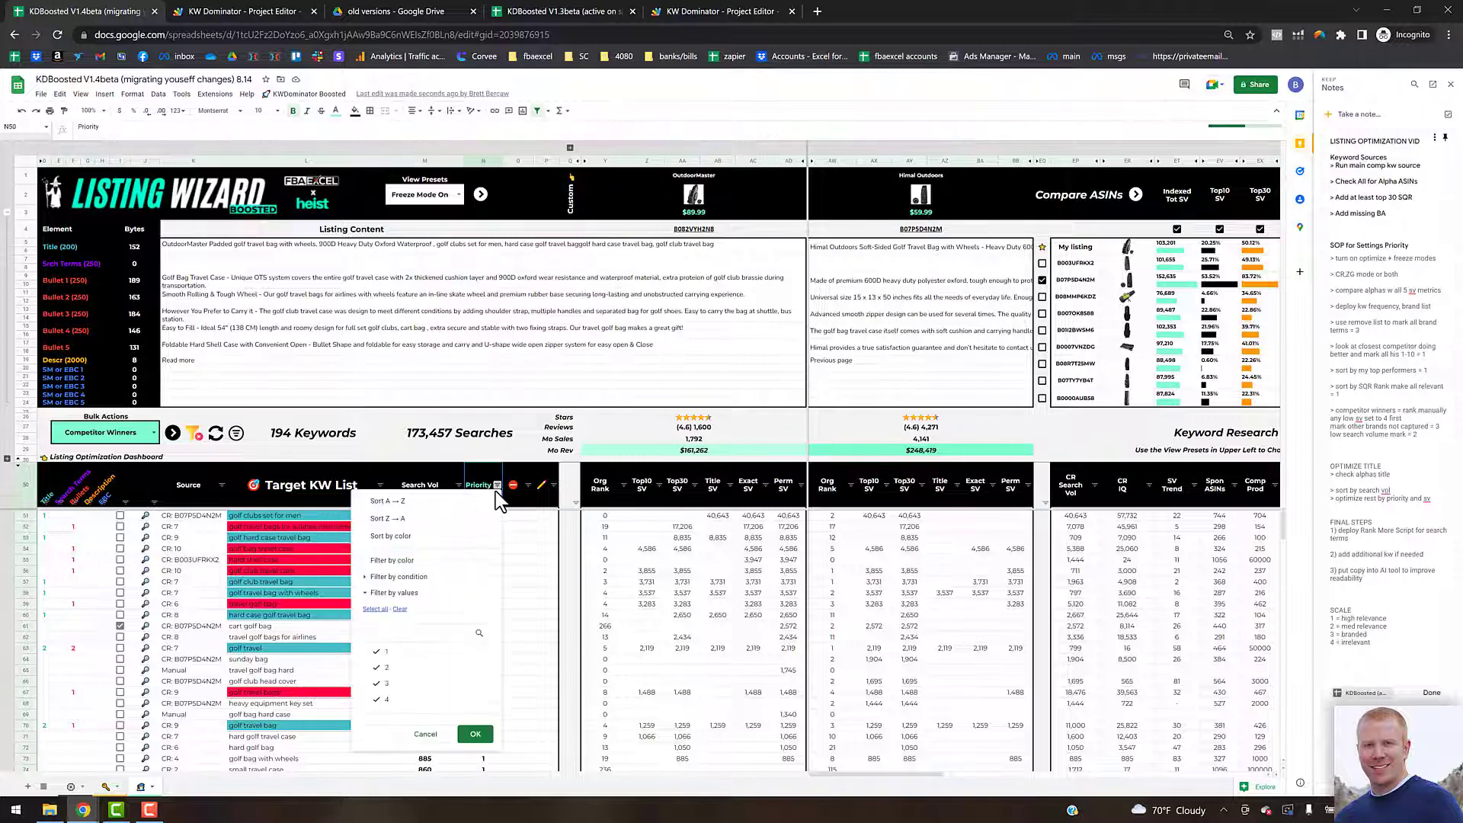
click(379, 668)
click(379, 684)
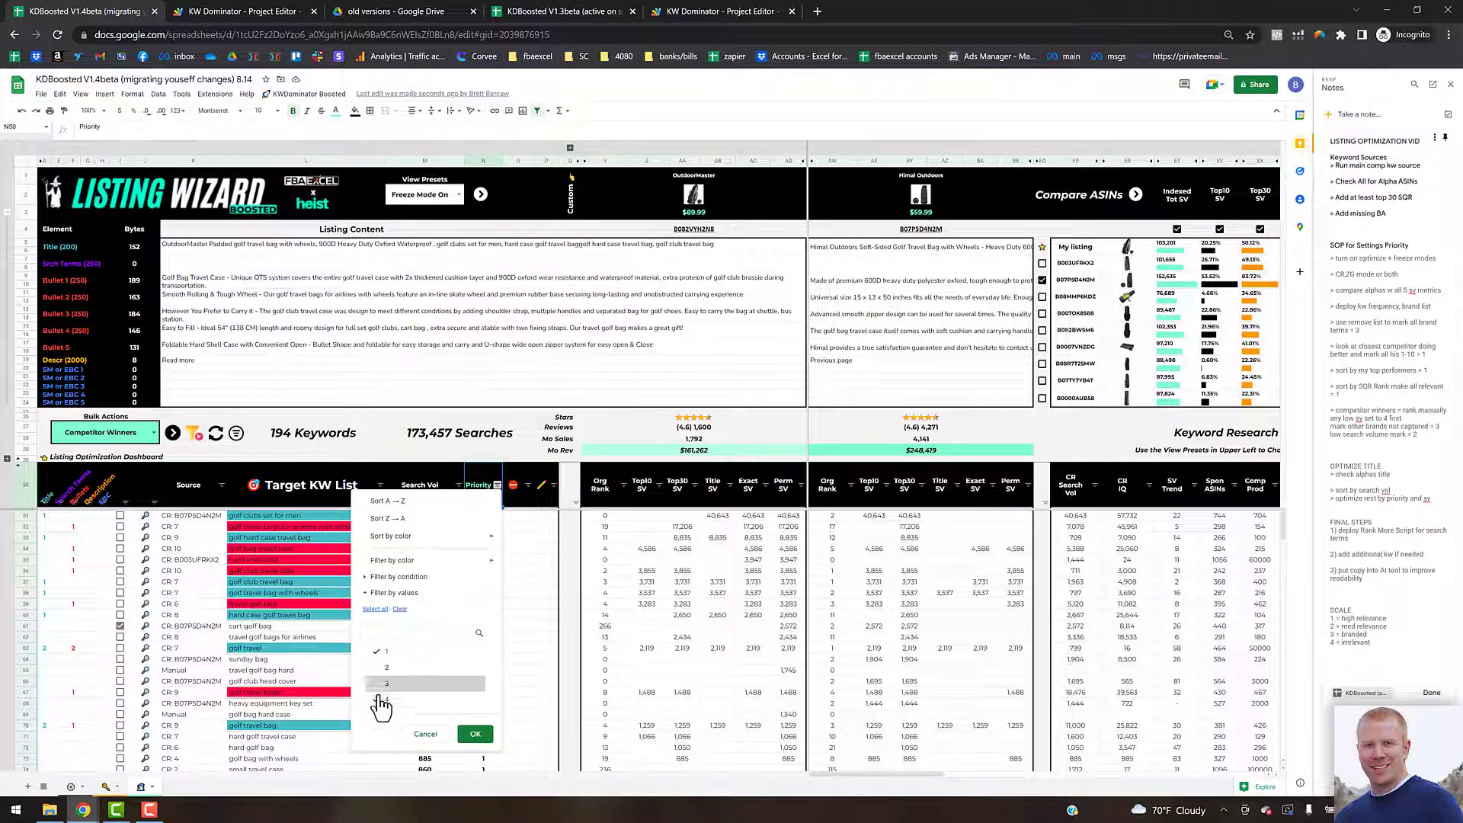
click(379, 699)
click(475, 734)
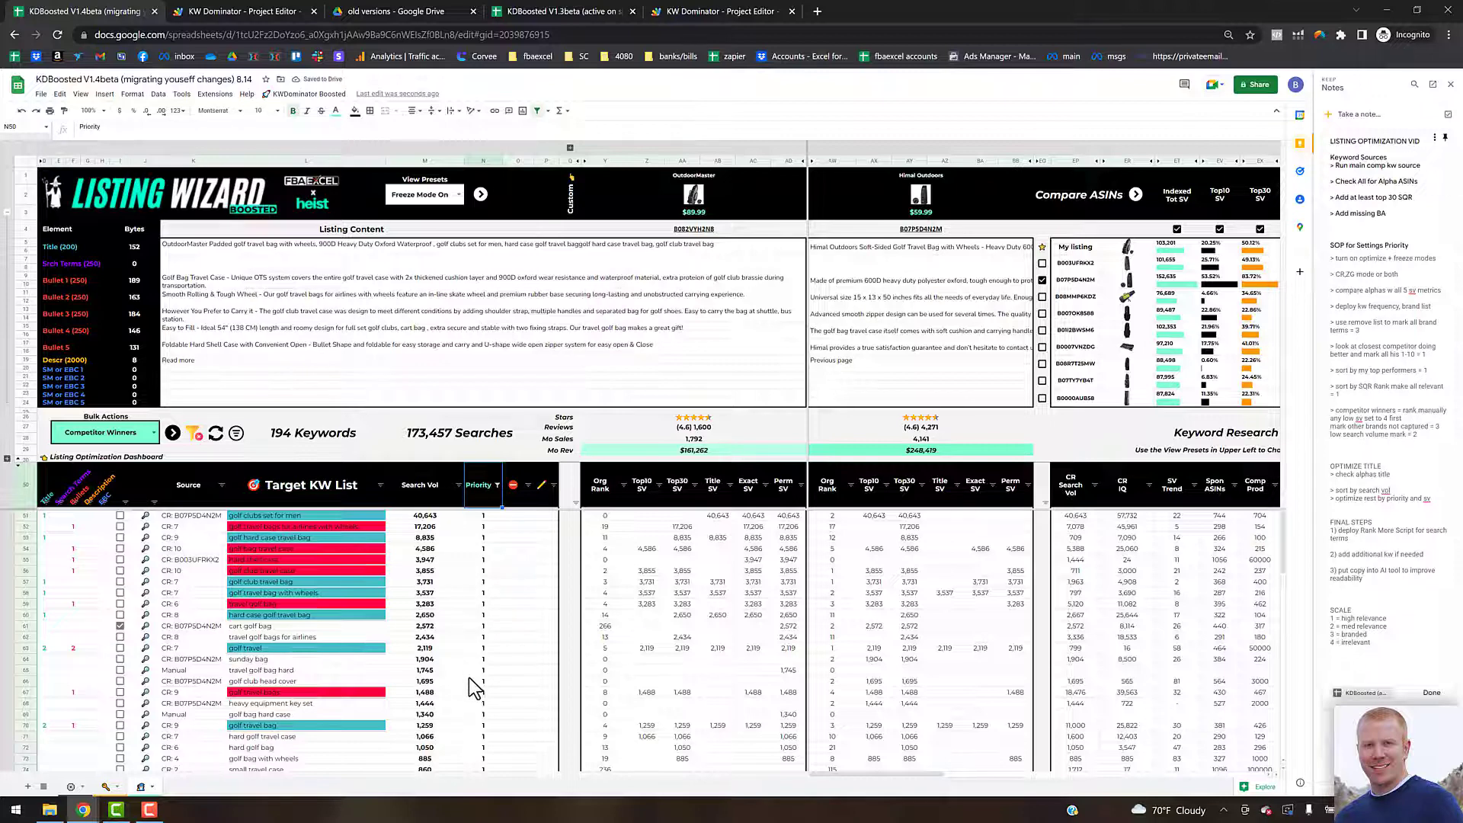
Step: Sort the Target KW List by fill colour, putting unfilled keywords on top
click(380, 485)
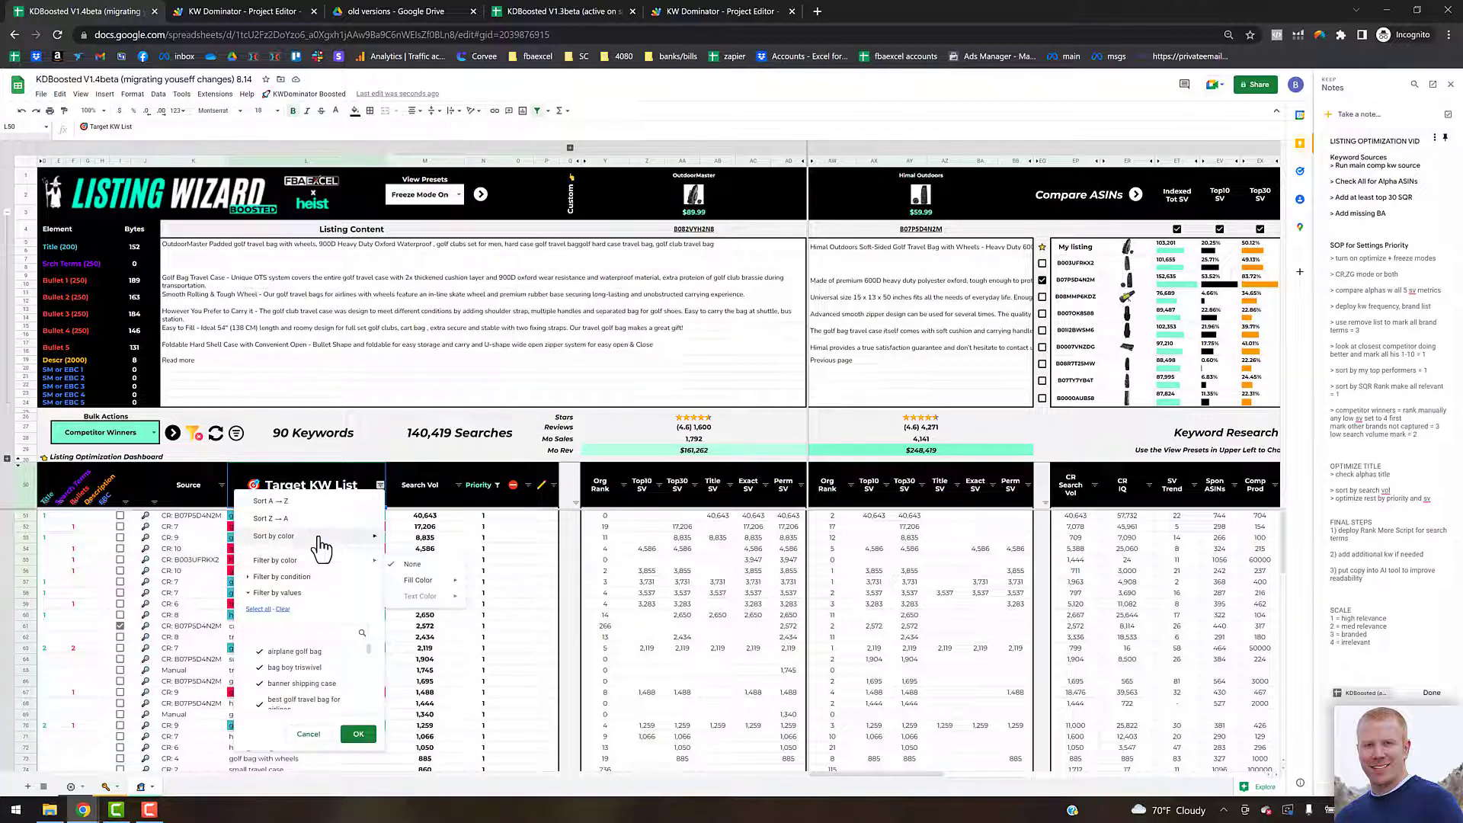
mouse_move(359, 545)
mouse_move(416, 540)
click(499, 575)
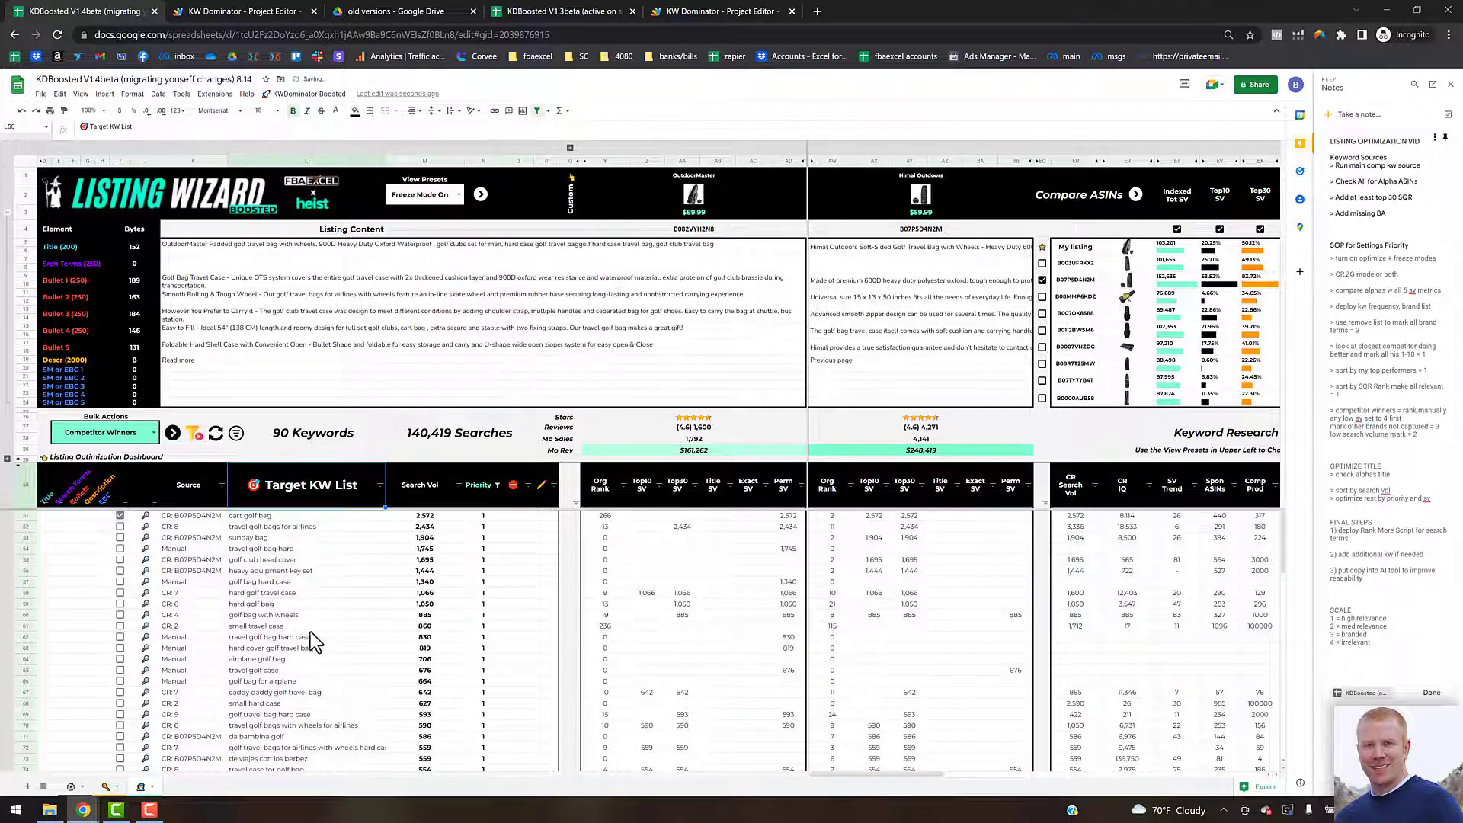
Step: Copy the unfilled keywords from "cart golf bag" down to "golf club carrier"
scroll(318, 686, down, 5)
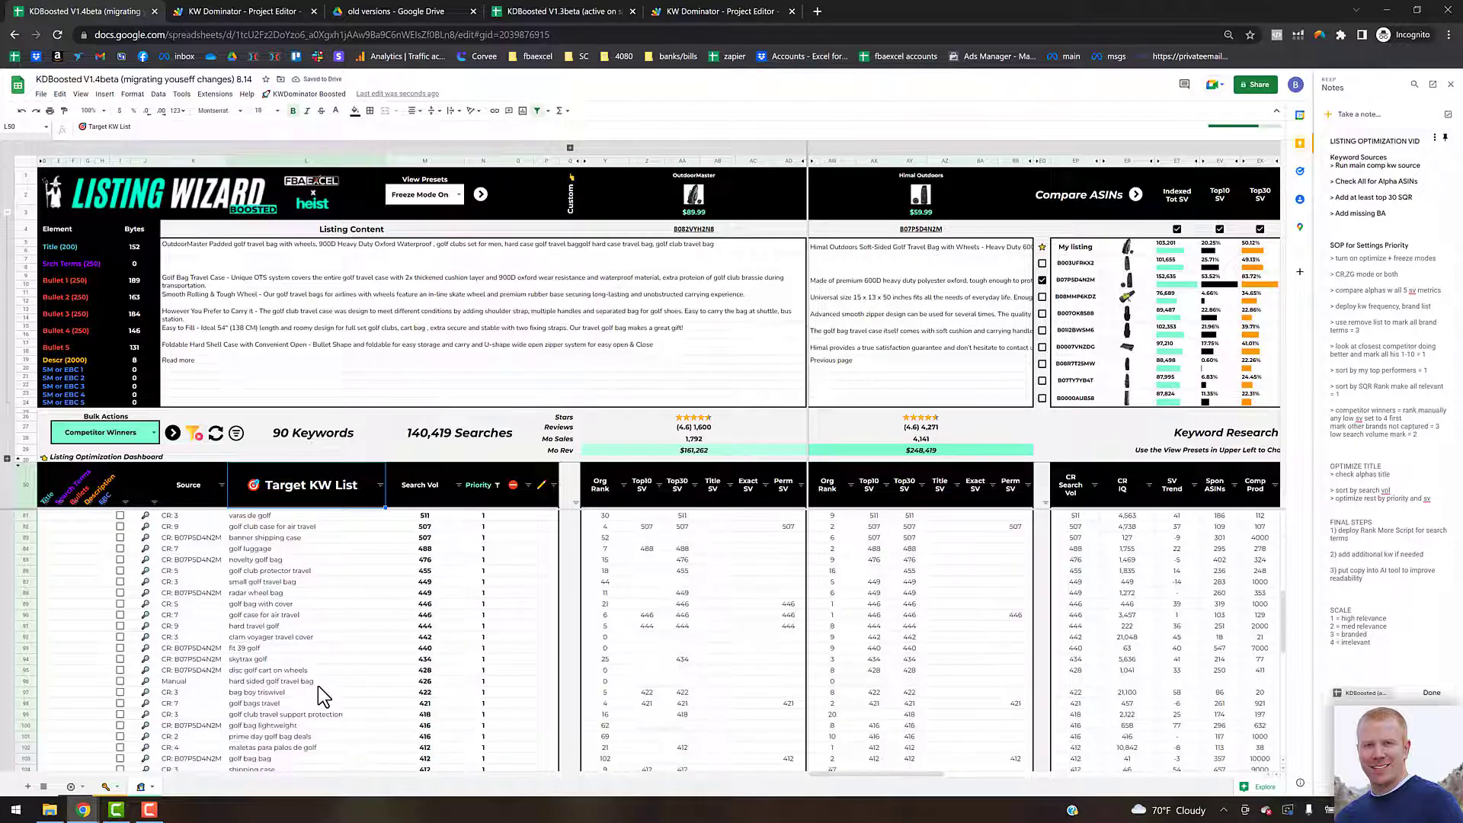
scroll(425, 606, down, 3)
scroll(424, 606, up, 5)
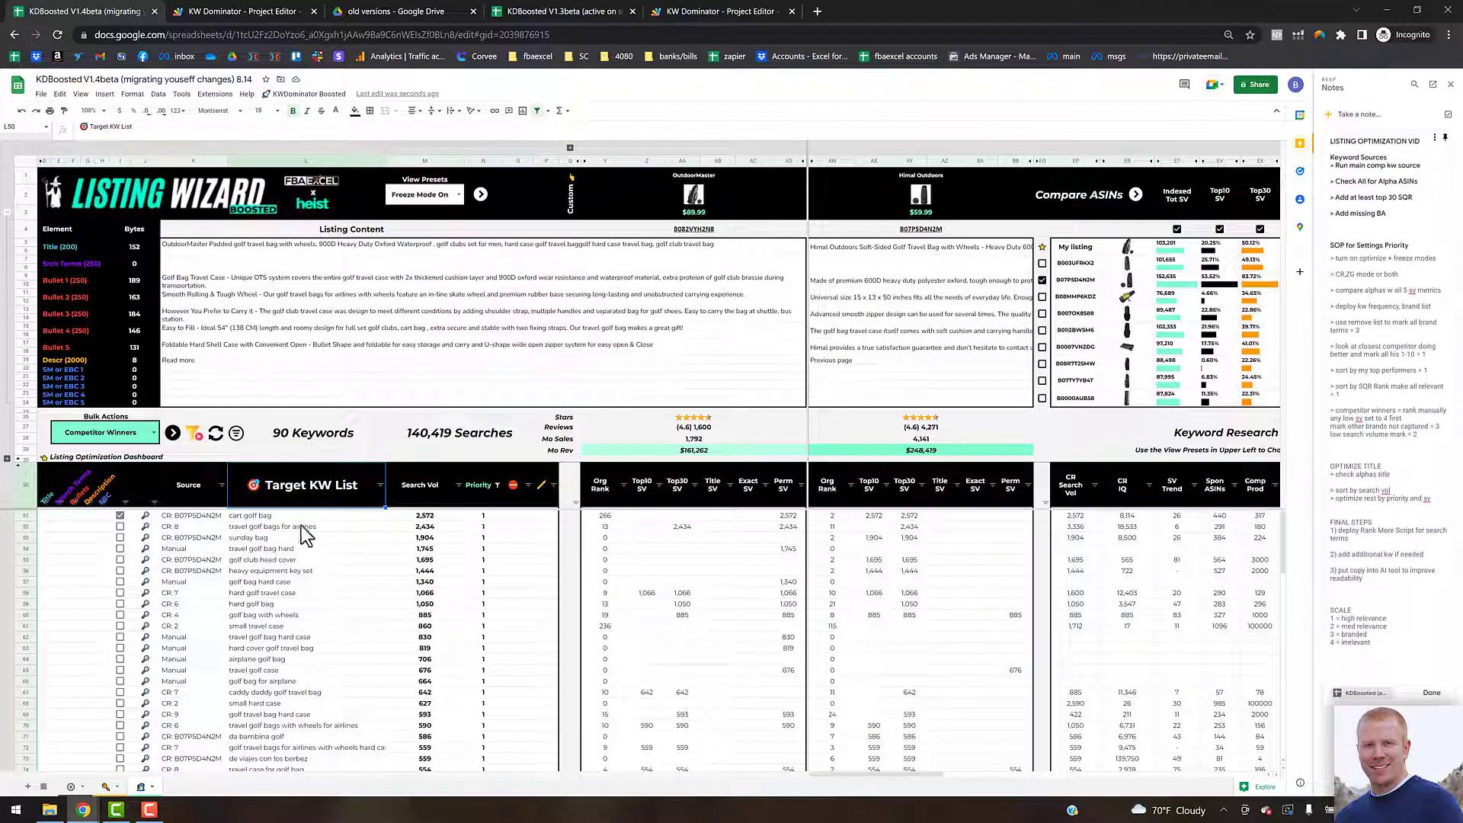
click(291, 517)
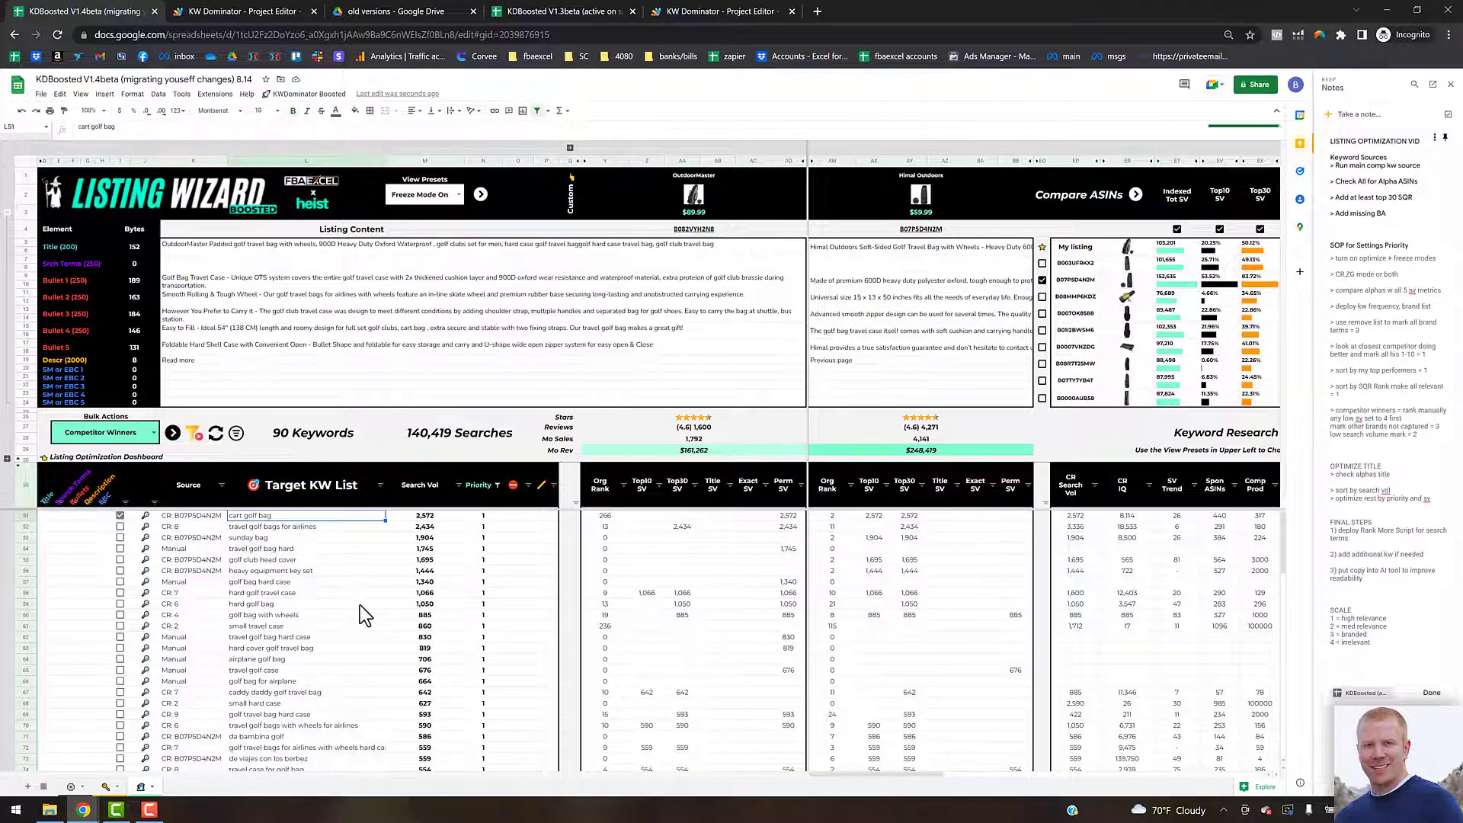
scroll(359, 606, down, 3)
scroll(360, 610, down, 8)
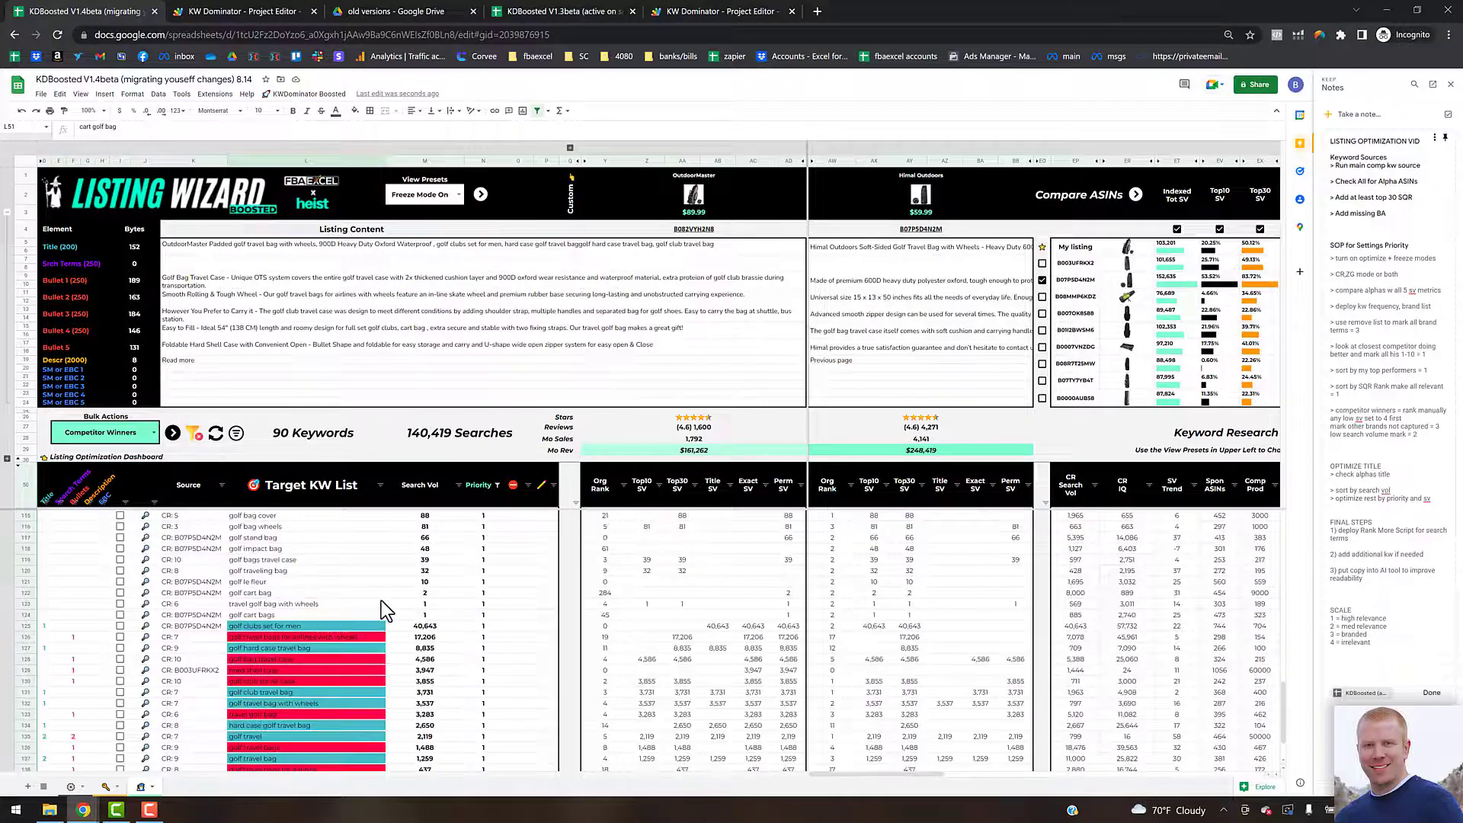
scroll(381, 601, up, 3)
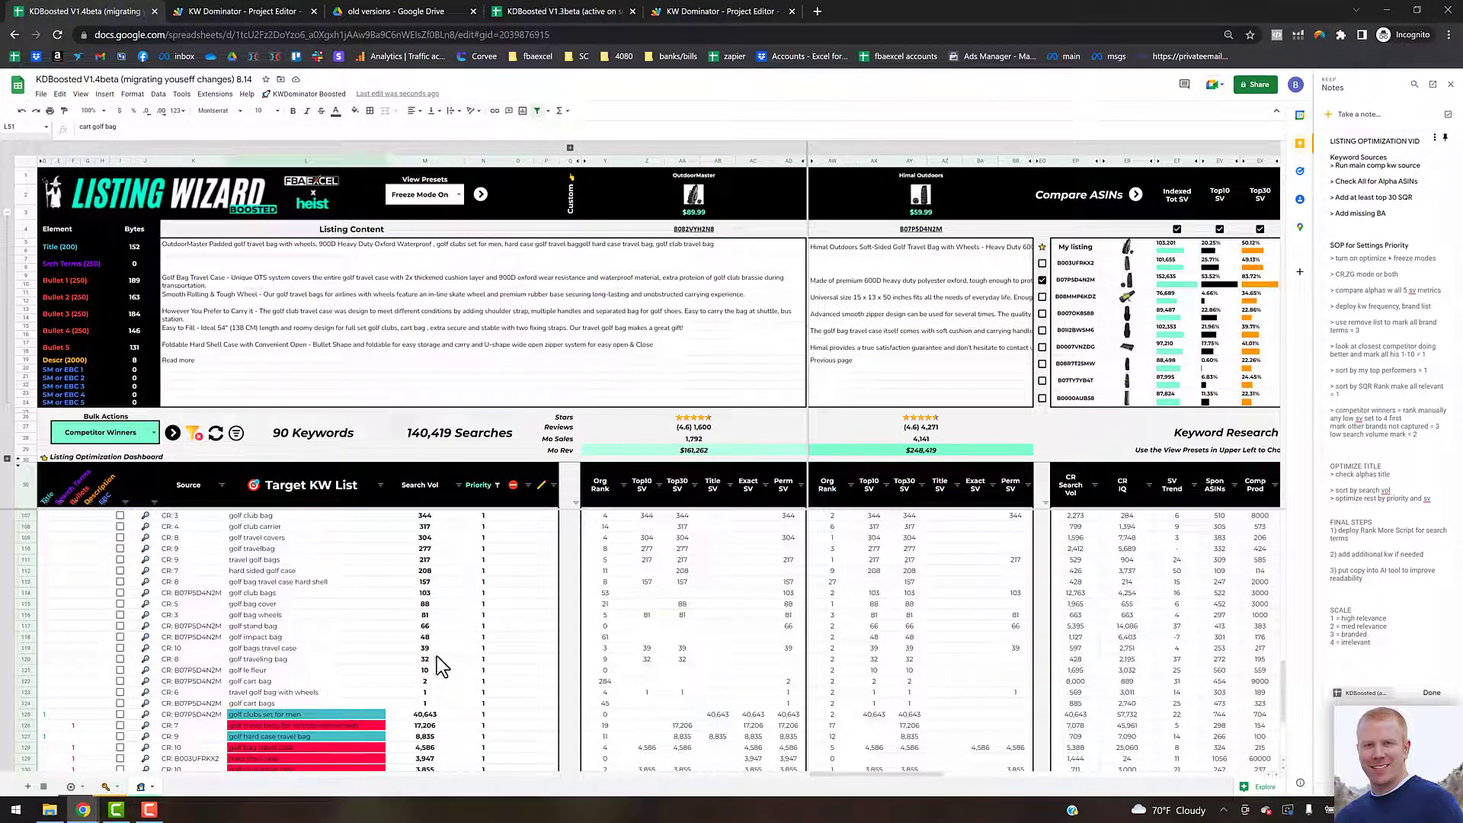
scroll(432, 578, up, 3)
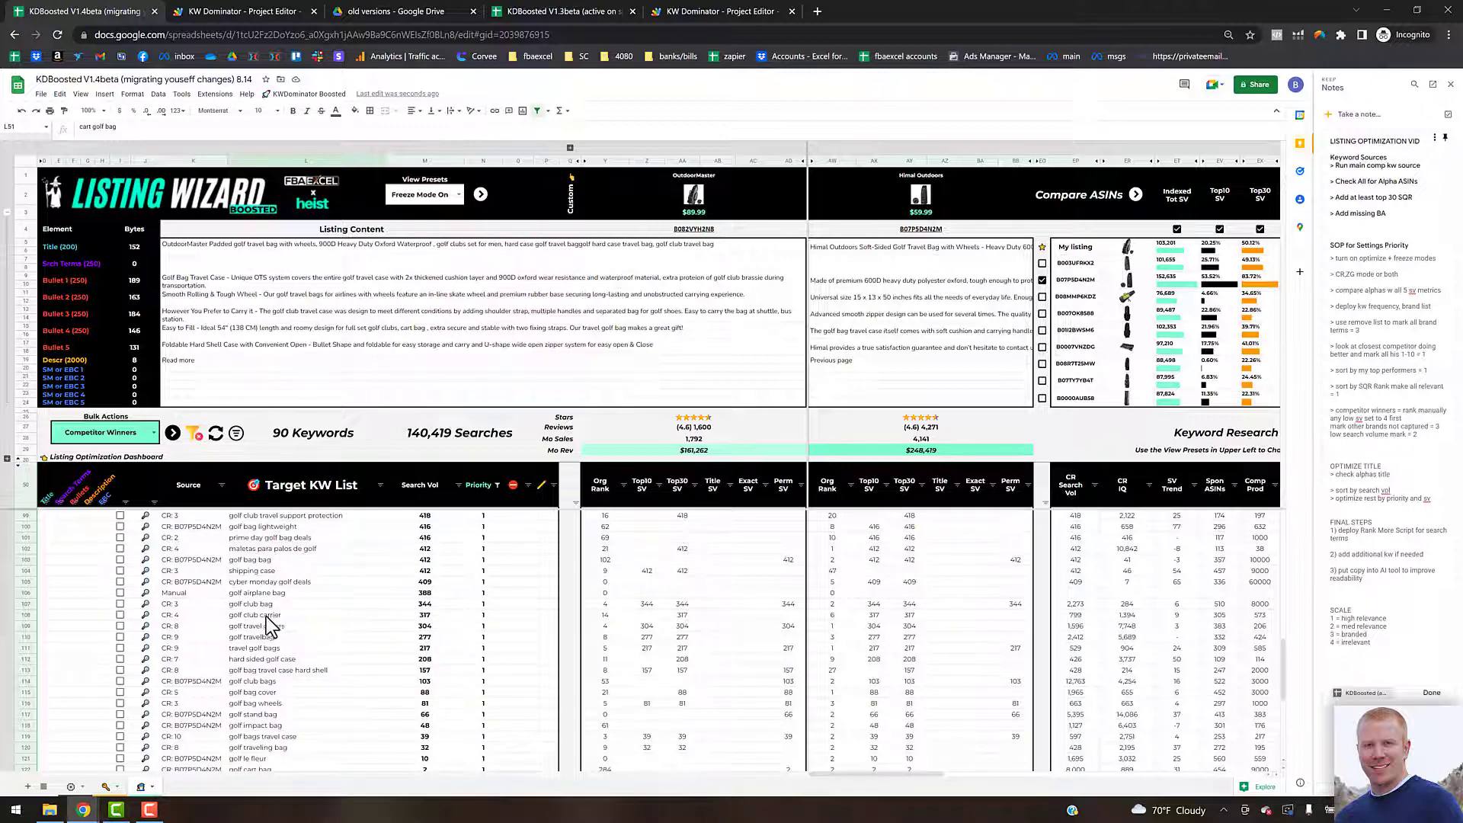
shift+click(366, 615)
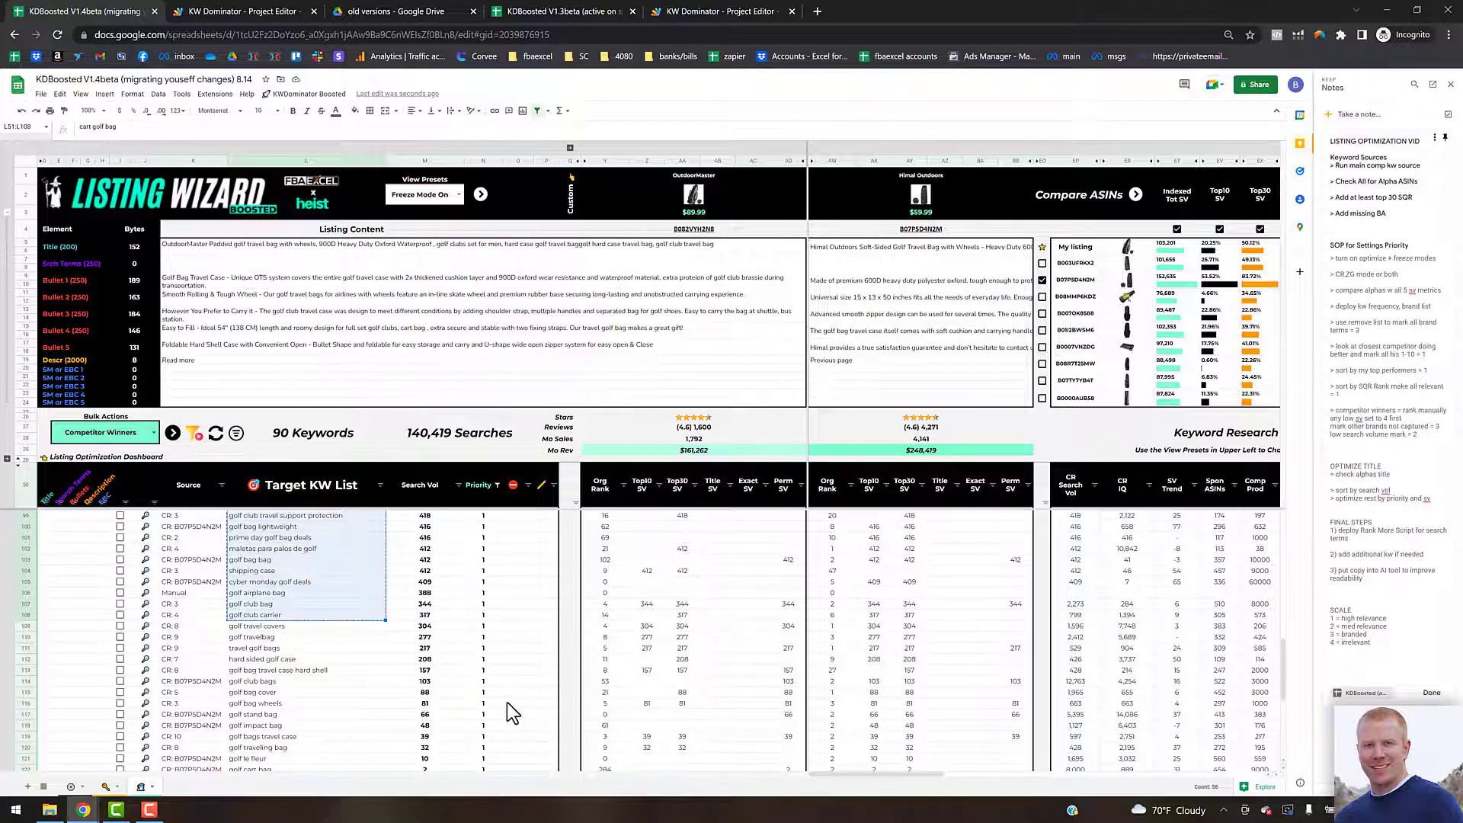
Step: Clear the filter from the target keyword list
drag(885, 775, 1123, 751)
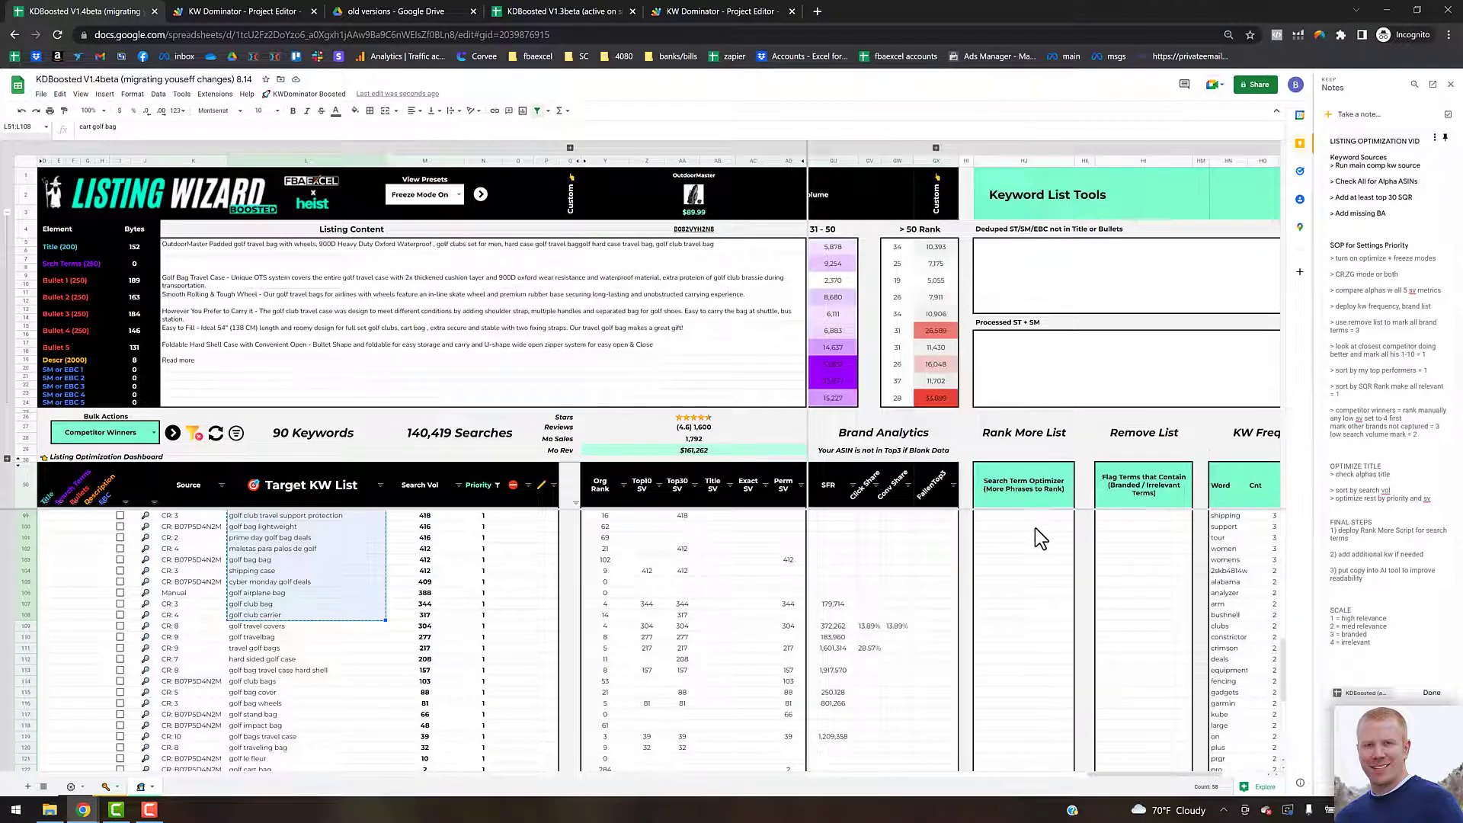
click(1056, 519)
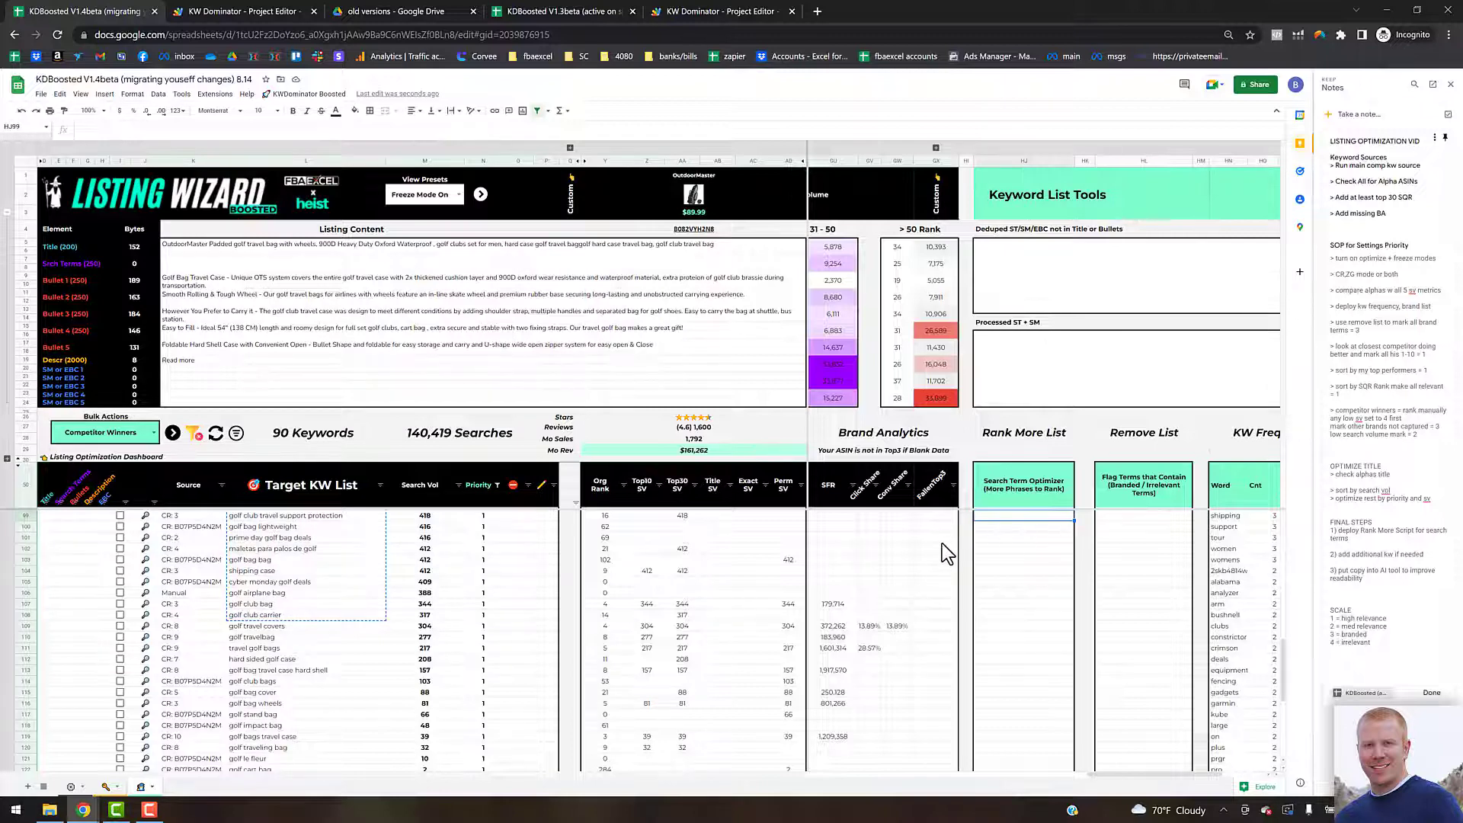
scroll(944, 542, up, 5)
scroll(1052, 536, up, 10)
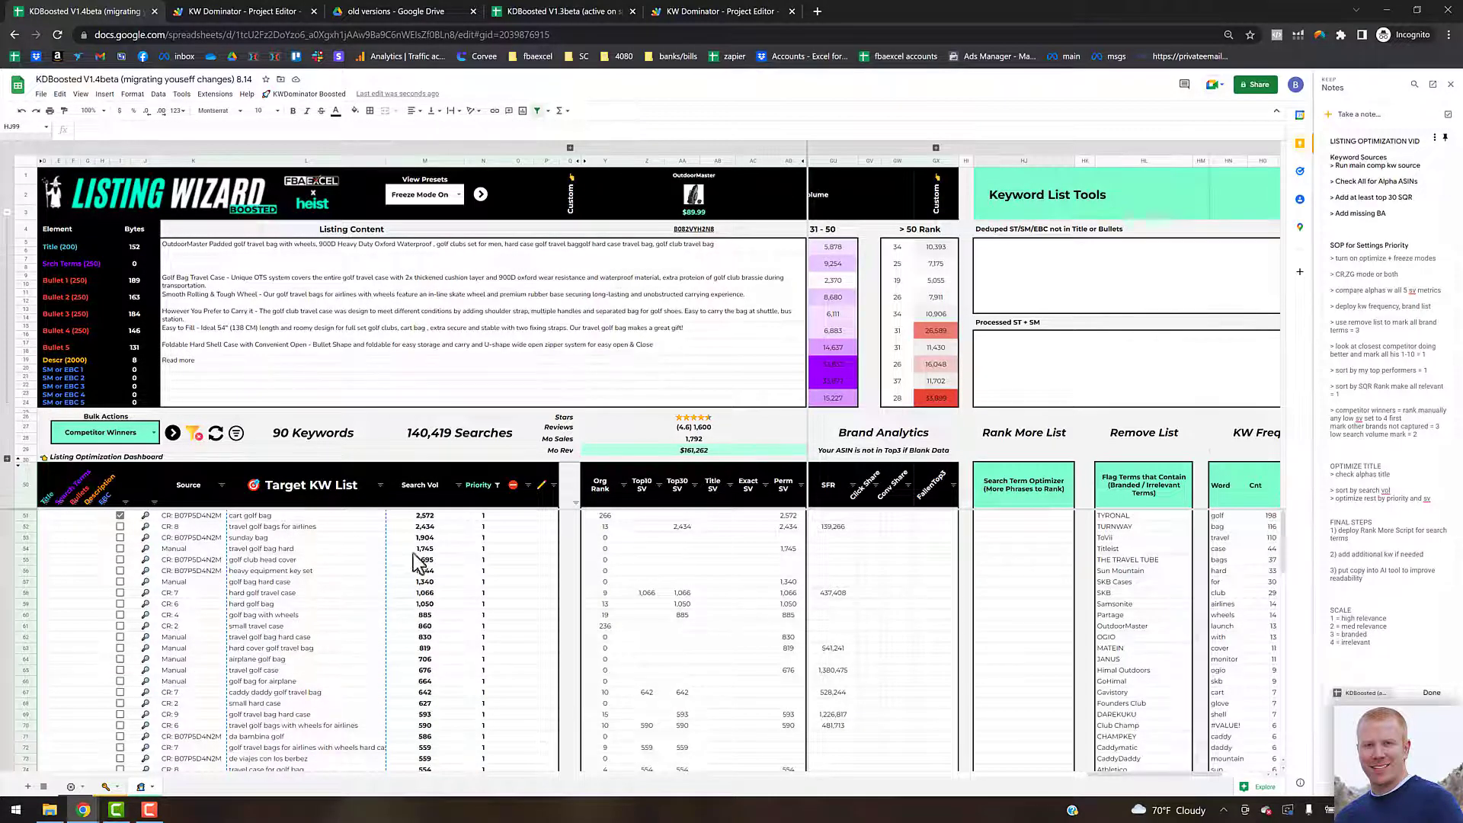
click(195, 437)
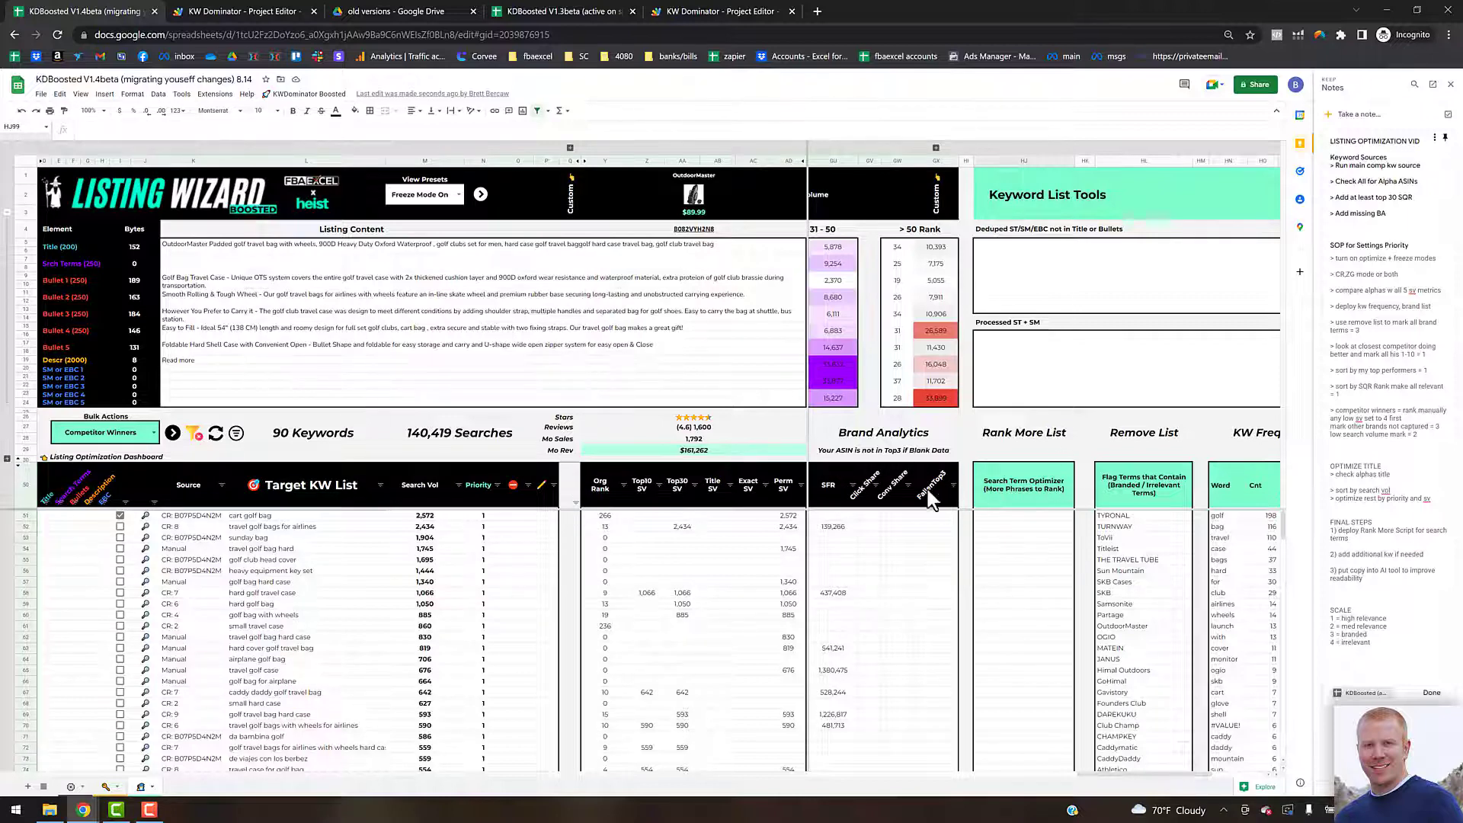
Step: Paste the copied keywords as values into the Search Term Optimizer column
click(1019, 526)
key(Up)
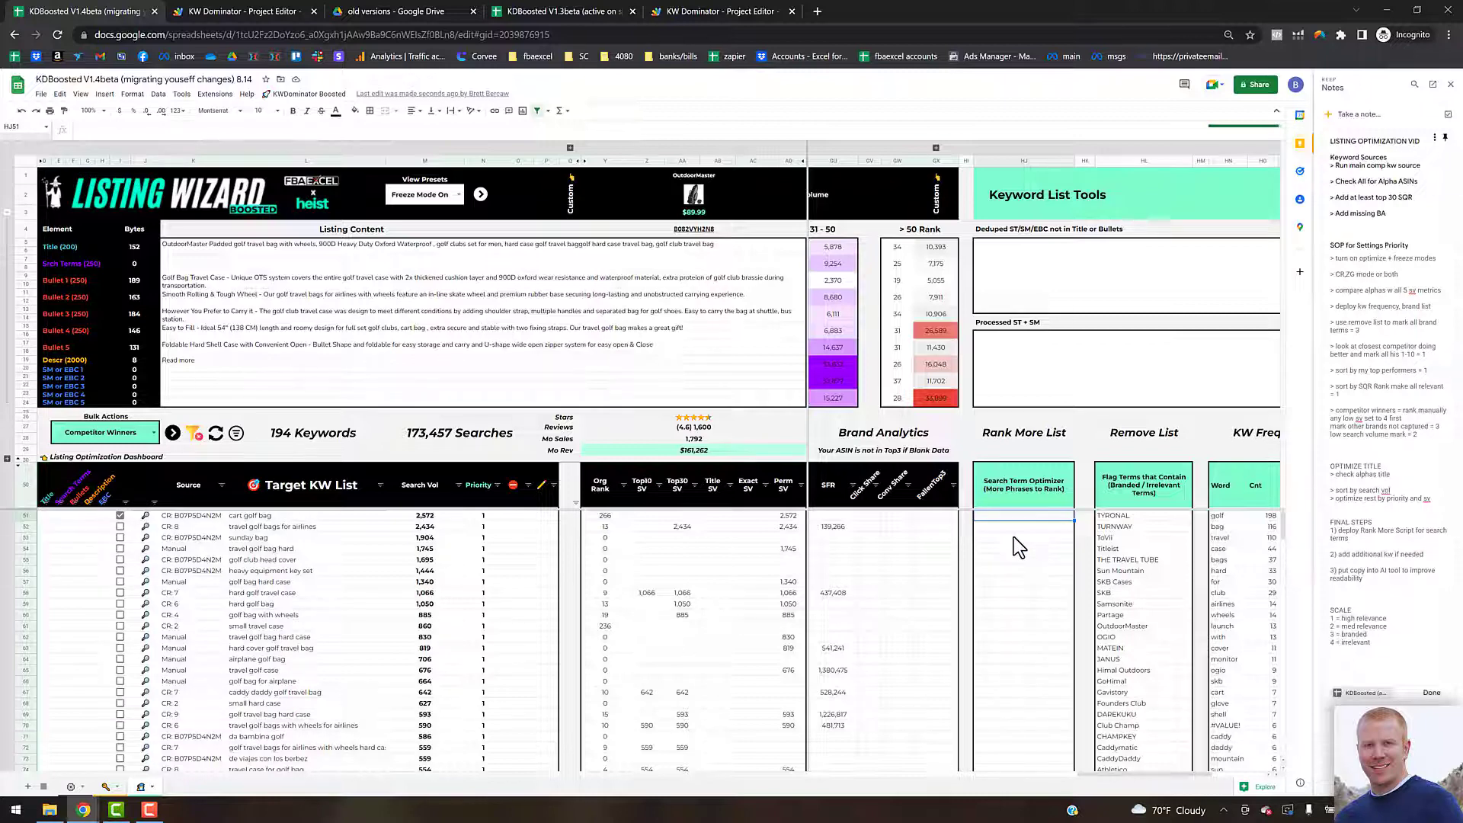
key(ctrl+shift+v)
scroll(1012, 566, down, 5)
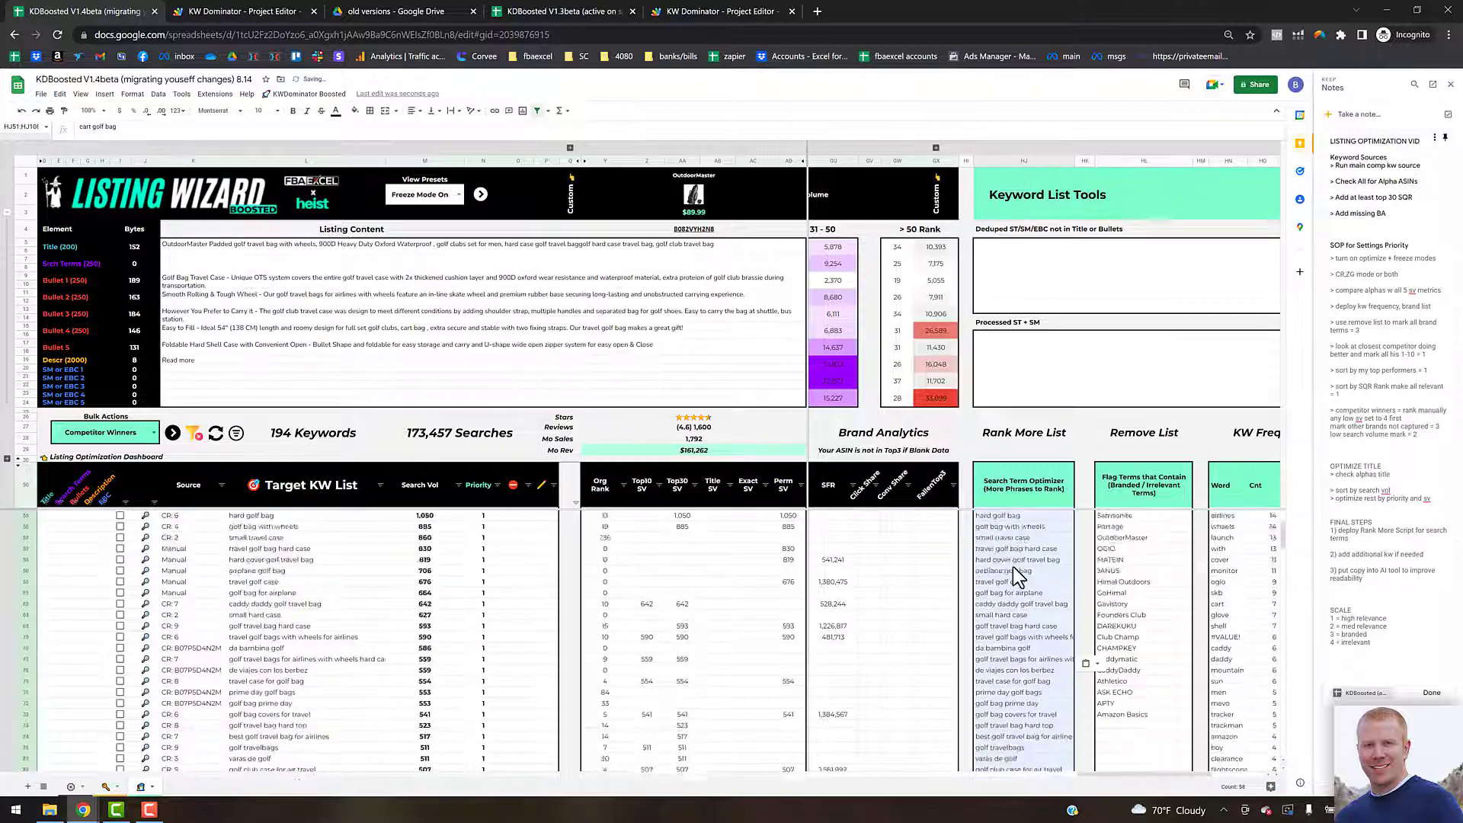
scroll(1012, 565, down, 2)
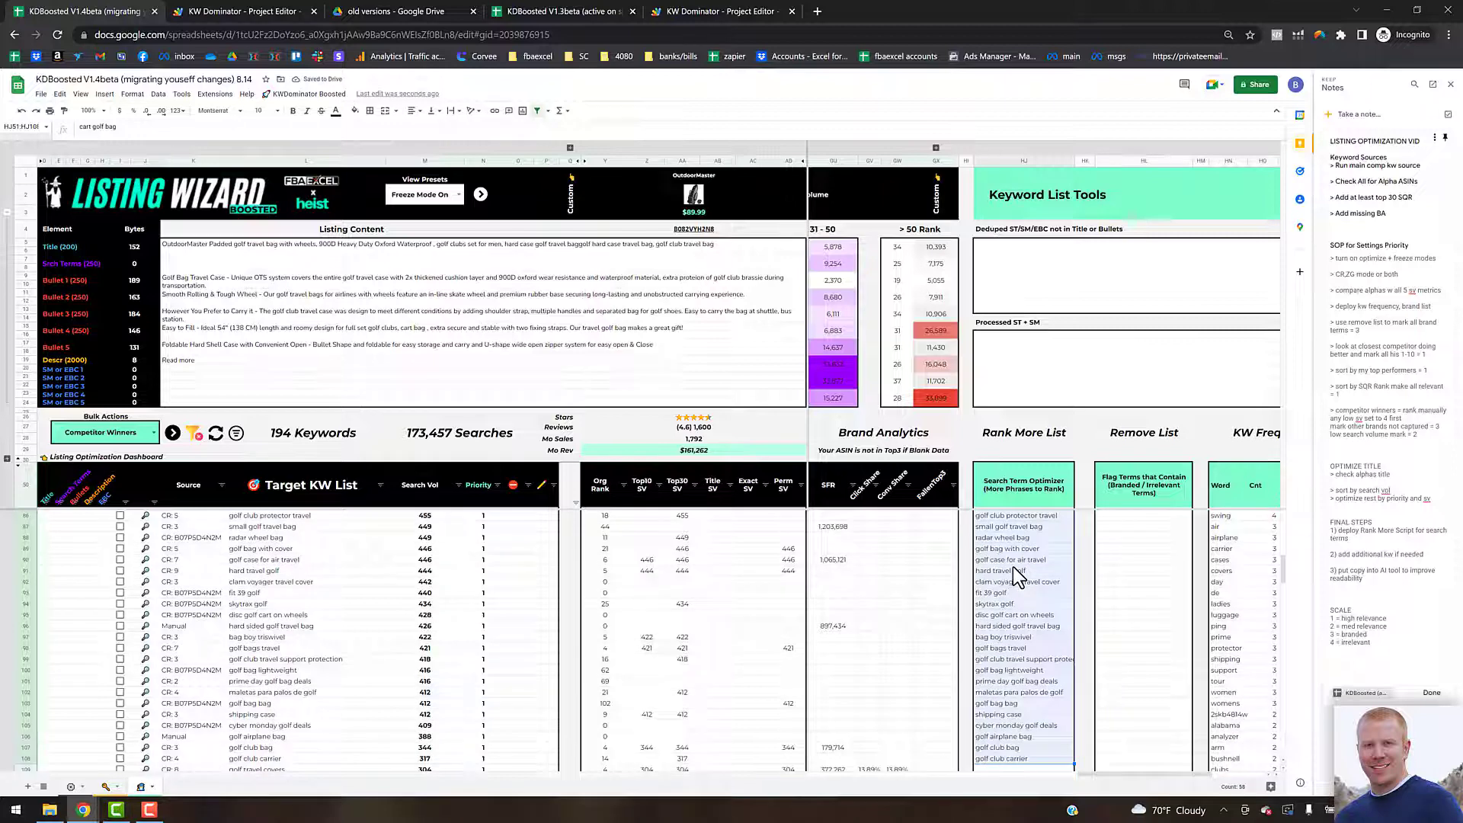
scroll(1003, 563, up, 3)
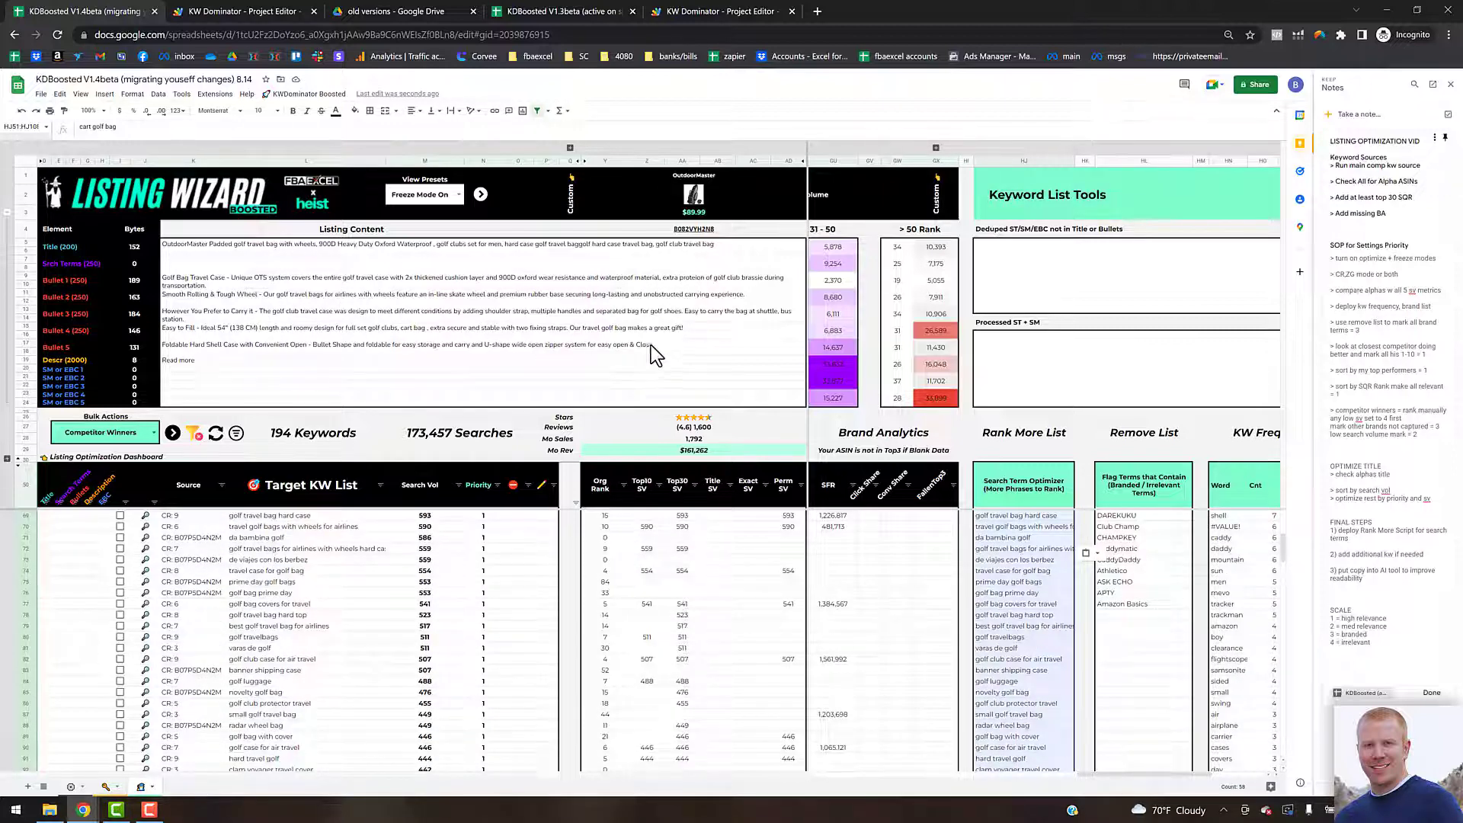
Step: Run the Search Term Optimizer from the KWDominator Boosted menu to build the processed search terms
click(250, 267)
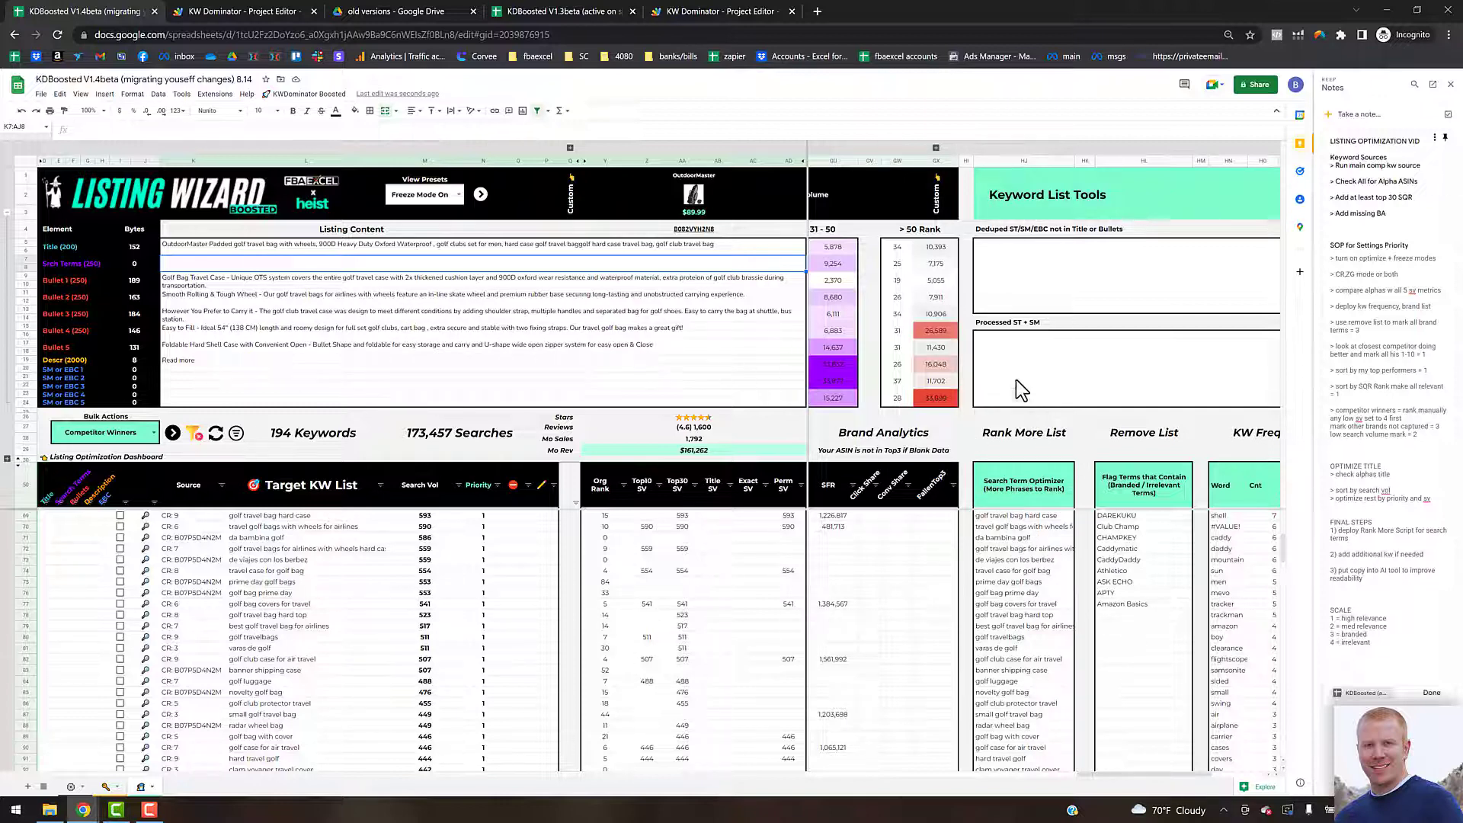
click(306, 93)
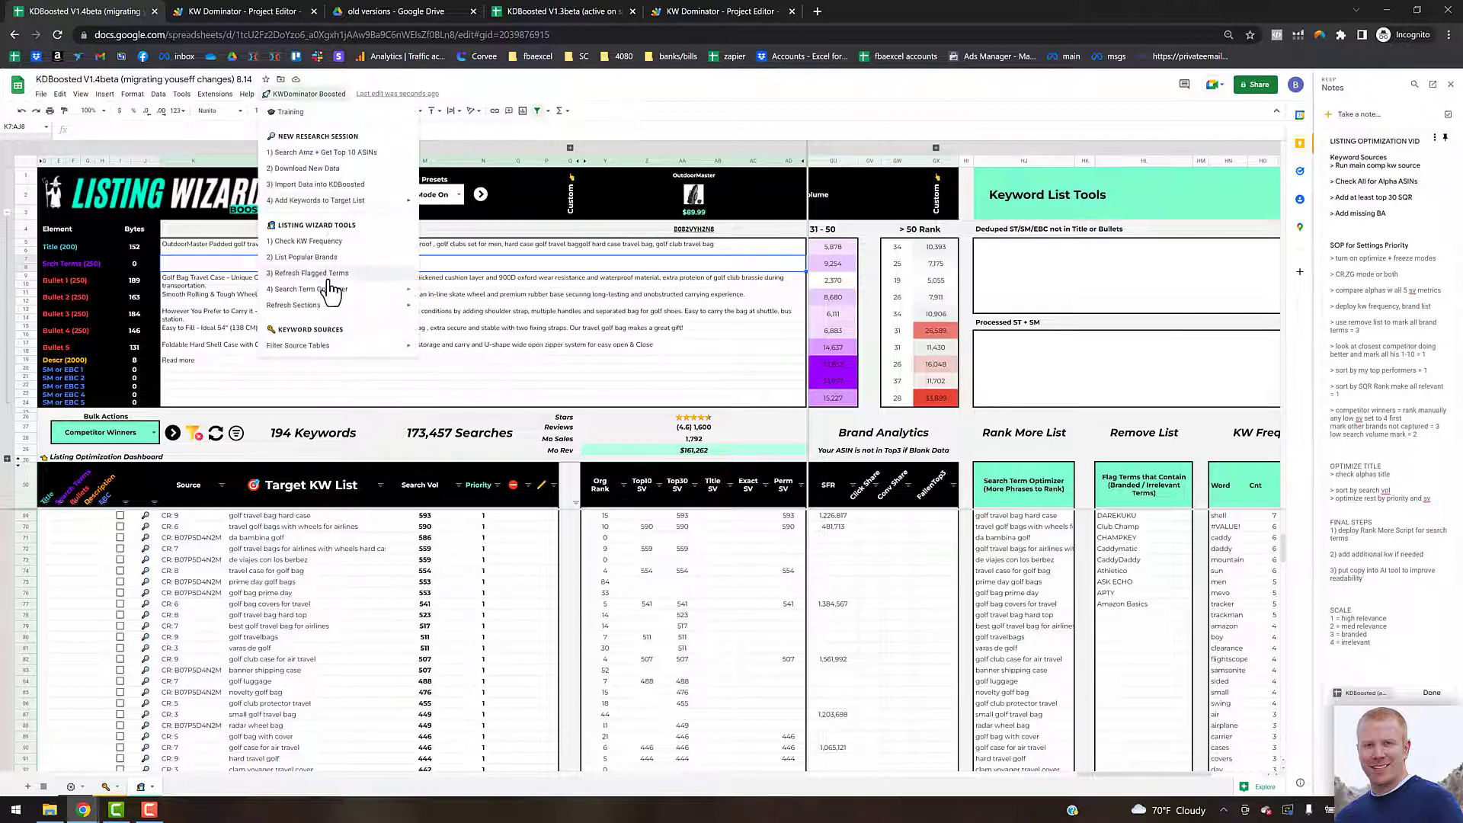
click(461, 307)
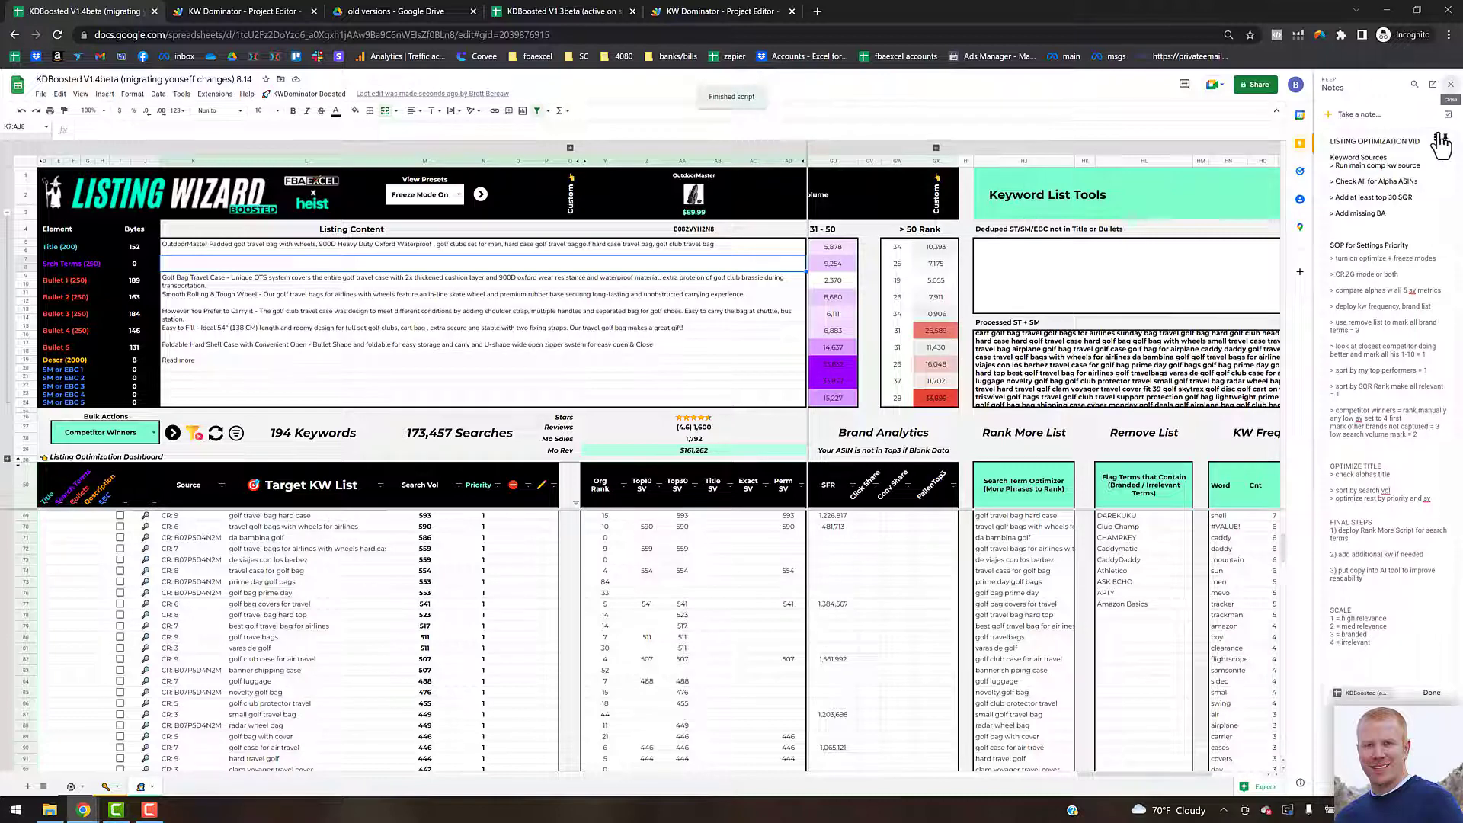
click(1450, 85)
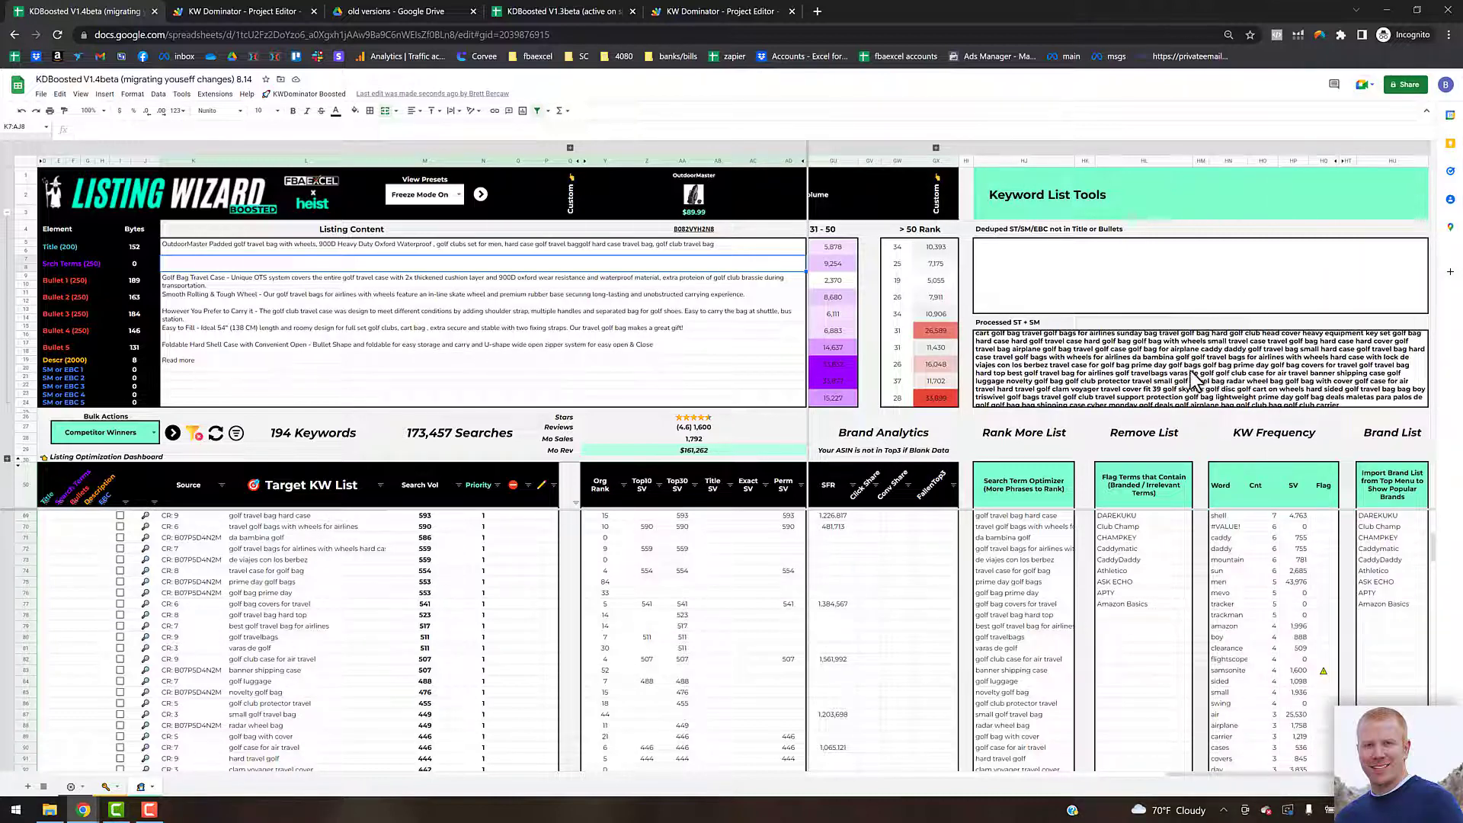
click(1138, 367)
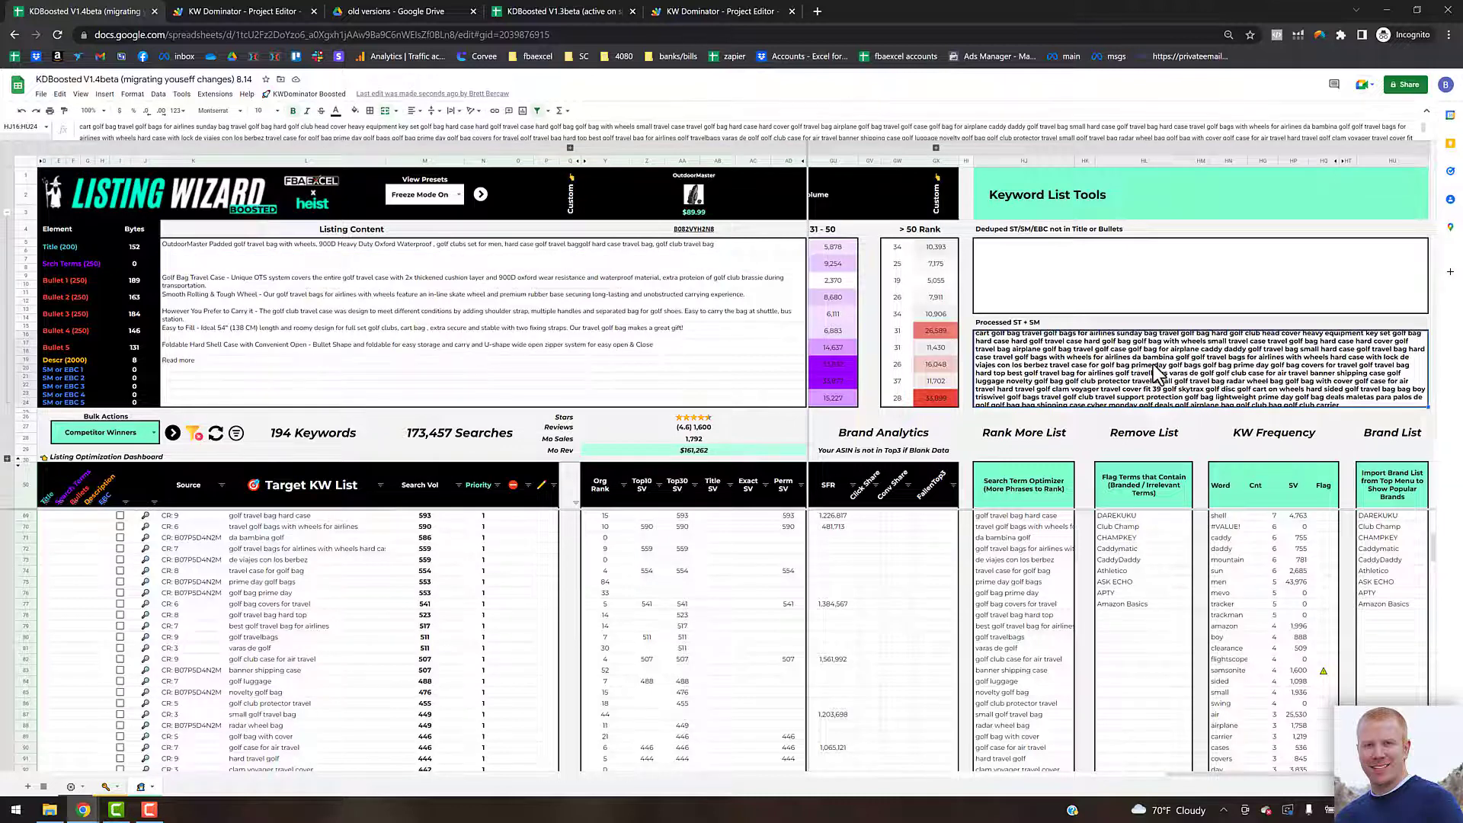
click(192, 261)
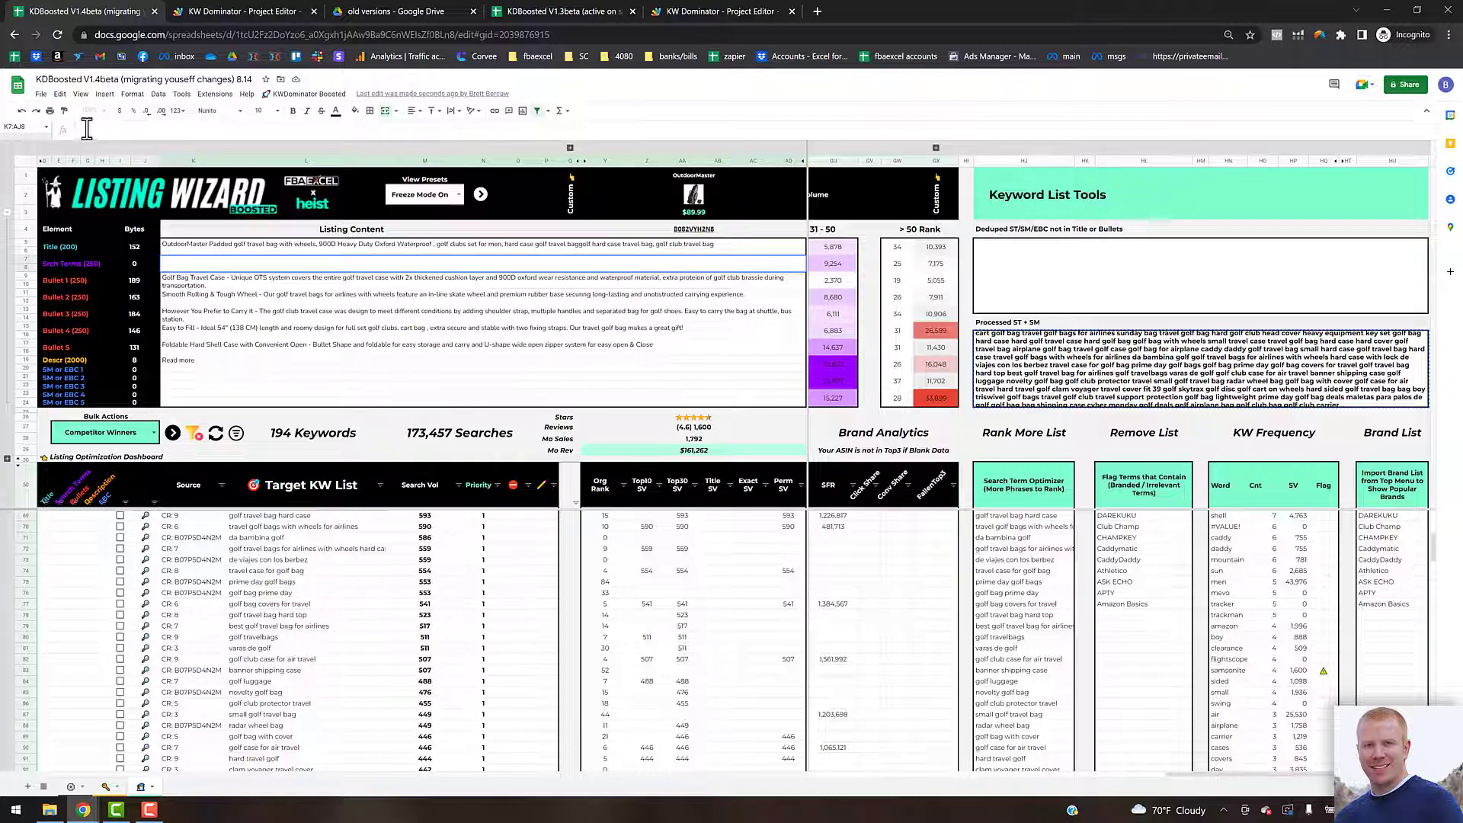
Step: Paste the processed search terms into the listing's Search Terms field
key(ctrl+v)
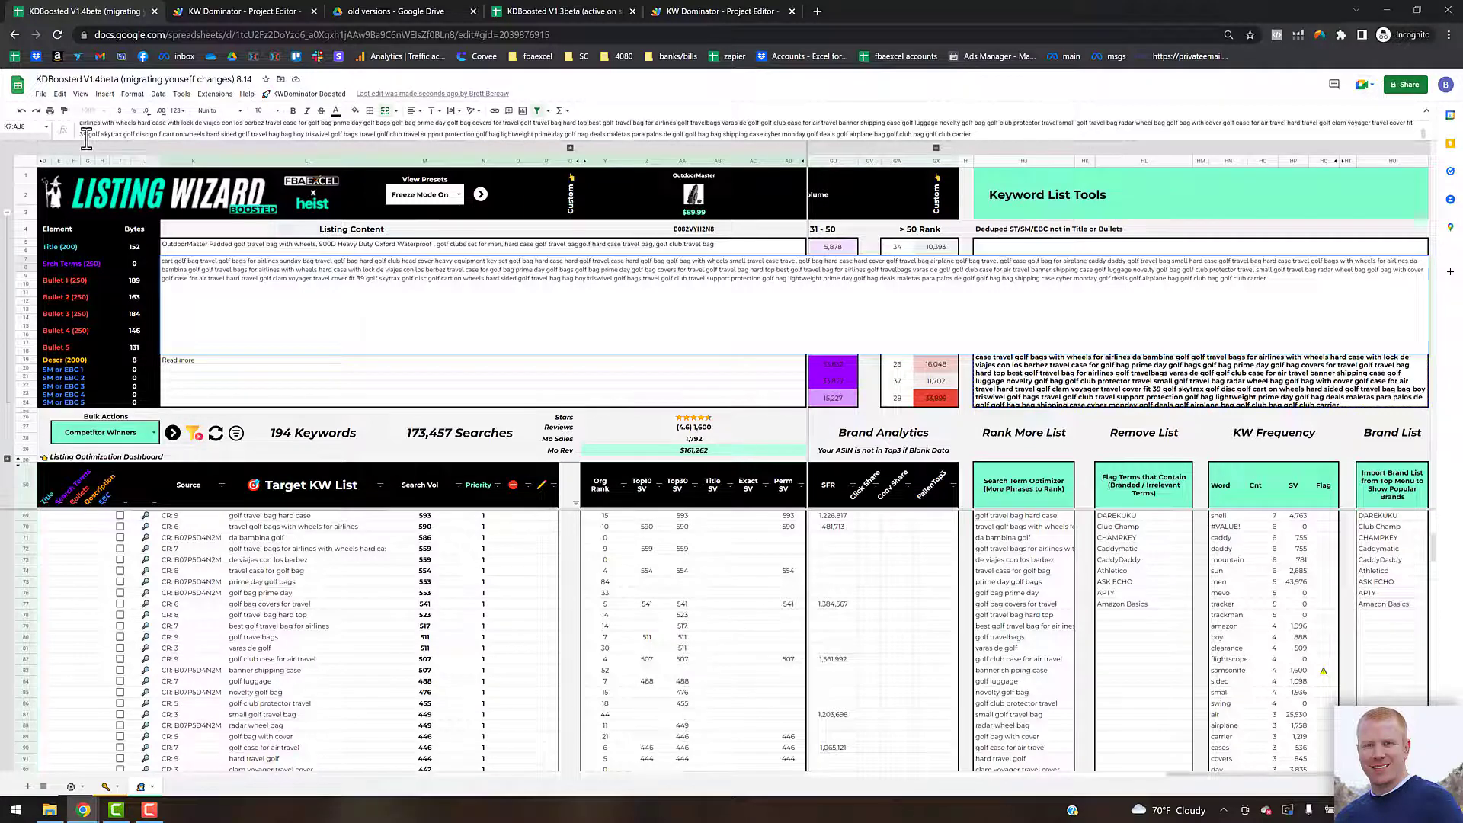
key(Return)
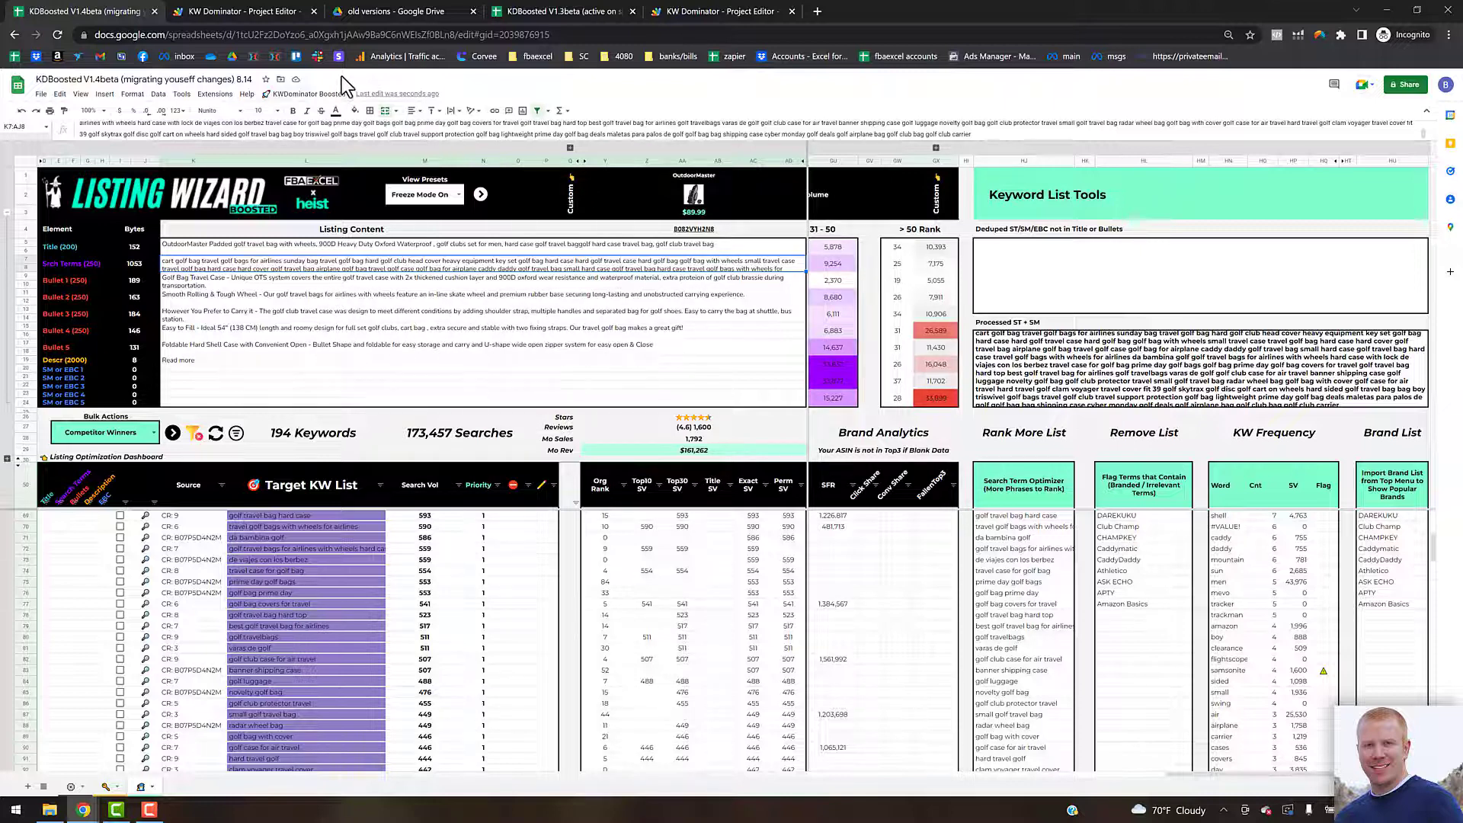
Step: Run KW List Table Refresh from the Search Term Optimizer submenu of the KWDominator Boosted menu
click(309, 93)
mouse_move(339, 202)
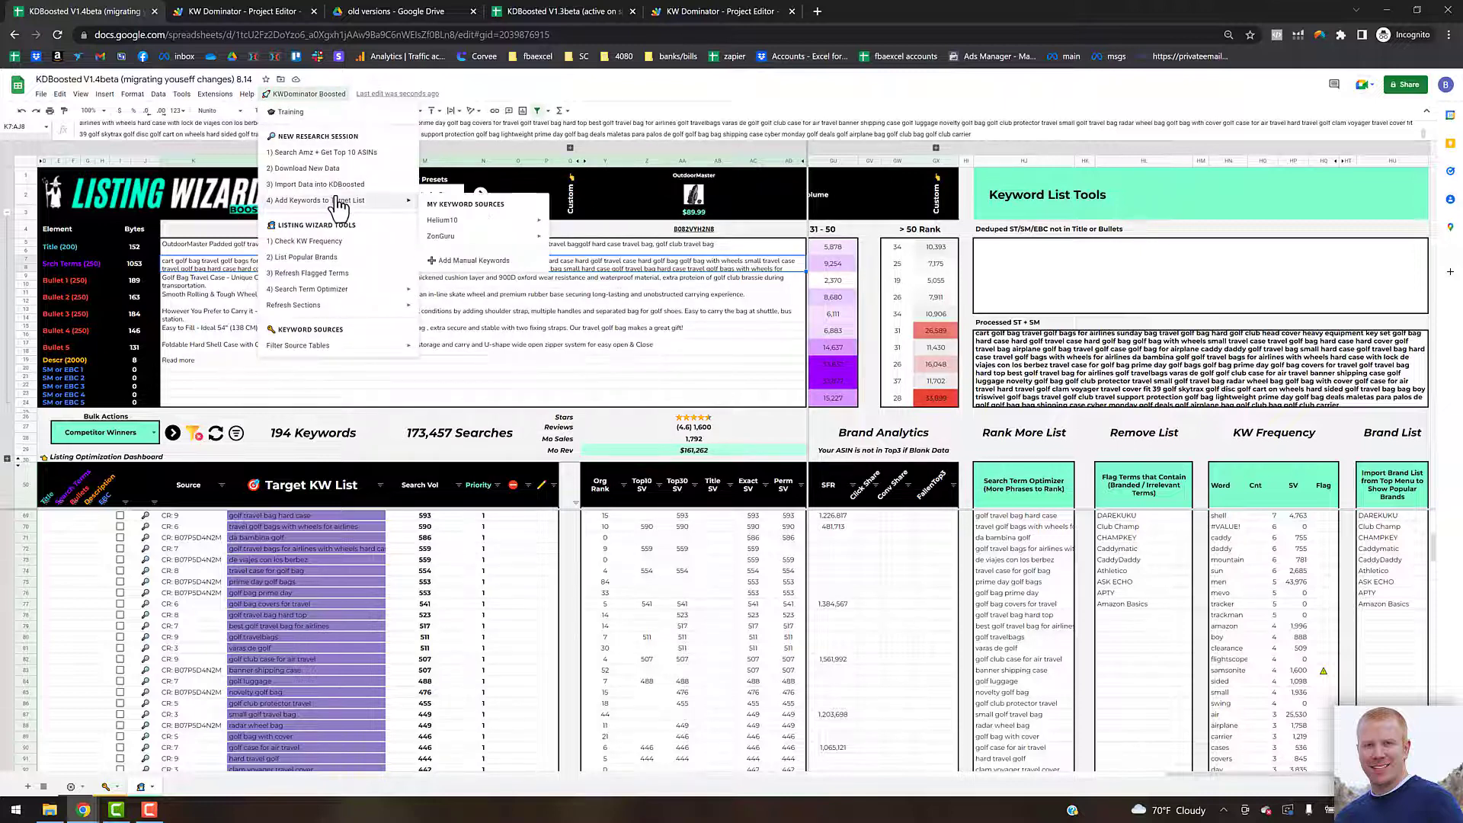
mouse_move(356, 293)
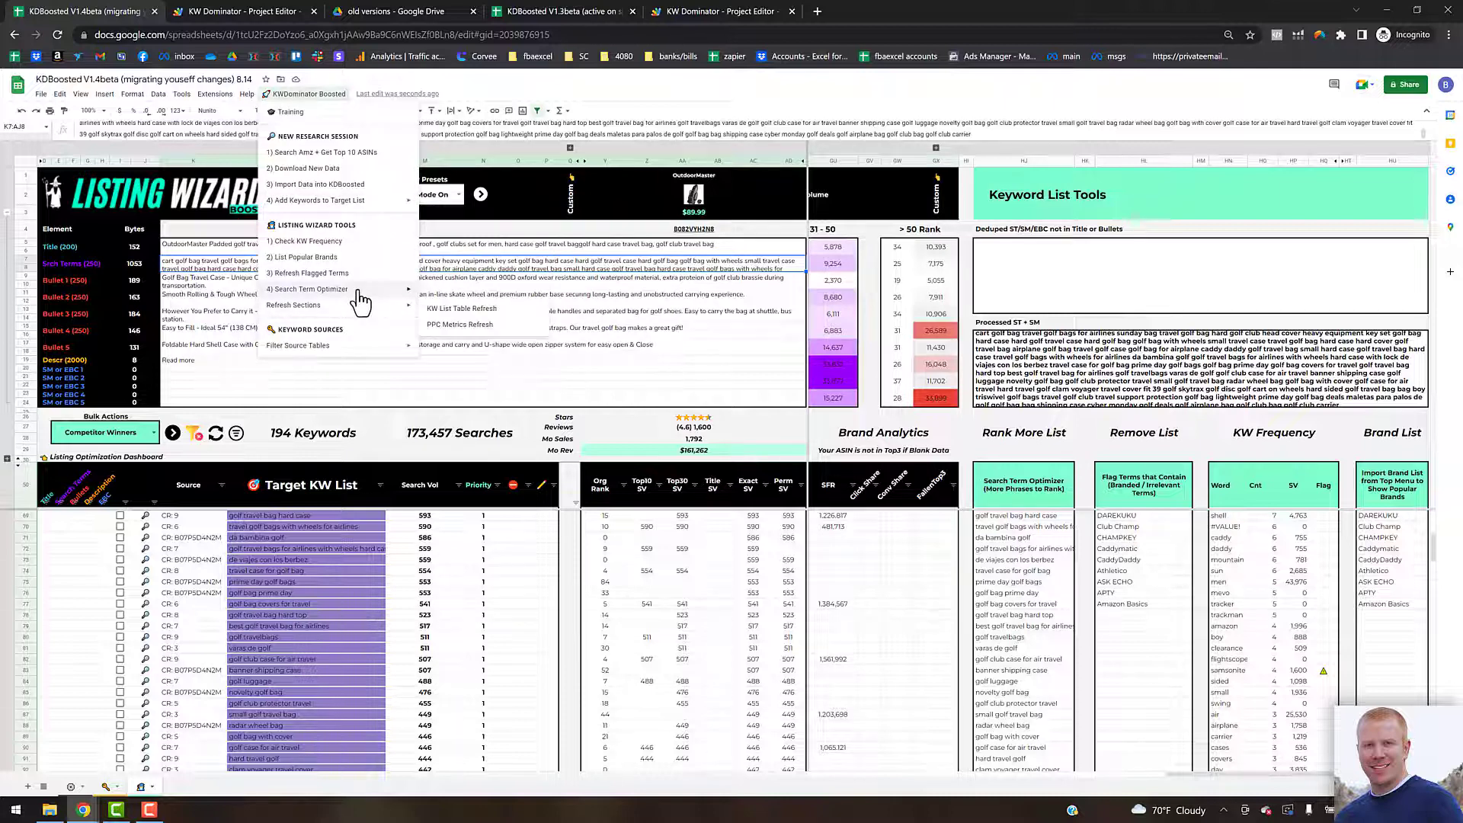
click(472, 311)
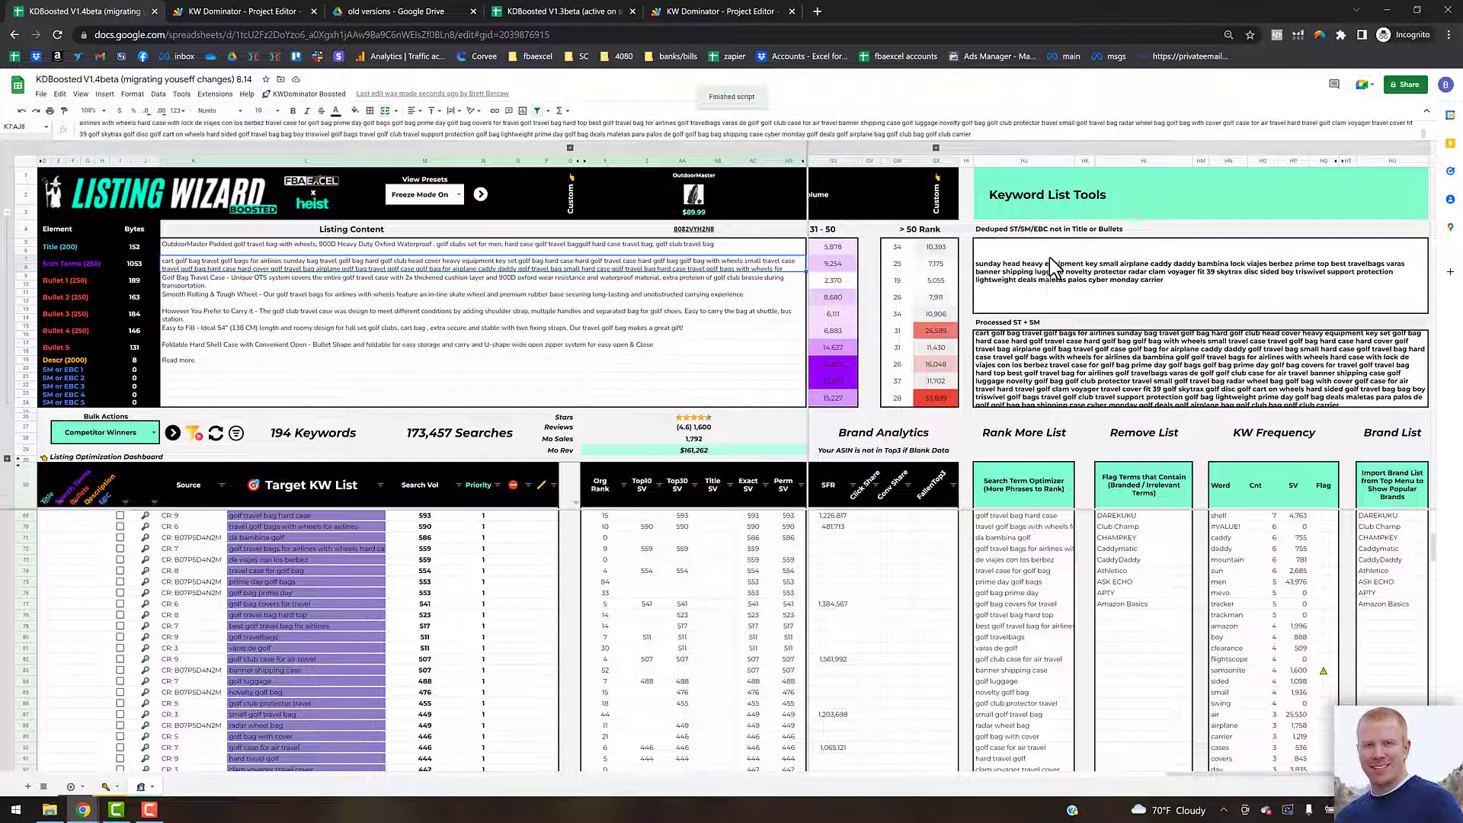
Step: Replace the Search Terms field content with the deduped terms not found in the title or bullets
click(1189, 293)
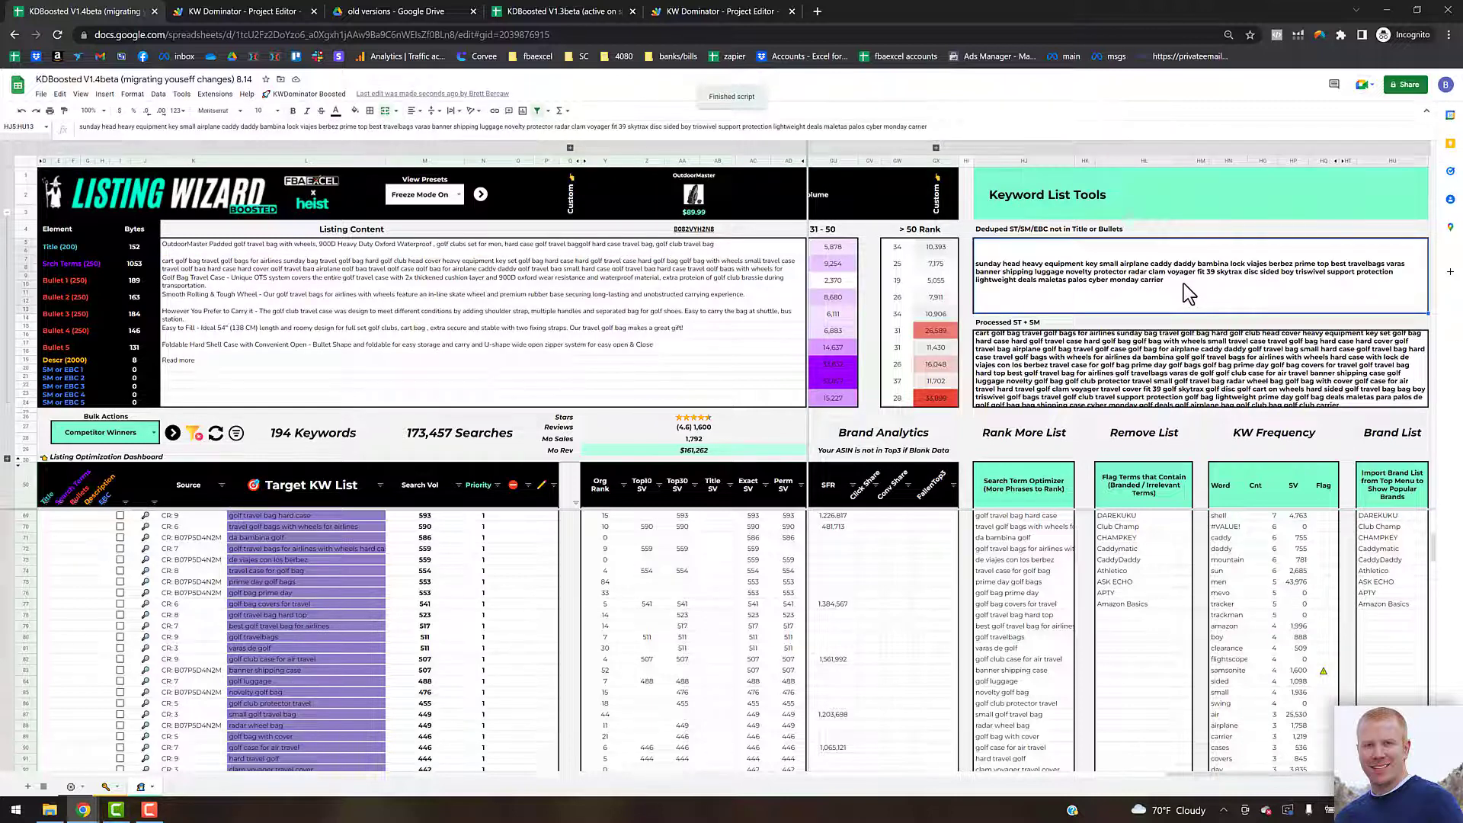
double_click(1189, 293)
drag(1102, 260, 977, 247)
key(ctrl+c)
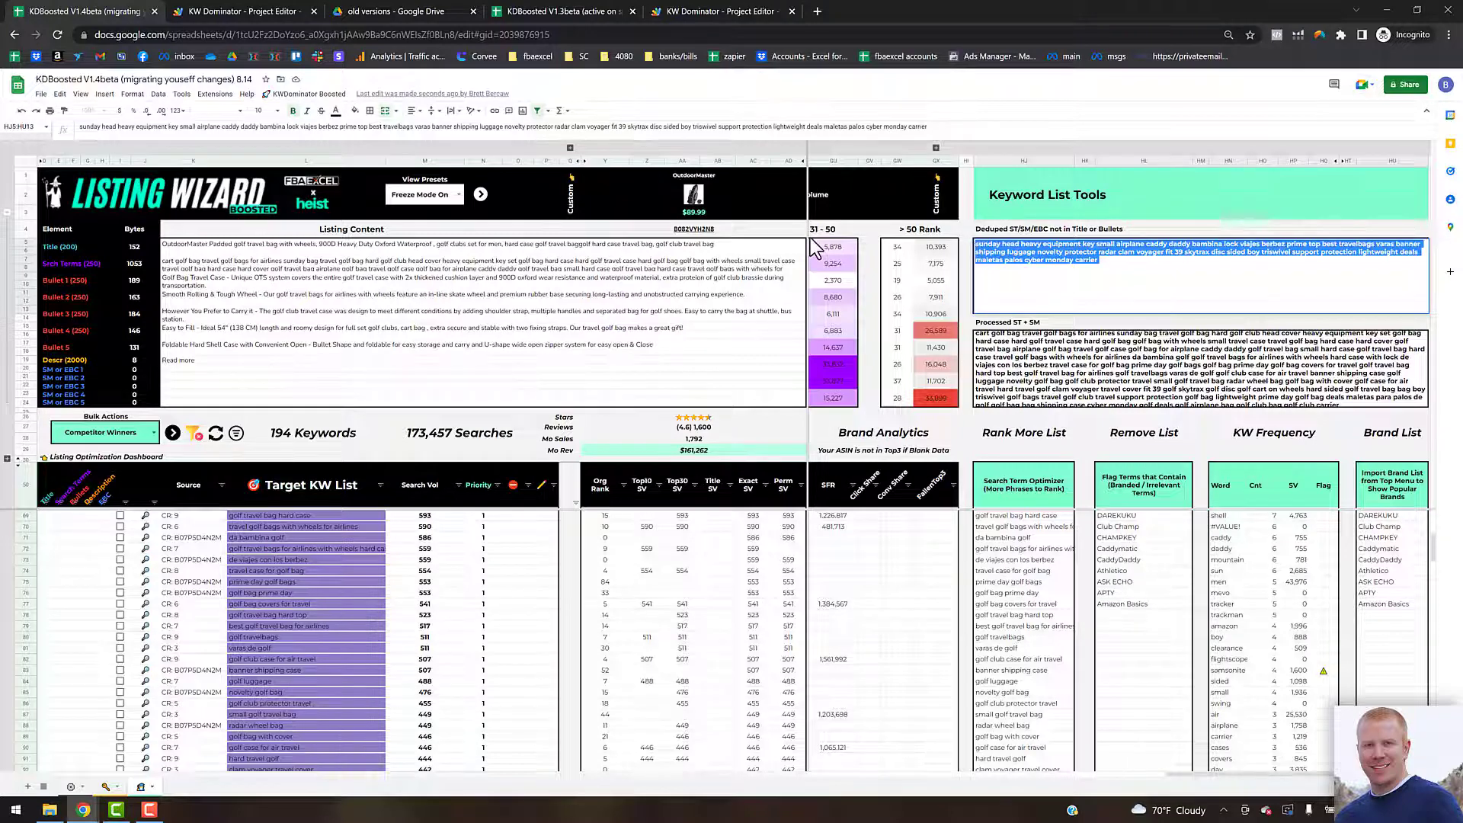
click(281, 263)
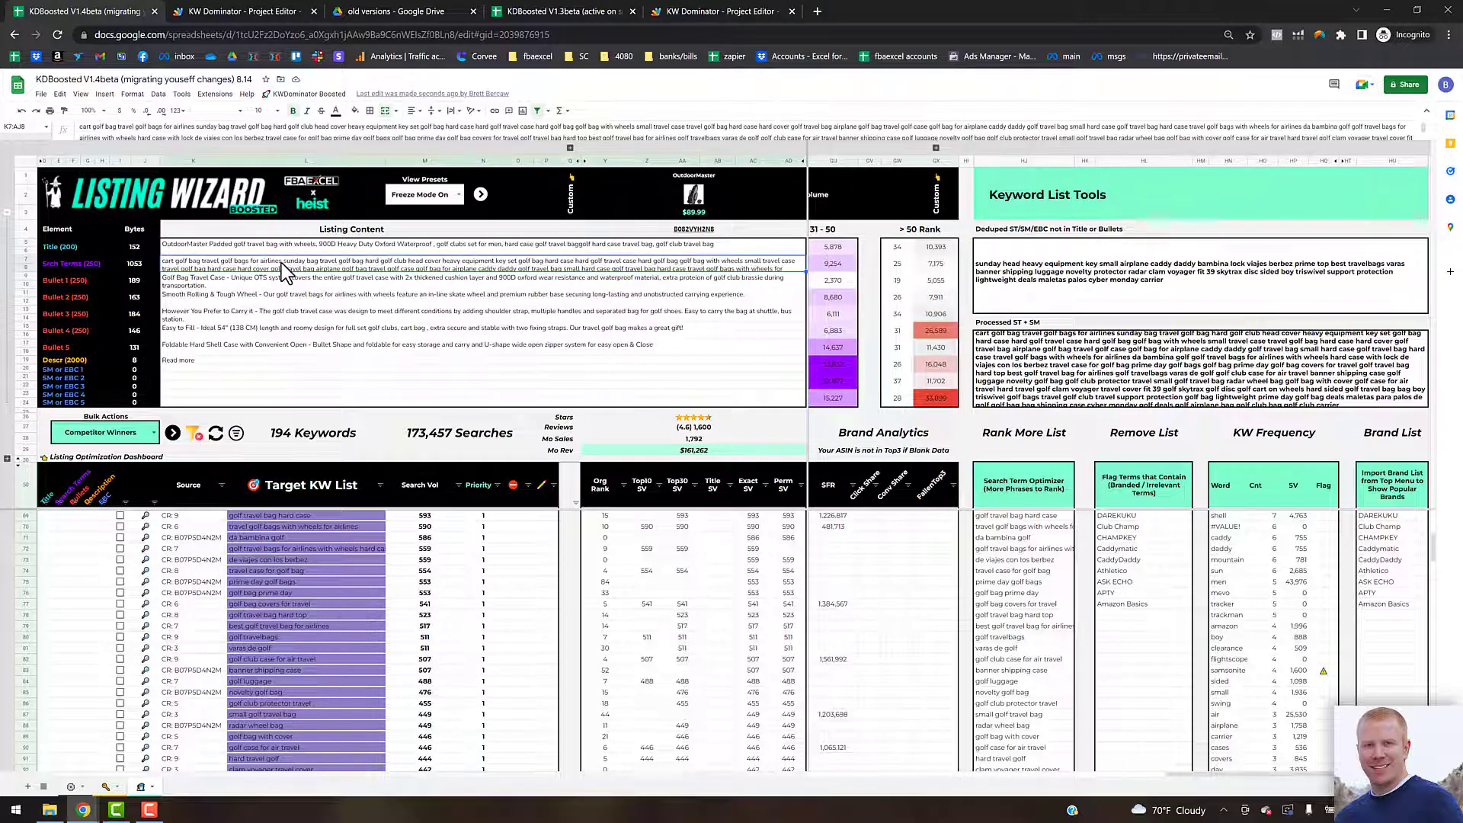
click(330, 134)
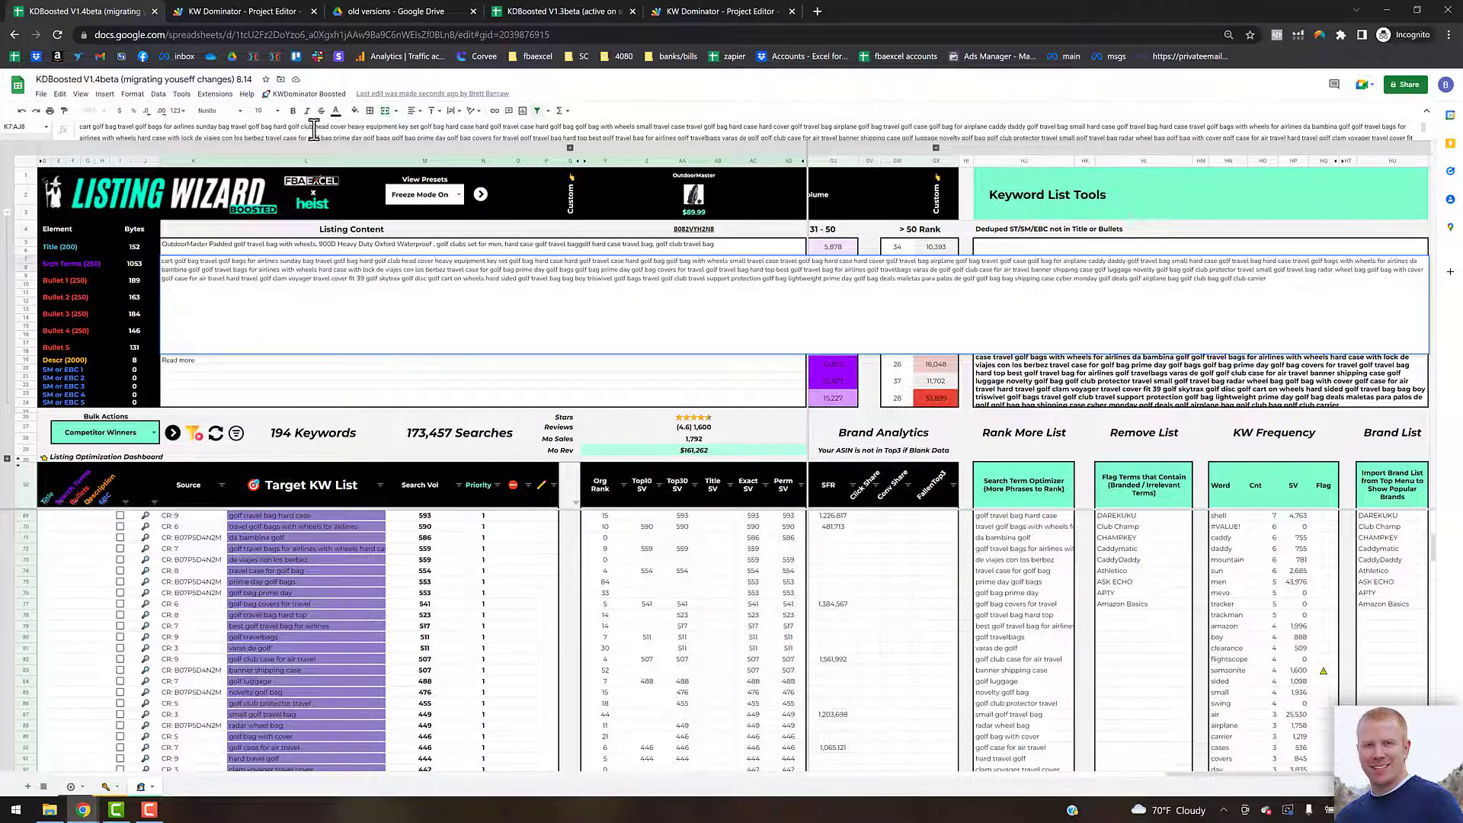
key(ctrl+a)
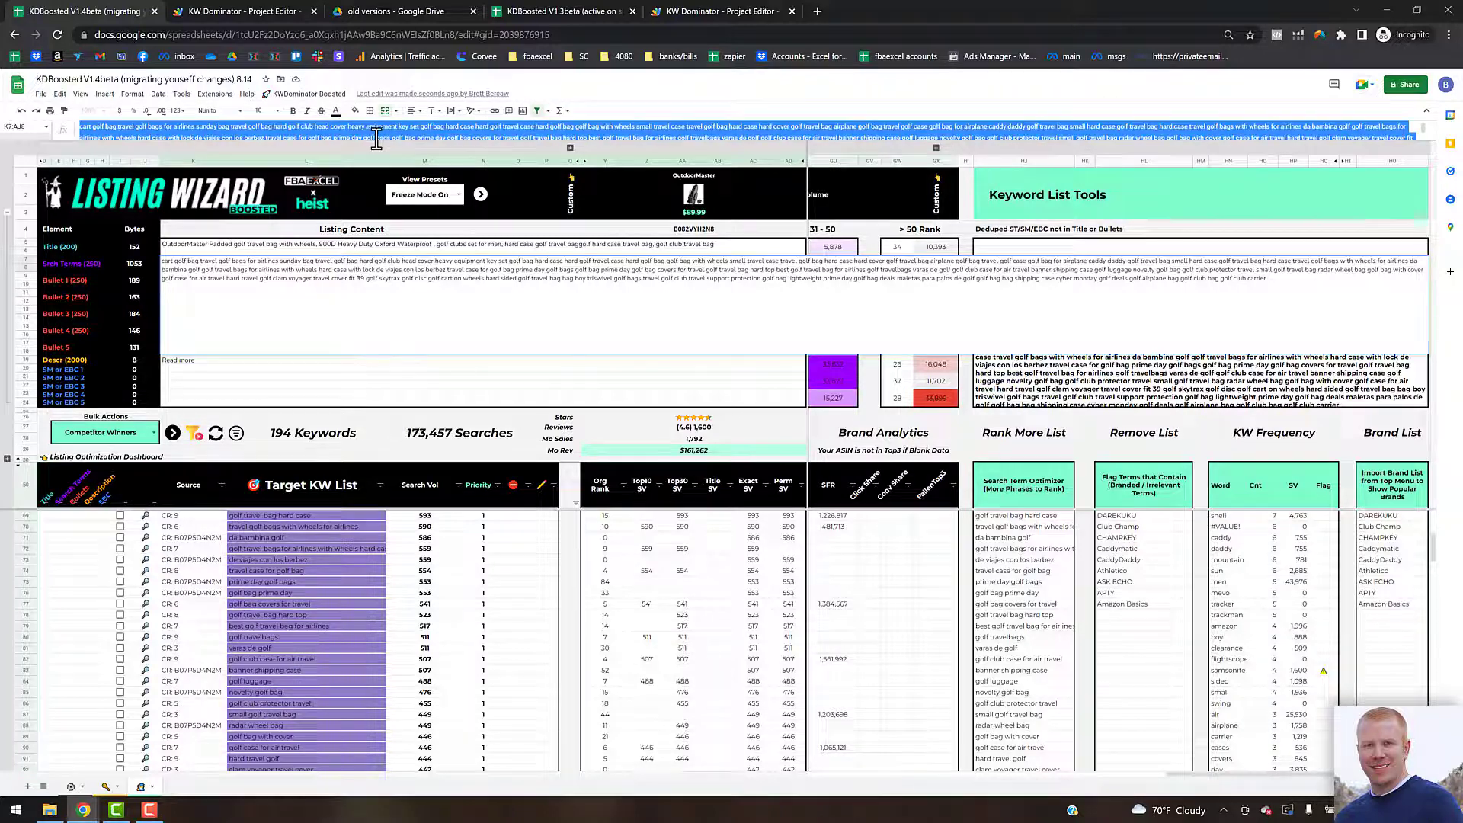
key(ctrl+v)
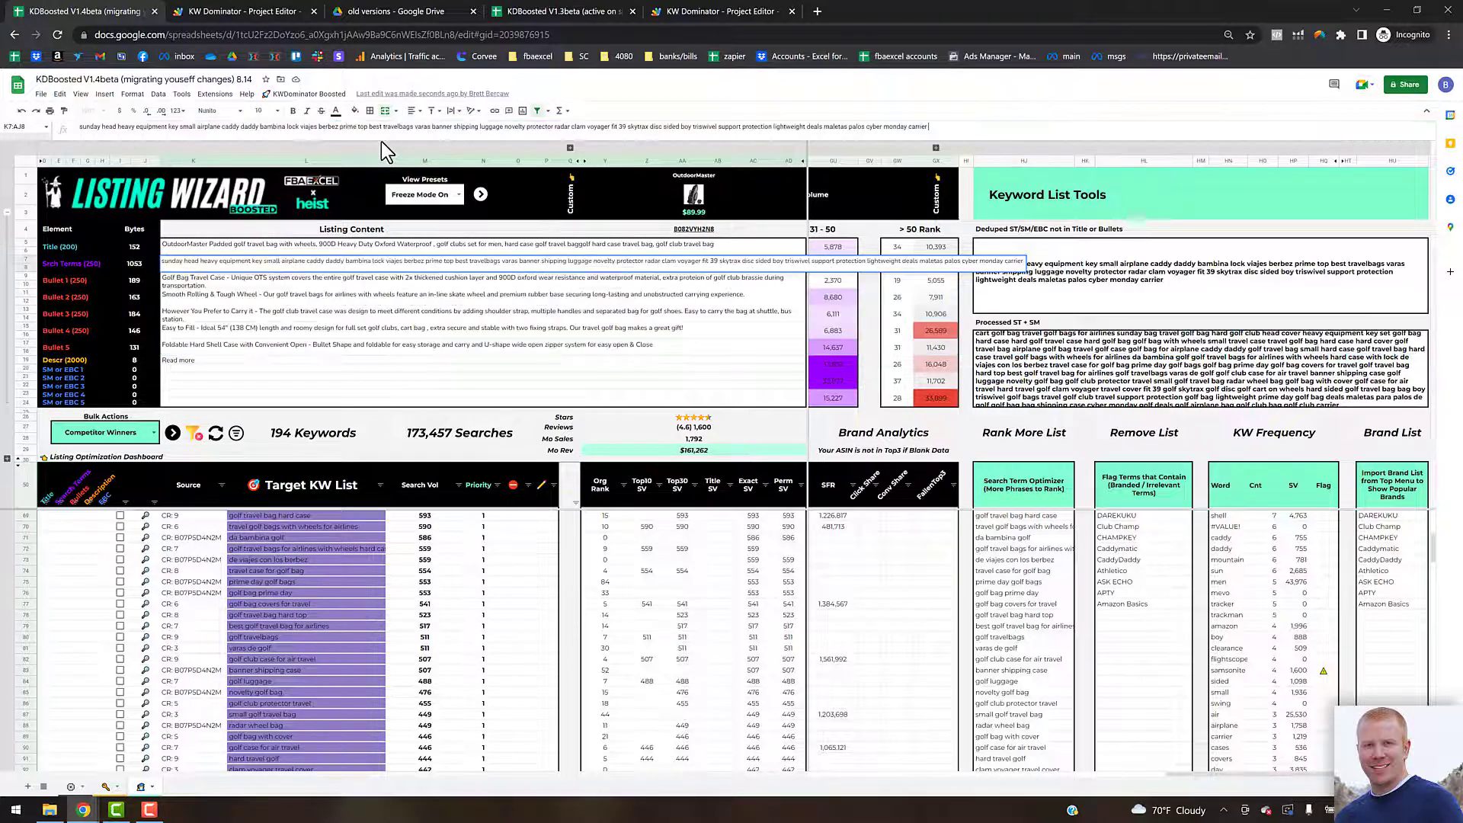
key(Return)
Step: Review the Search Terms byte count, the top of the target keyword list, and the AI copywriting search tab
click(238, 257)
click(140, 264)
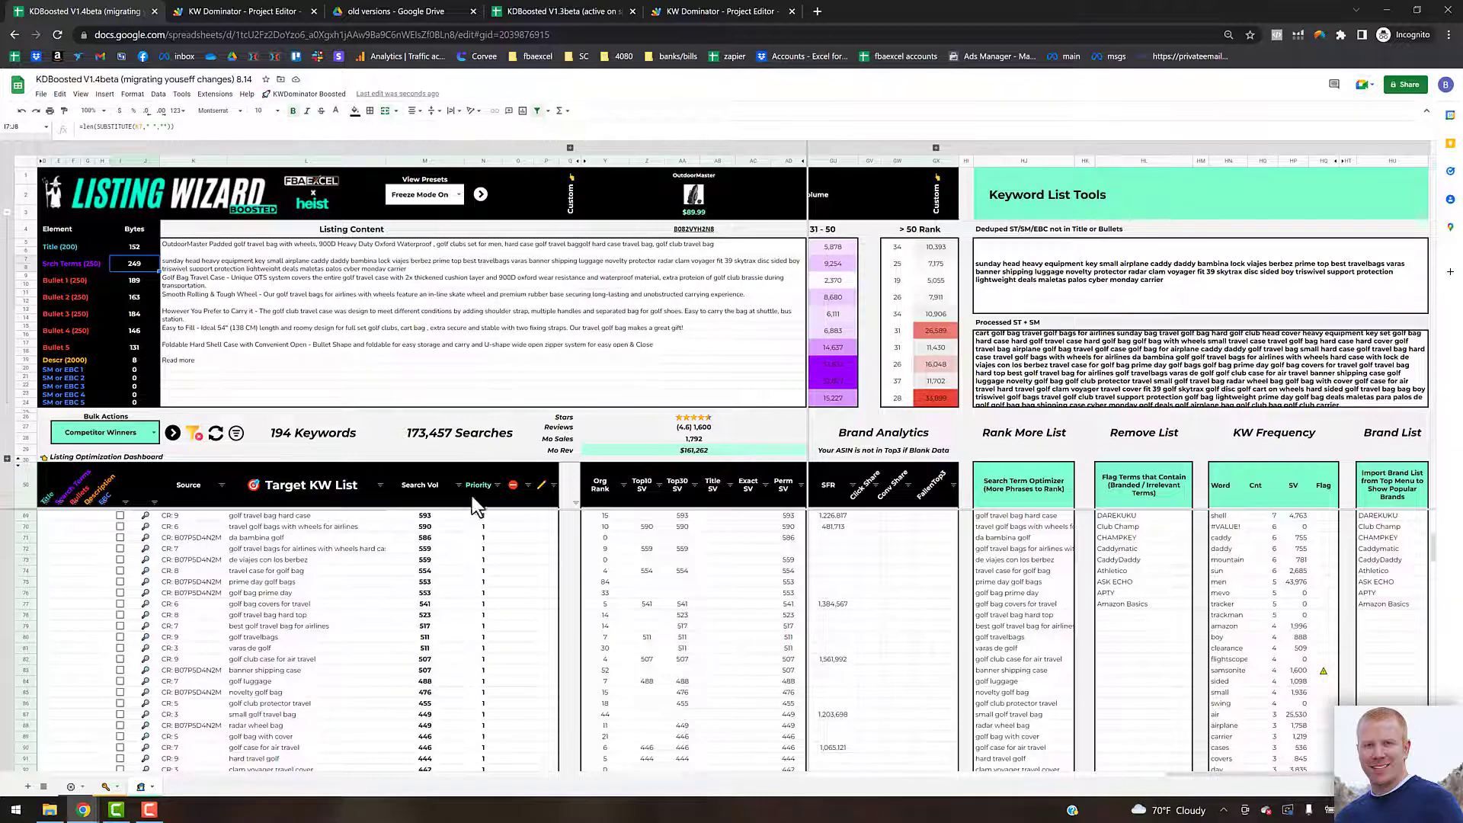
click(445, 547)
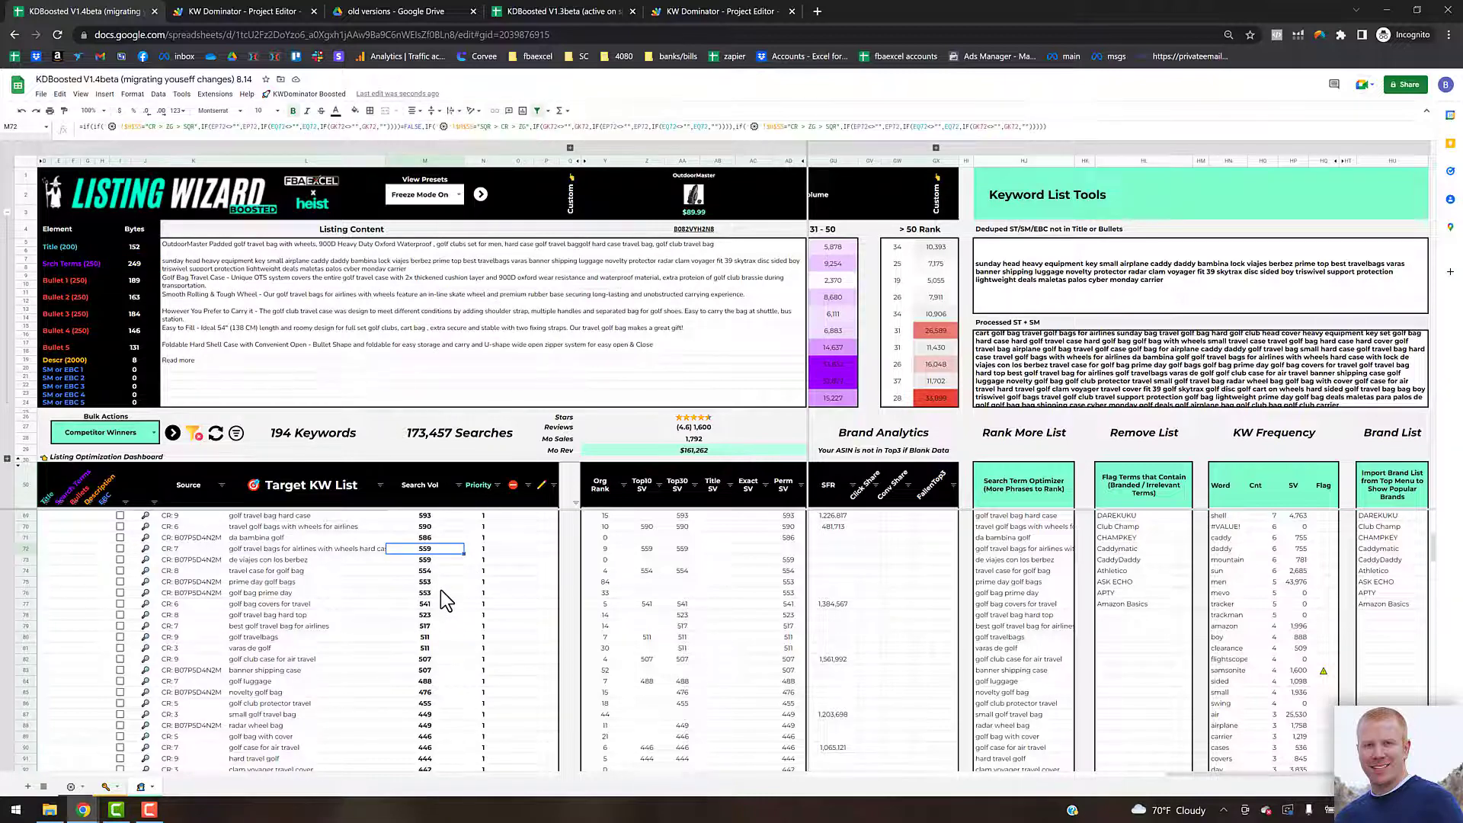
scroll(409, 584, up, 2)
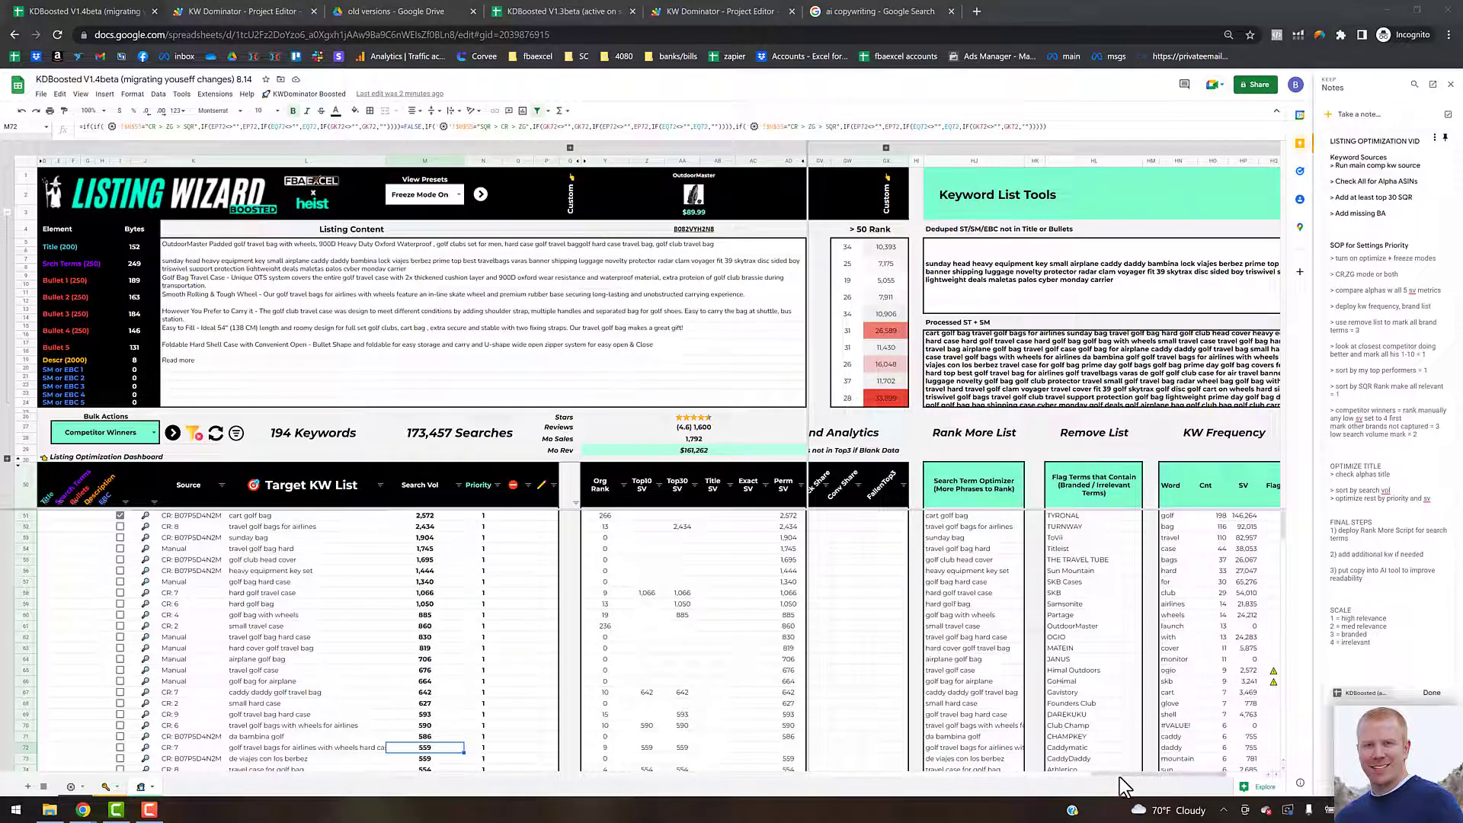
drag(1122, 775, 1143, 774)
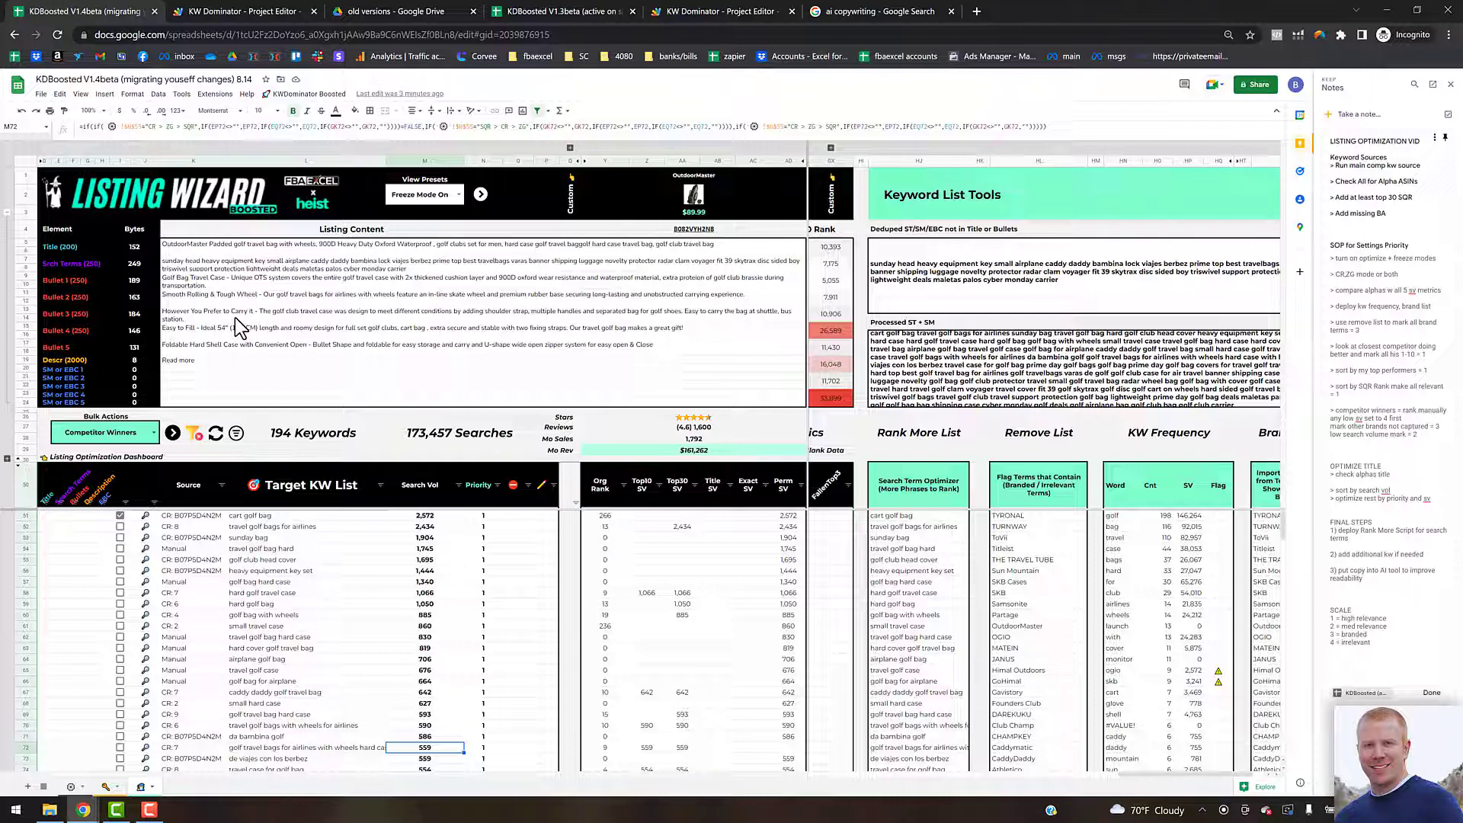
click(858, 15)
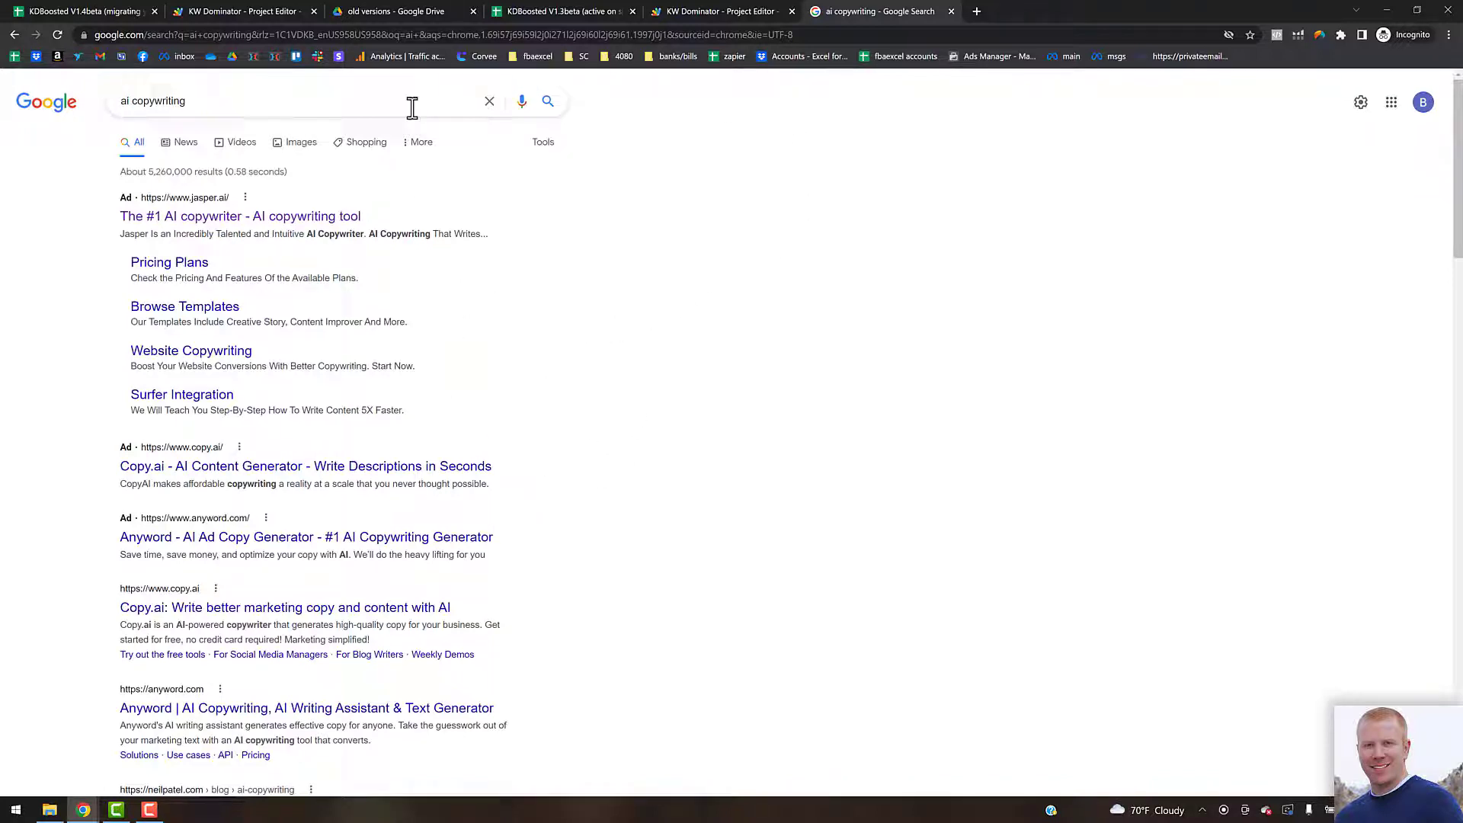
click(105, 15)
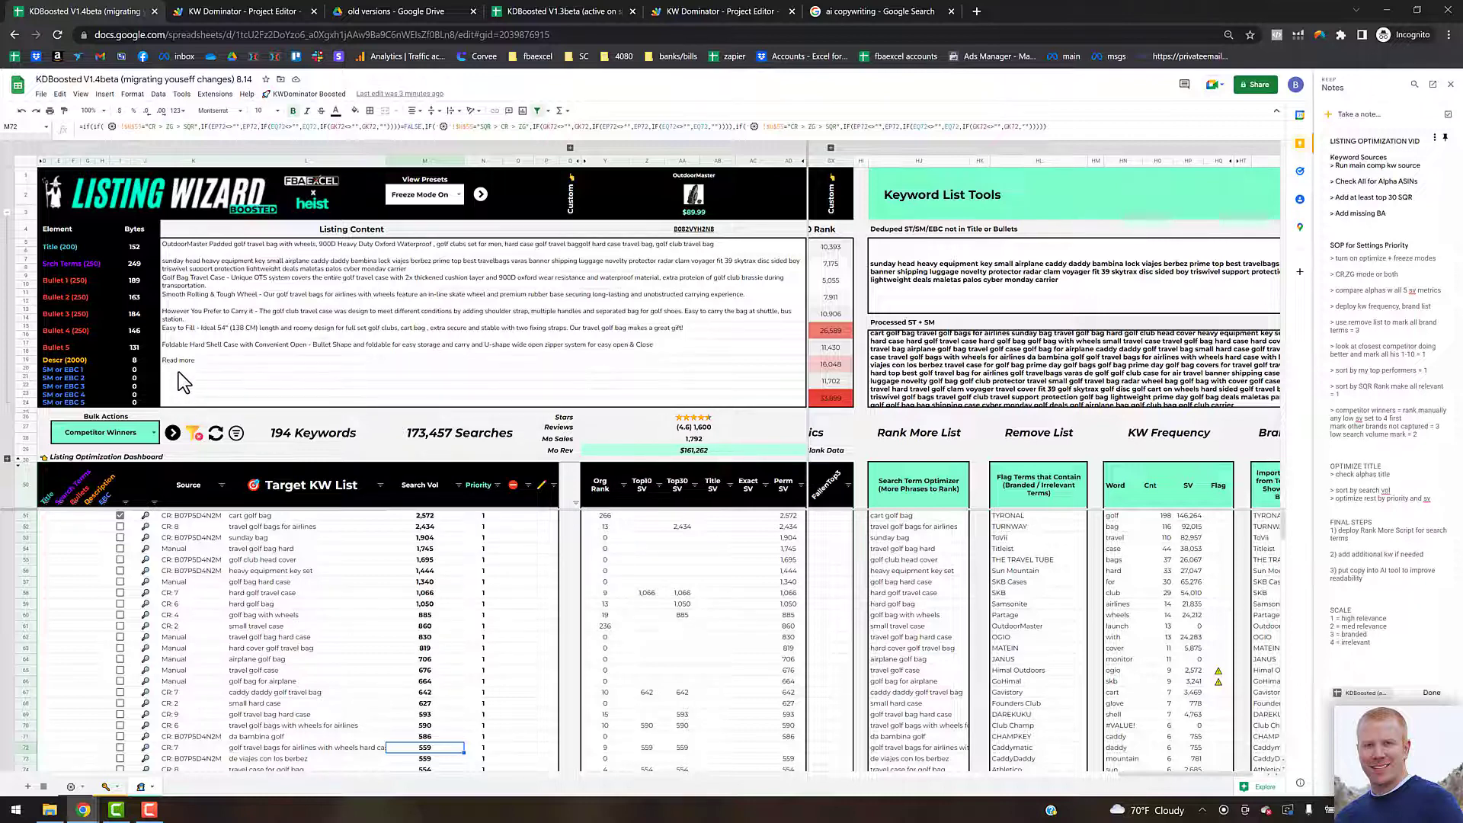
Step: Expand the Title / Bullet Optimization Benchmarks section to review it, then collapse it again
click(199, 372)
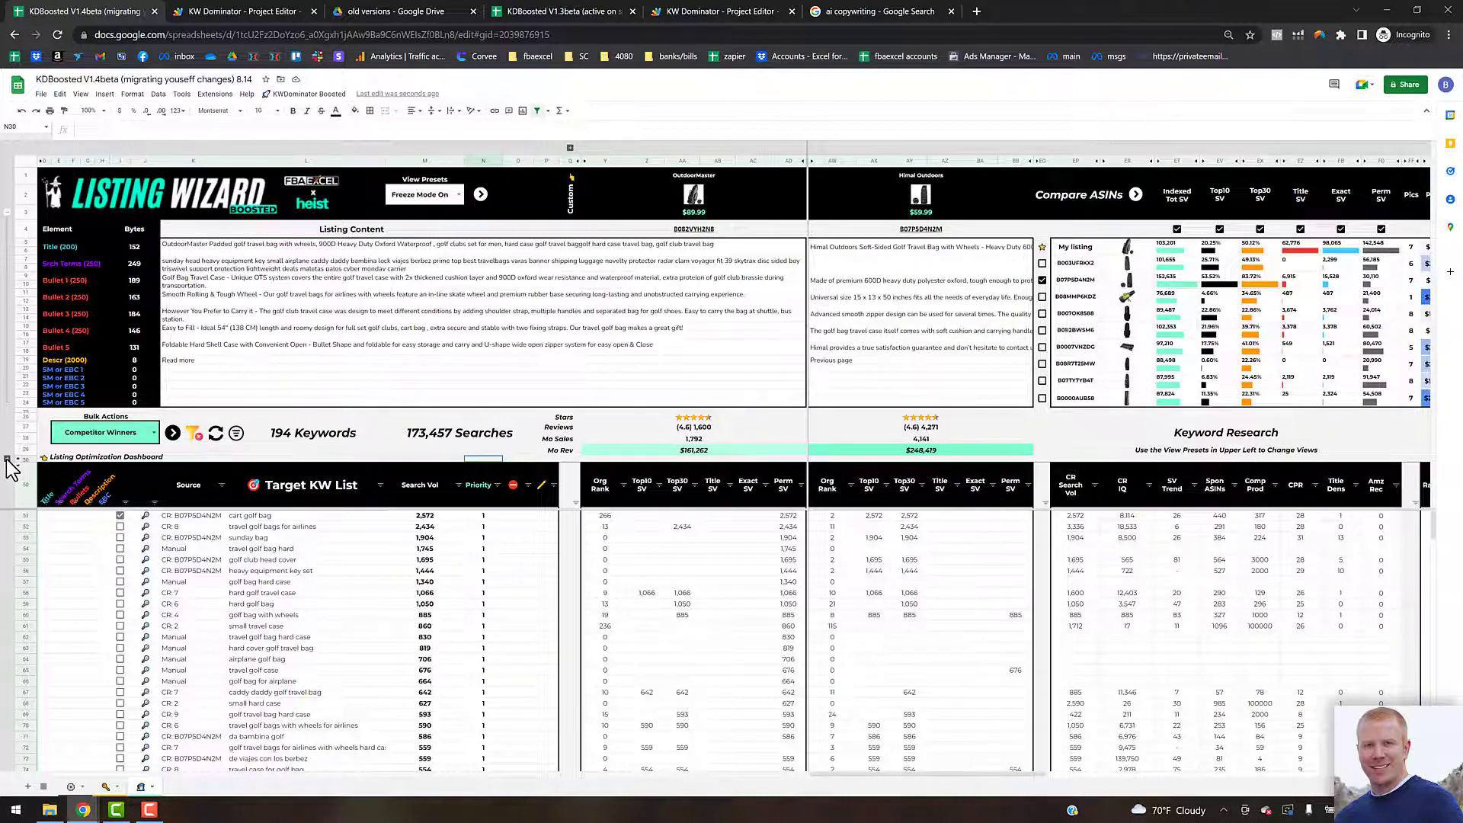
click(7, 459)
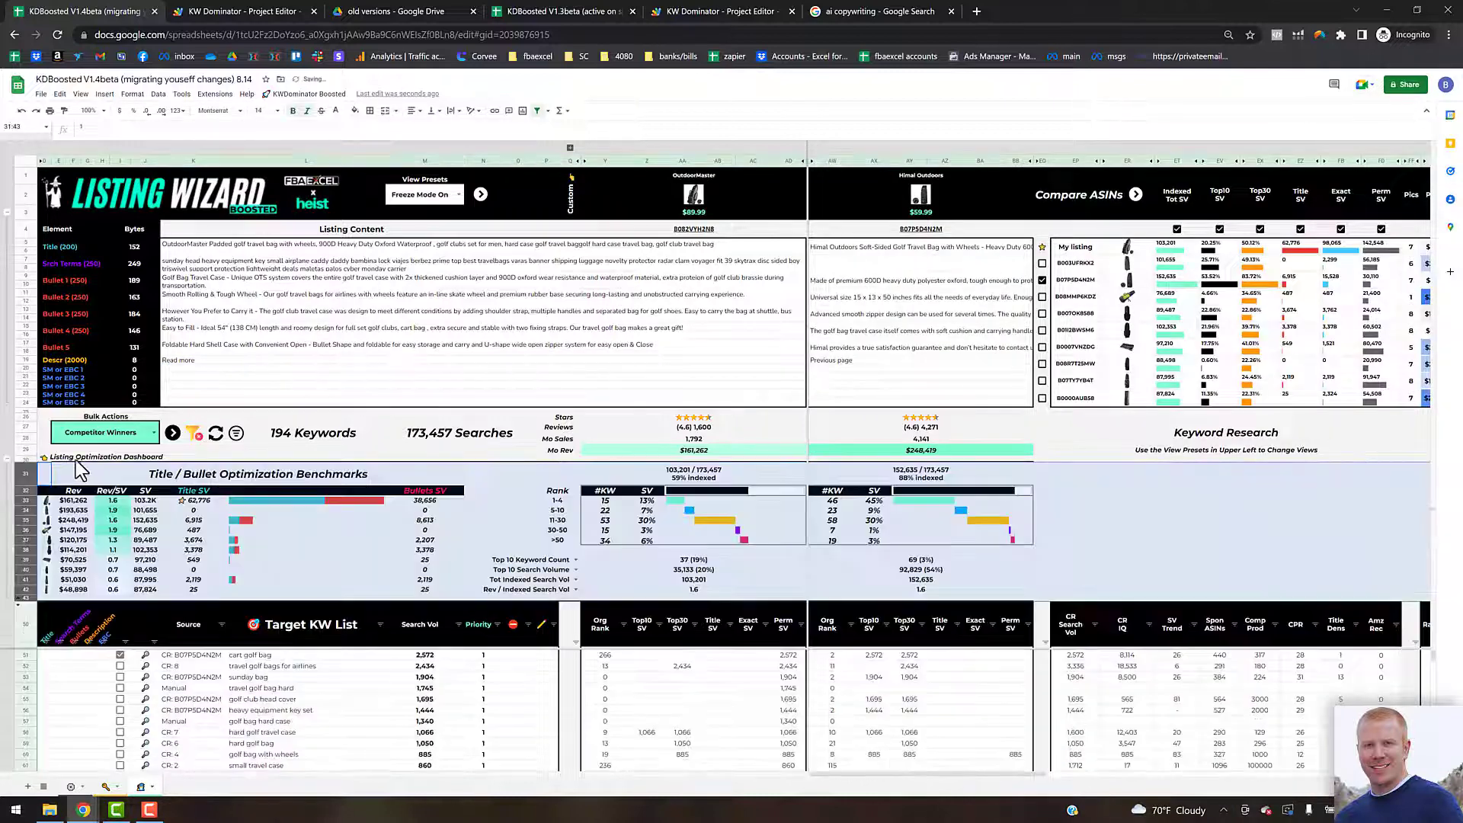
click(259, 453)
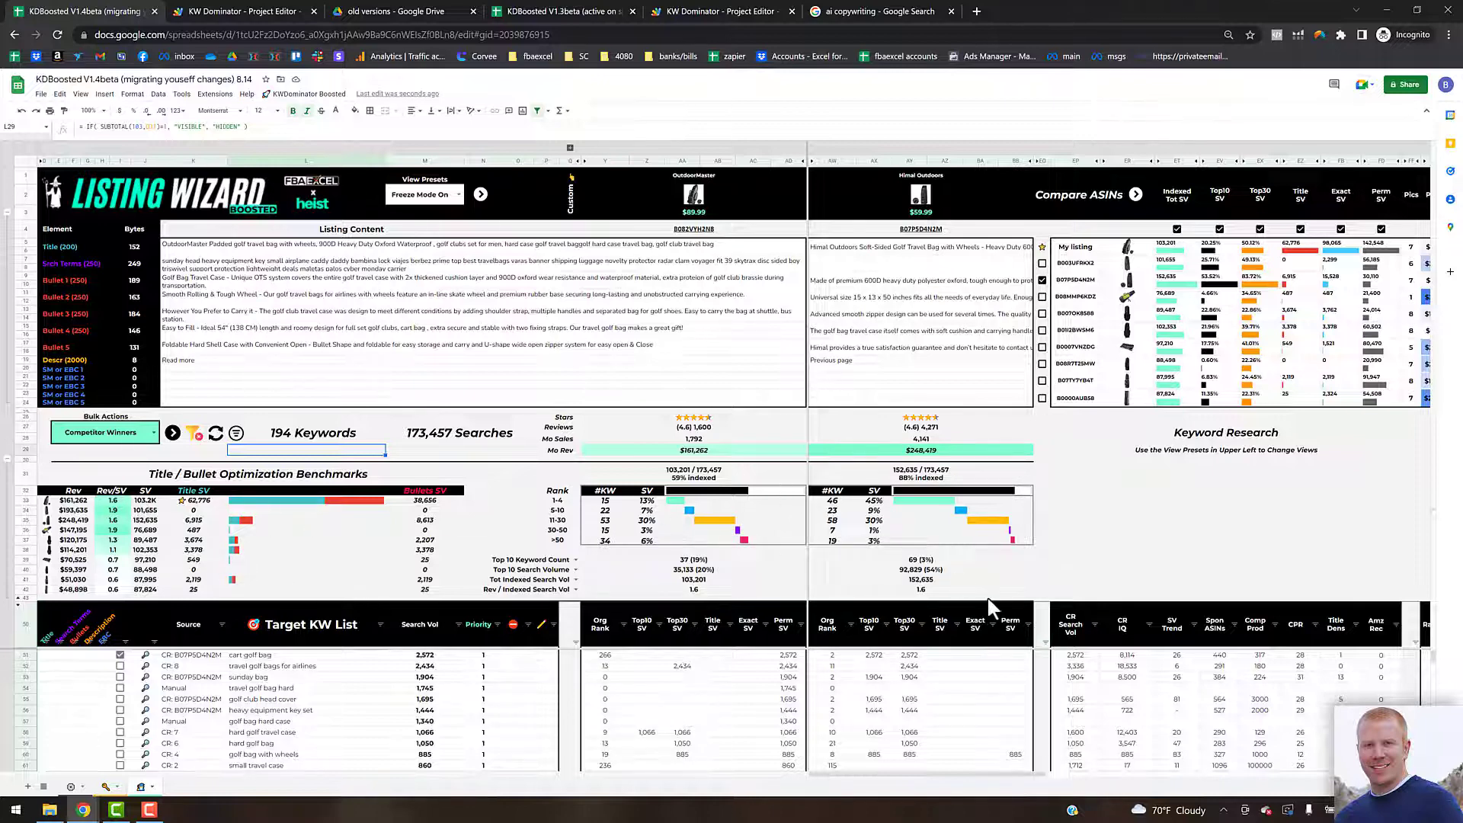
click(7, 460)
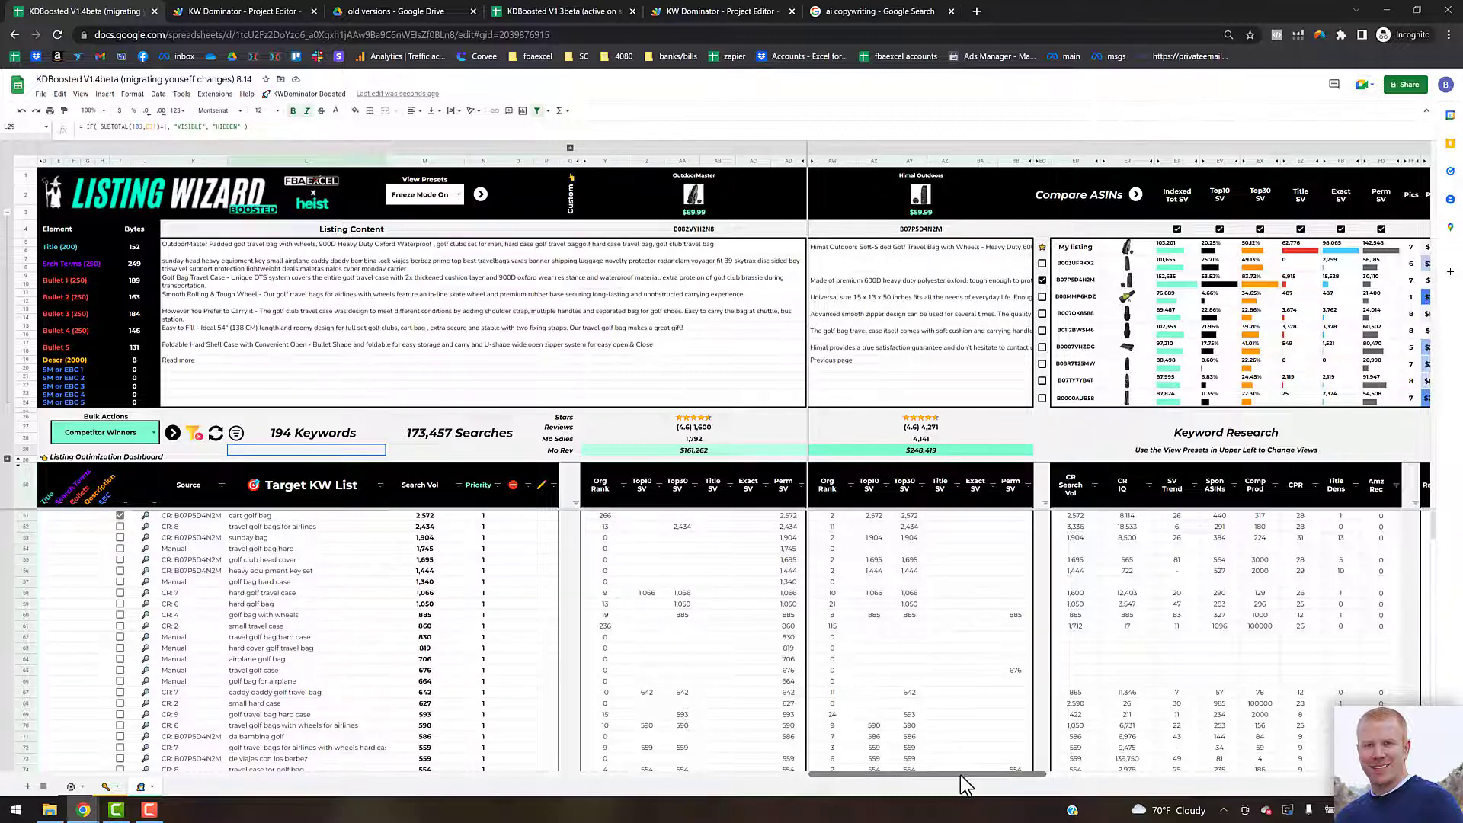
Step: Scroll across the Compare ASINs, Keyword Research and Search Term Query Report columns to examine them
drag(967, 774, 1017, 770)
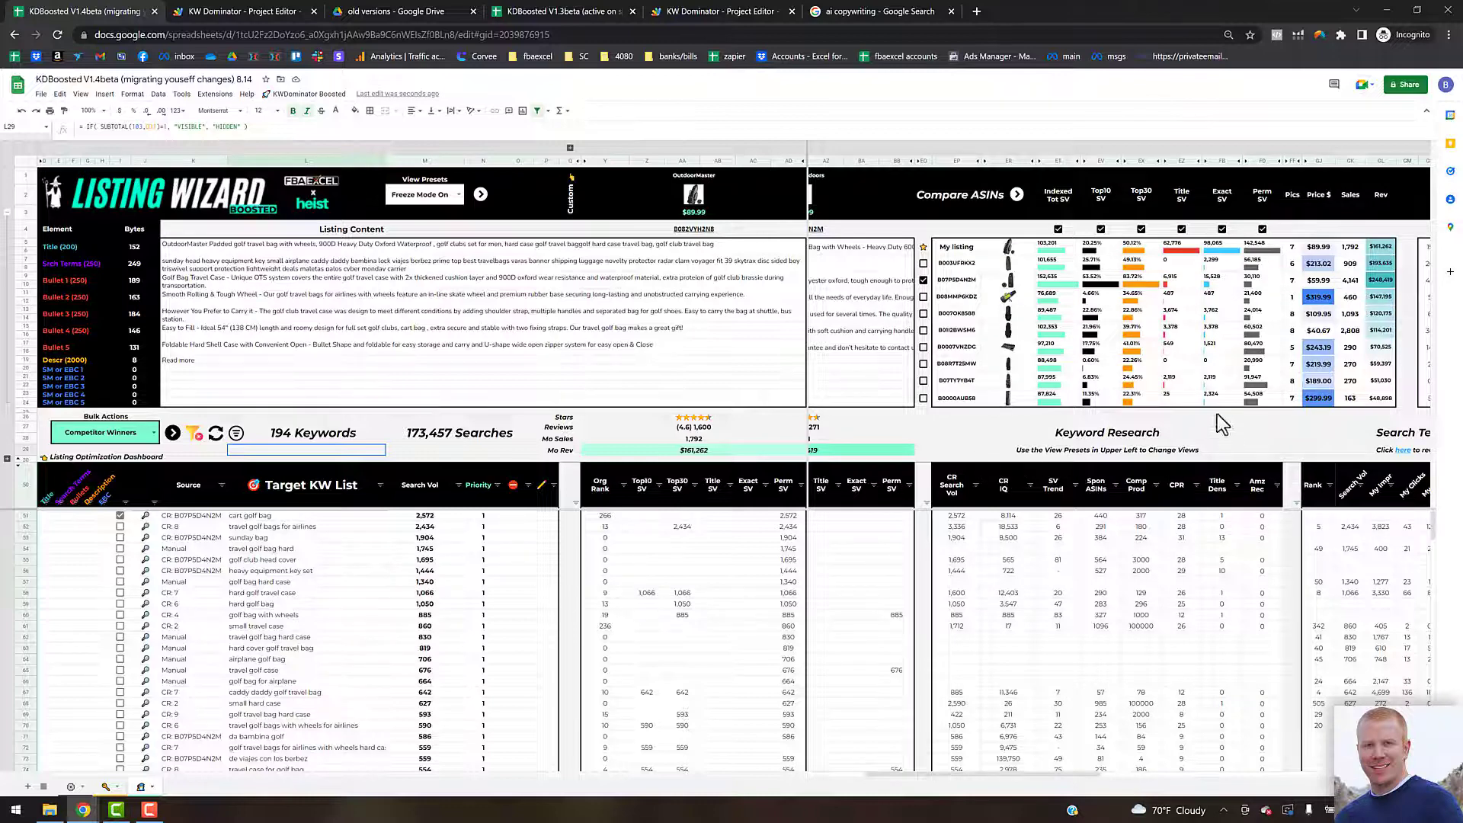
drag(1023, 774, 1190, 674)
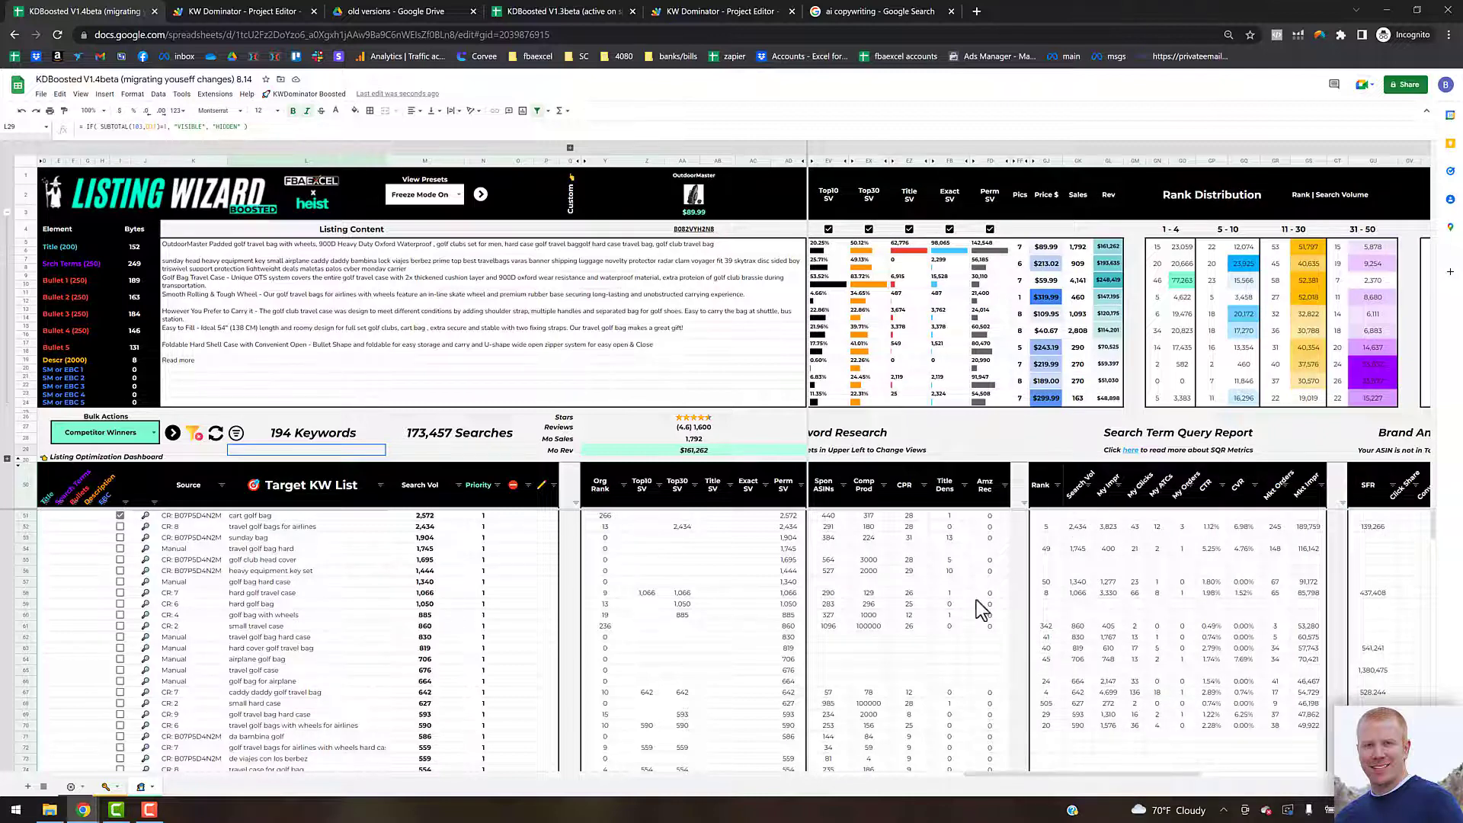
drag(1123, 774, 1045, 760)
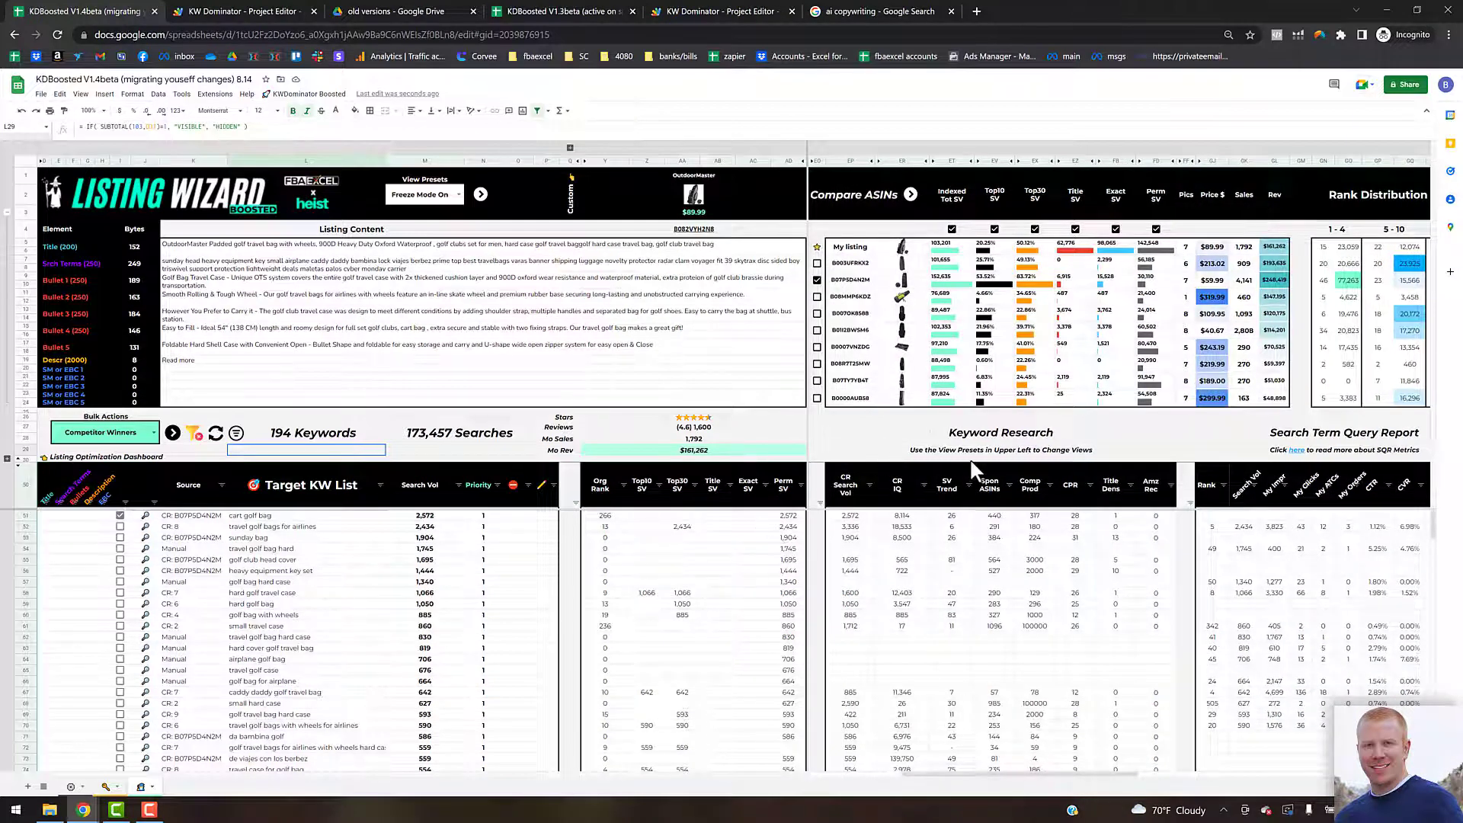